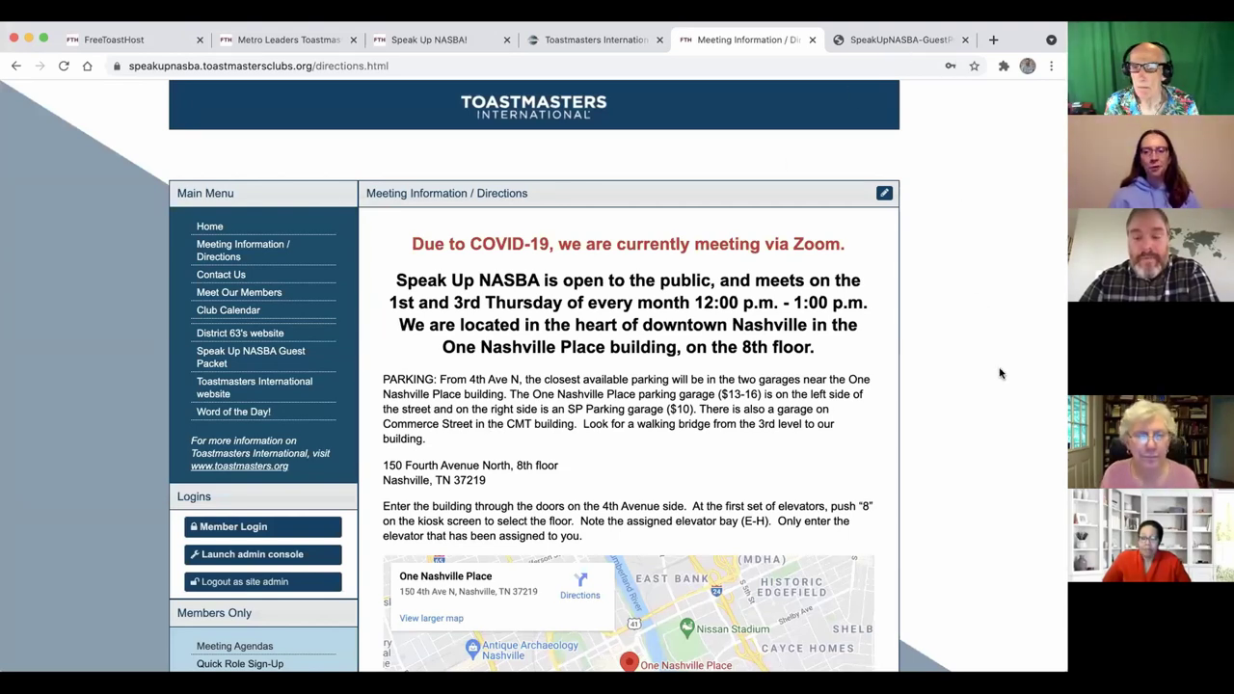
Close the guest packet PDF tab and bring the Metro Leaders Toastmasters tab forward
{"action": "left_click", "coordinate": [627, 36]}
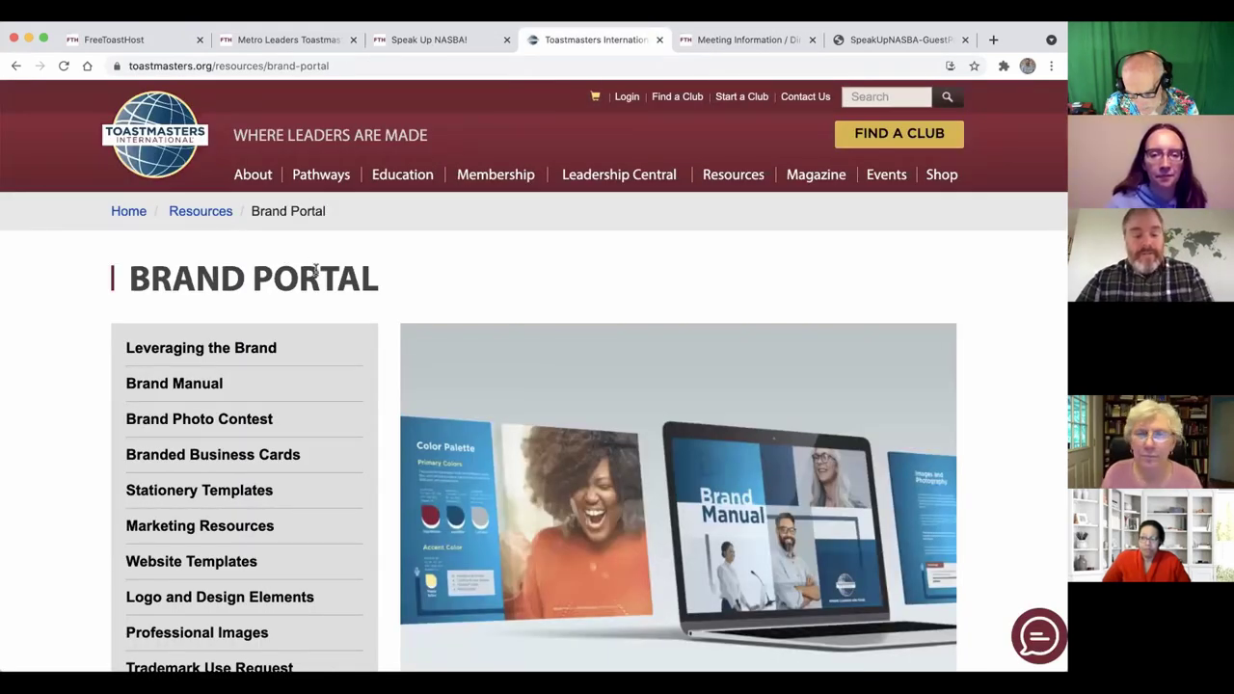
{"action": "key", "text": "ctrl+Tab"}
{"action": "key", "text": "ctrl+Tab"}
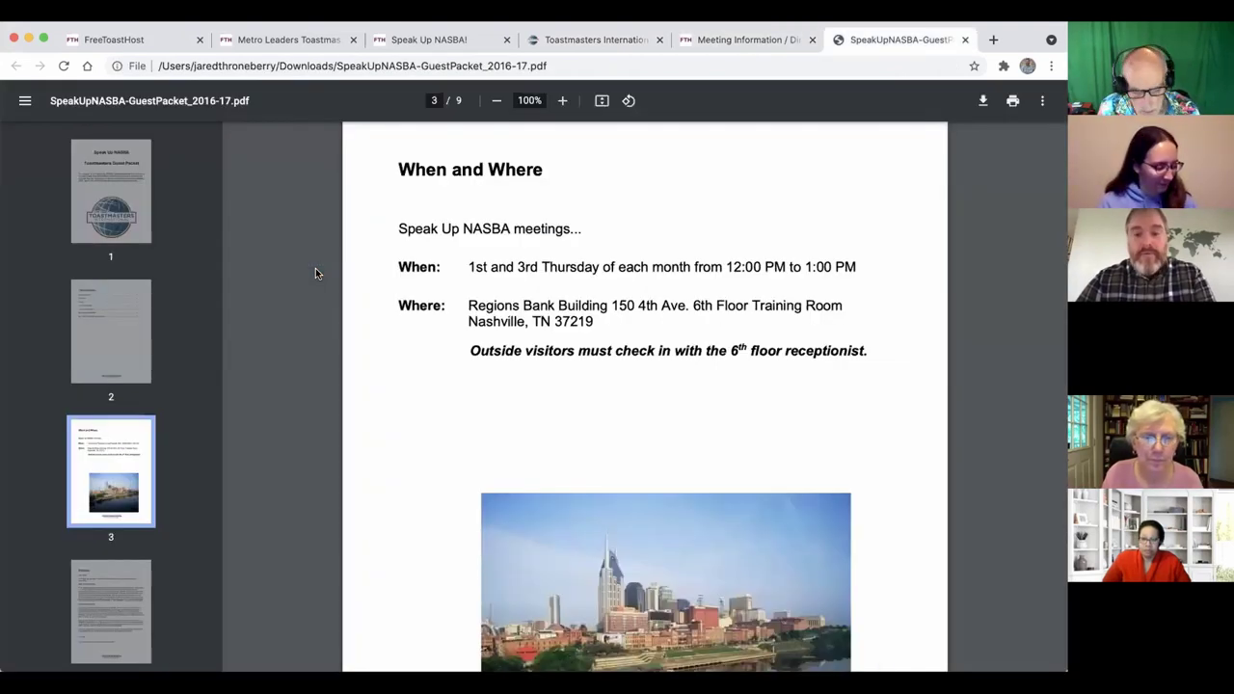
{"action": "key", "text": "super+w"}
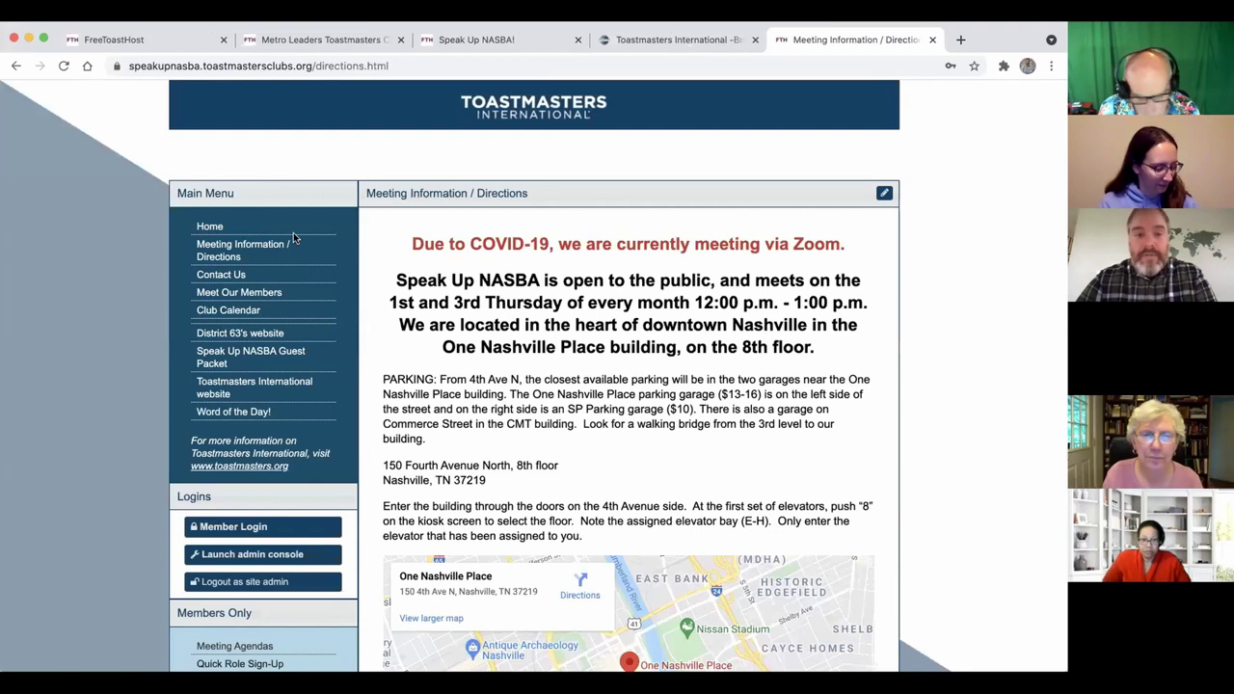
{"action": "left_click", "coordinate": [261, 47]}
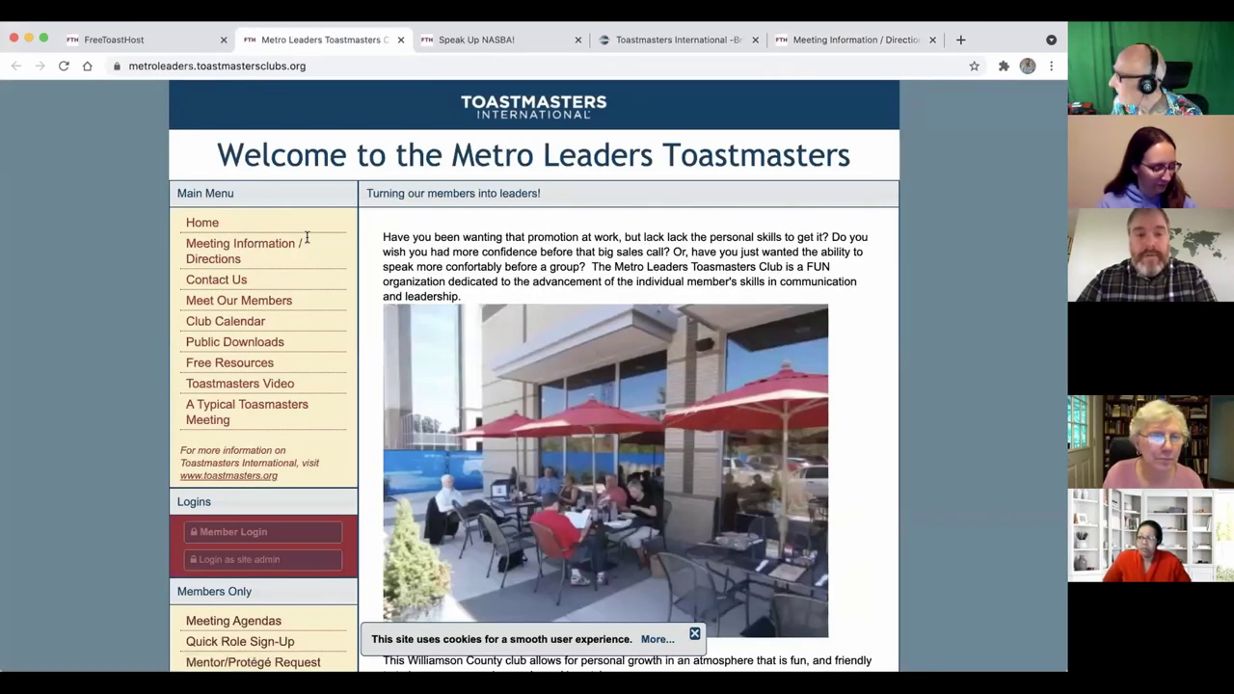
Close the Metro Leaders tab, the Custom Web Pages editor and Site Administration, then review the home page
{"action": "key", "text": "super+w"}
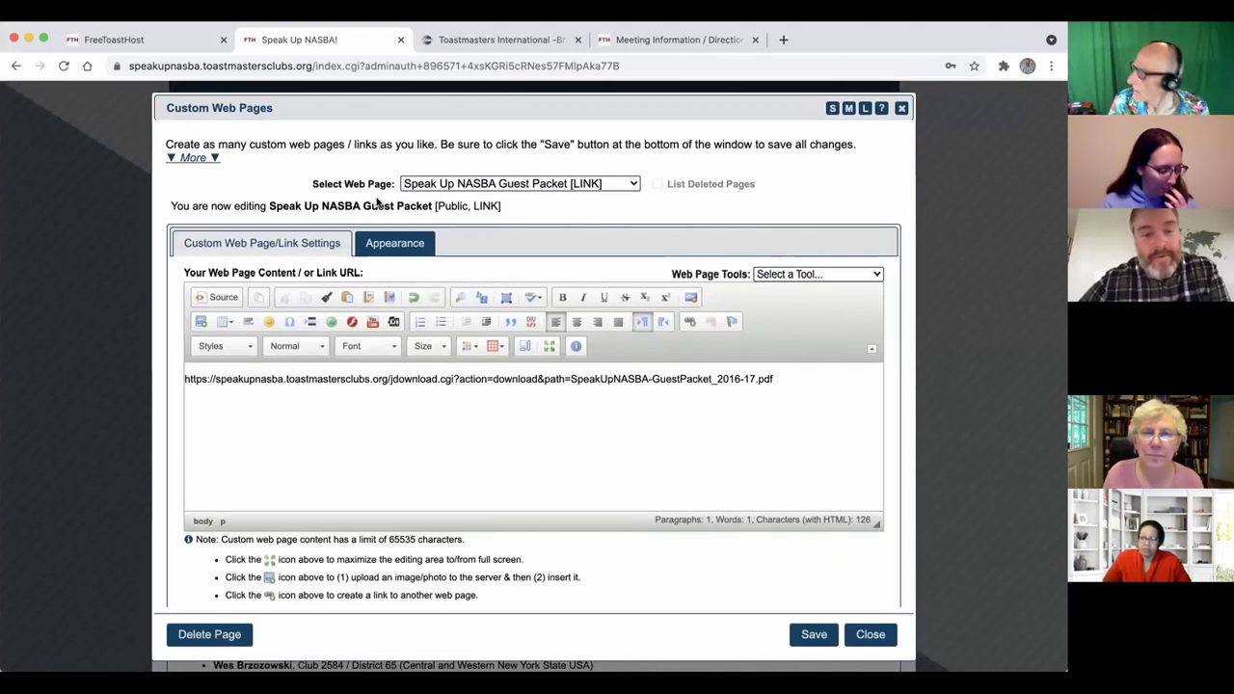
{"action": "left_click", "coordinate": [902, 109]}
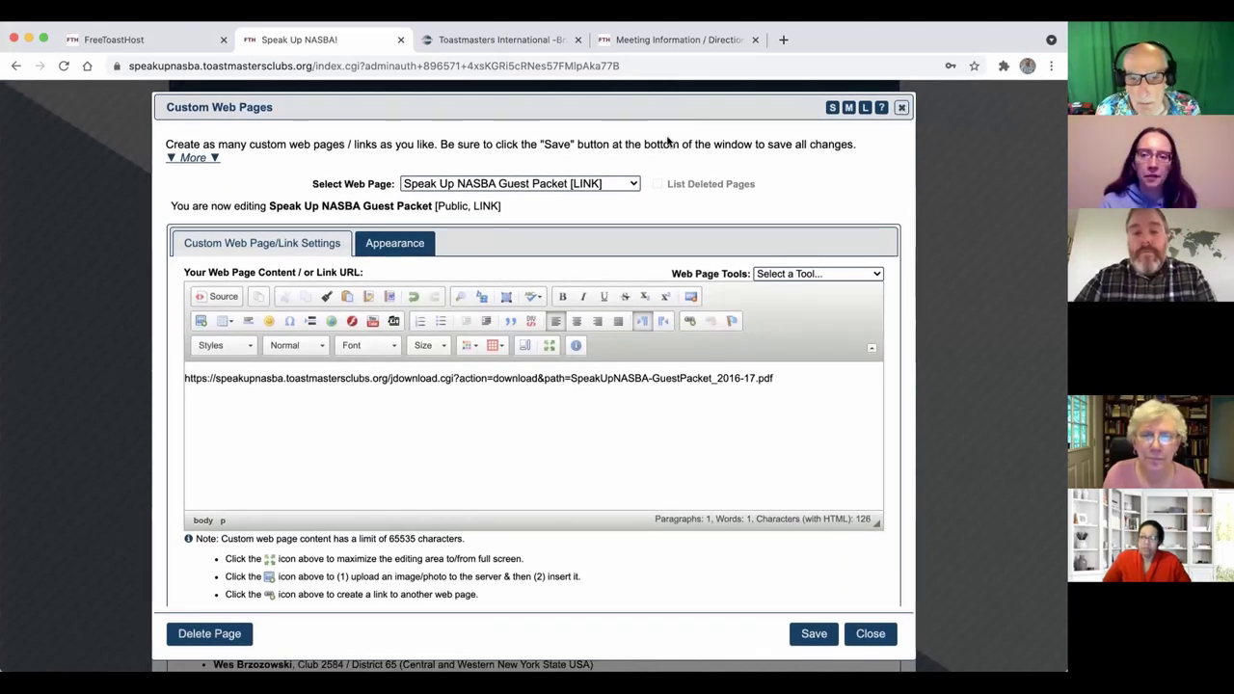
{"action": "left_click", "coordinate": [546, 257]}
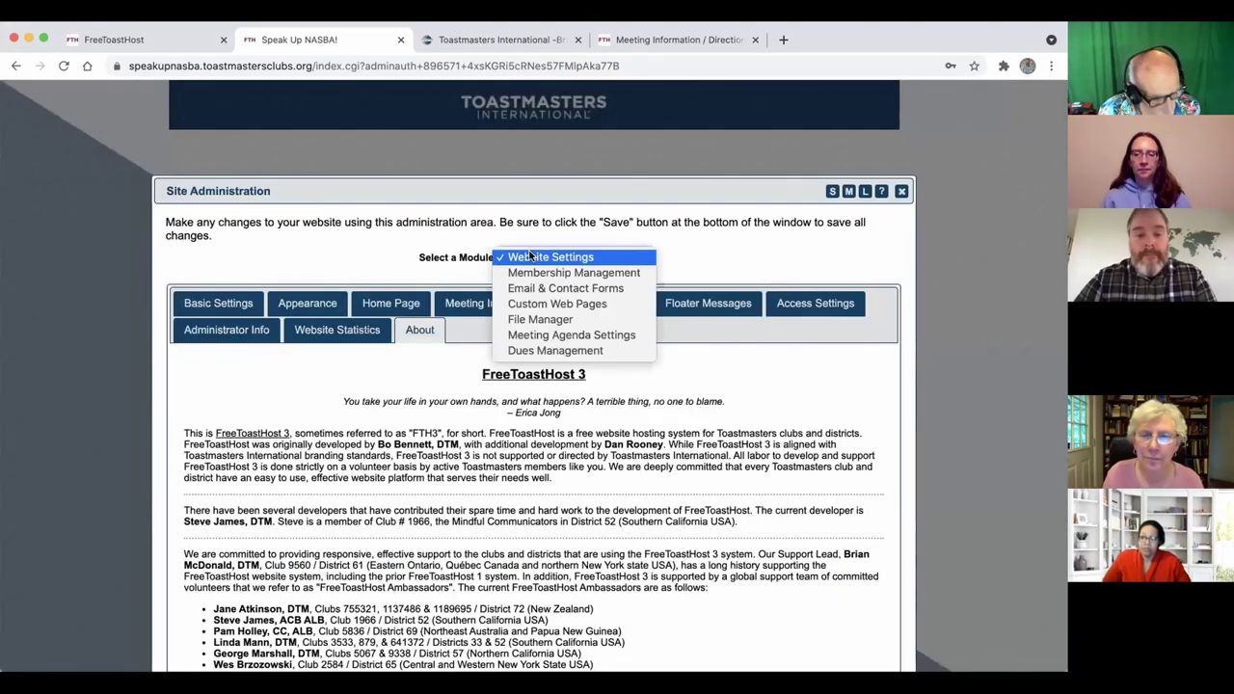
{"action": "left_click", "coordinate": [901, 191]}
{"action": "left_click", "coordinate": [902, 191]}
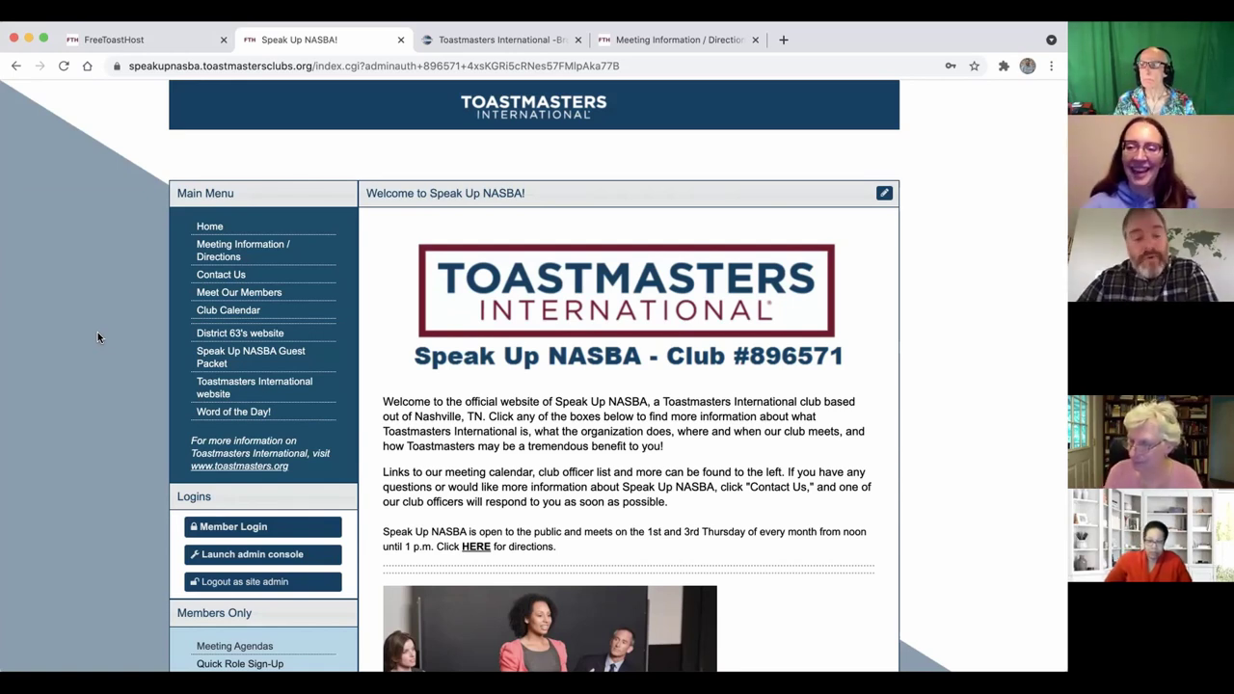
{"action": "scroll", "coordinate": [97, 336], "scroll_direction": "down", "scroll_amount": 2}
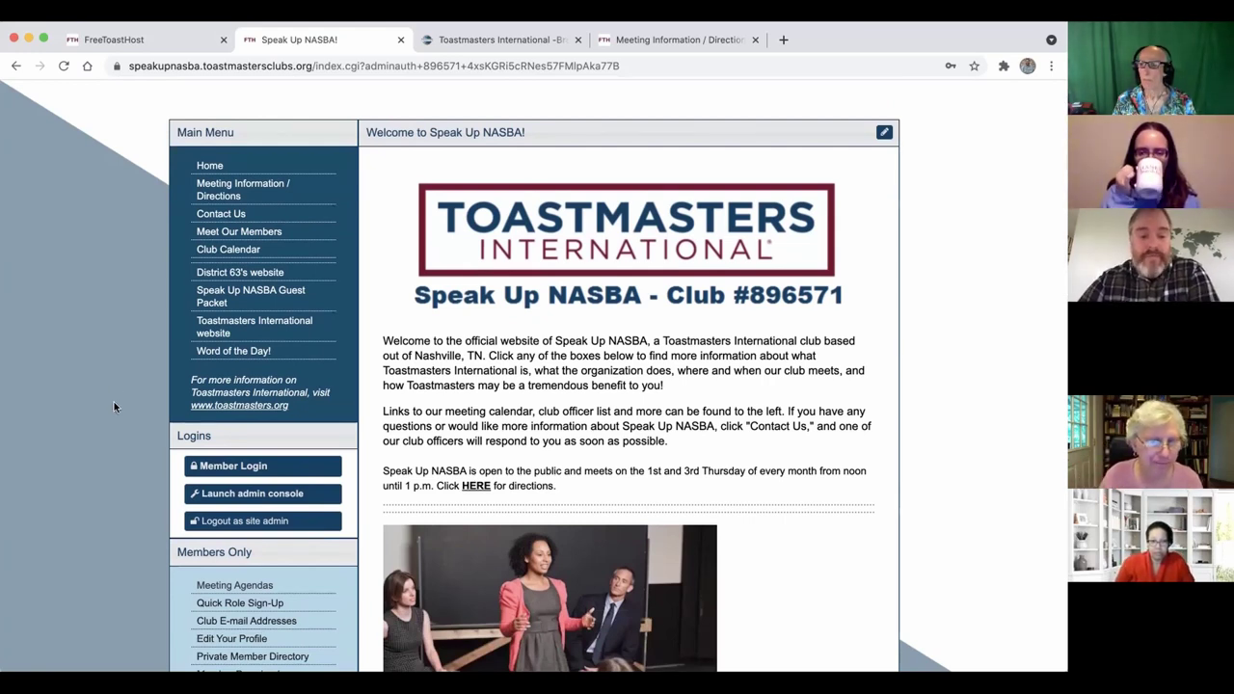
{"action": "scroll", "coordinate": [107, 439], "scroll_direction": "down", "scroll_amount": 2}
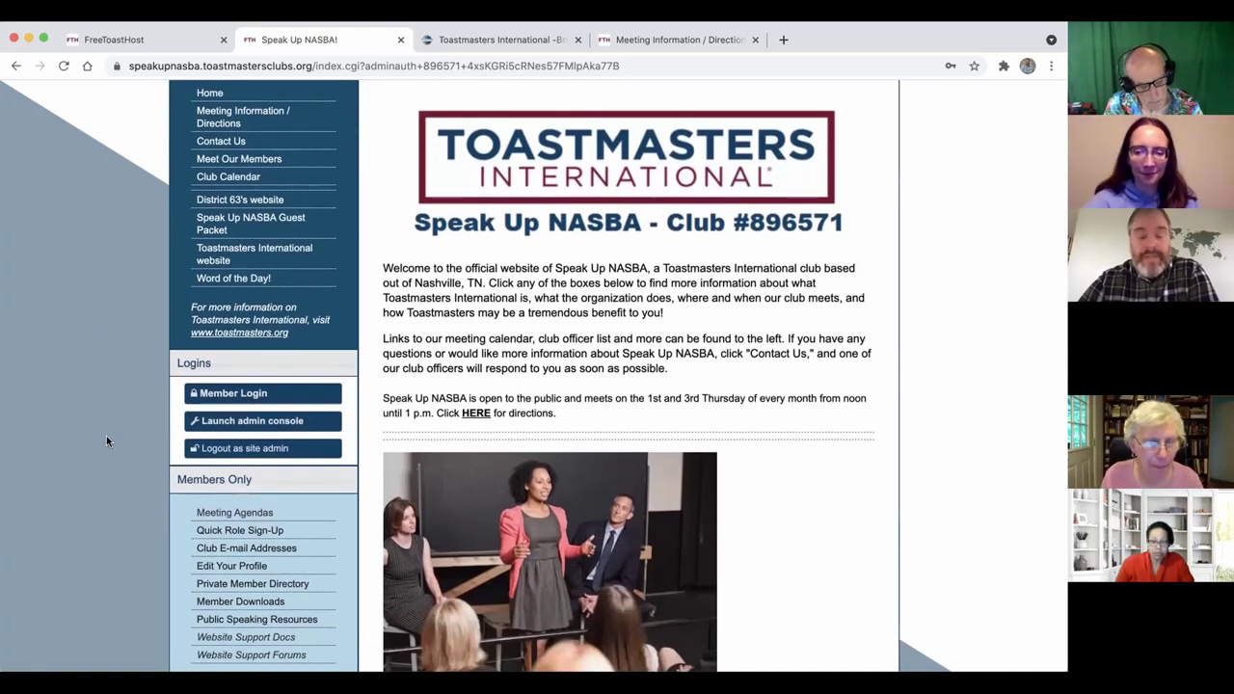
{"action": "scroll", "coordinate": [145, 435], "scroll_direction": "up", "scroll_amount": 1}
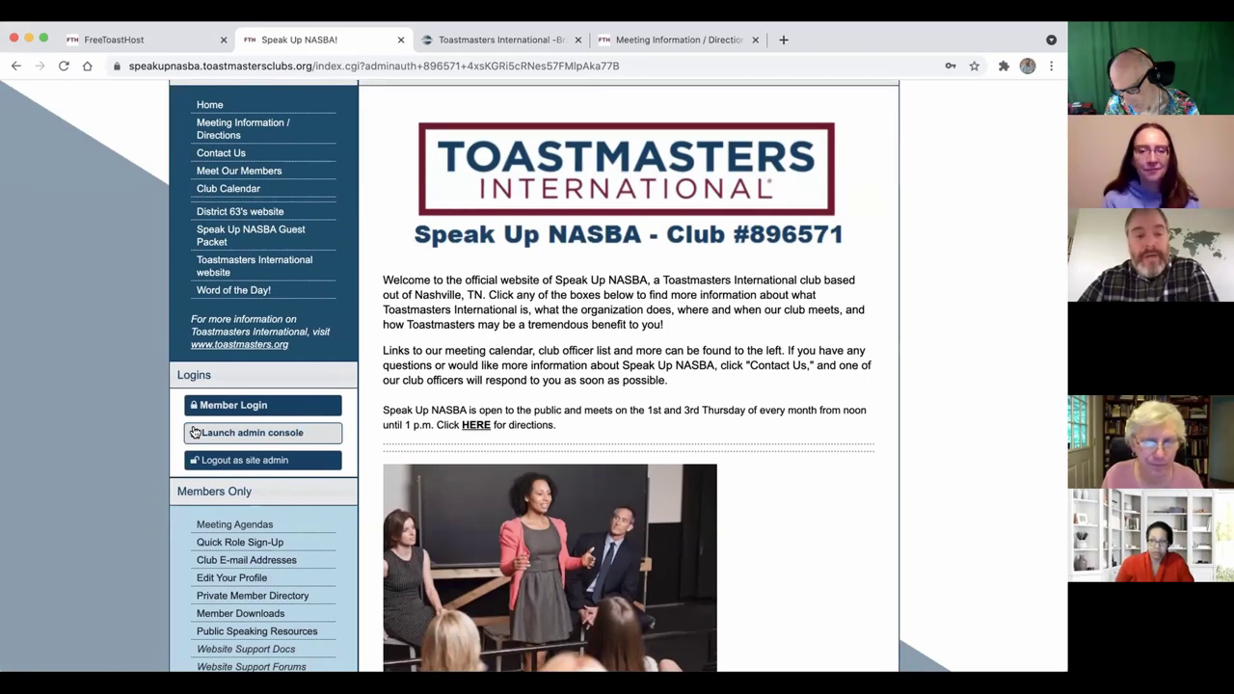
{"action": "left_click", "coordinate": [196, 433]}
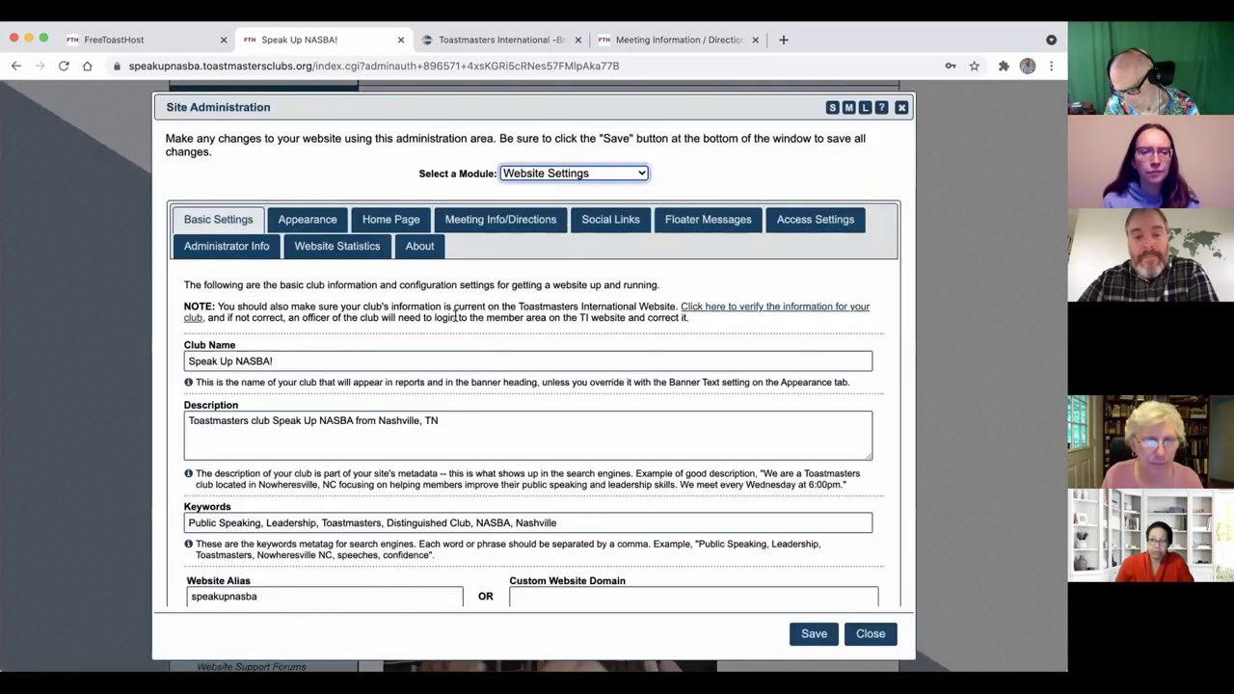
{"action": "left_click", "coordinate": [551, 194]}
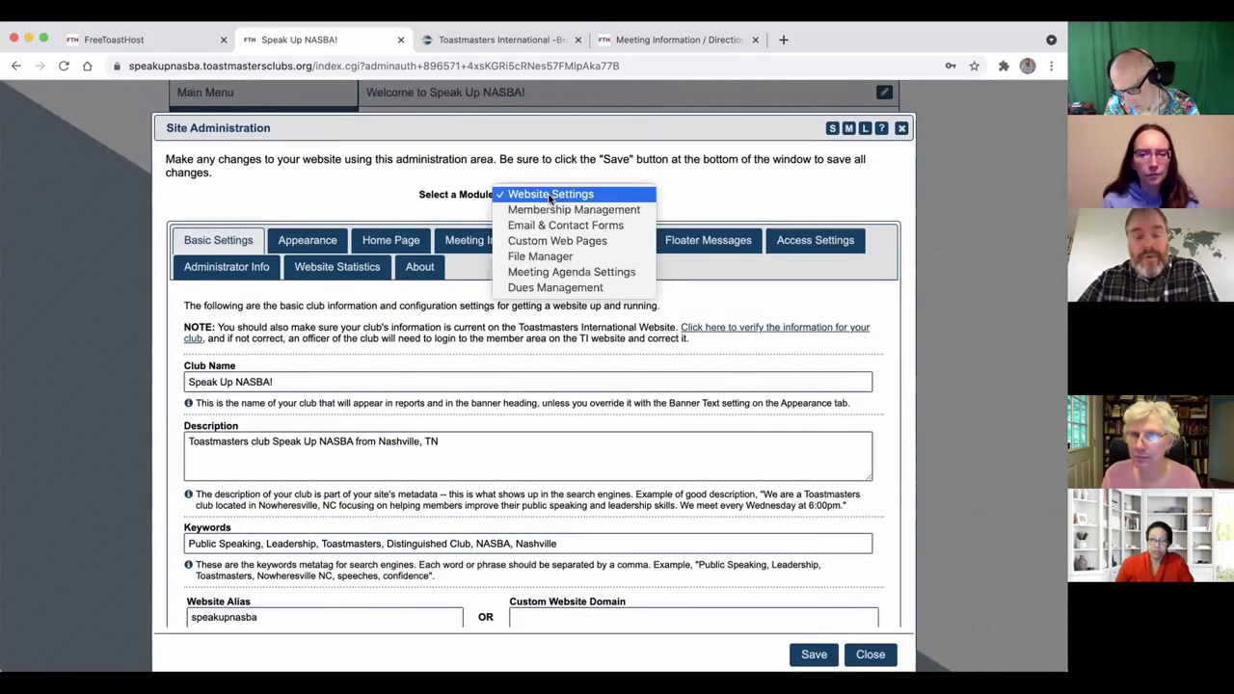
{"action": "left_click", "coordinate": [544, 206]}
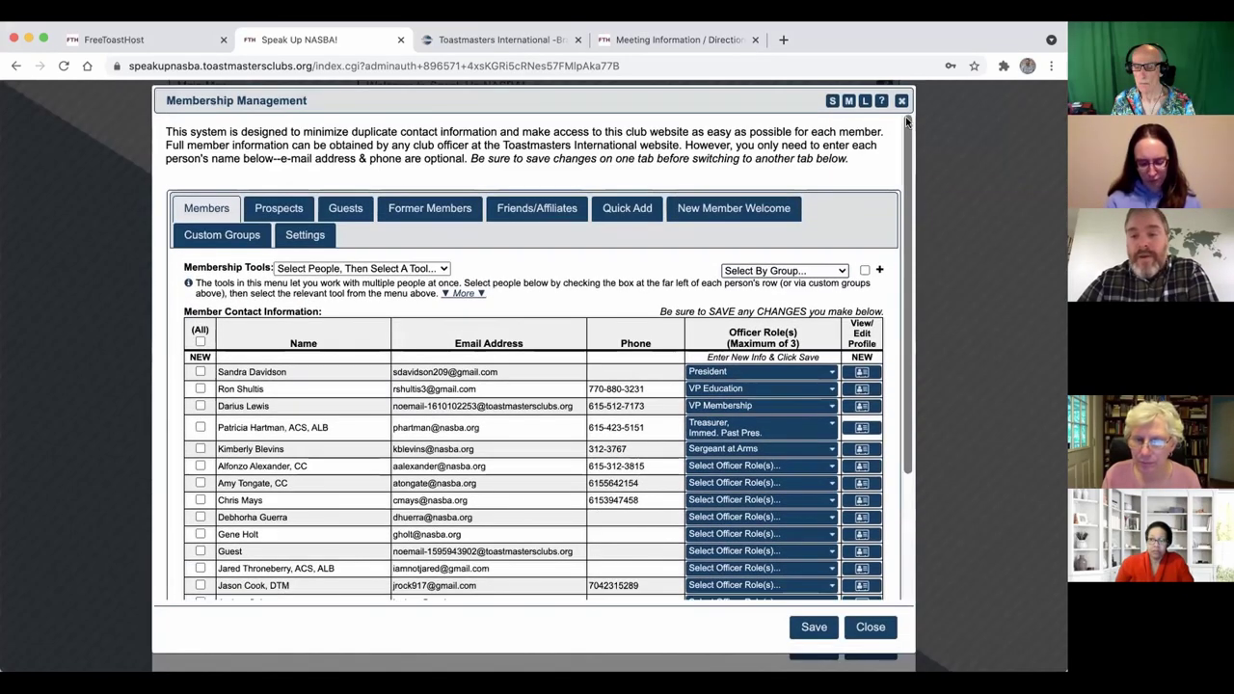
{"action": "left_click", "coordinate": [904, 100]}
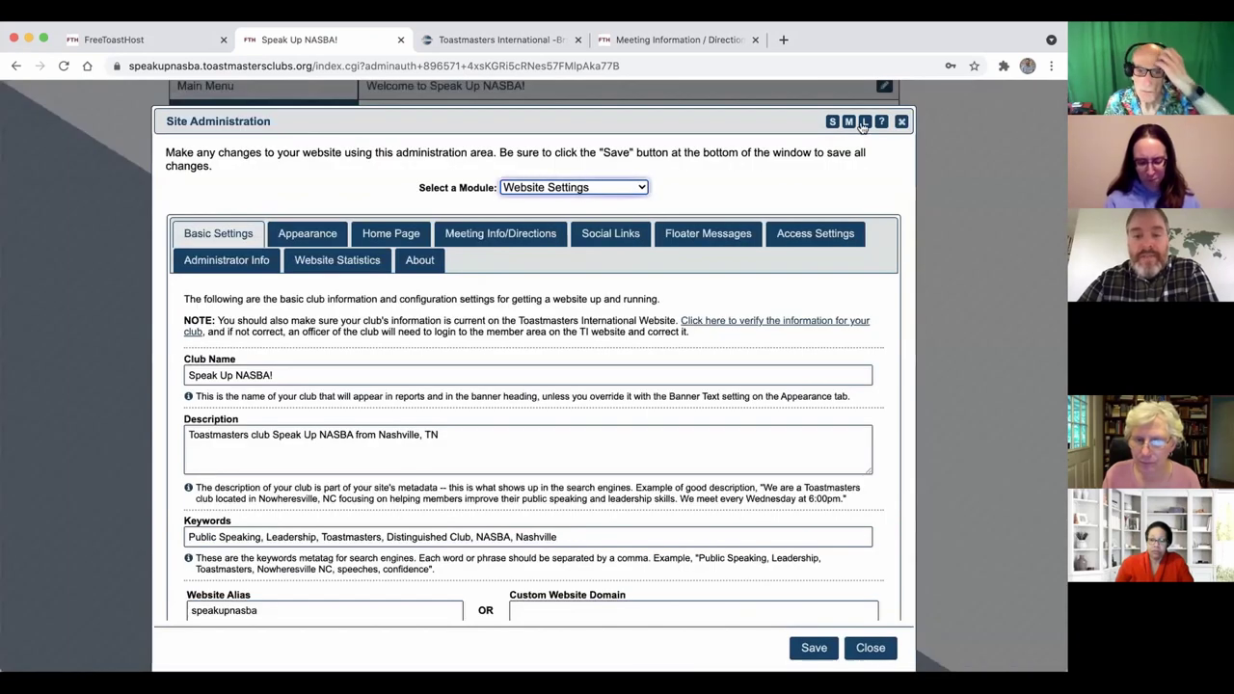
{"action": "left_click", "coordinate": [902, 120]}
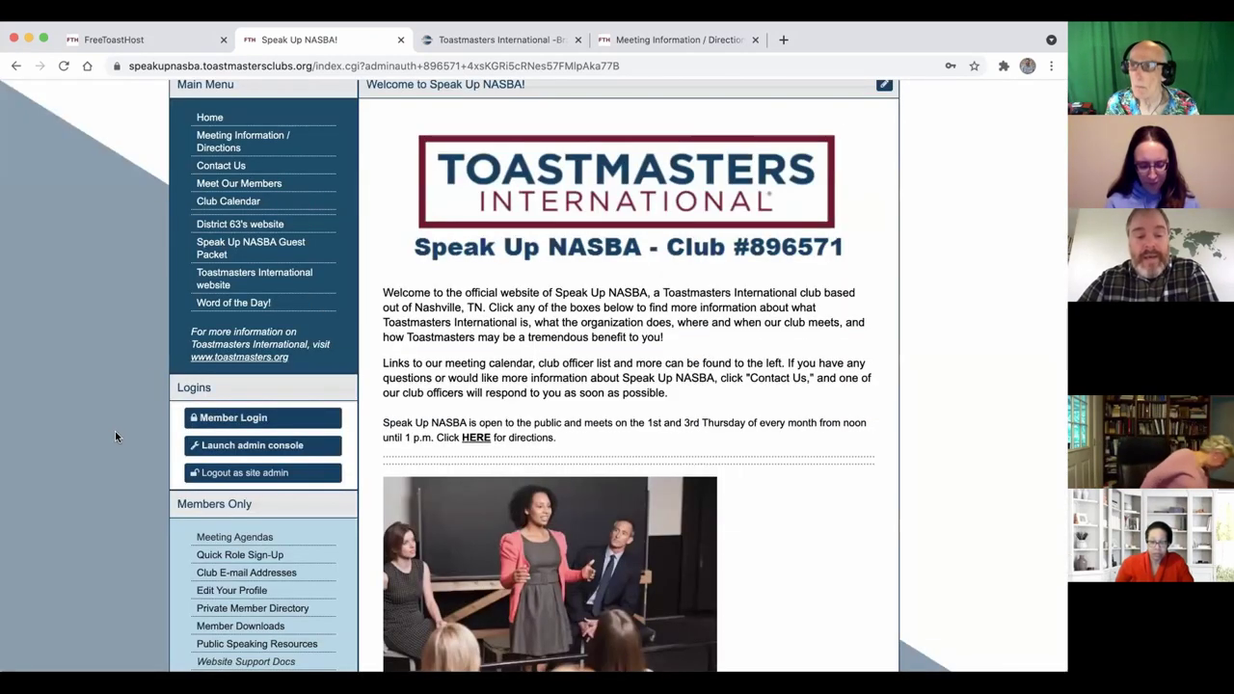
{"action": "left_click", "coordinate": [224, 445]}
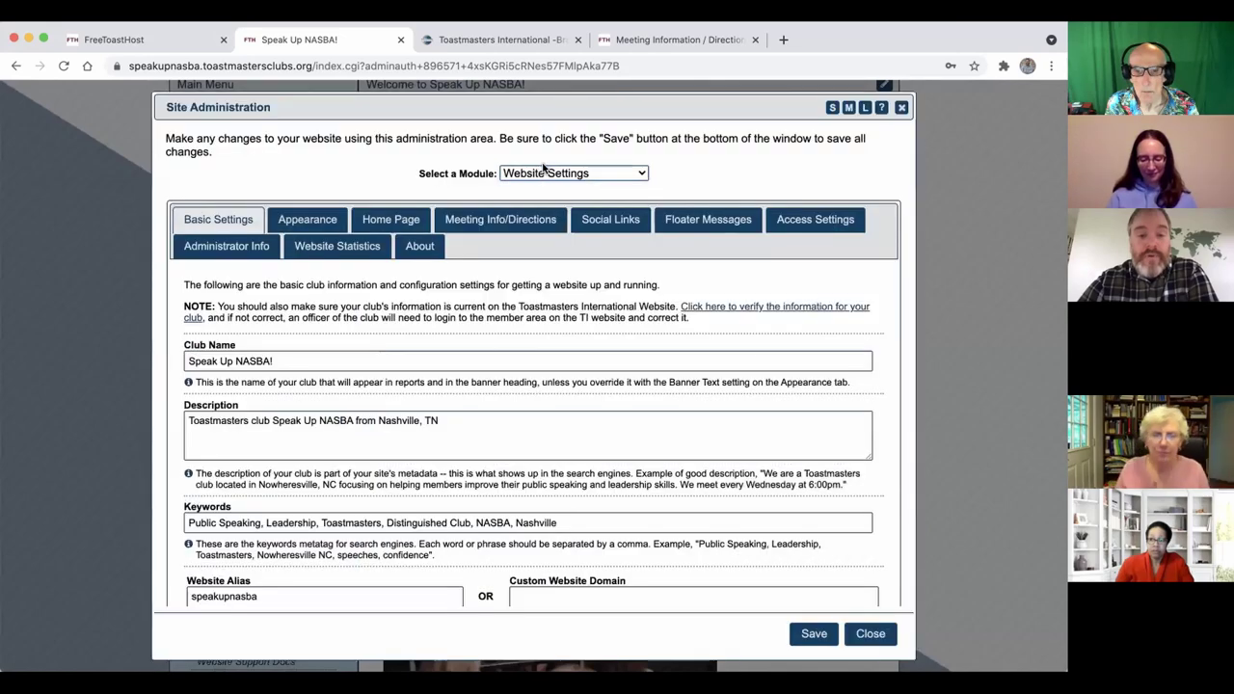
{"action": "left_click", "coordinate": [542, 173]}
{"action": "left_click", "coordinate": [535, 188]}
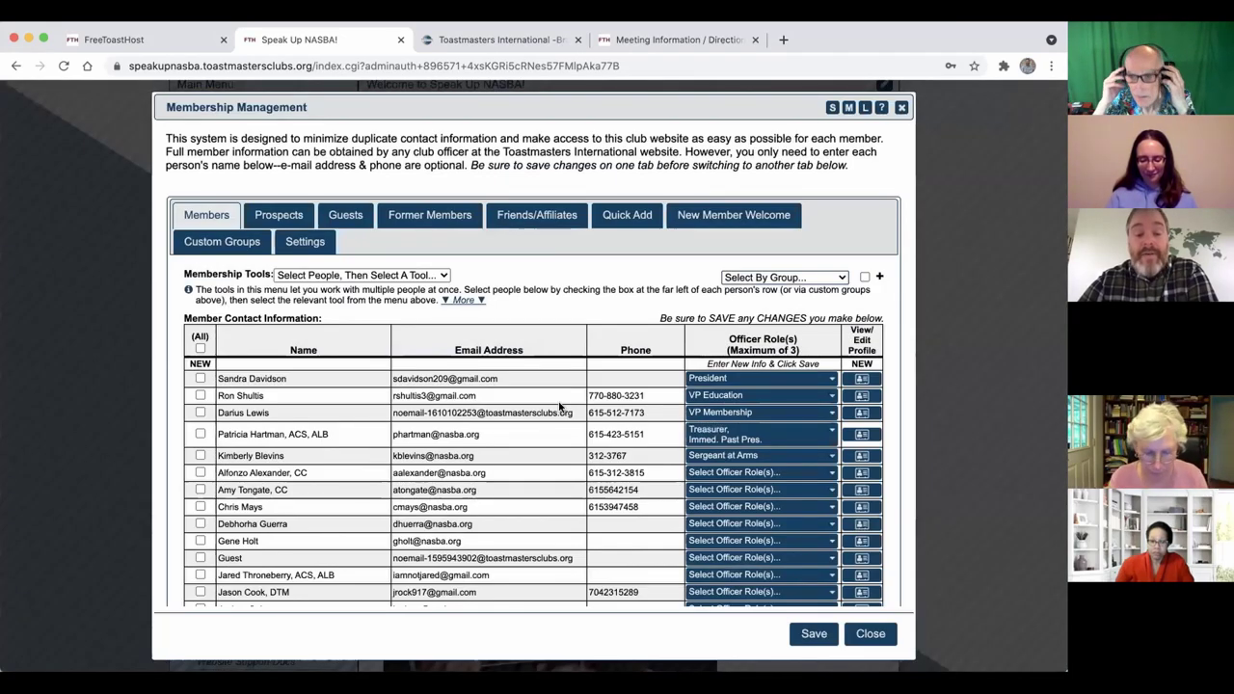
{"action": "scroll", "coordinate": [559, 406], "scroll_direction": "down", "scroll_amount": 1}
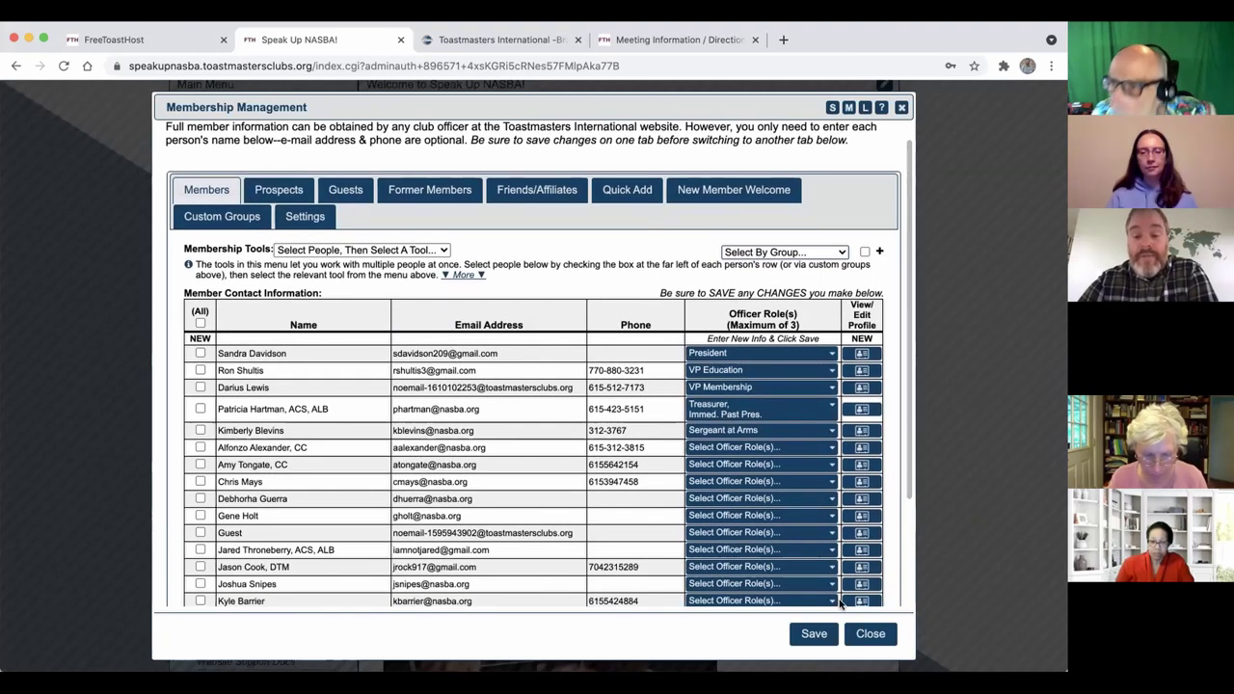
{"action": "left_click", "coordinate": [871, 633]}
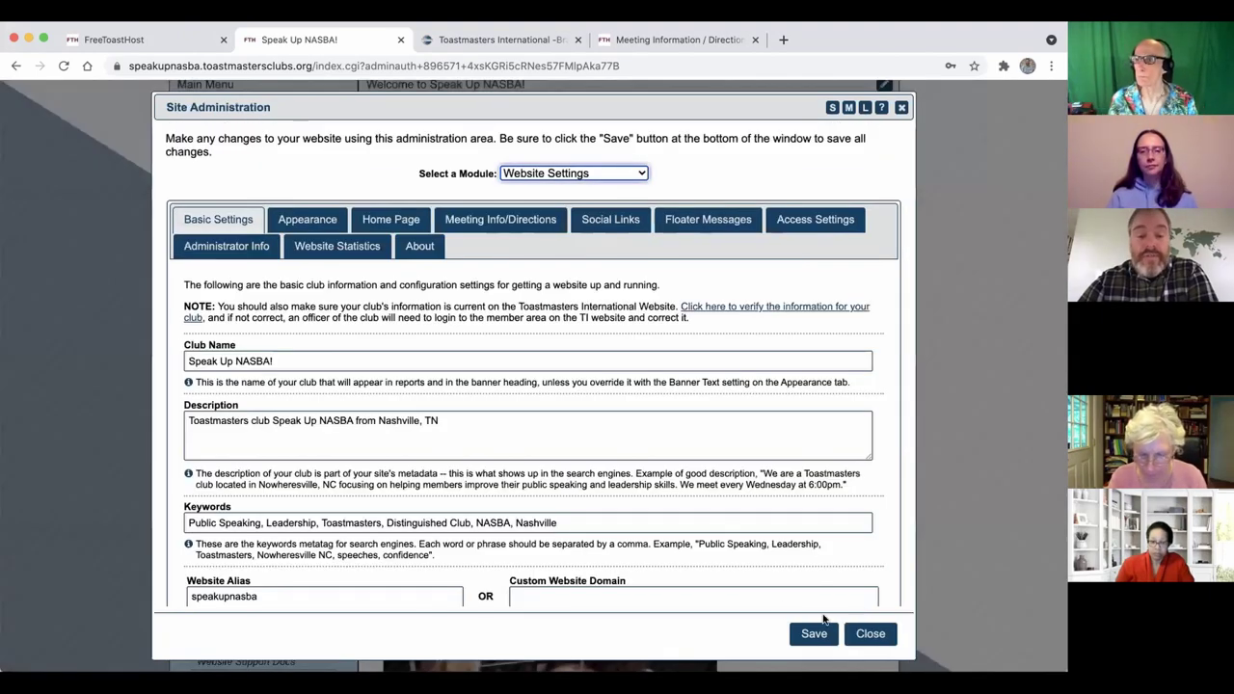
{"action": "left_click", "coordinate": [871, 634]}
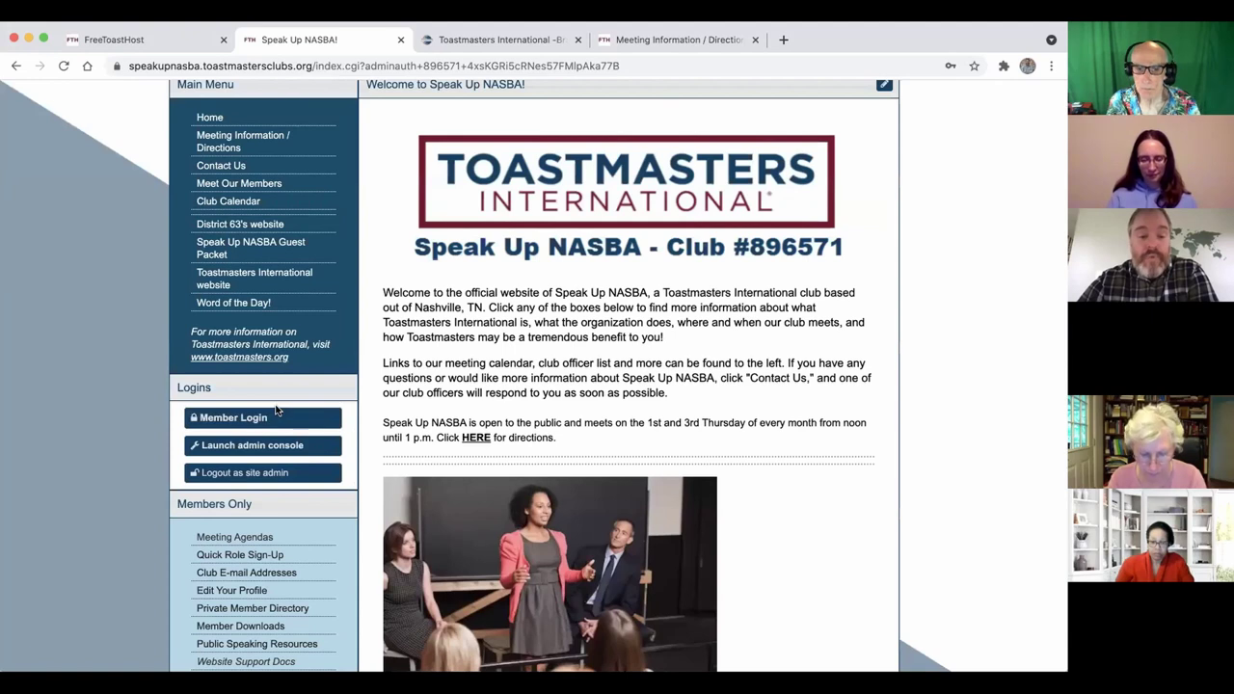
Log in through Member Login by choosing the member's name from the suggestions and submitting
{"action": "left_click", "coordinate": [273, 416]}
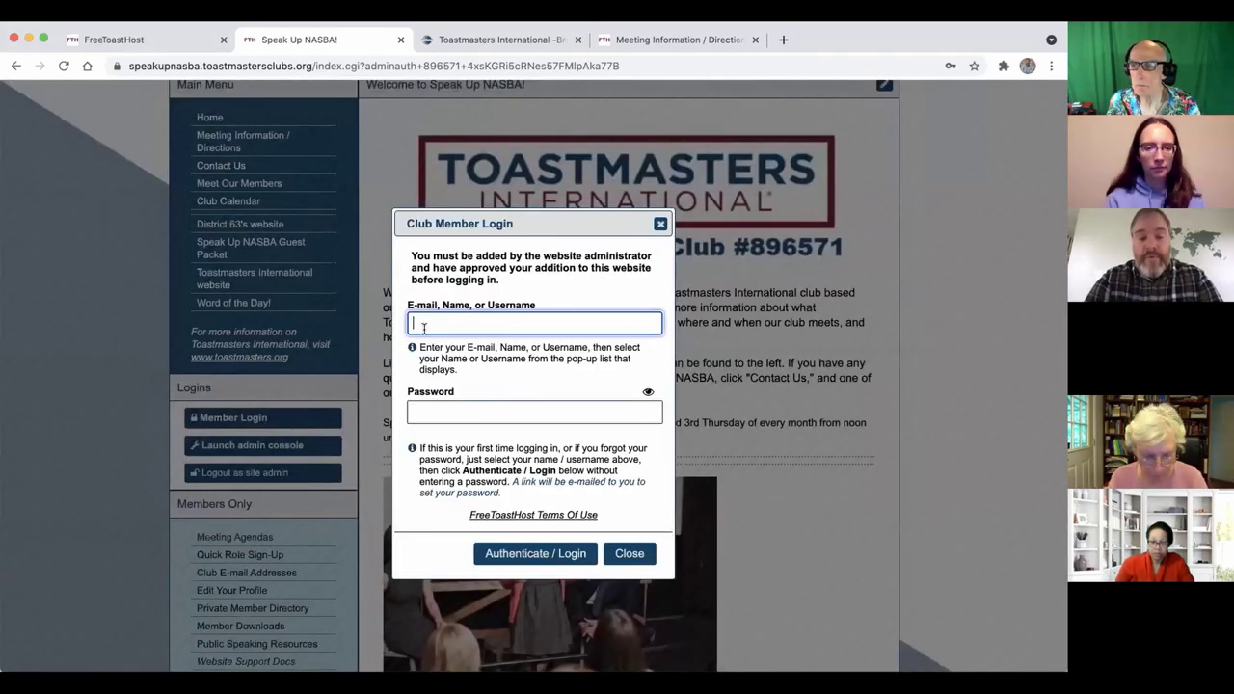
{"action": "left_click_drag", "start_coordinate": [410, 303], "coordinate": [433, 310]}
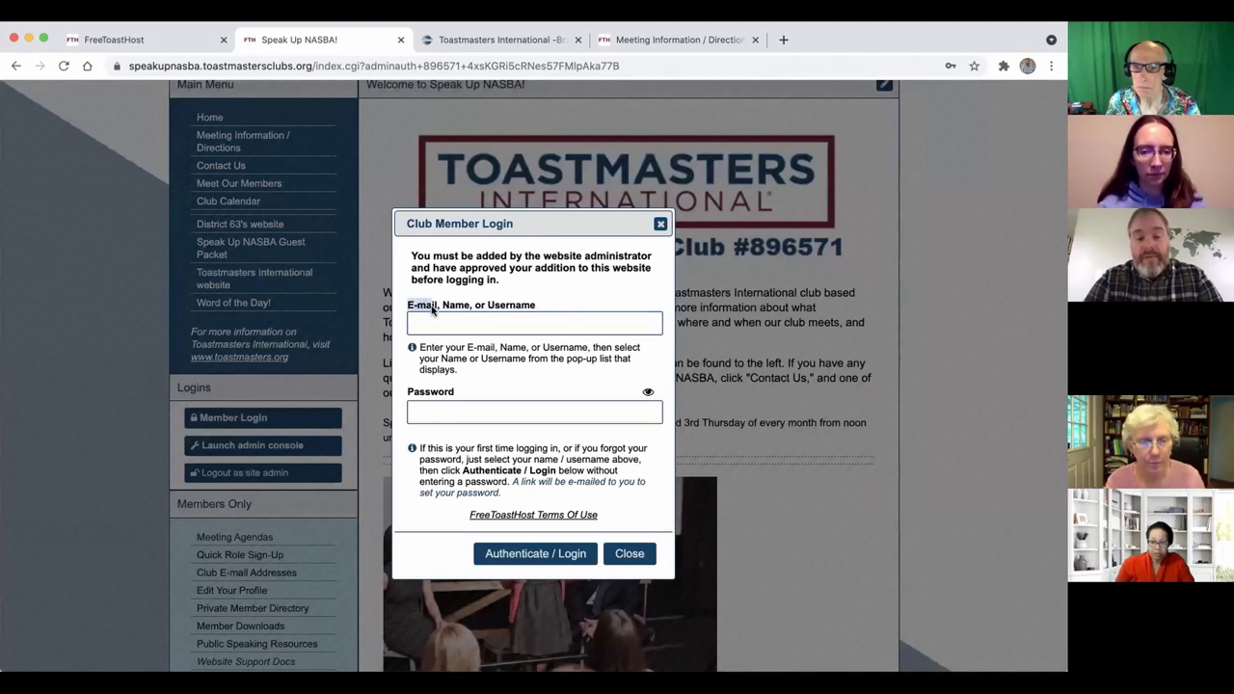
{"action": "left_click", "coordinate": [446, 309]}
{"action": "double_click", "coordinate": [500, 307]}
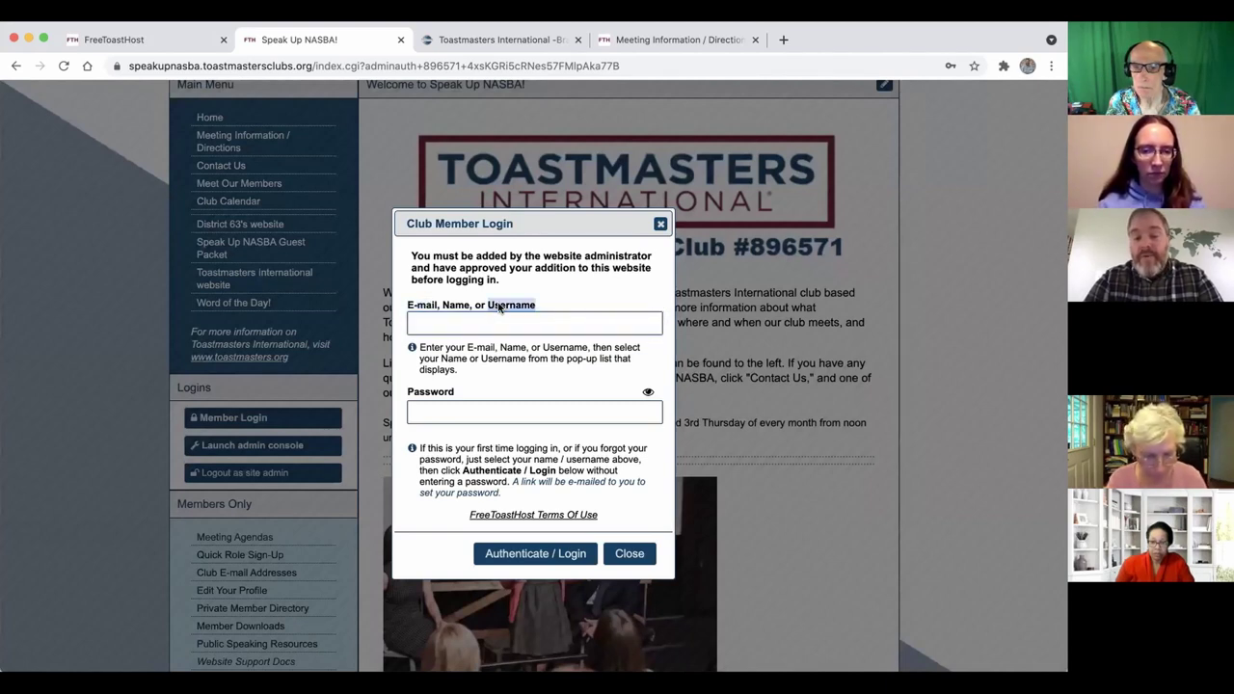
{"action": "left_click", "coordinate": [487, 319]}
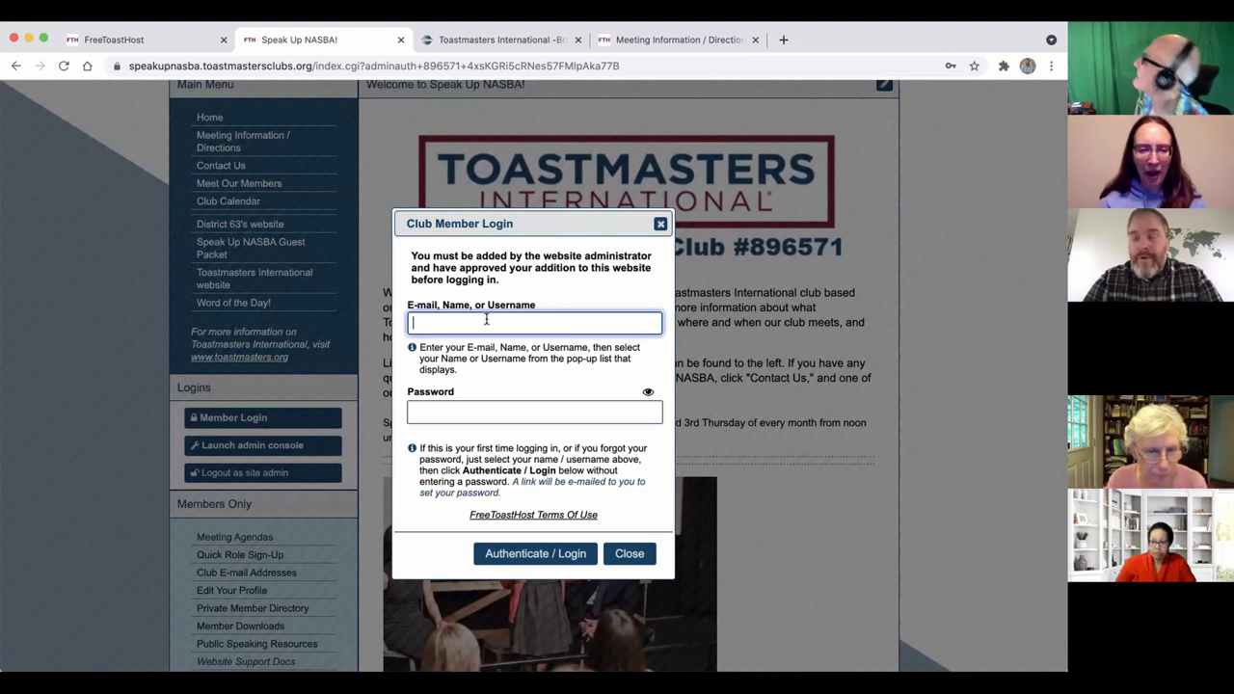
{"action": "type", "text": "jared"}
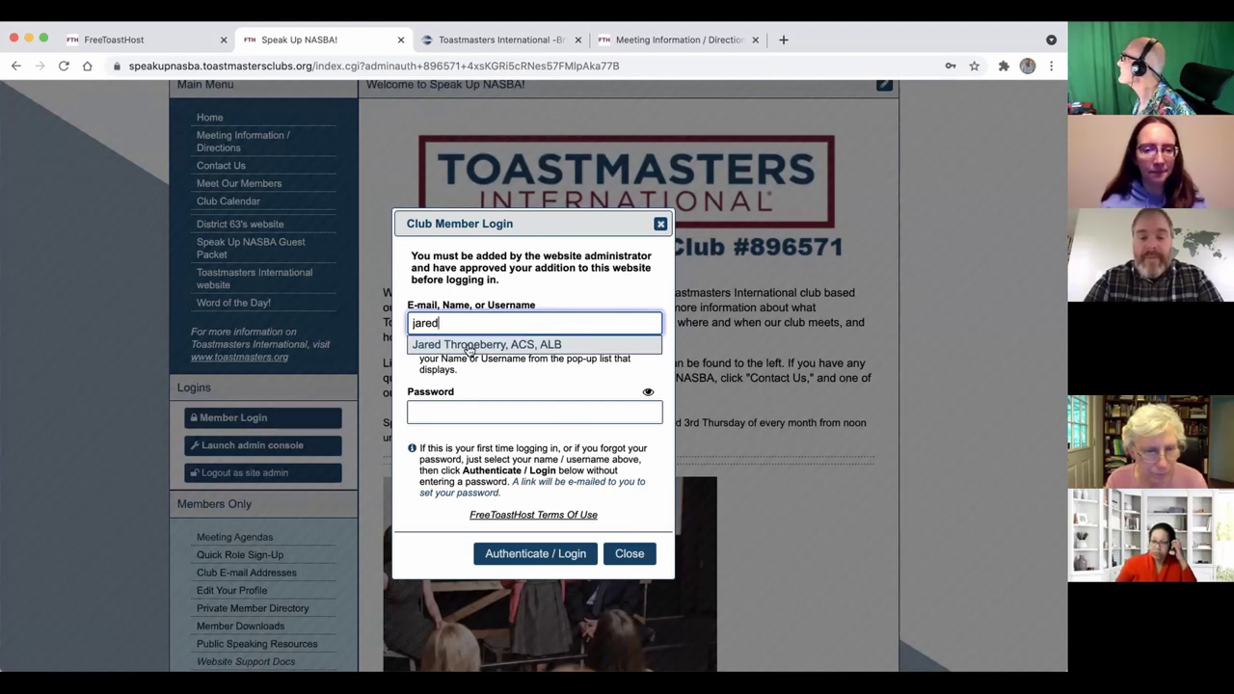
{"action": "left_click", "coordinate": [469, 345]}
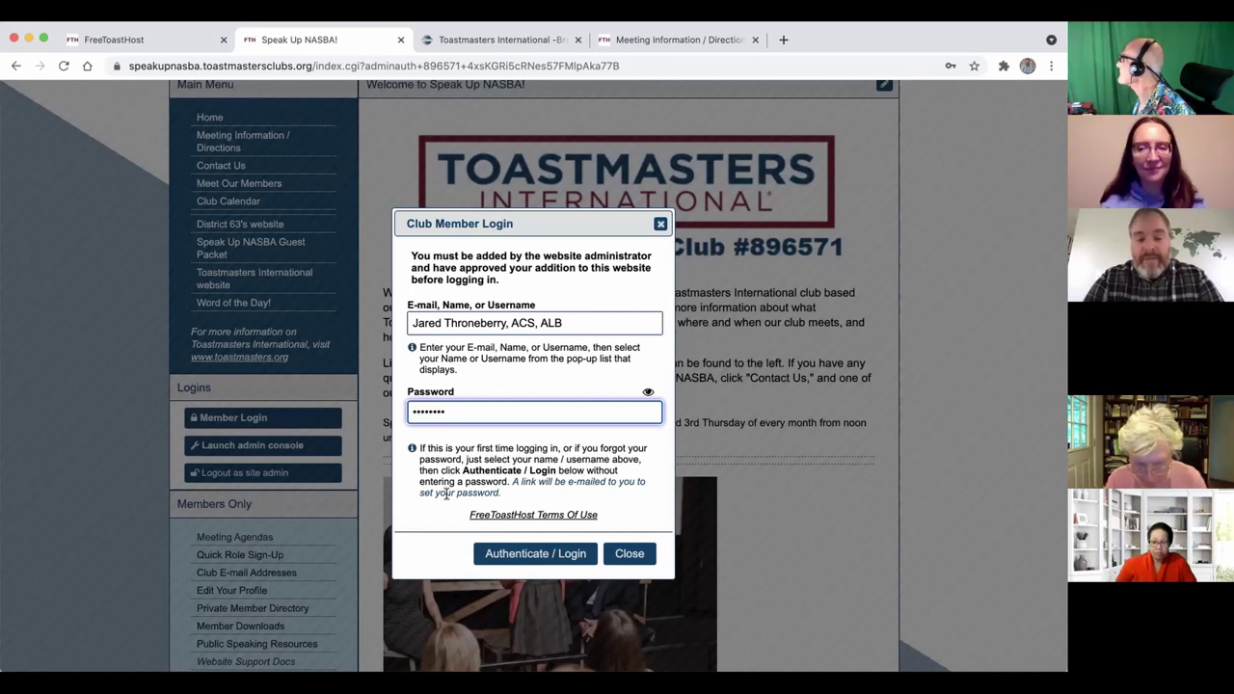
{"action": "left_click", "coordinate": [513, 556]}
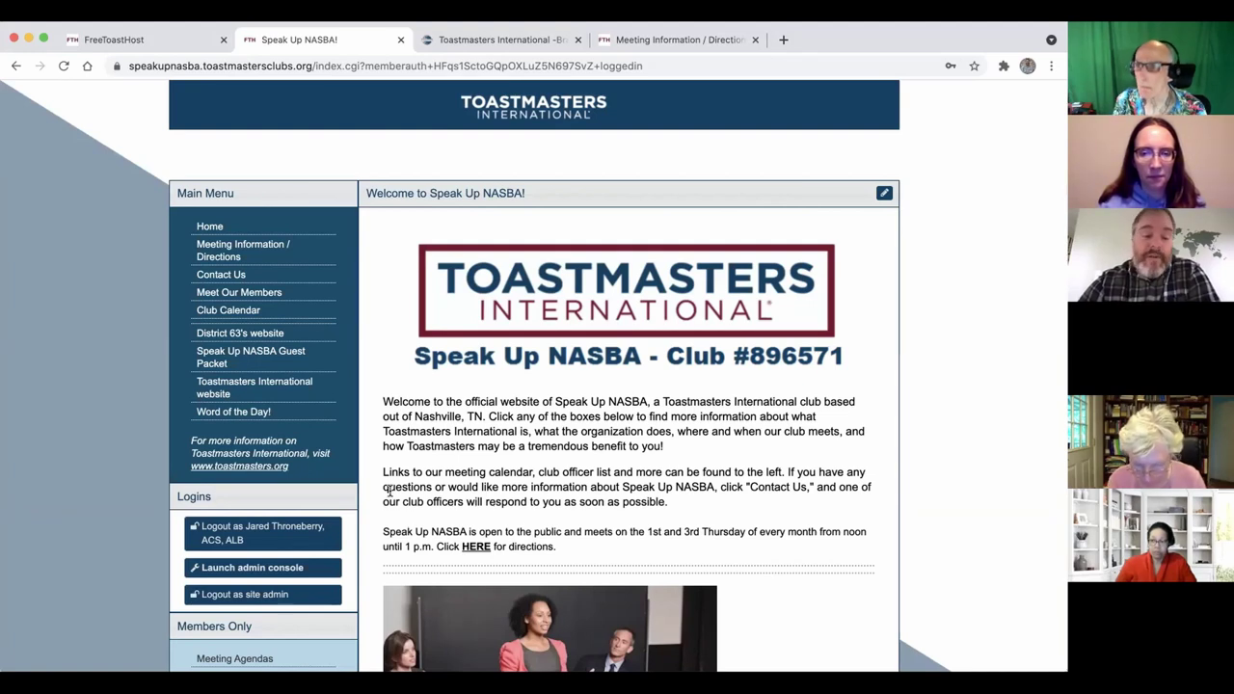
Launch the admin console and pick Membership Management from the Select a Module list
{"action": "scroll", "coordinate": [398, 490], "scroll_direction": "down", "scroll_amount": 3}
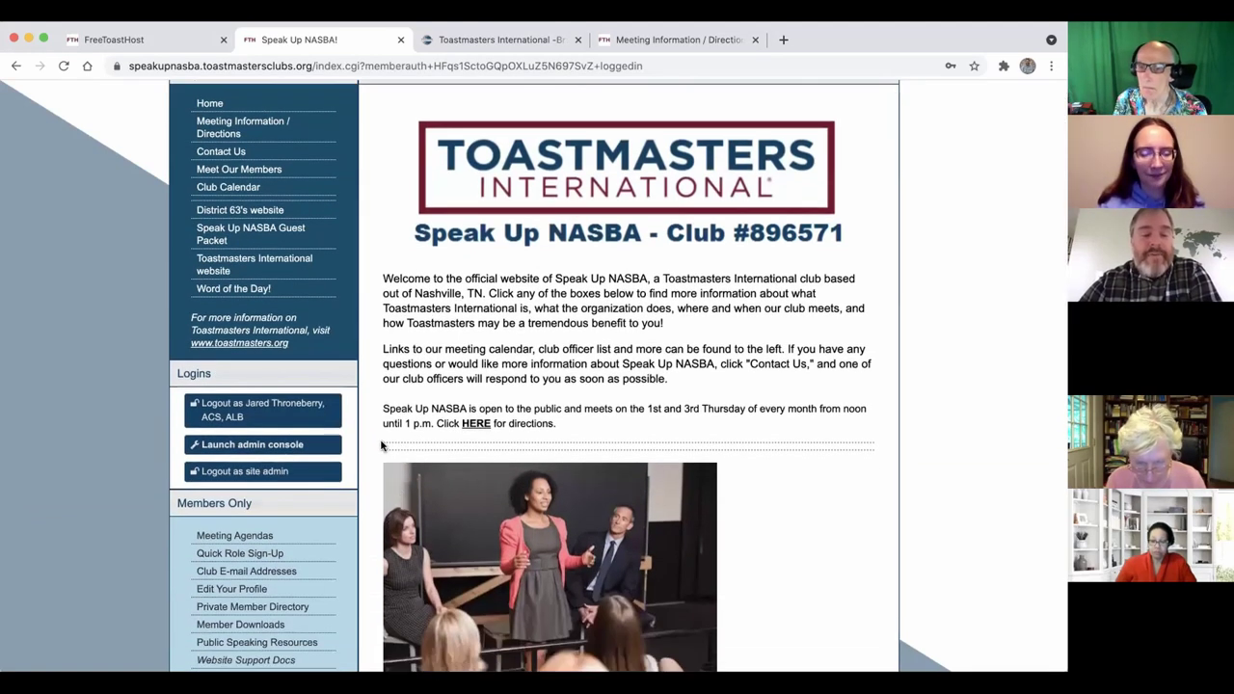
{"action": "left_click_drag", "start_coordinate": [403, 448], "coordinate": [385, 403]}
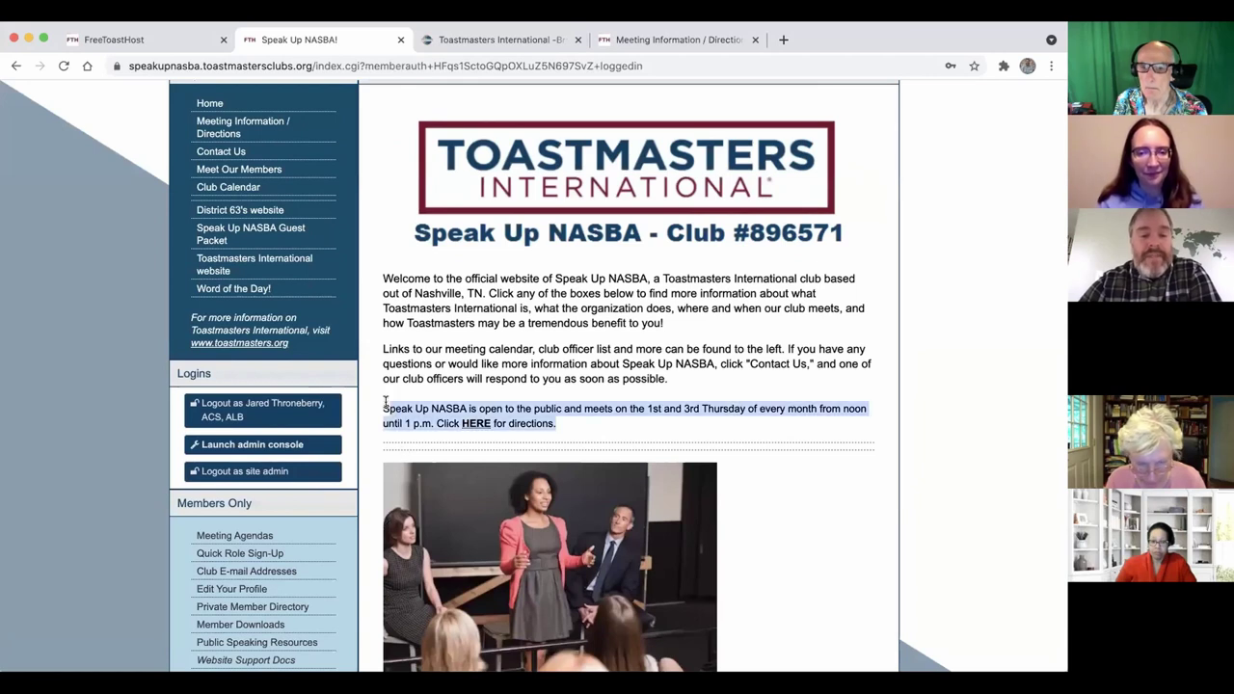
{"action": "left_click", "coordinate": [385, 402]}
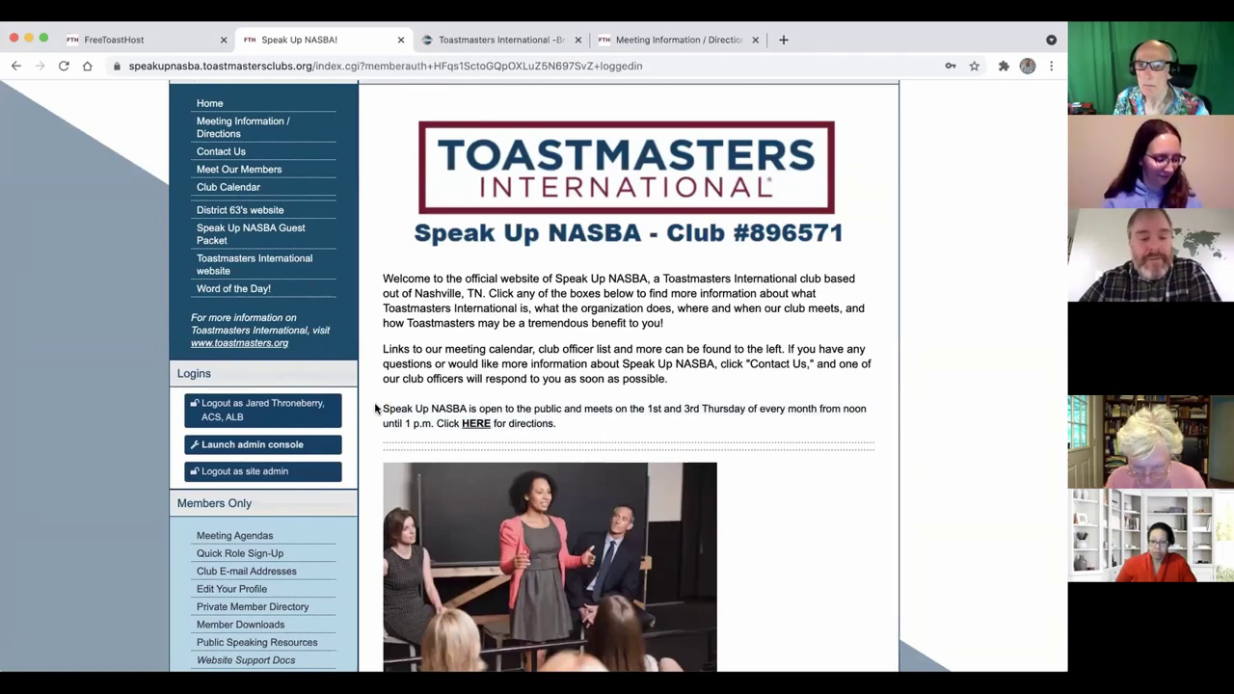
{"action": "left_click", "coordinate": [326, 445]}
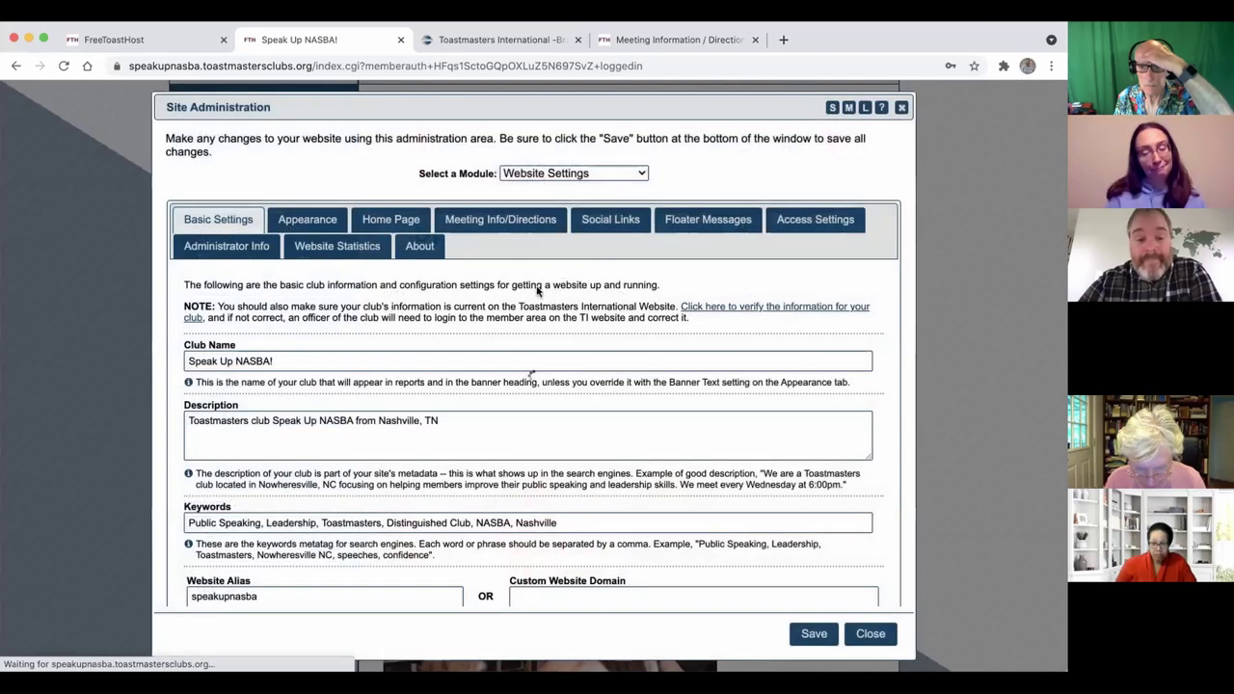
{"action": "left_click", "coordinate": [595, 174]}
{"action": "left_click", "coordinate": [585, 189]}
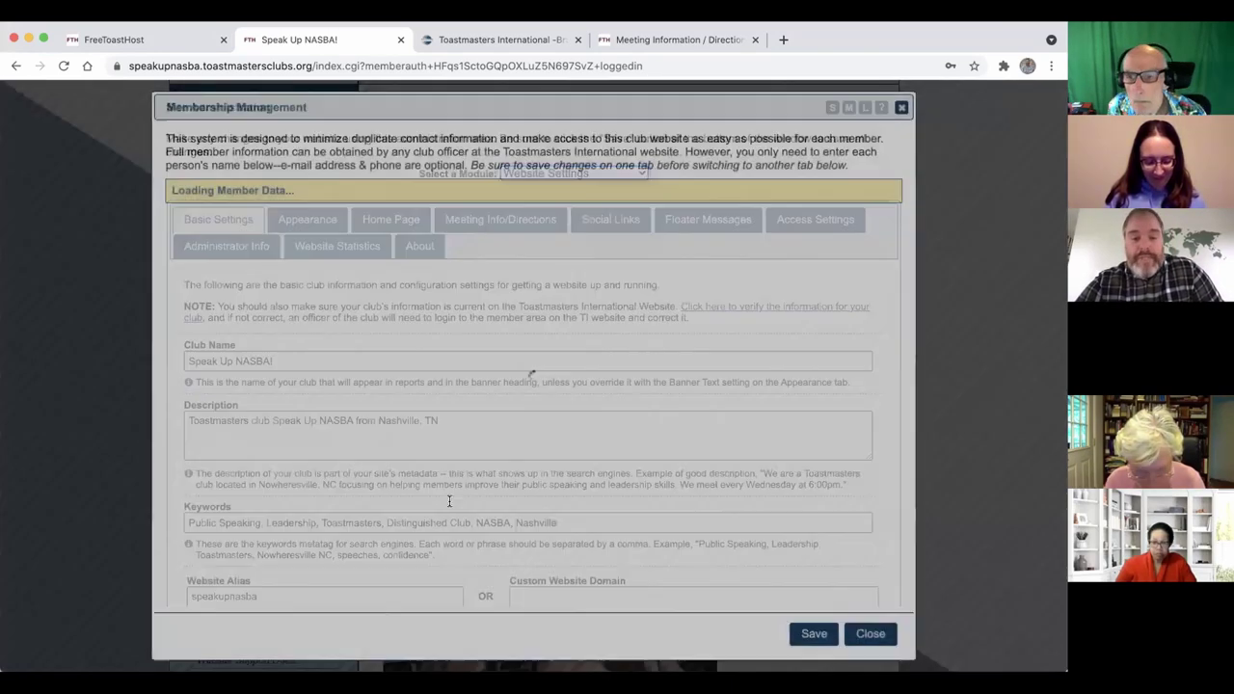
{"action": "scroll", "coordinate": [518, 483], "scroll_direction": "down", "scroll_amount": 1}
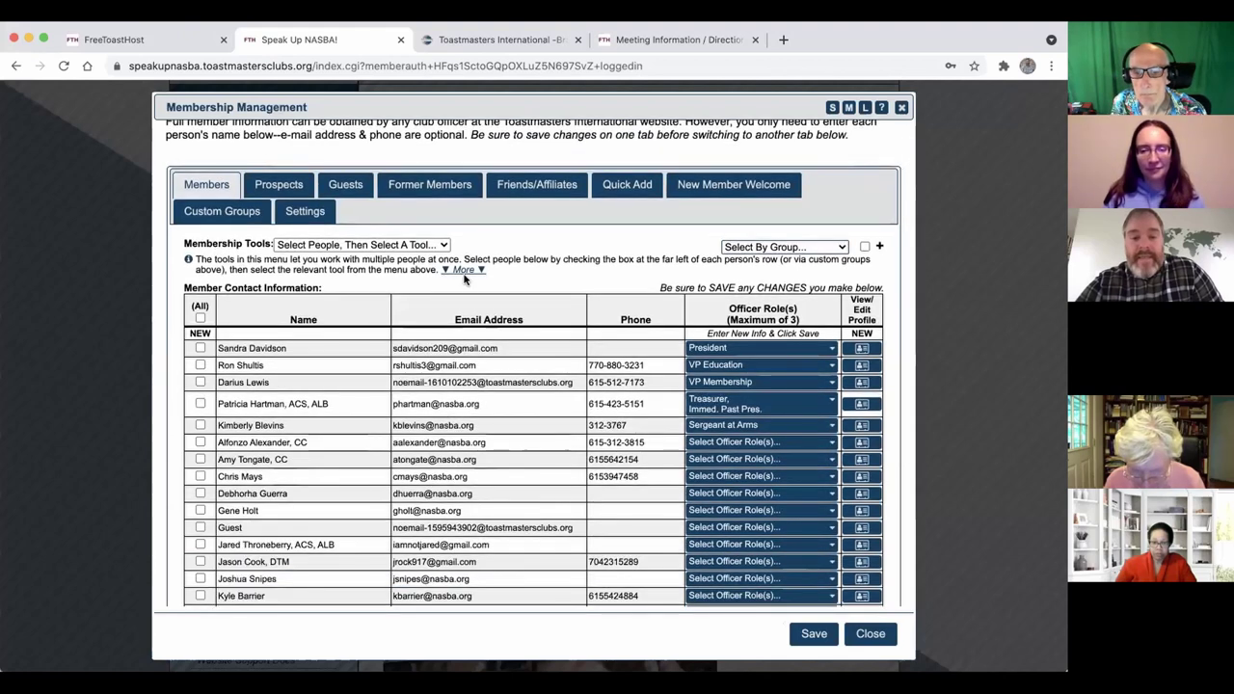
{"action": "scroll", "coordinate": [465, 277], "scroll_direction": "up", "scroll_amount": 1}
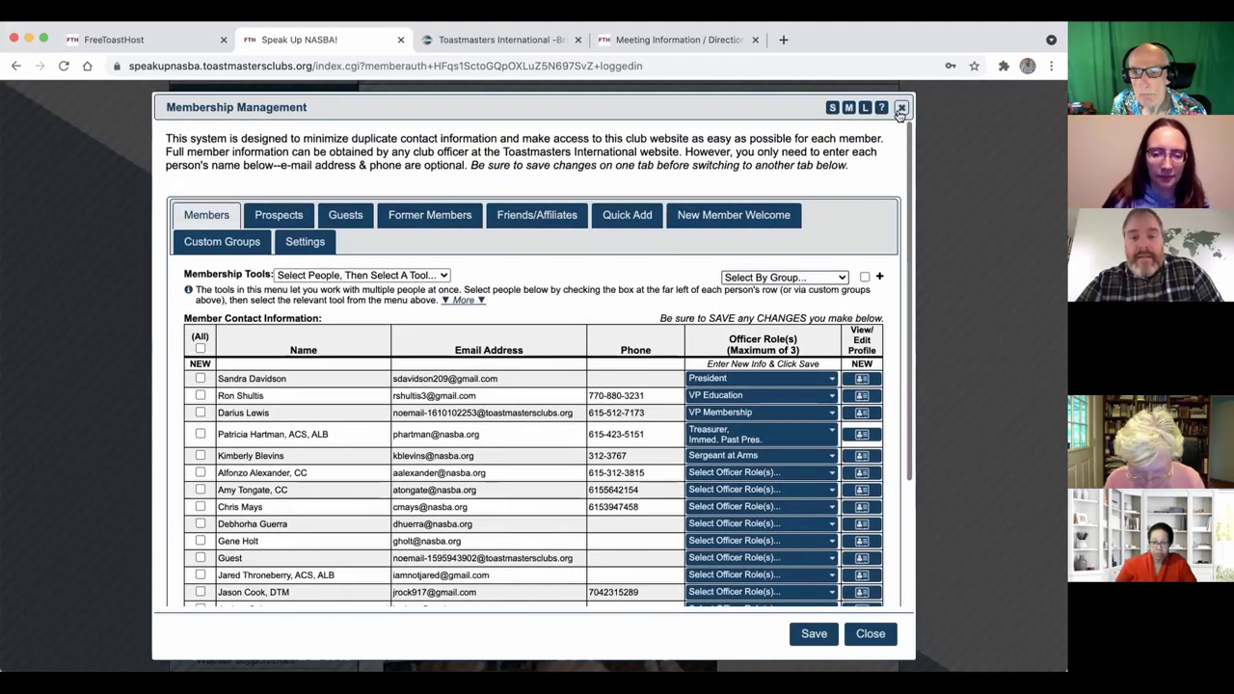
Switch from Membership Management to Custom Web Pages and load the Public Speaking Resources page
{"action": "left_click", "coordinate": [901, 108]}
{"action": "left_click", "coordinate": [609, 175]}
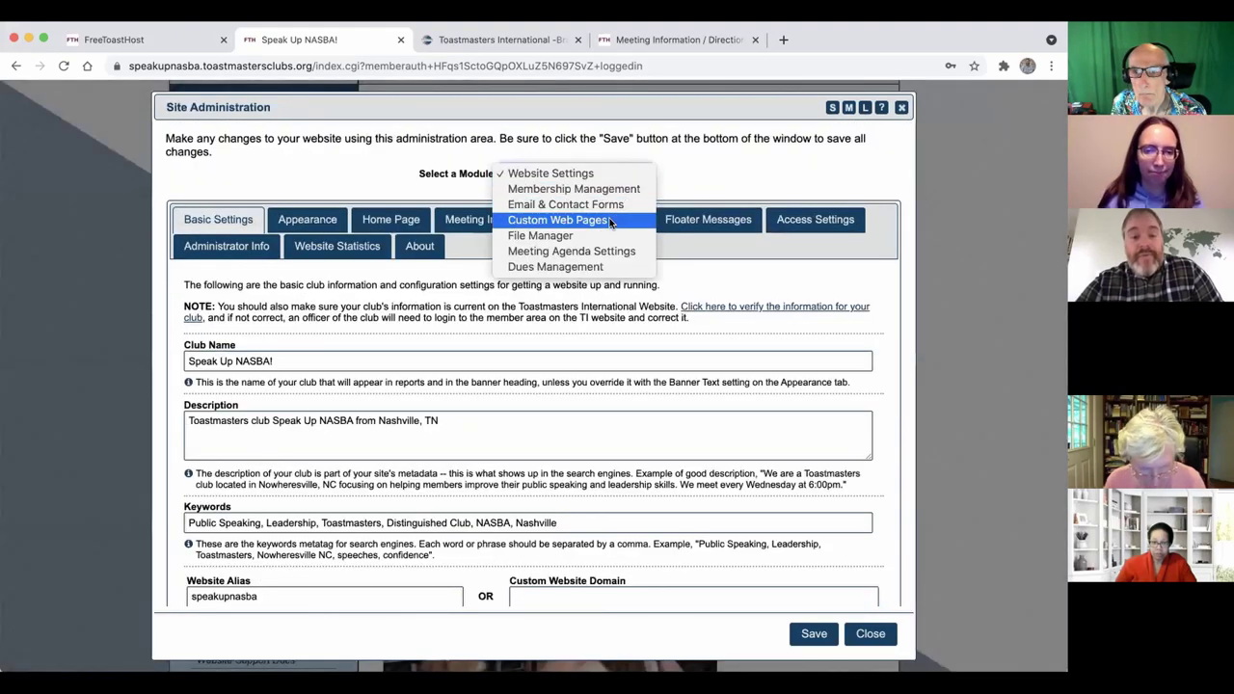
{"action": "left_click", "coordinate": [609, 221]}
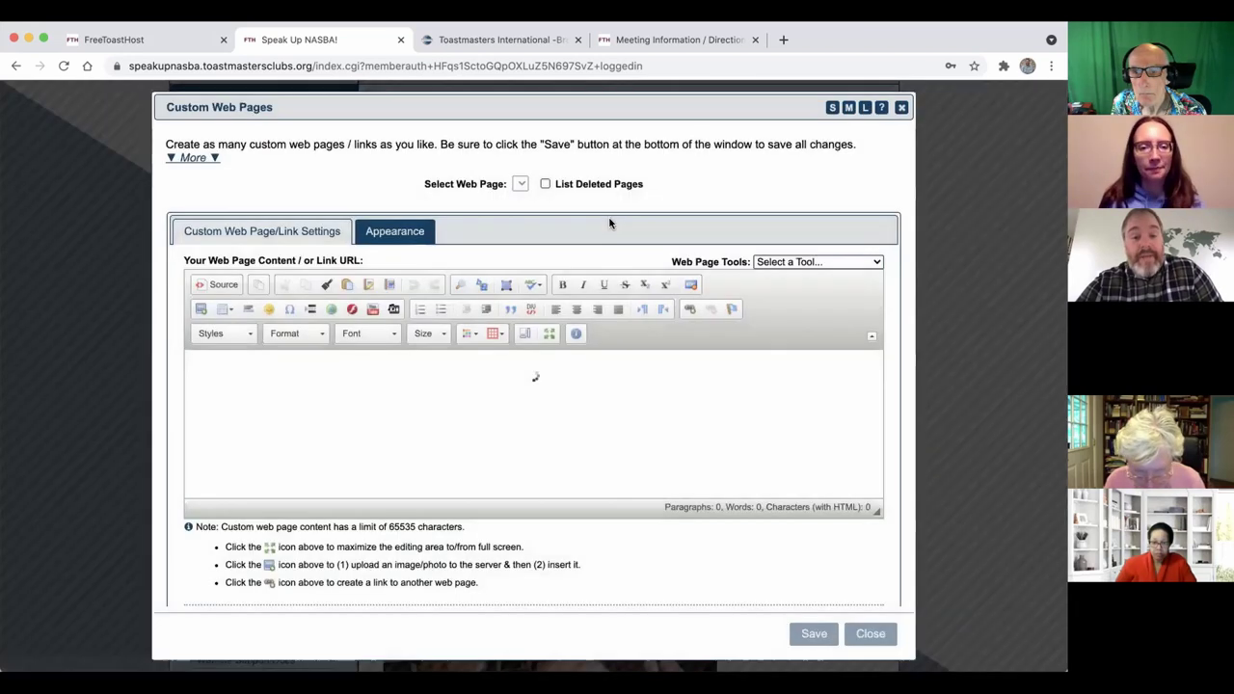
{"action": "left_click", "coordinate": [608, 190]}
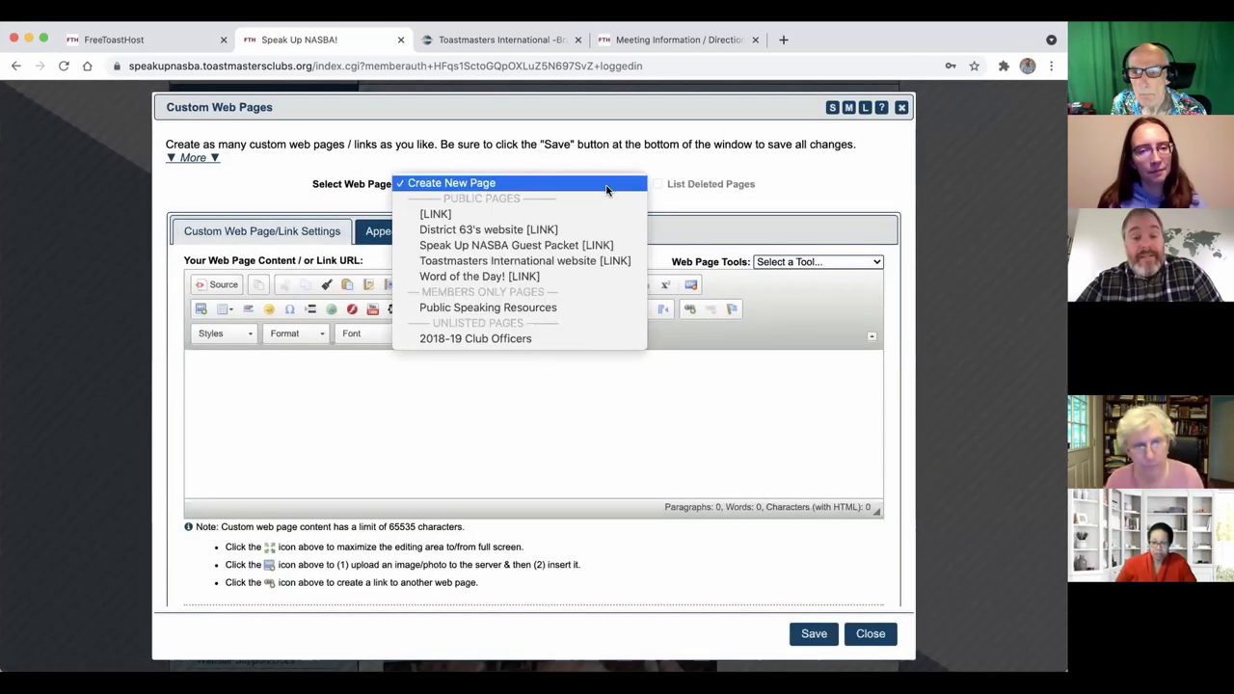
{"action": "left_click", "coordinate": [560, 307]}
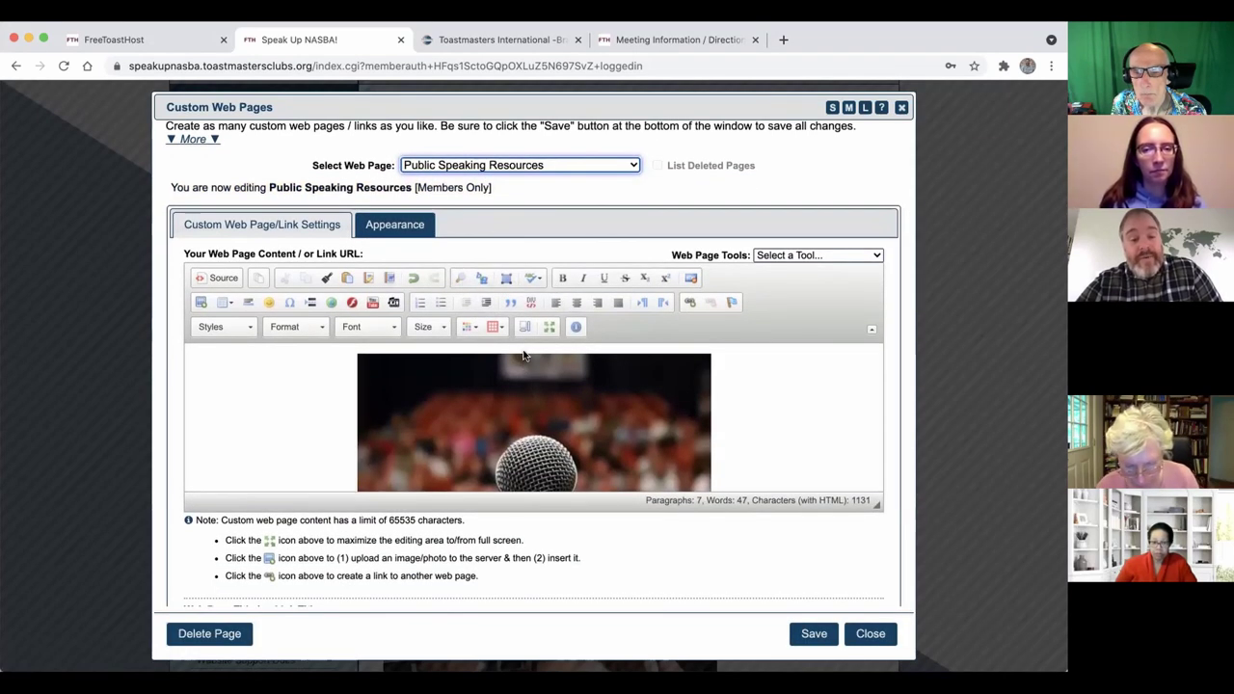
Load the 2018-19 Club Officers page and look through its content
{"action": "left_click", "coordinate": [593, 173]}
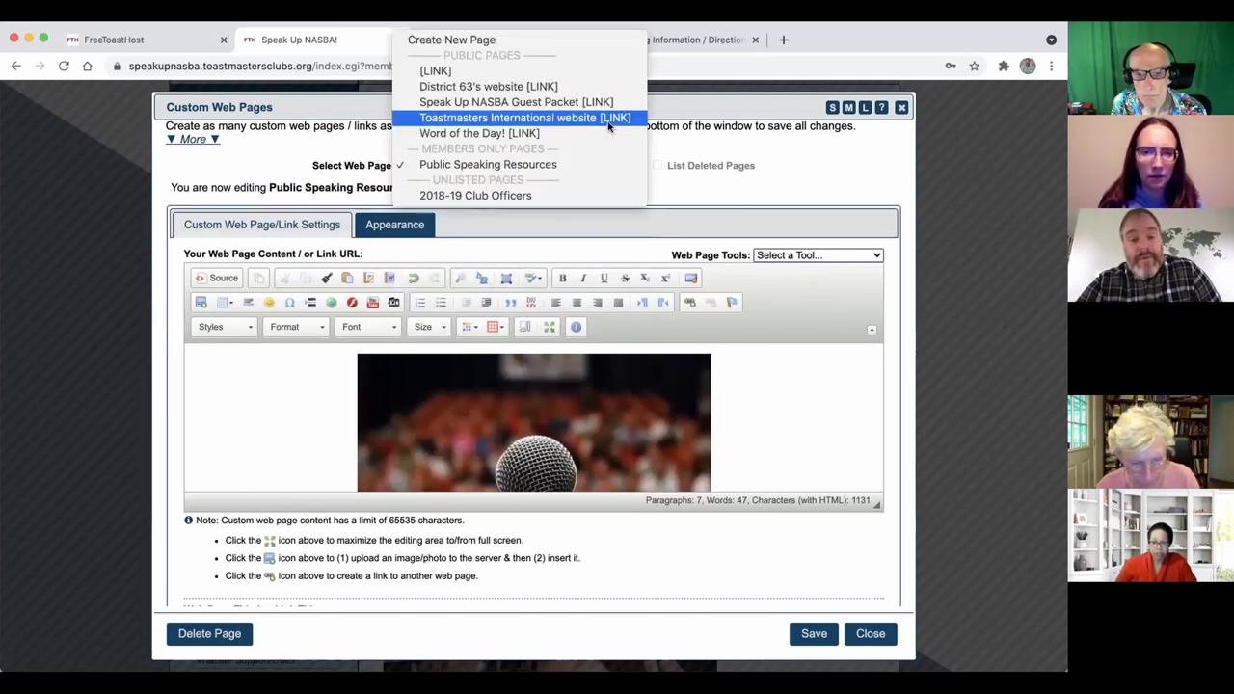
{"action": "left_click", "coordinate": [681, 210]}
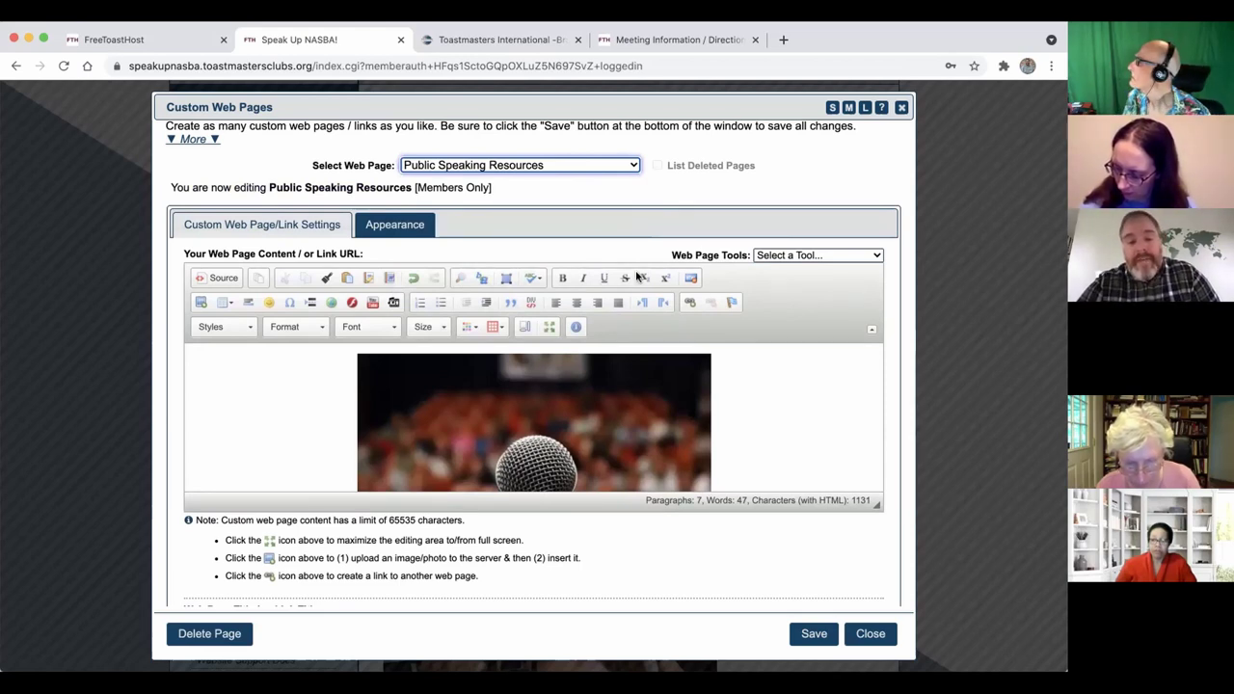
{"action": "left_click", "coordinate": [613, 166]}
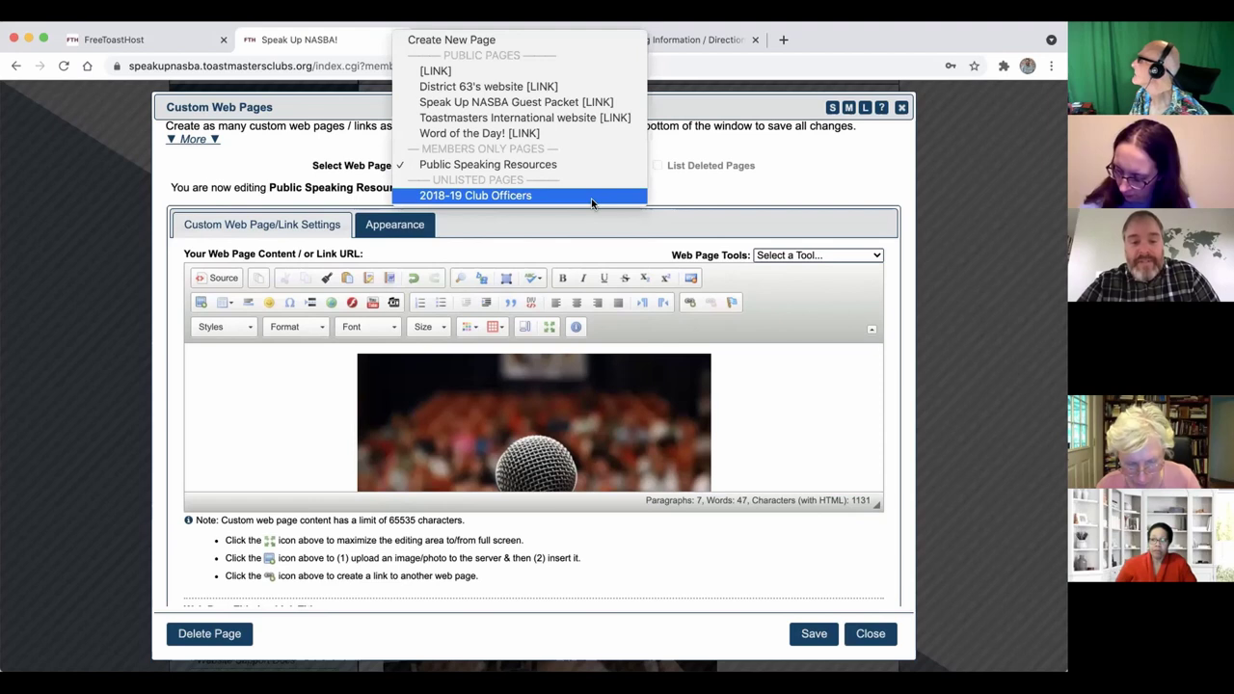
{"action": "left_click", "coordinate": [592, 196]}
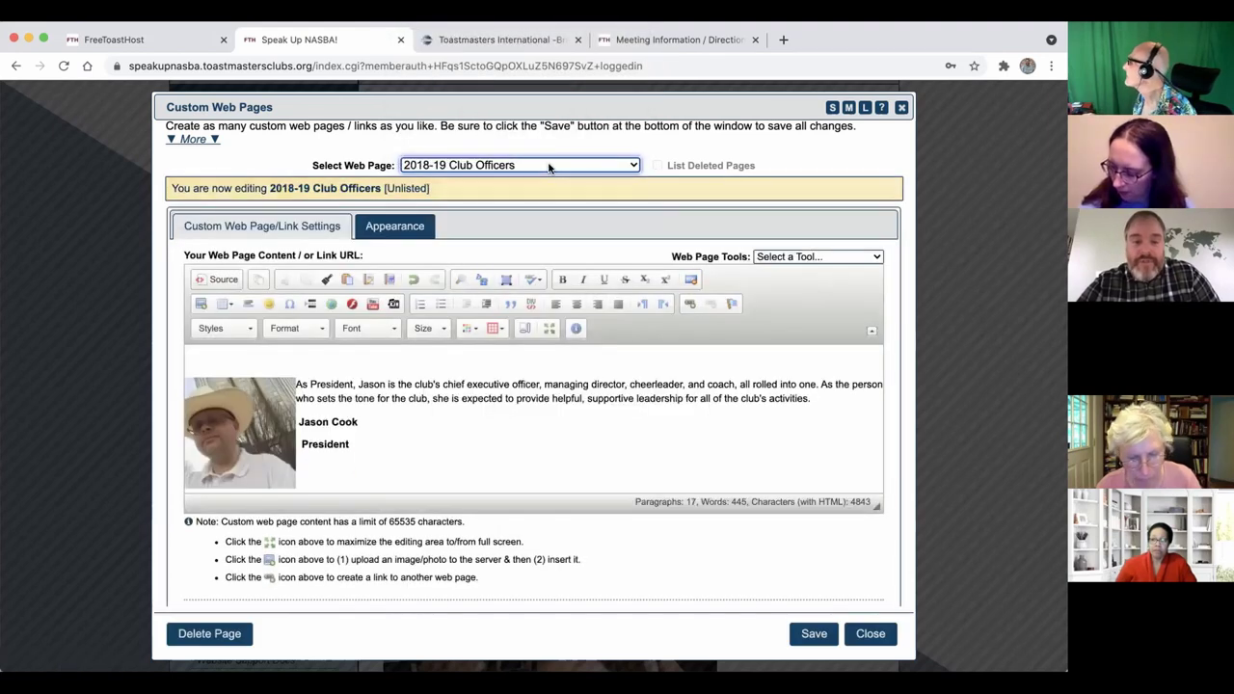
{"action": "scroll", "coordinate": [500, 433], "scroll_direction": "down", "scroll_amount": 10}
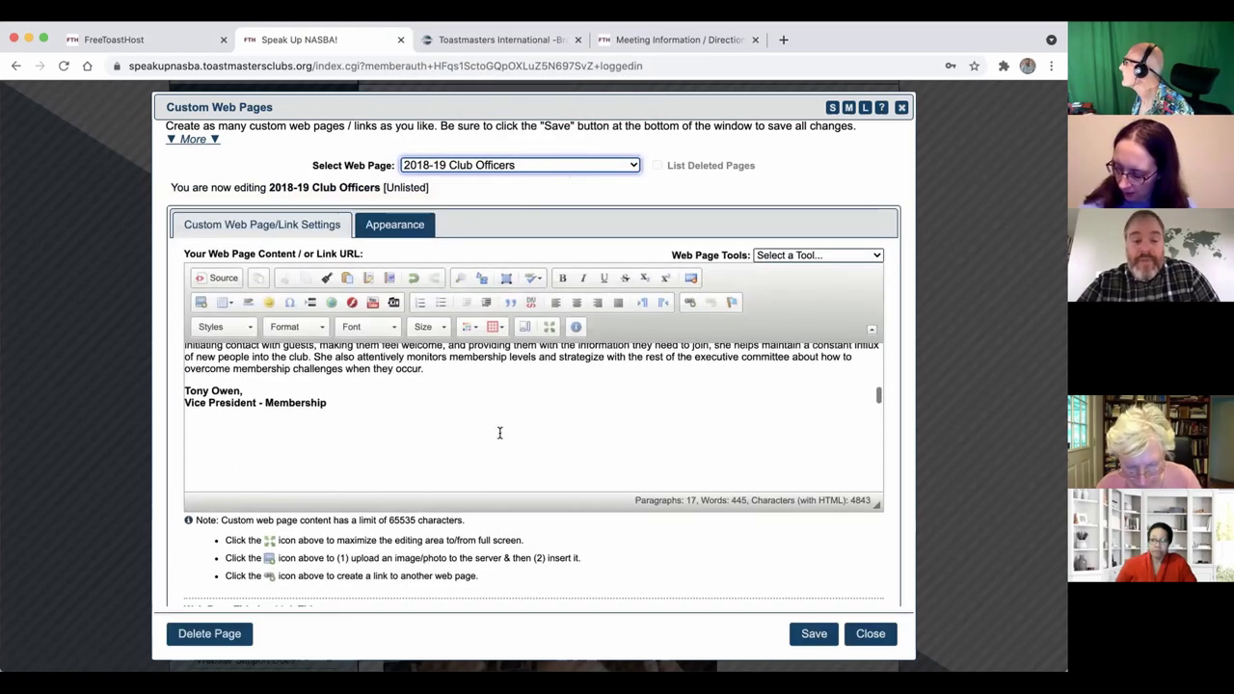
{"action": "scroll", "coordinate": [500, 433], "scroll_direction": "down", "scroll_amount": 10}
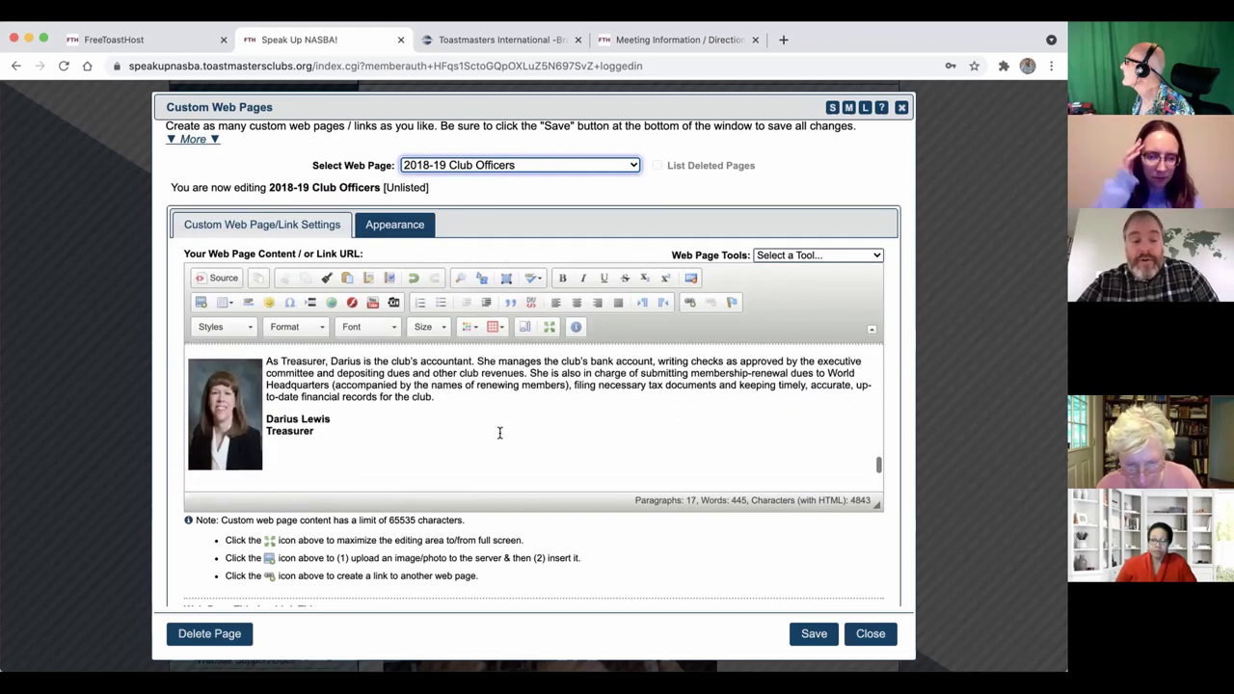
{"action": "scroll", "coordinate": [500, 433], "scroll_direction": "down", "scroll_amount": 8}
{"action": "scroll", "coordinate": [500, 433], "scroll_direction": "up", "scroll_amount": 6}
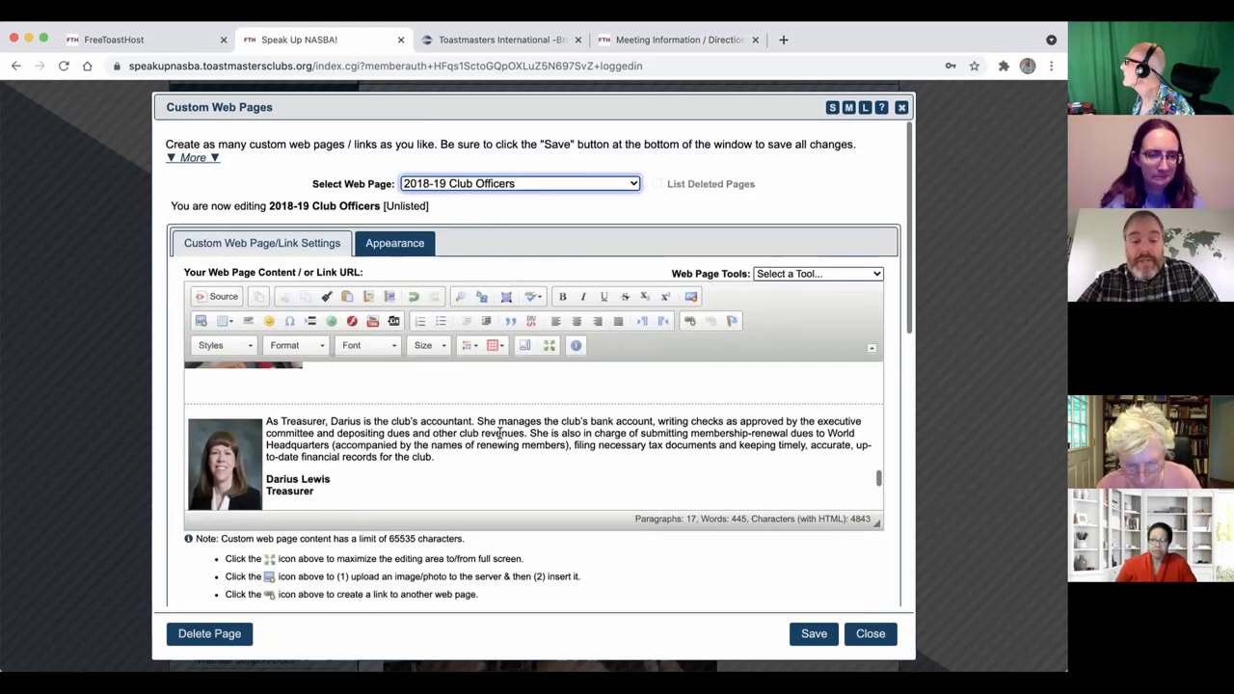
{"action": "scroll", "coordinate": [499, 433], "scroll_direction": "up", "scroll_amount": 20}
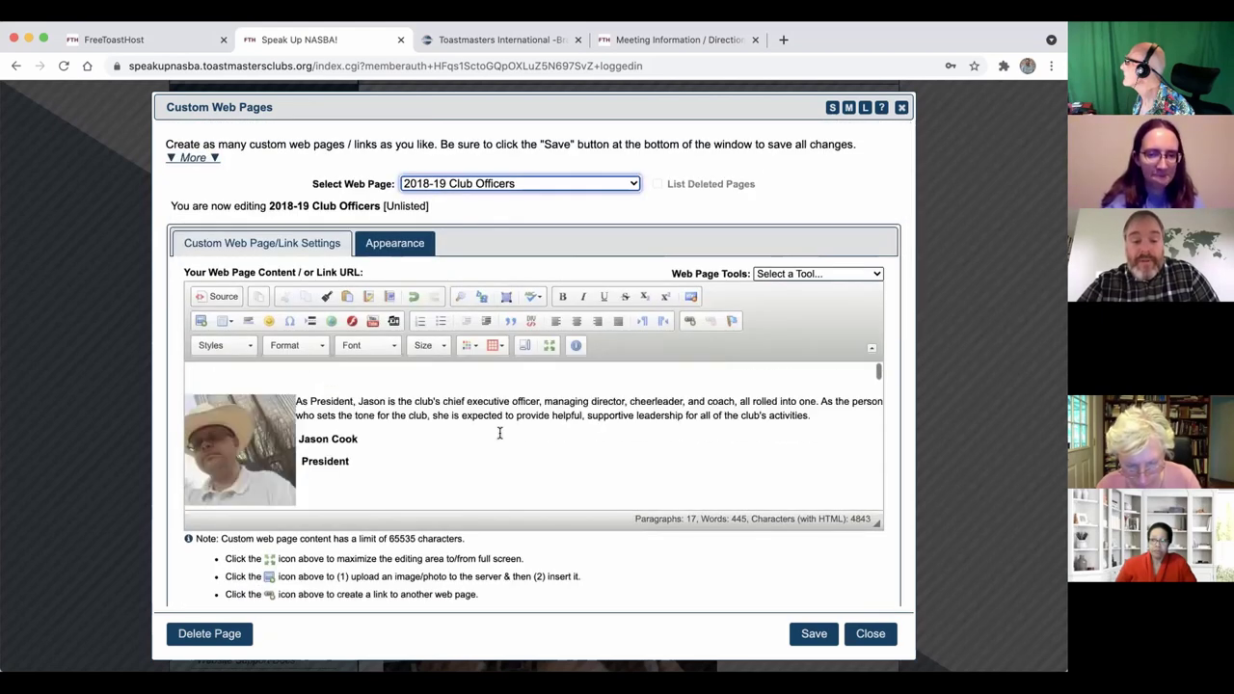
Switch back to the Public Speaking Resources page
{"action": "left_click", "coordinate": [590, 185]}
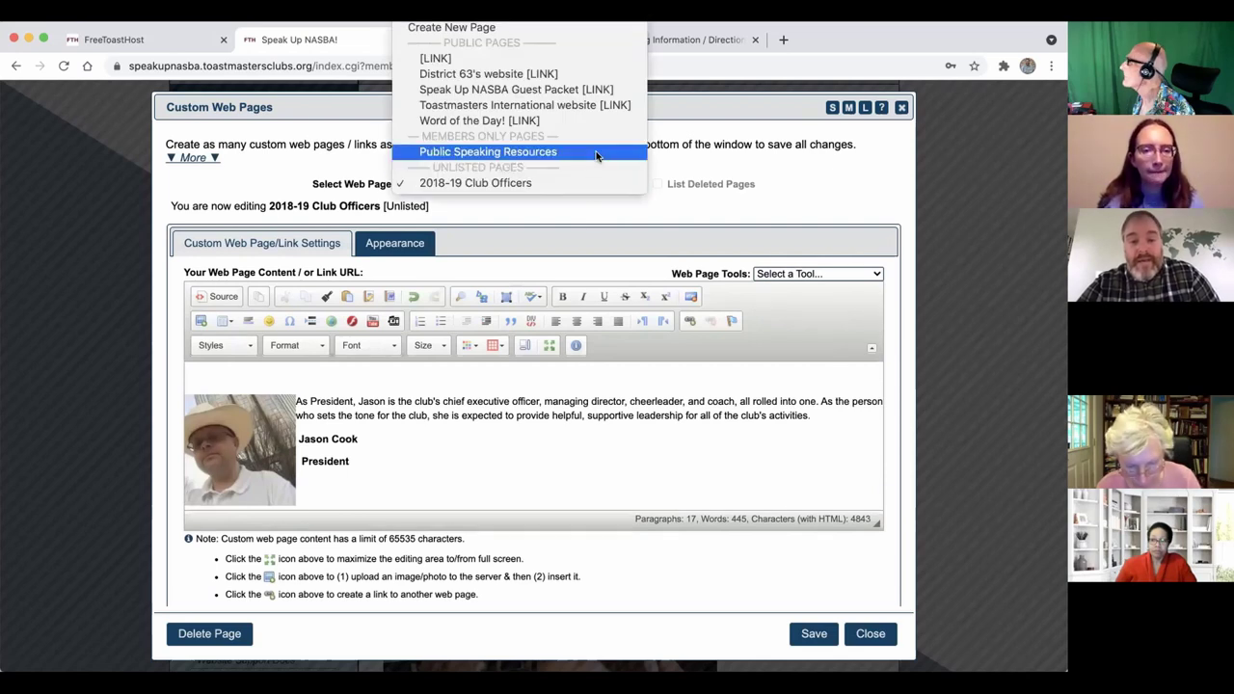
{"action": "left_click", "coordinate": [597, 155]}
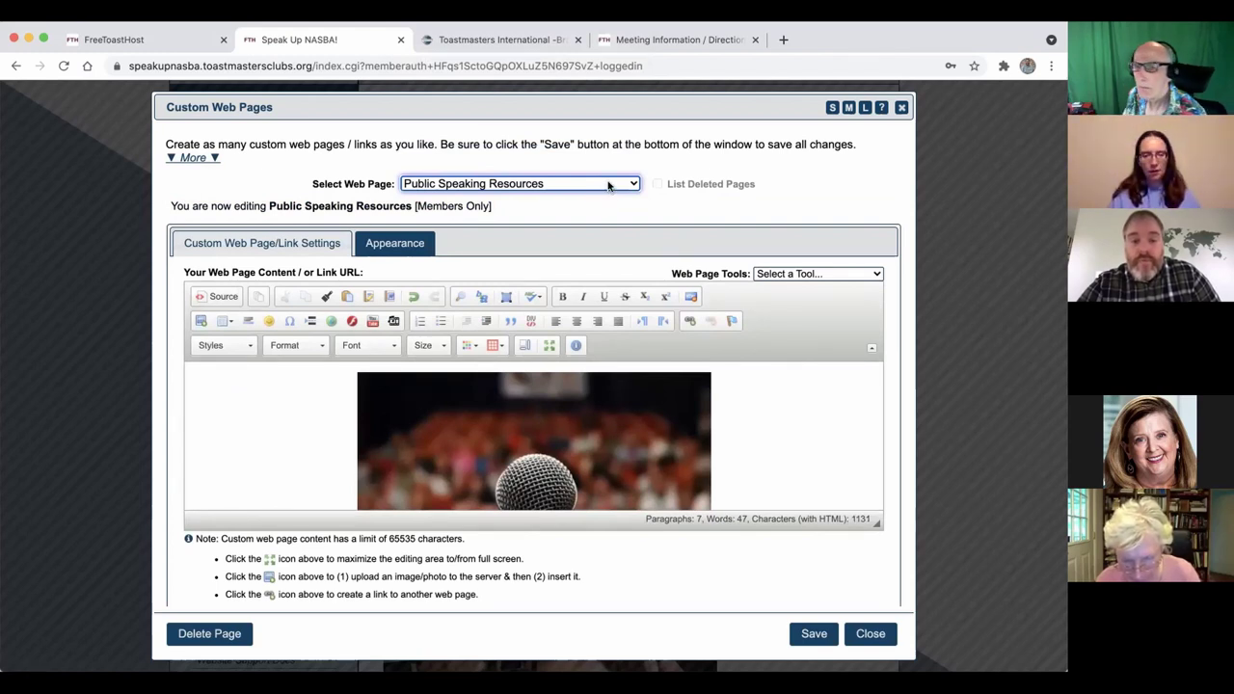
{"action": "left_click", "coordinate": [609, 185]}
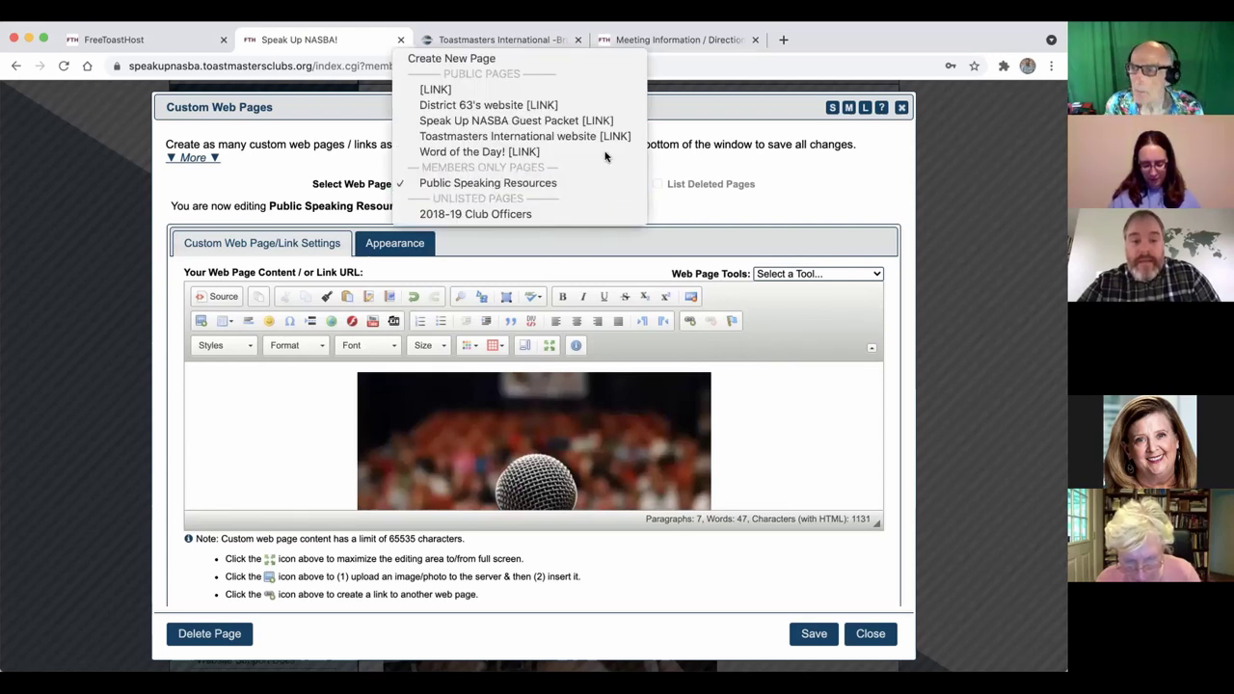
Choose Create New Page to start a blank custom page
{"action": "left_click", "coordinate": [594, 61]}
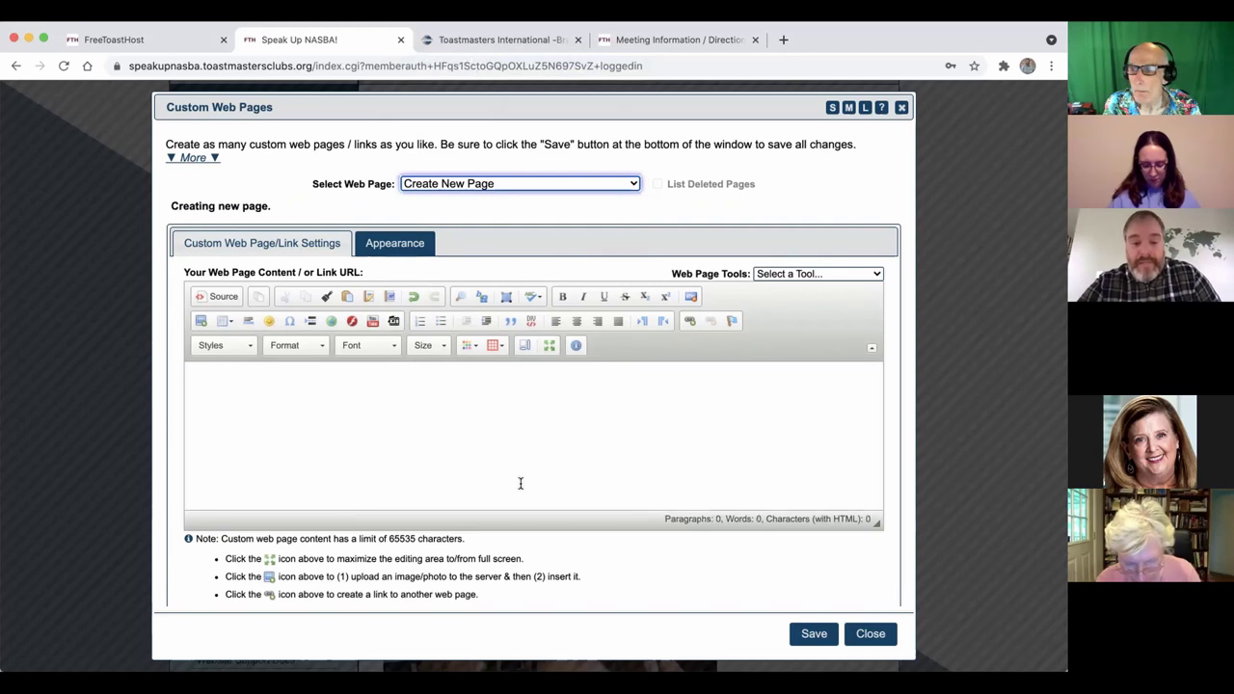
{"action": "left_click", "coordinate": [540, 439]}
{"action": "scroll", "coordinate": [544, 435], "scroll_direction": "down", "scroll_amount": 3}
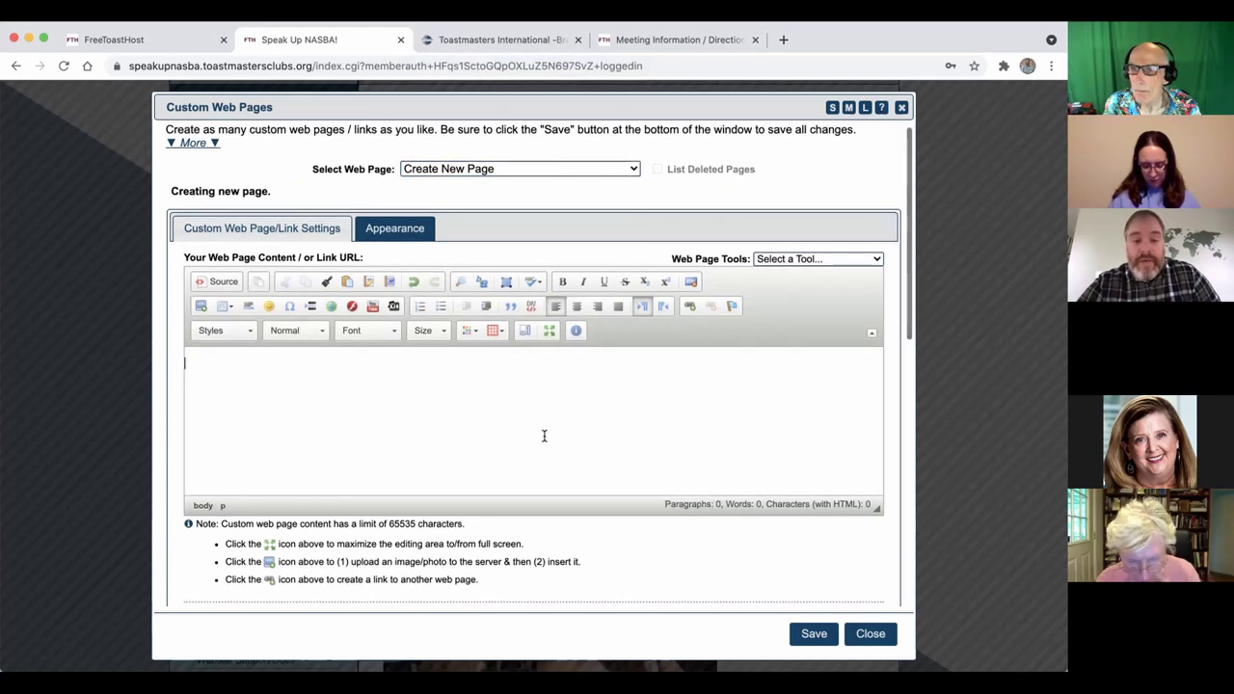
{"action": "scroll", "coordinate": [544, 436], "scroll_direction": "down", "scroll_amount": 10}
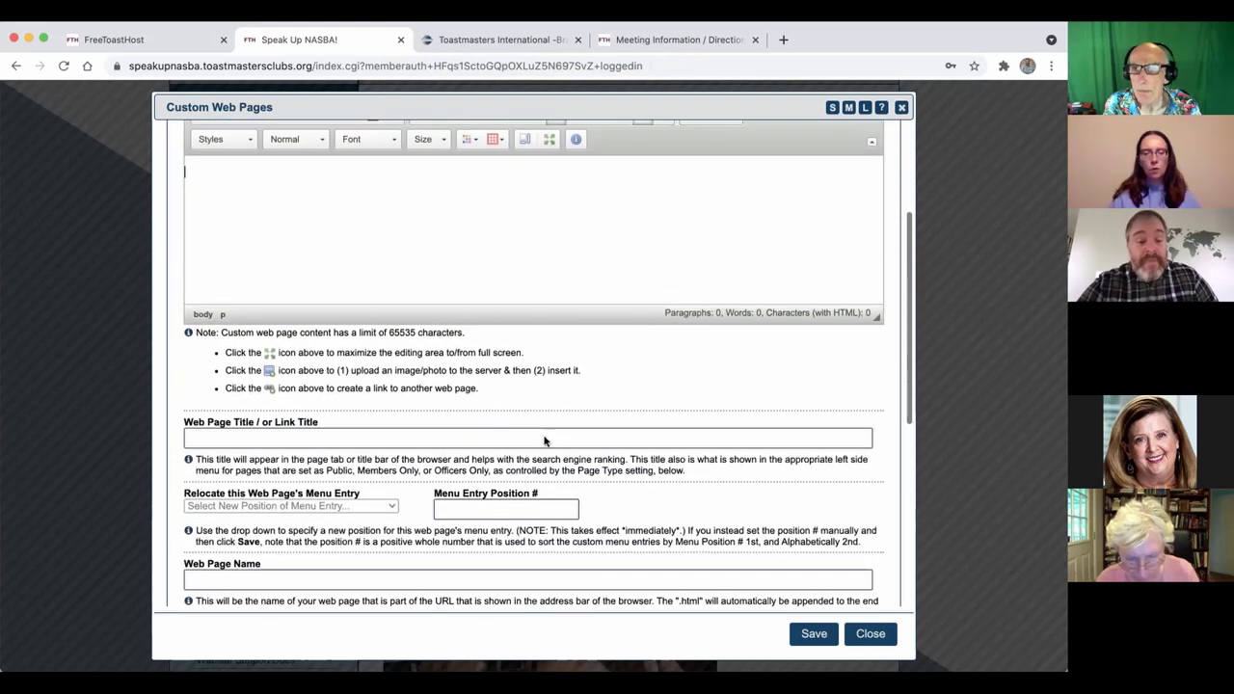
Enter openhouse as the new page's web page name
{"action": "left_click", "coordinate": [555, 355]}
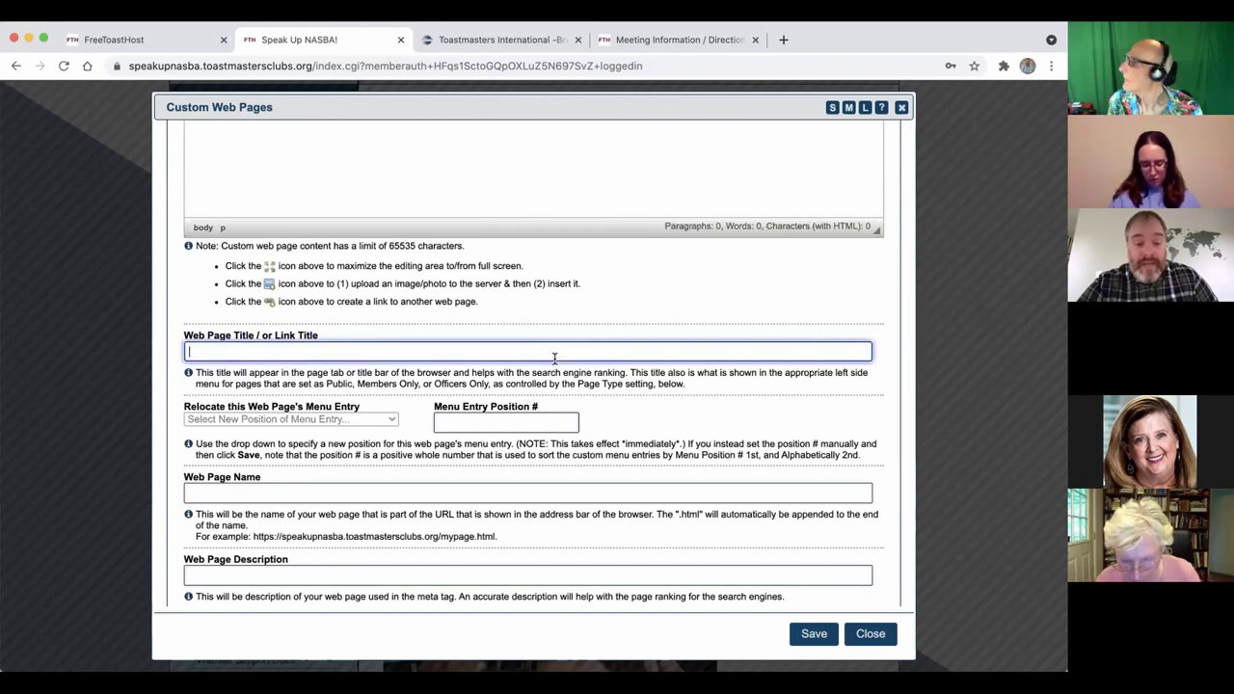
{"action": "left_click", "coordinate": [393, 495]}
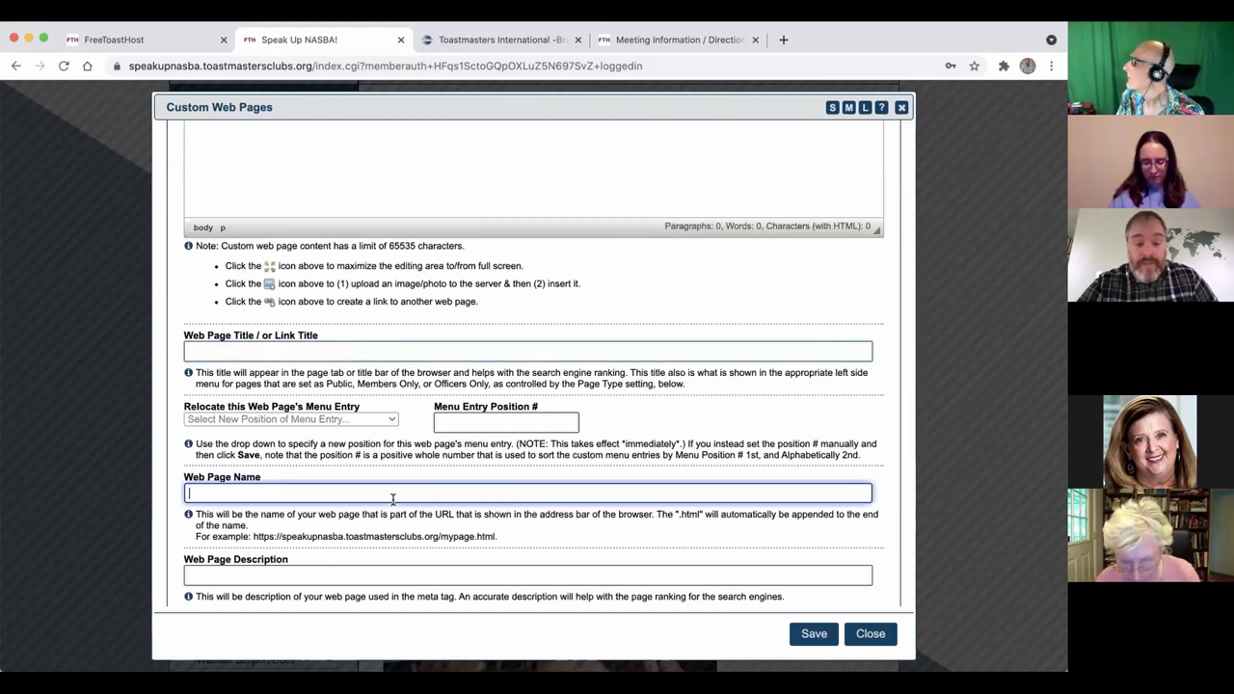
{"action": "scroll", "coordinate": [392, 498], "scroll_direction": "down", "scroll_amount": 2}
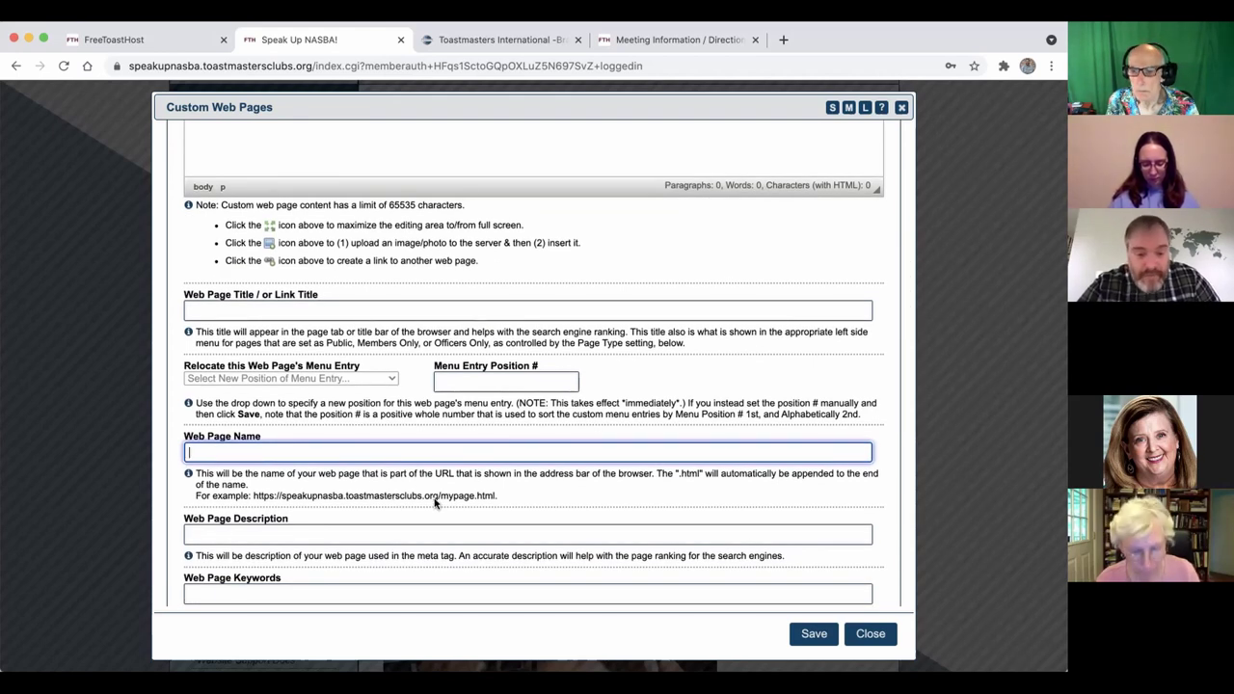
{"action": "left_click_drag", "start_coordinate": [442, 498], "coordinate": [474, 499]}
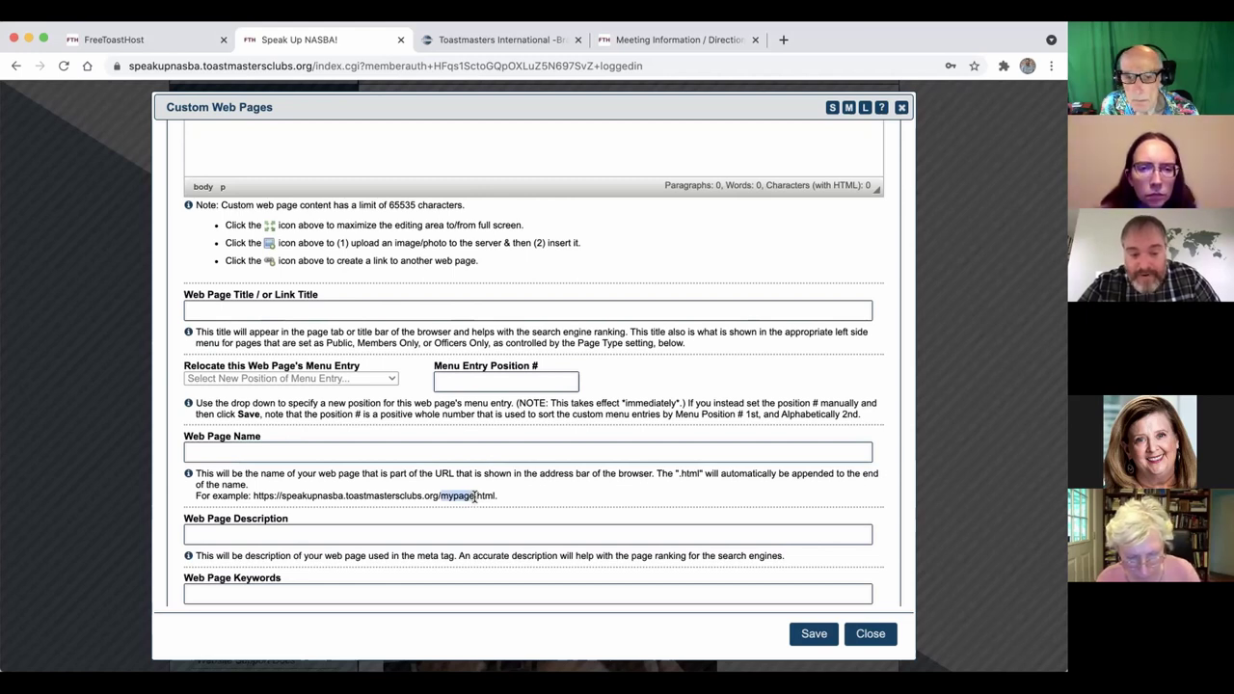
{"action": "left_click", "coordinate": [482, 453]}
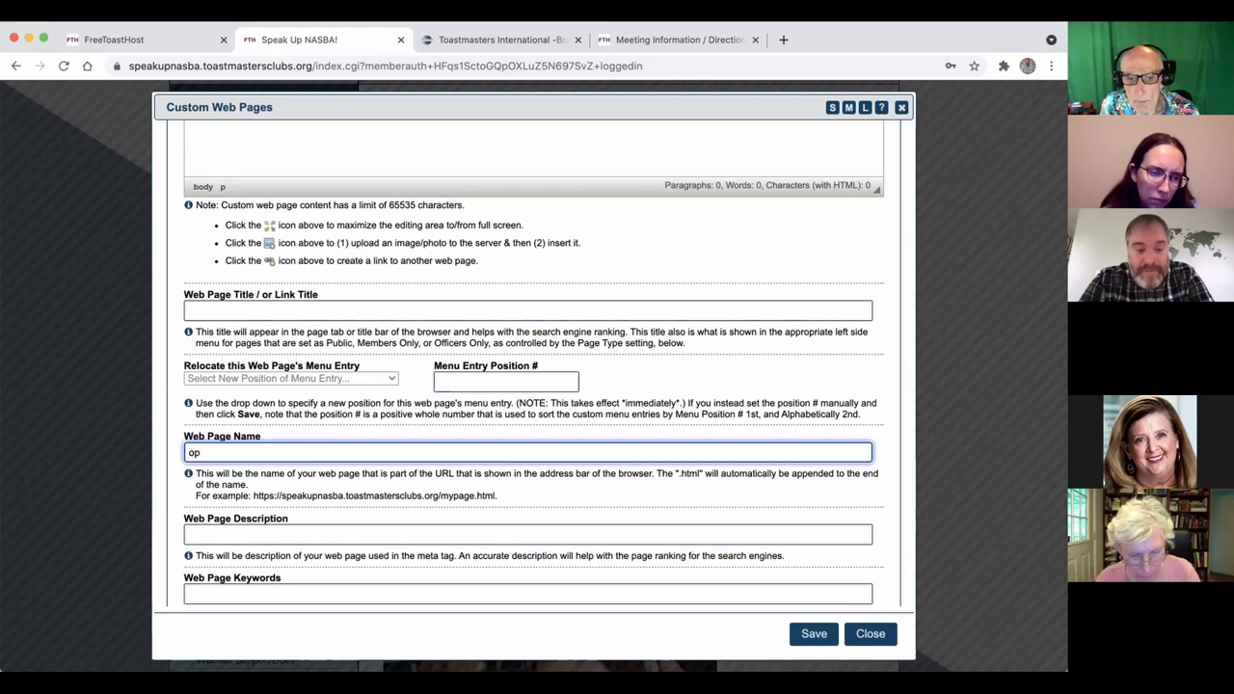
{"action": "left_click", "coordinate": [529, 495]}
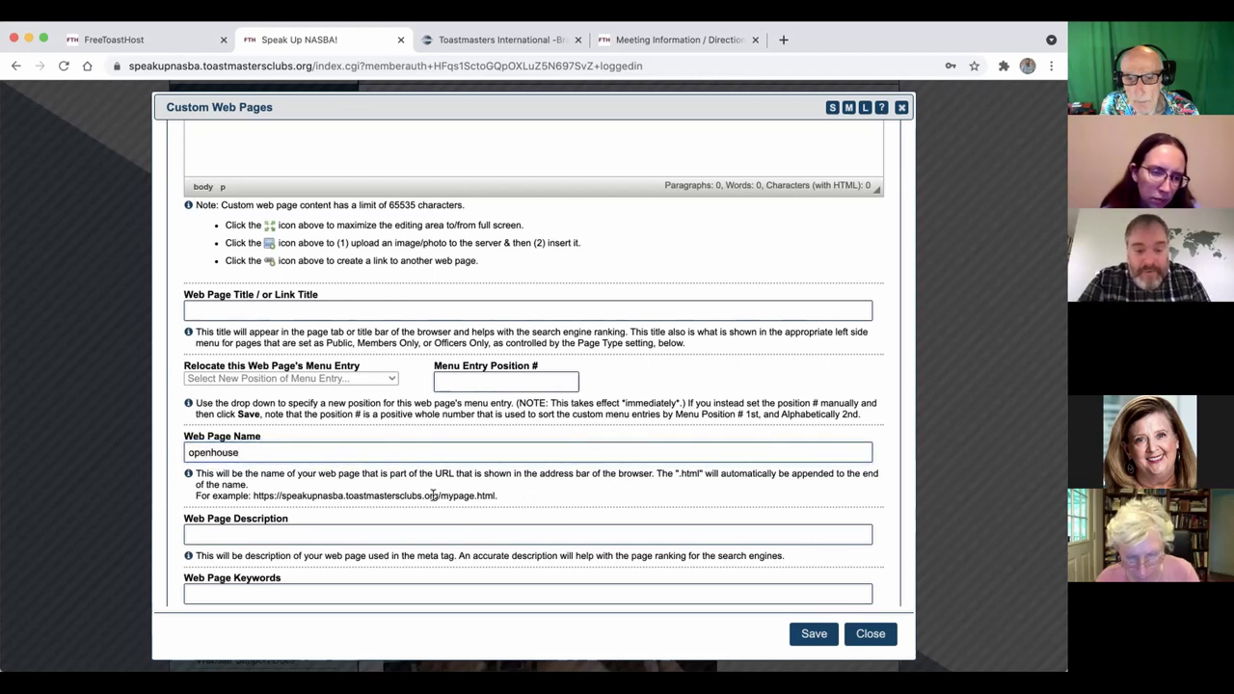
{"action": "left_click_drag", "start_coordinate": [454, 494], "coordinate": [477, 496]}
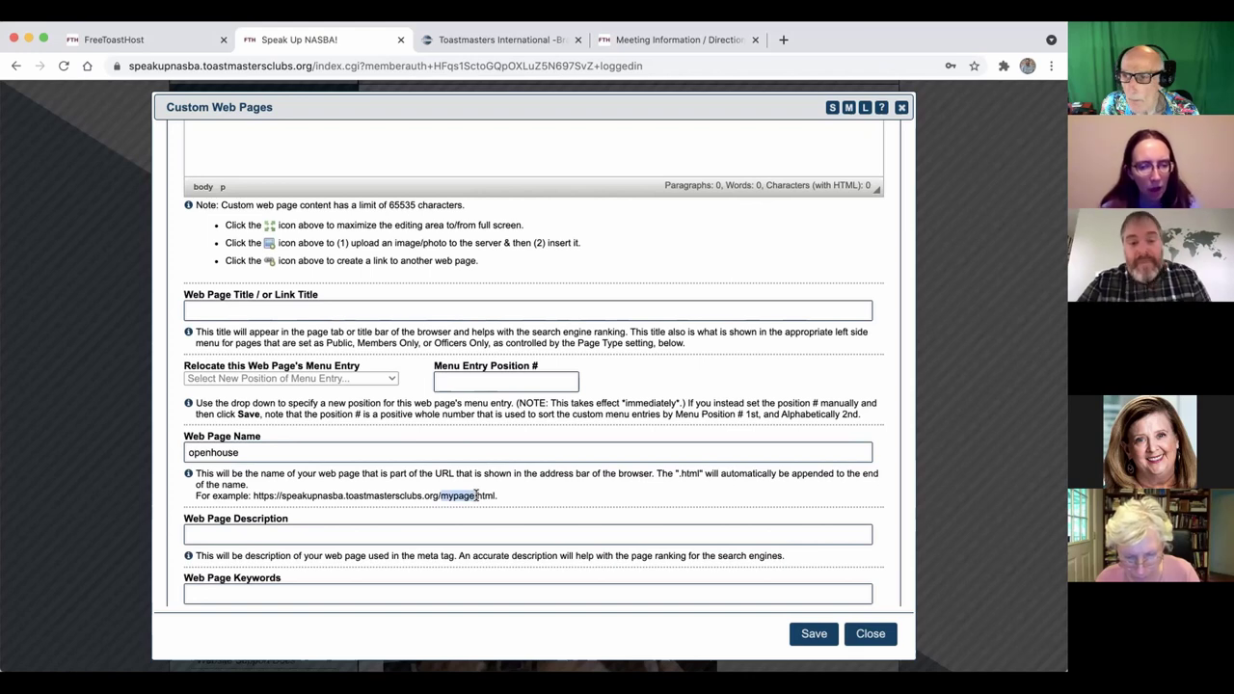
{"action": "scroll", "coordinate": [528, 337], "scroll_direction": "up", "scroll_amount": 5}
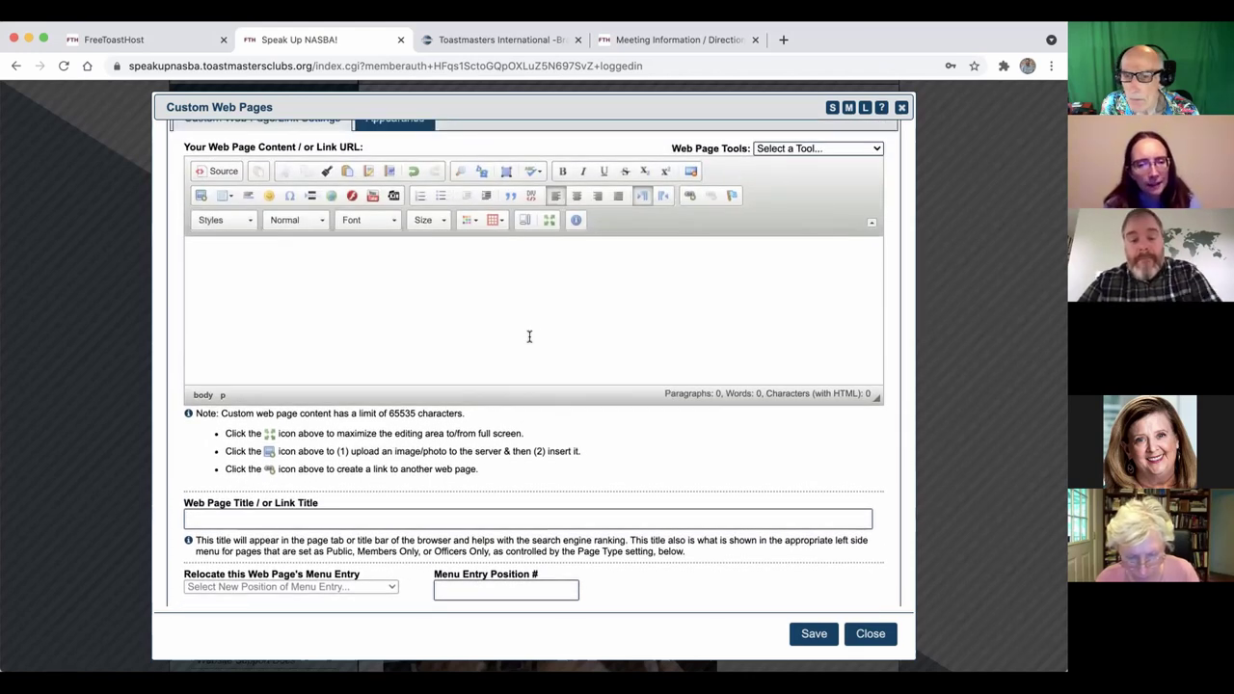
{"action": "scroll", "coordinate": [528, 337], "scroll_direction": "down", "scroll_amount": 1}
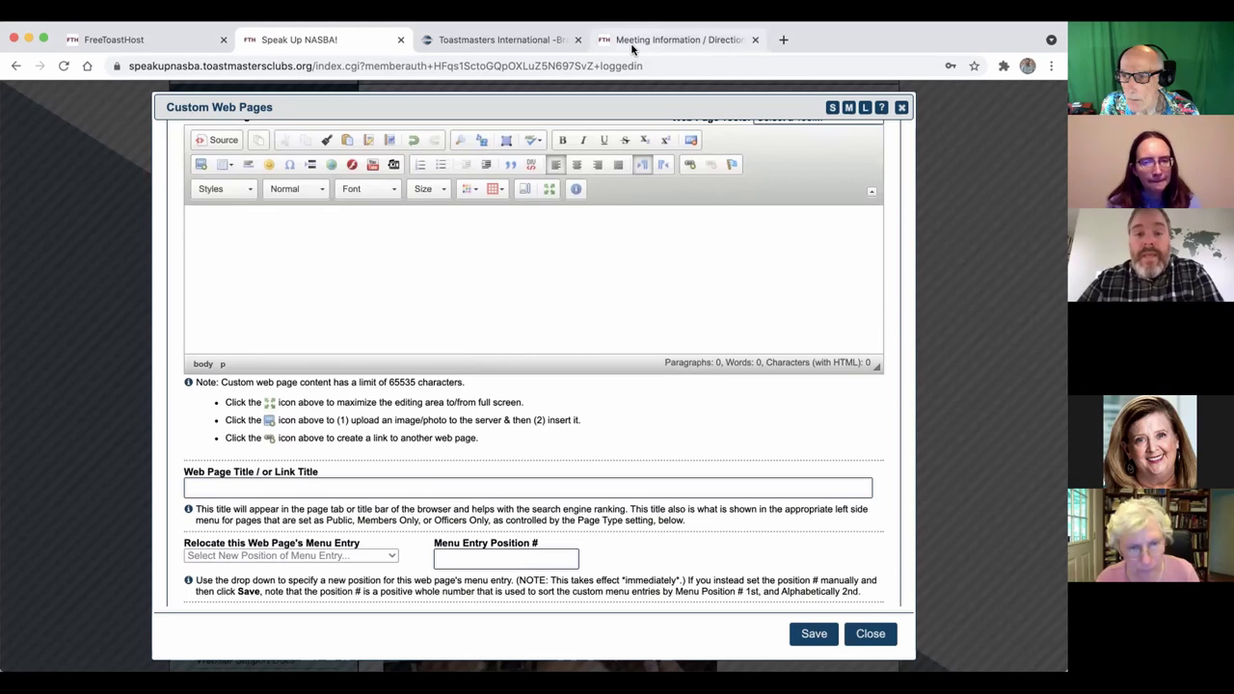
{"action": "left_click", "coordinate": [665, 39]}
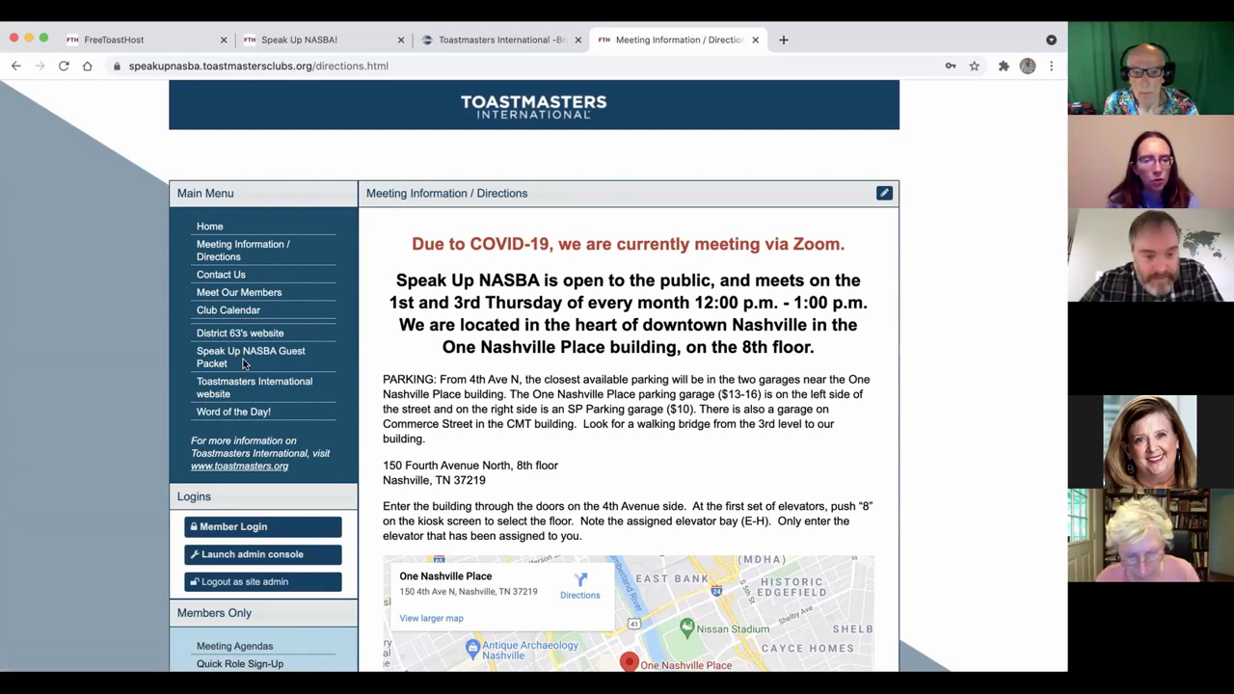
{"action": "left_click_drag", "start_coordinate": [230, 366], "coordinate": [193, 356]}
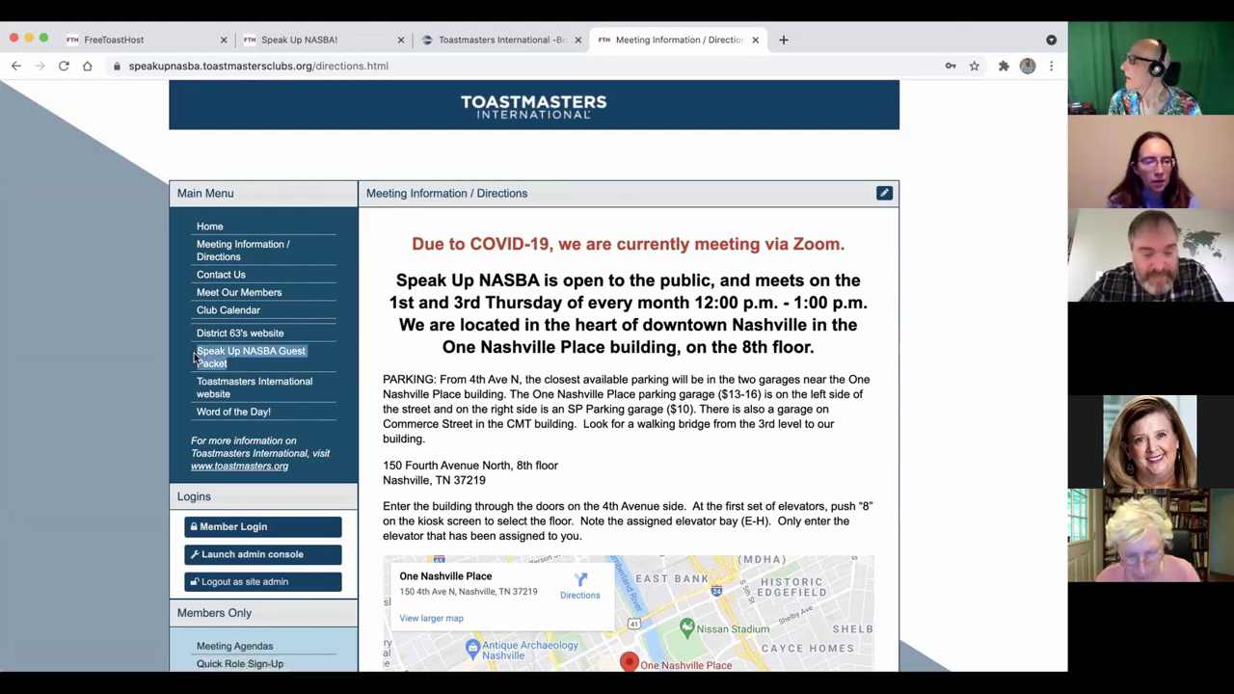
{"action": "left_click", "coordinate": [194, 357]}
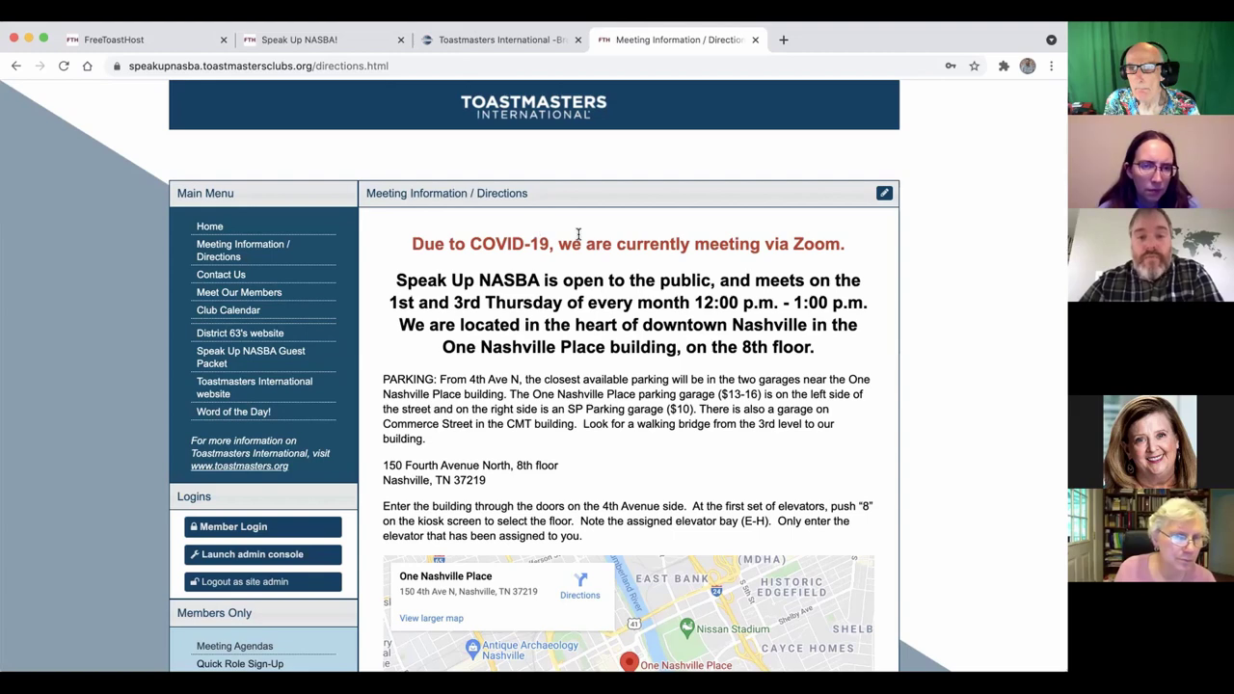
{"action": "key", "text": "super+1"}
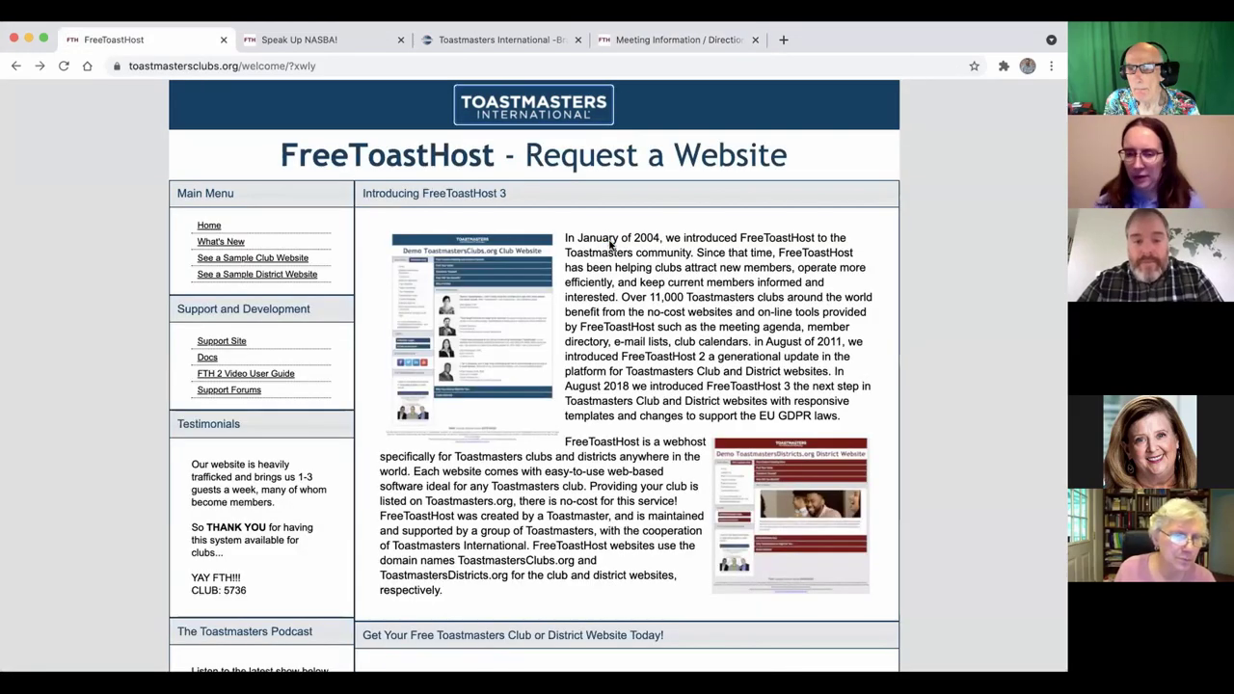
{"action": "key", "text": "ctrl+Tab"}
{"action": "key", "text": "ctrl+Tab"}
{"action": "key", "text": "ctrl+Tab"}
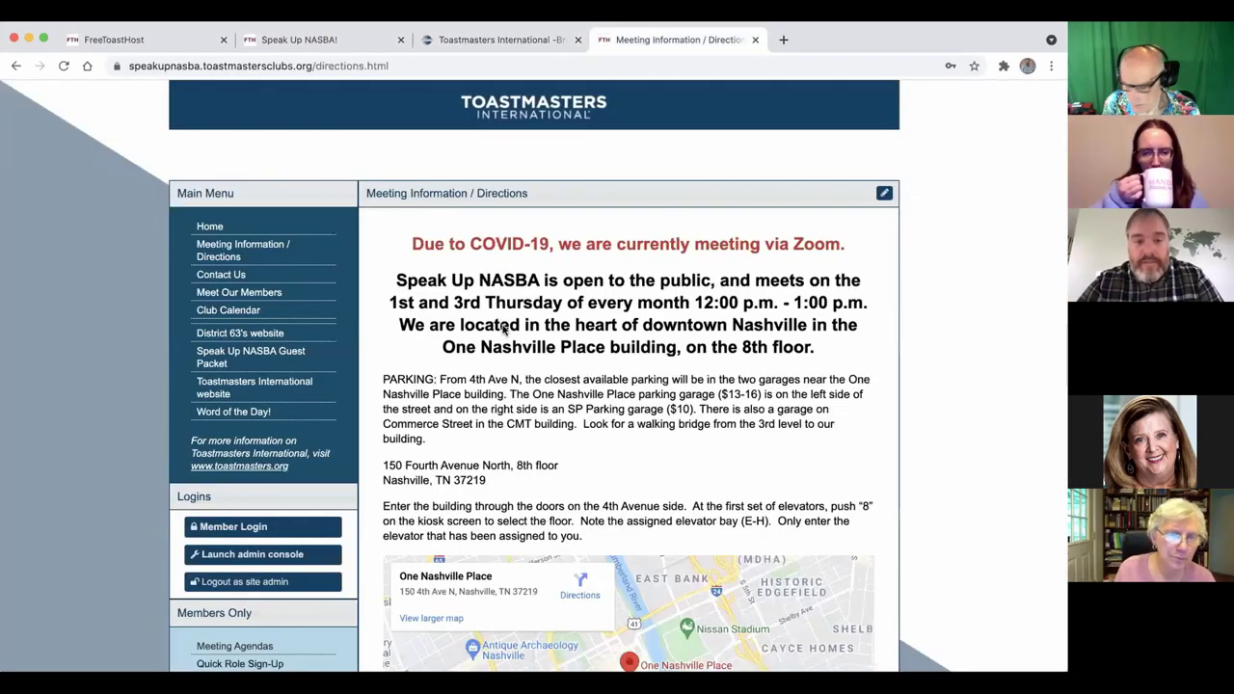
{"action": "key", "text": "super+1"}
{"action": "left_click", "coordinate": [685, 40]}
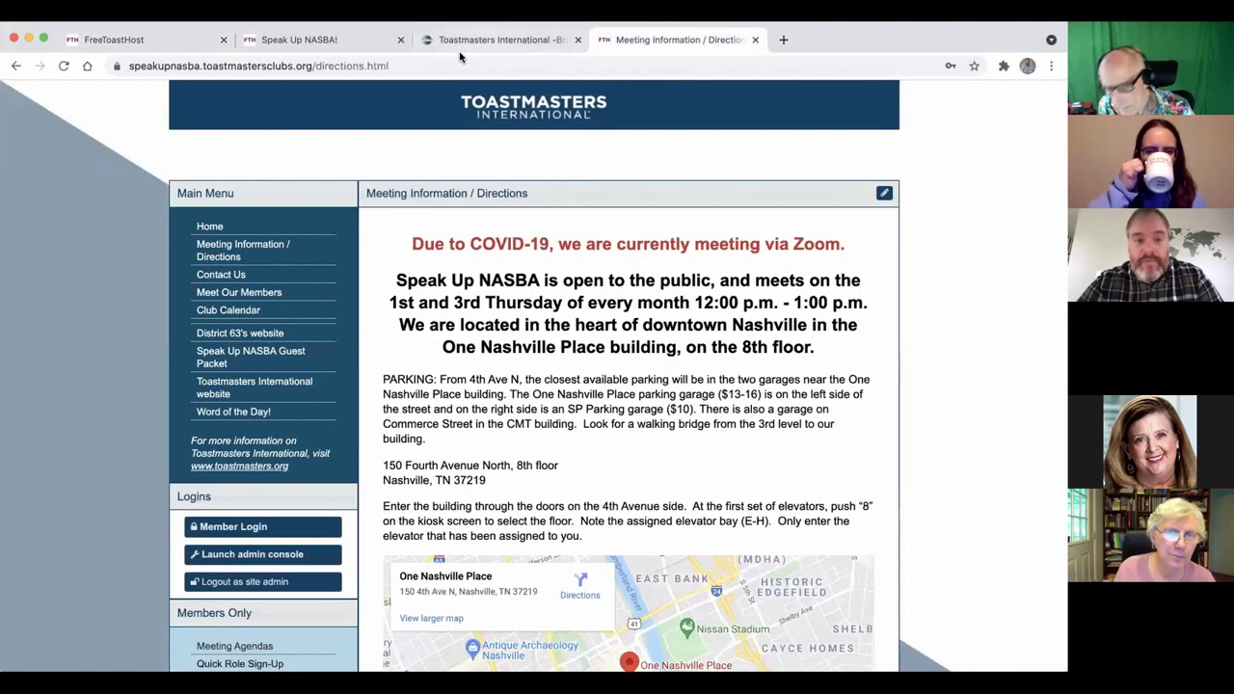
{"action": "left_click", "coordinate": [327, 39]}
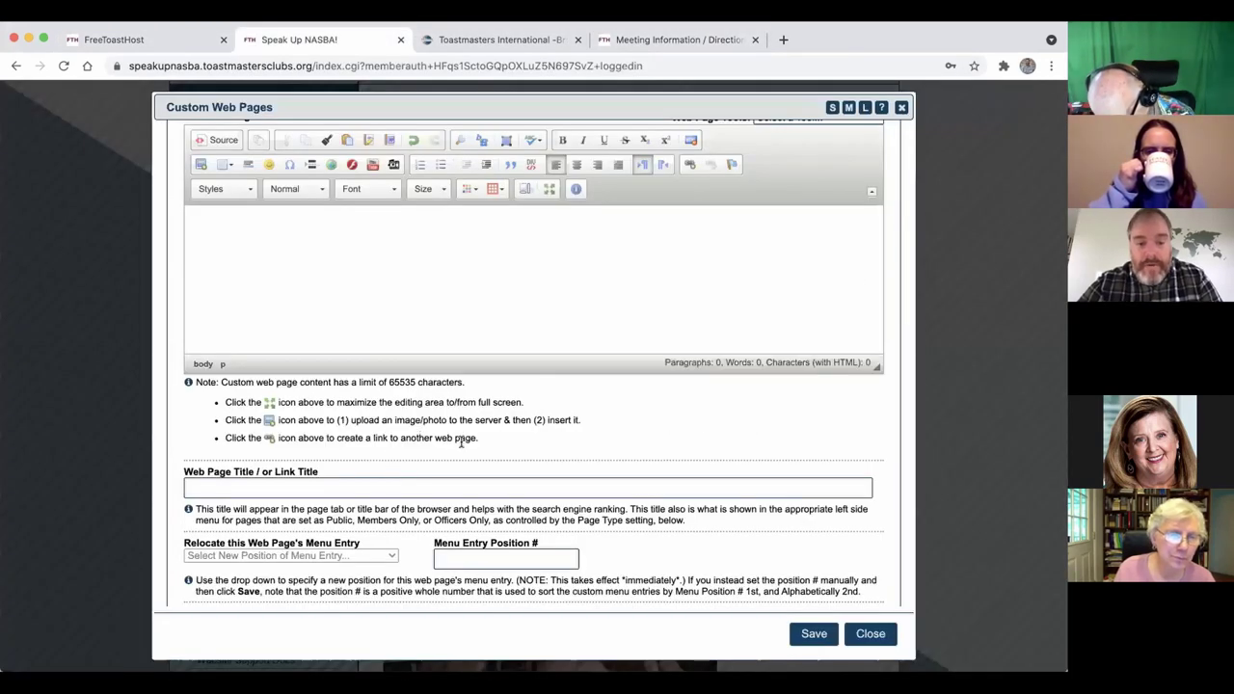
{"action": "scroll", "coordinate": [423, 436], "scroll_direction": "up", "scroll_amount": 3}
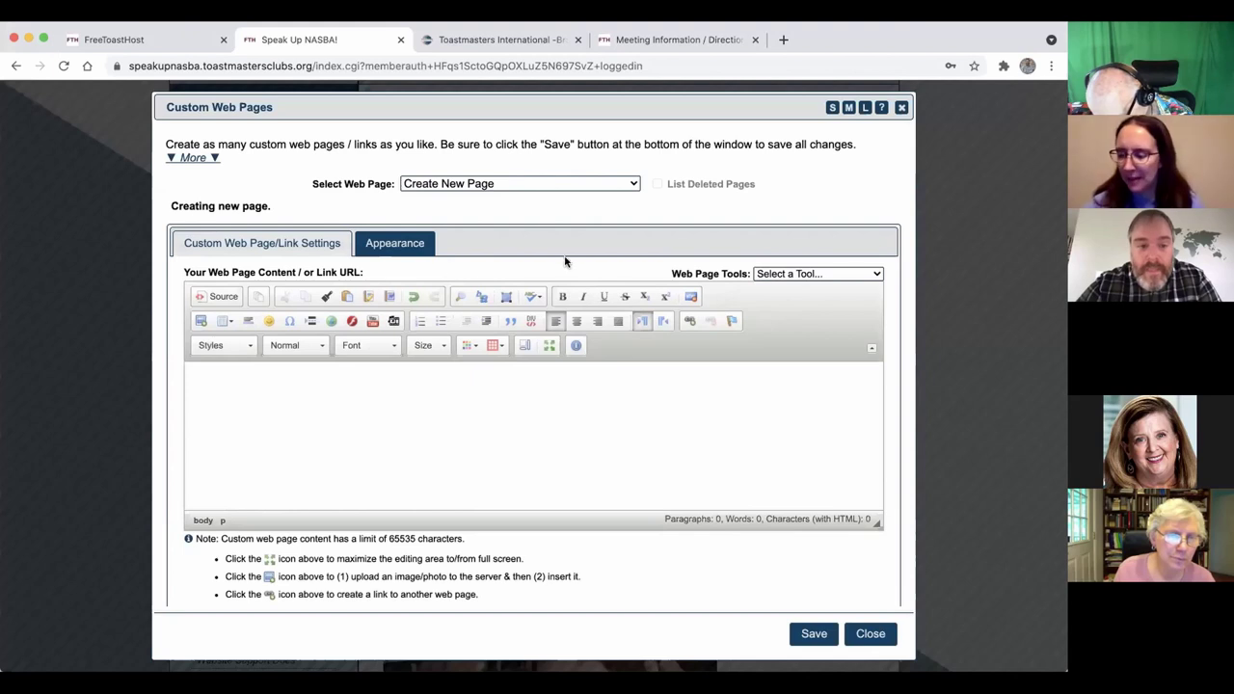
{"action": "left_click", "coordinate": [783, 274]}
{"action": "left_click", "coordinate": [783, 273]}
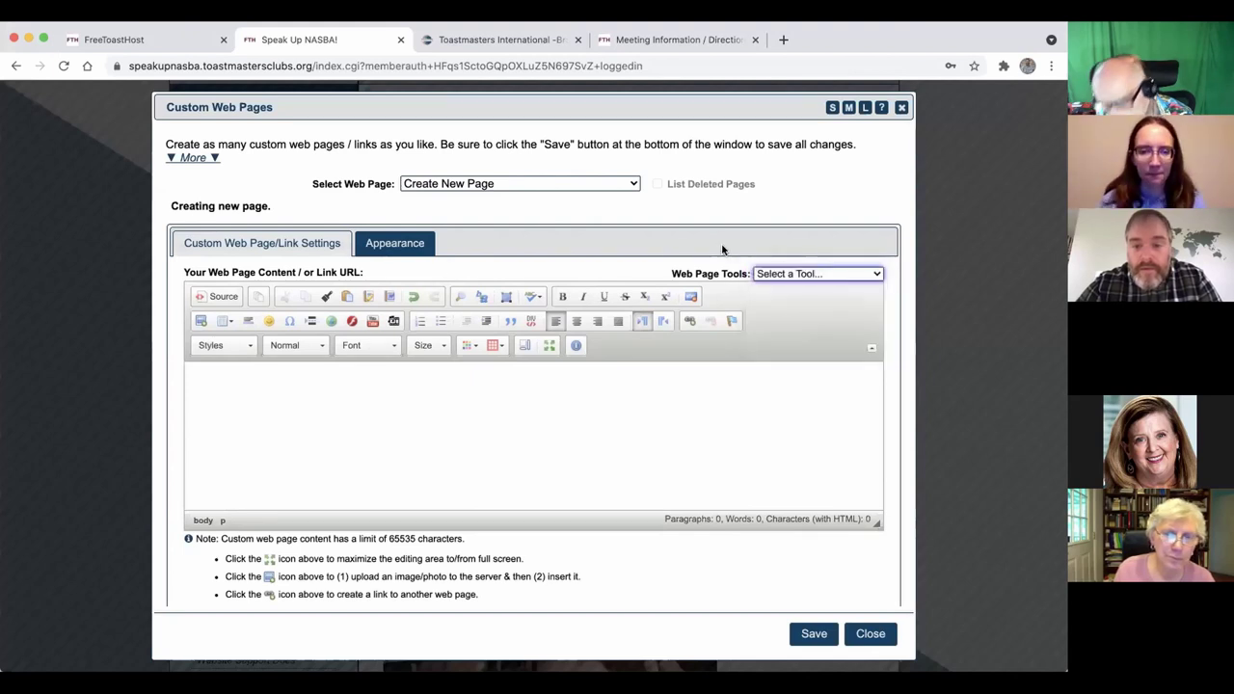
{"action": "left_click", "coordinate": [414, 239]}
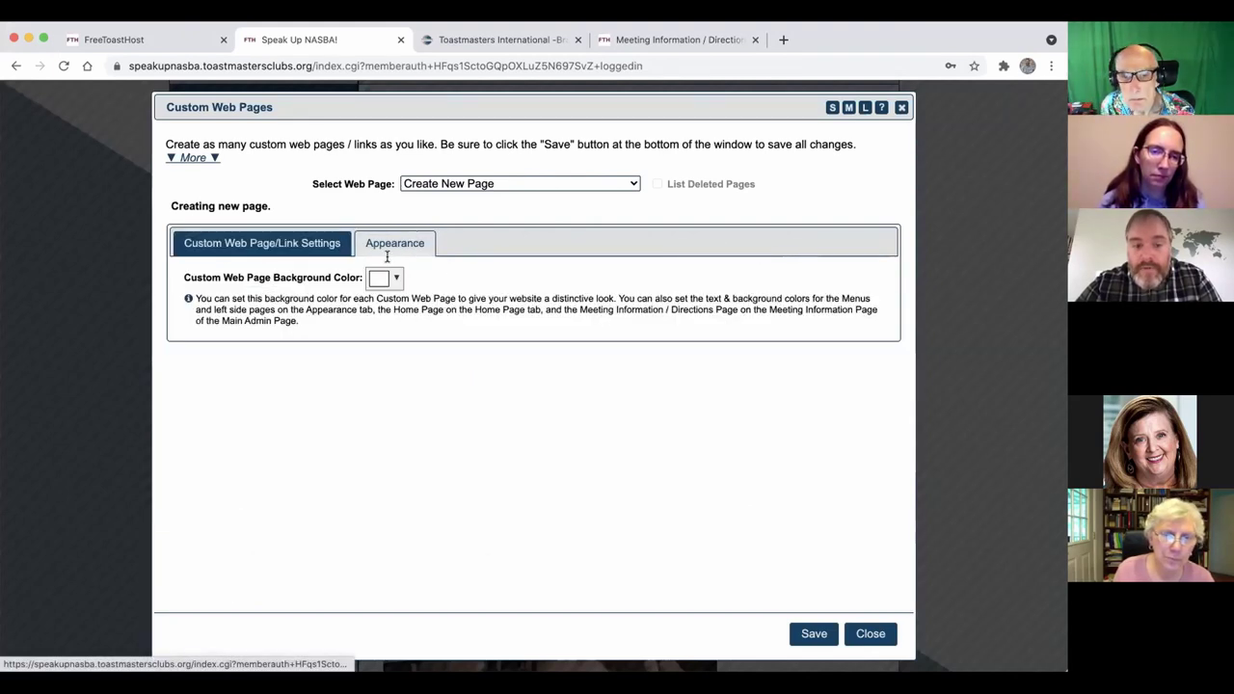
{"action": "left_click", "coordinate": [338, 247]}
{"action": "scroll", "coordinate": [553, 318], "scroll_direction": "down", "scroll_amount": 1}
{"action": "scroll", "coordinate": [553, 323], "scroll_direction": "down", "scroll_amount": 5}
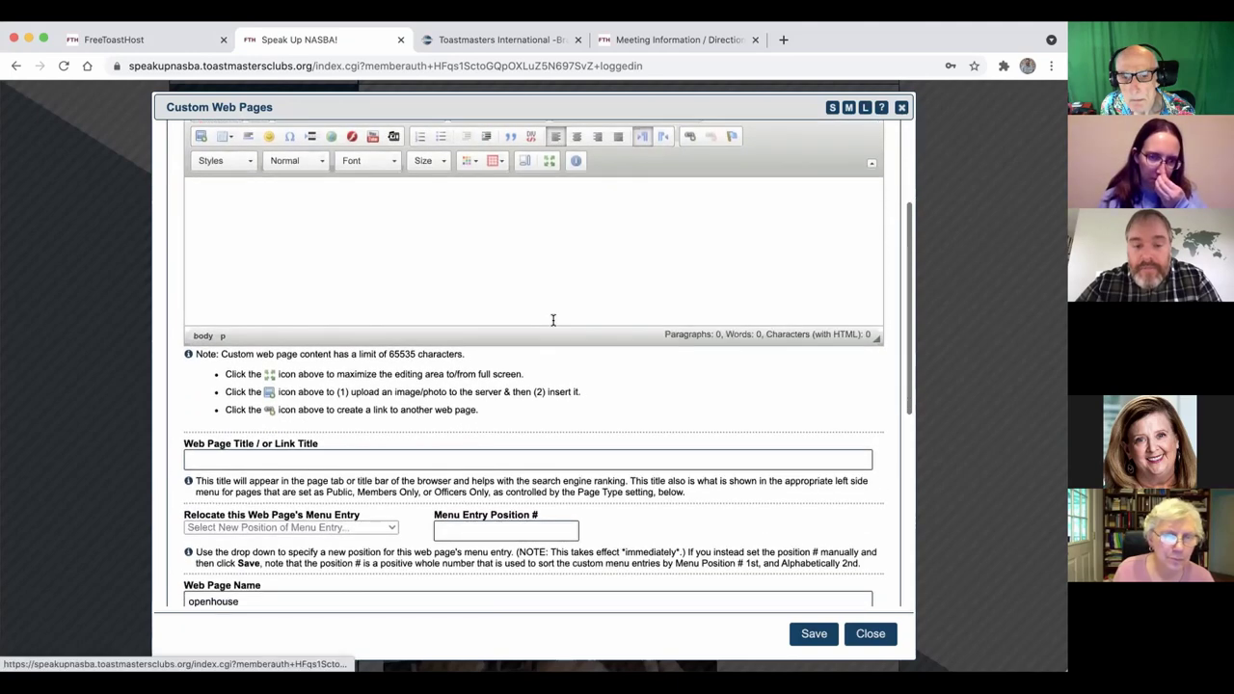
{"action": "scroll", "coordinate": [553, 322], "scroll_direction": "down", "scroll_amount": 2}
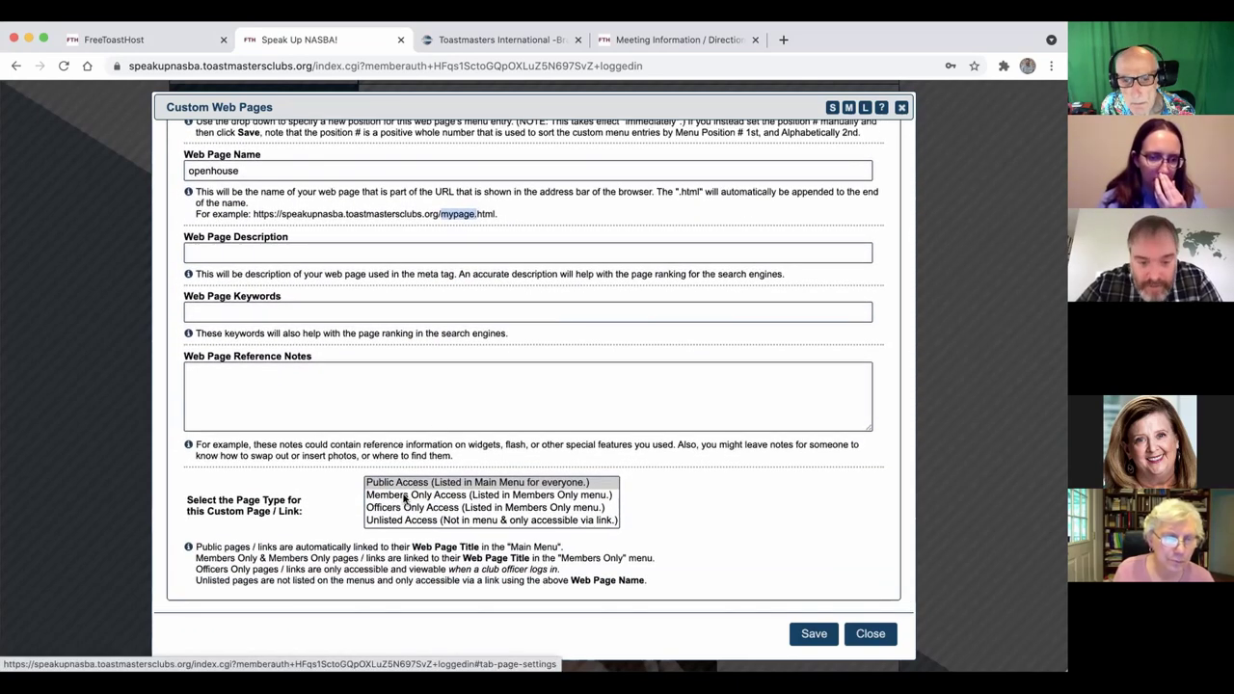
{"action": "left_click", "coordinate": [406, 498]}
{"action": "left_click", "coordinate": [617, 412]}
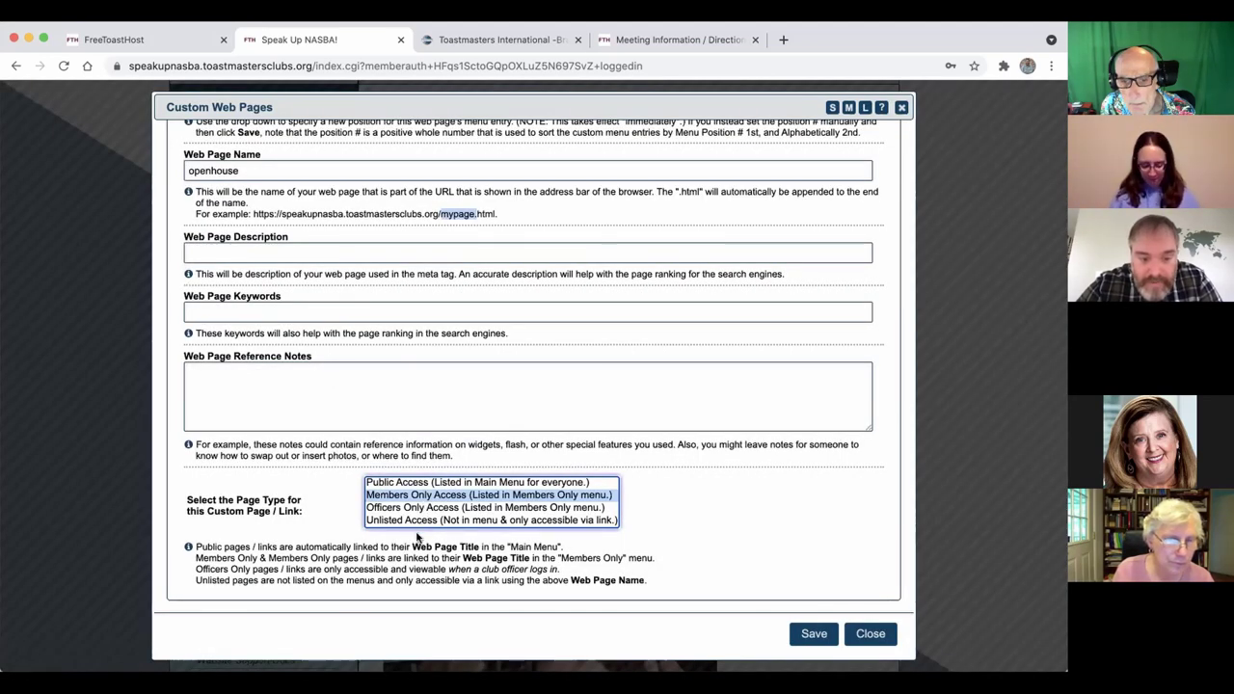
{"action": "scroll", "coordinate": [419, 532], "scroll_direction": "down", "scroll_amount": 1}
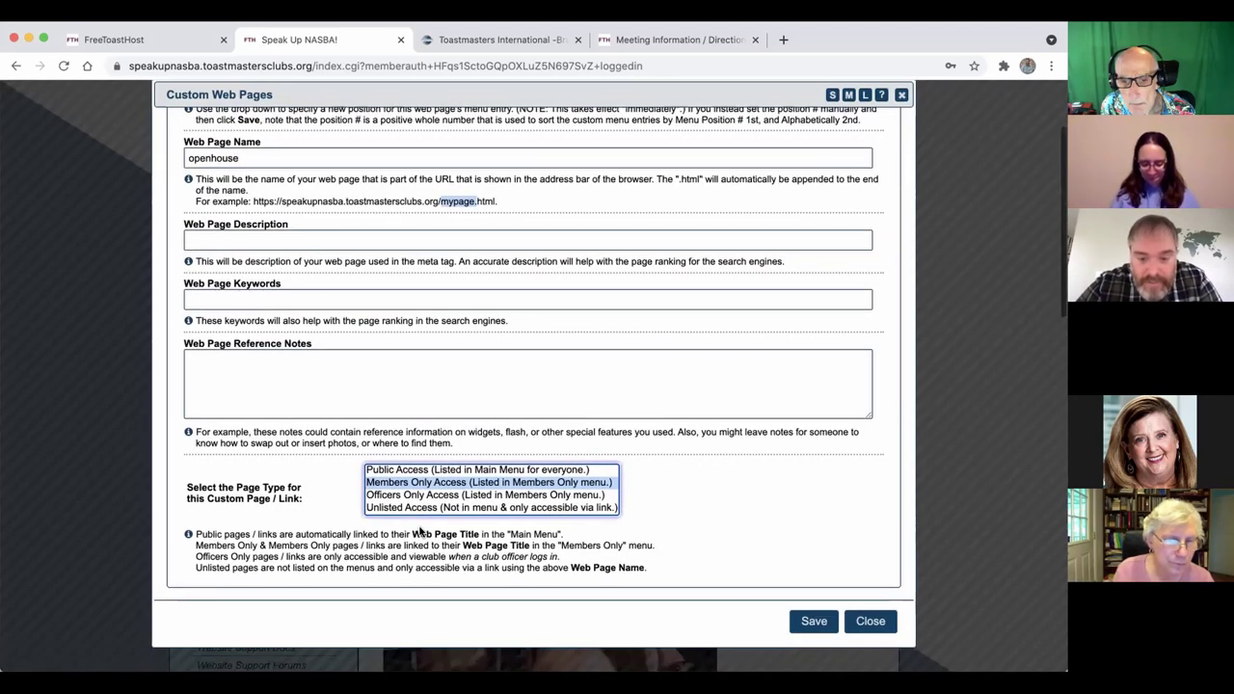
{"action": "left_click", "coordinate": [443, 497]}
{"action": "left_click", "coordinate": [617, 413]}
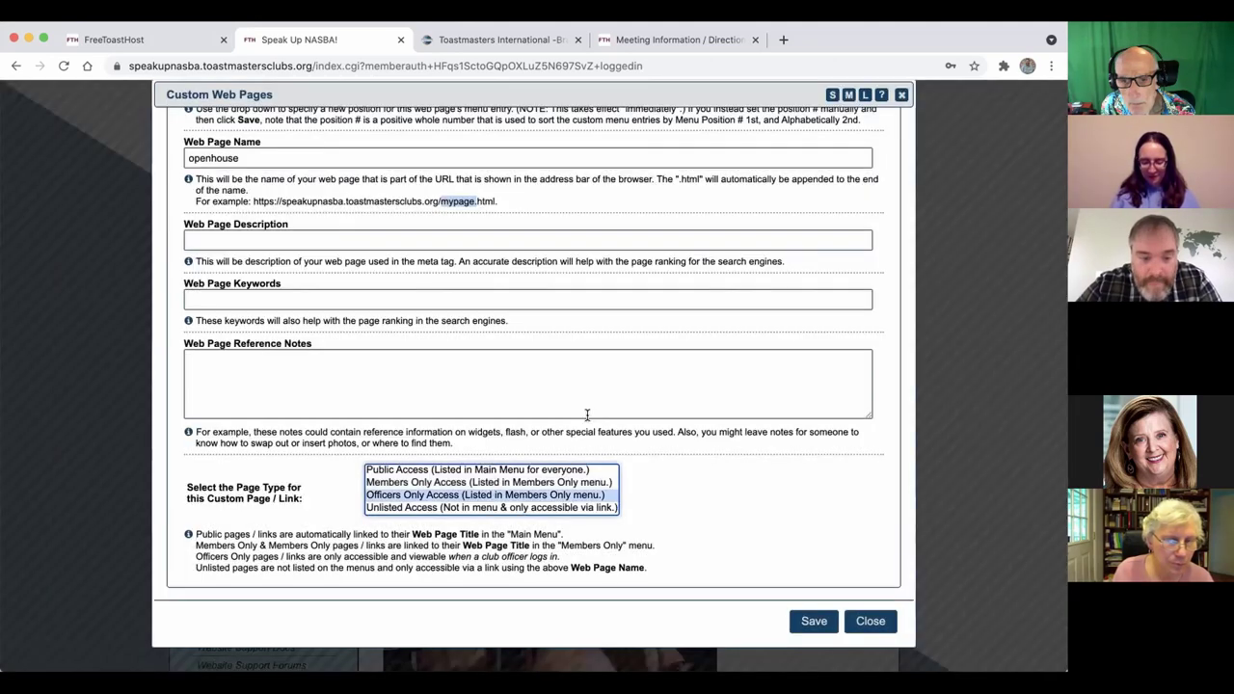
{"action": "left_click", "coordinate": [470, 469]}
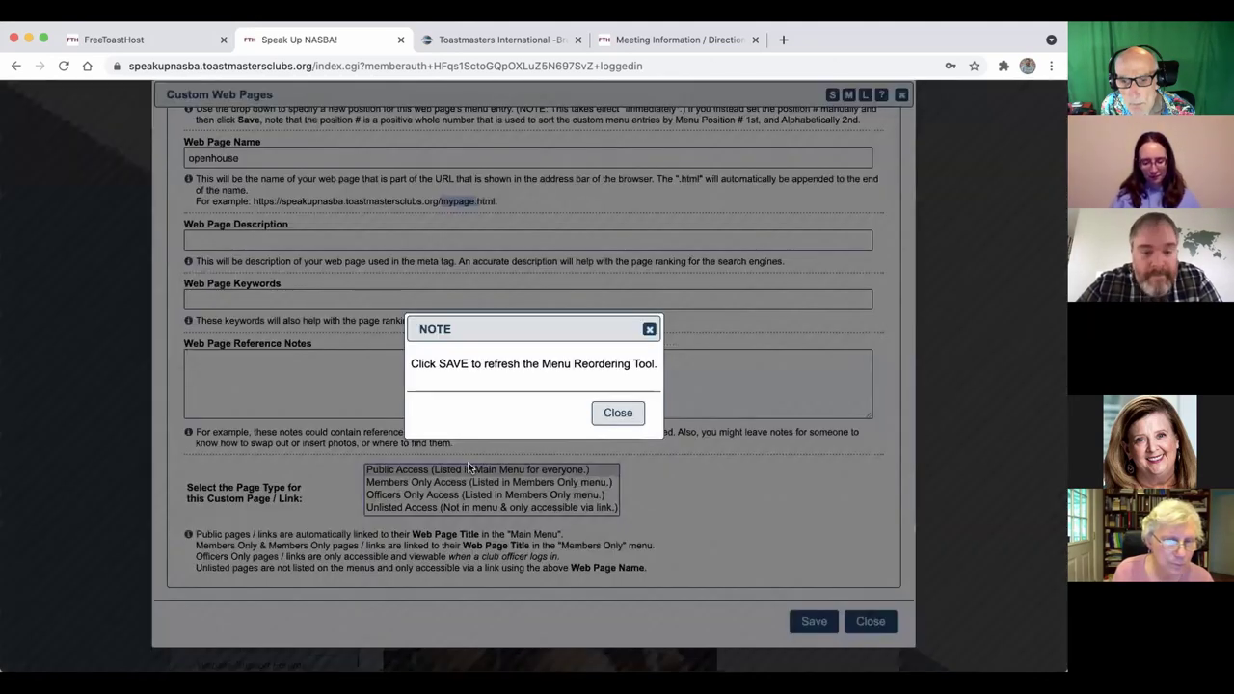
{"action": "left_click", "coordinate": [617, 412]}
{"action": "scroll", "coordinate": [618, 411], "scroll_direction": "up", "scroll_amount": 3}
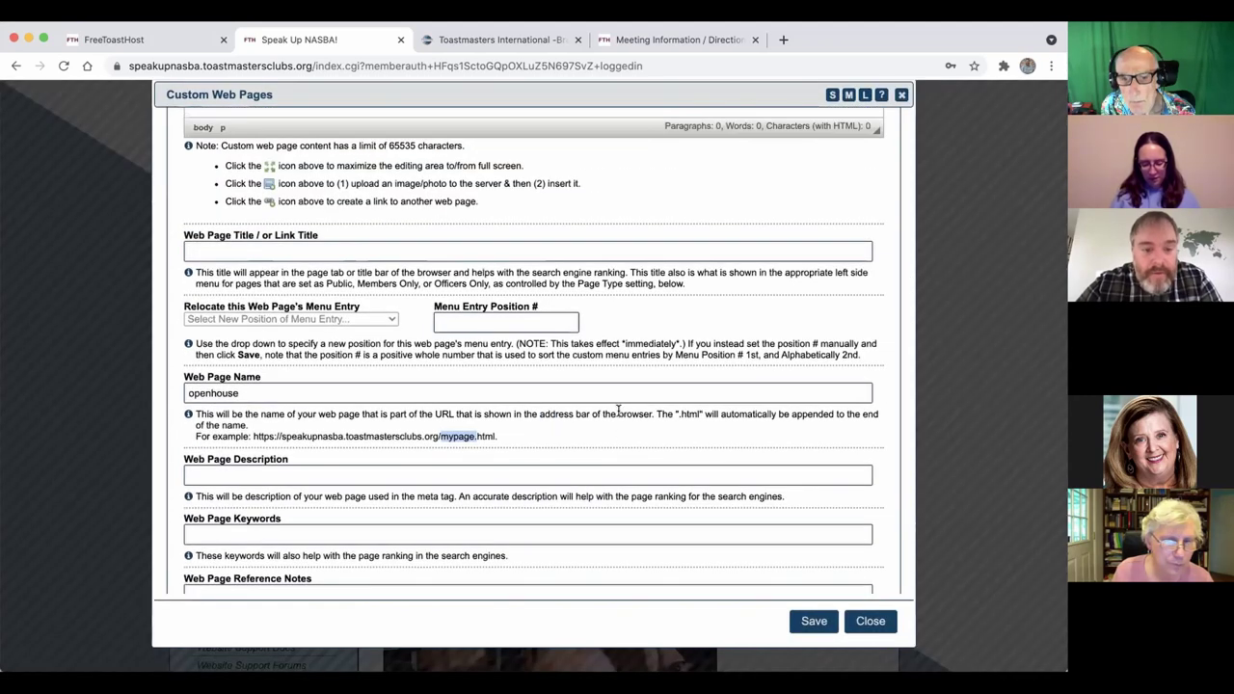
{"action": "scroll", "coordinate": [304, 326], "scroll_direction": "up", "scroll_amount": 1}
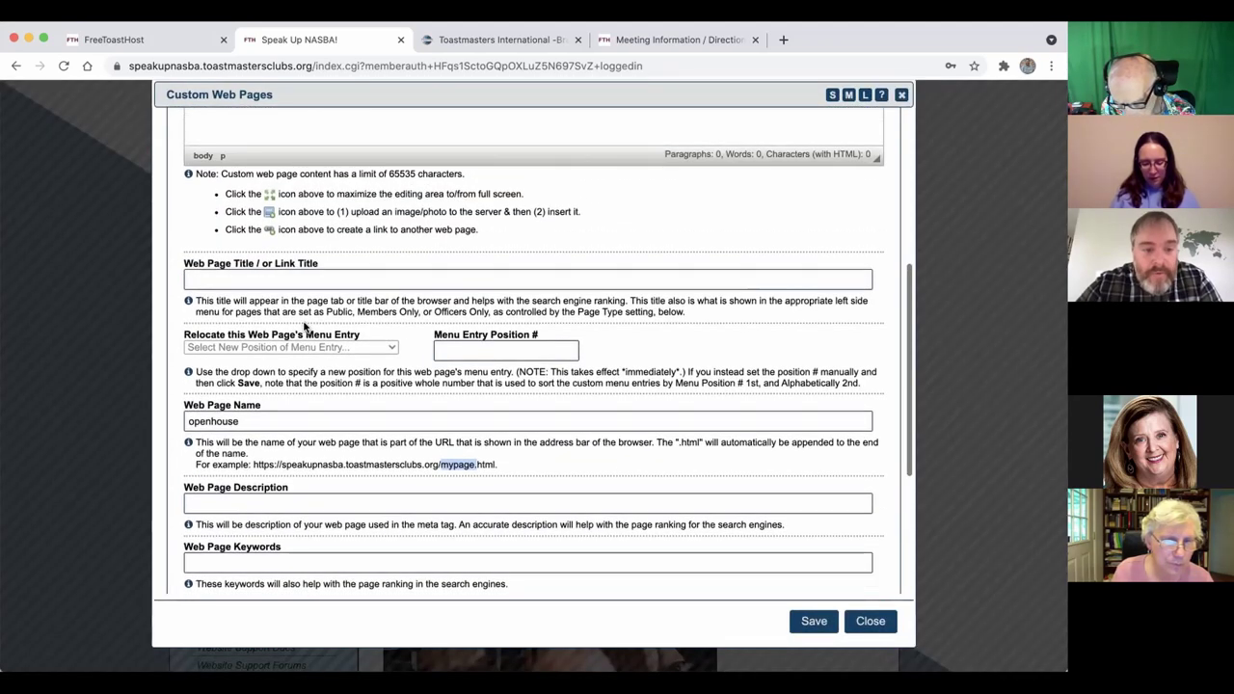
{"action": "scroll", "coordinate": [329, 286], "scroll_direction": "up", "scroll_amount": 6}
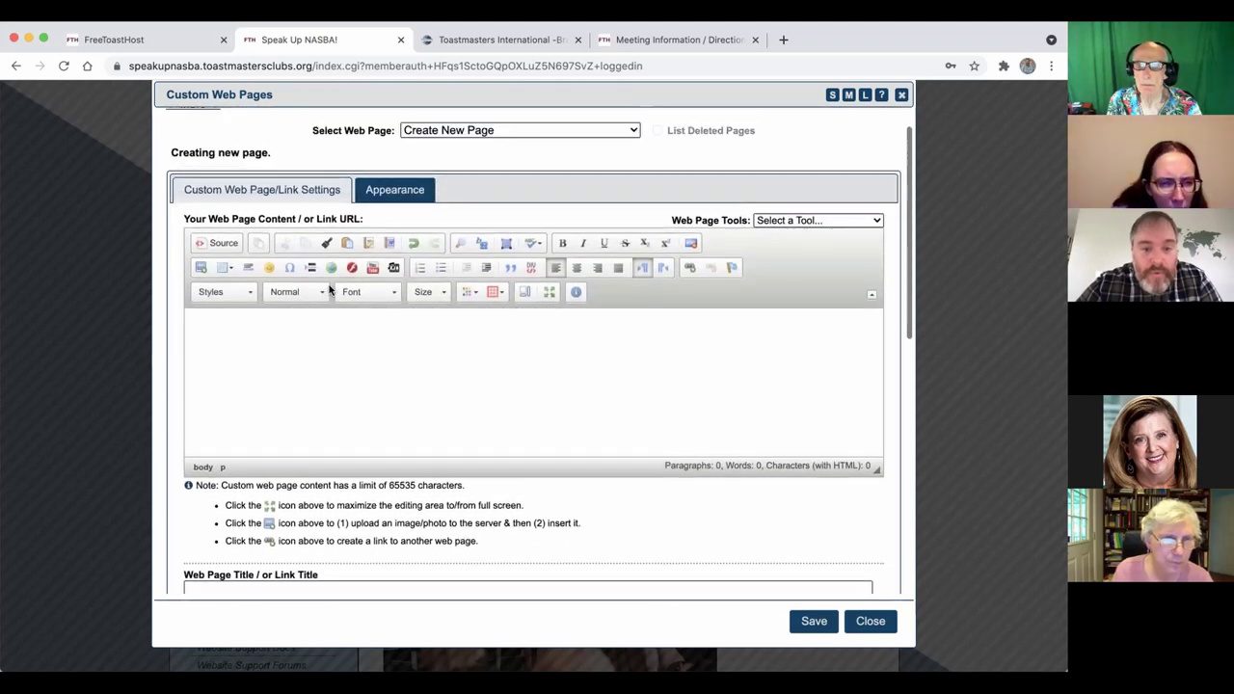
{"action": "scroll", "coordinate": [328, 286], "scroll_direction": "up", "scroll_amount": 1}
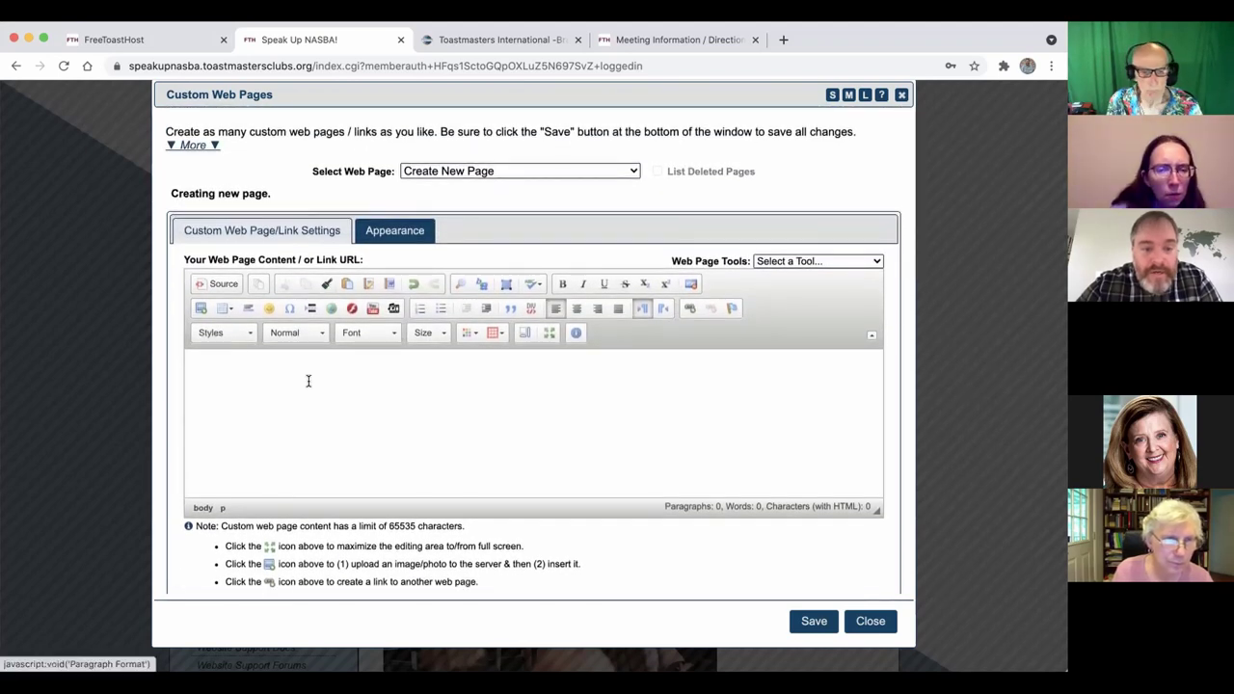
Paste the guest packet link into the page content, then delete it
{"action": "left_click", "coordinate": [290, 435]}
{"action": "type", "text": "https://speakupnasba.toastmastersclubs.org/SpeakUpNASBA_GuestPacket031315.pdf"}
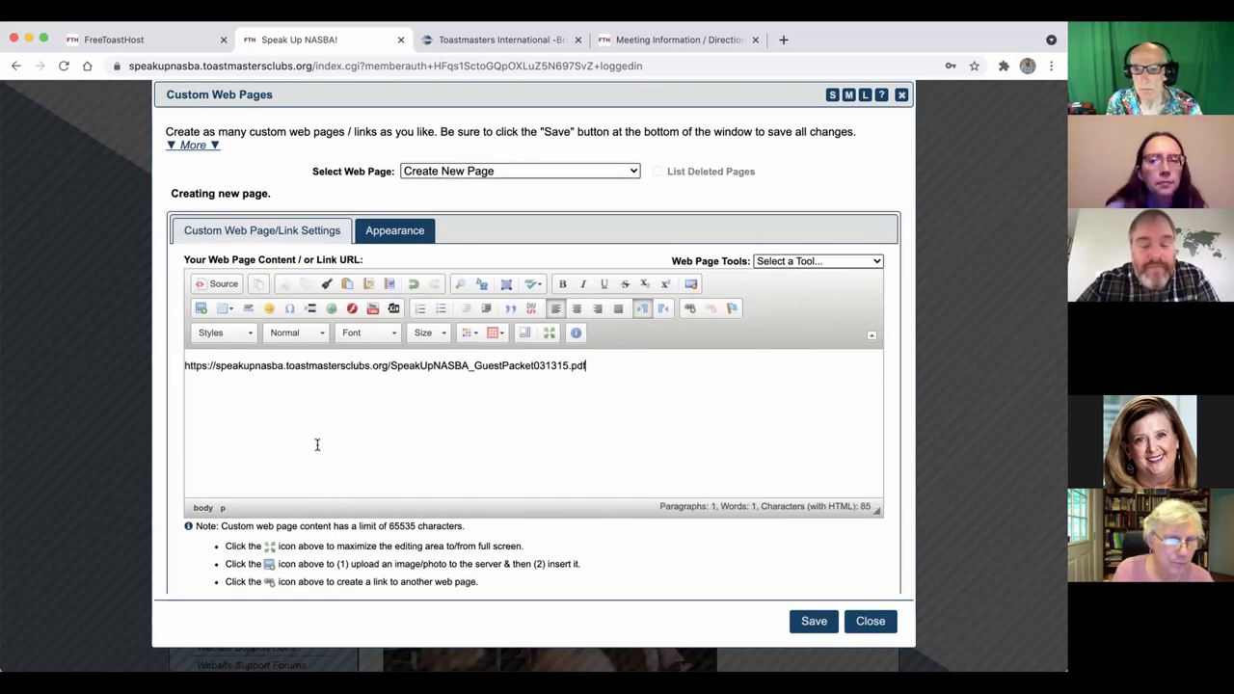
{"action": "scroll", "coordinate": [379, 417], "scroll_direction": "up", "scroll_amount": 1}
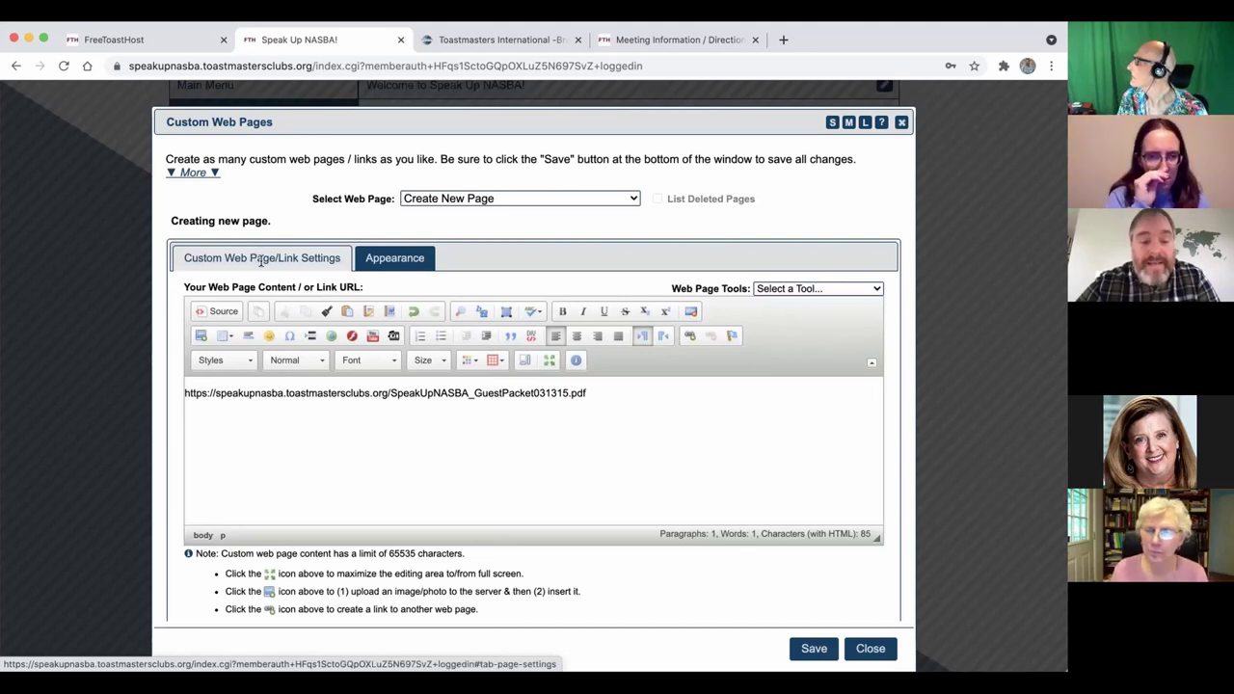
{"action": "triple_click", "coordinate": [286, 386]}
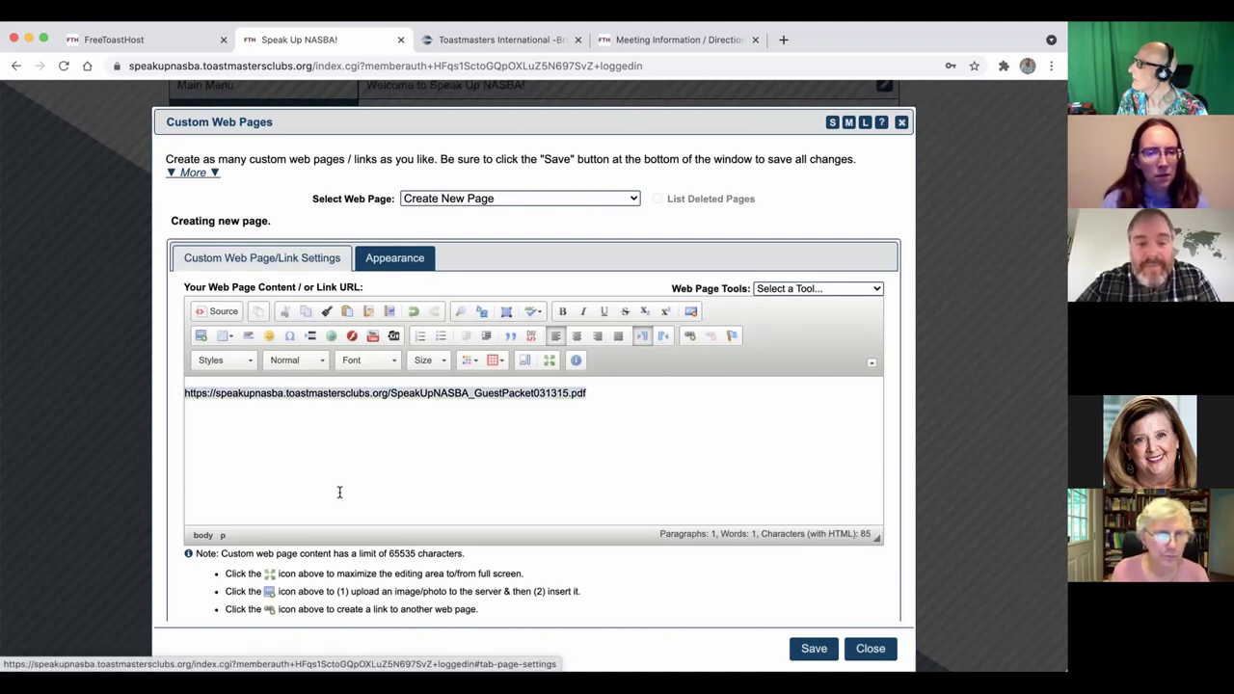
{"action": "key", "text": "ctrl+c"}
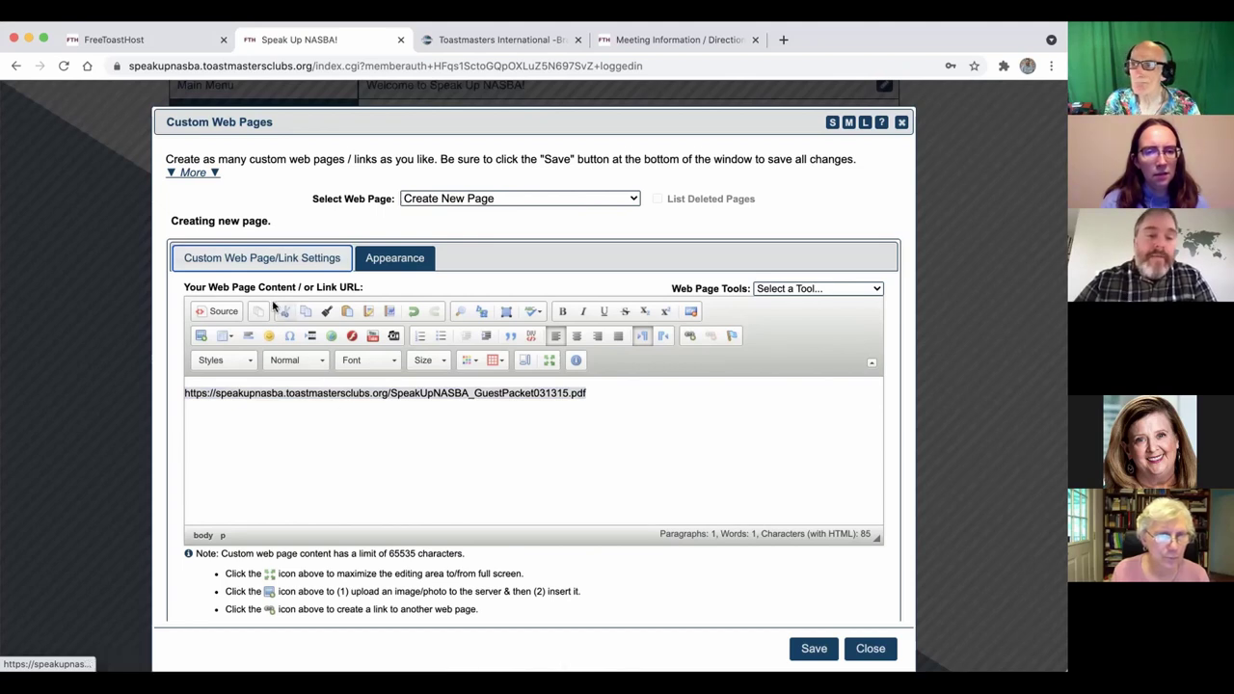
{"action": "triple_click", "coordinate": [395, 392]}
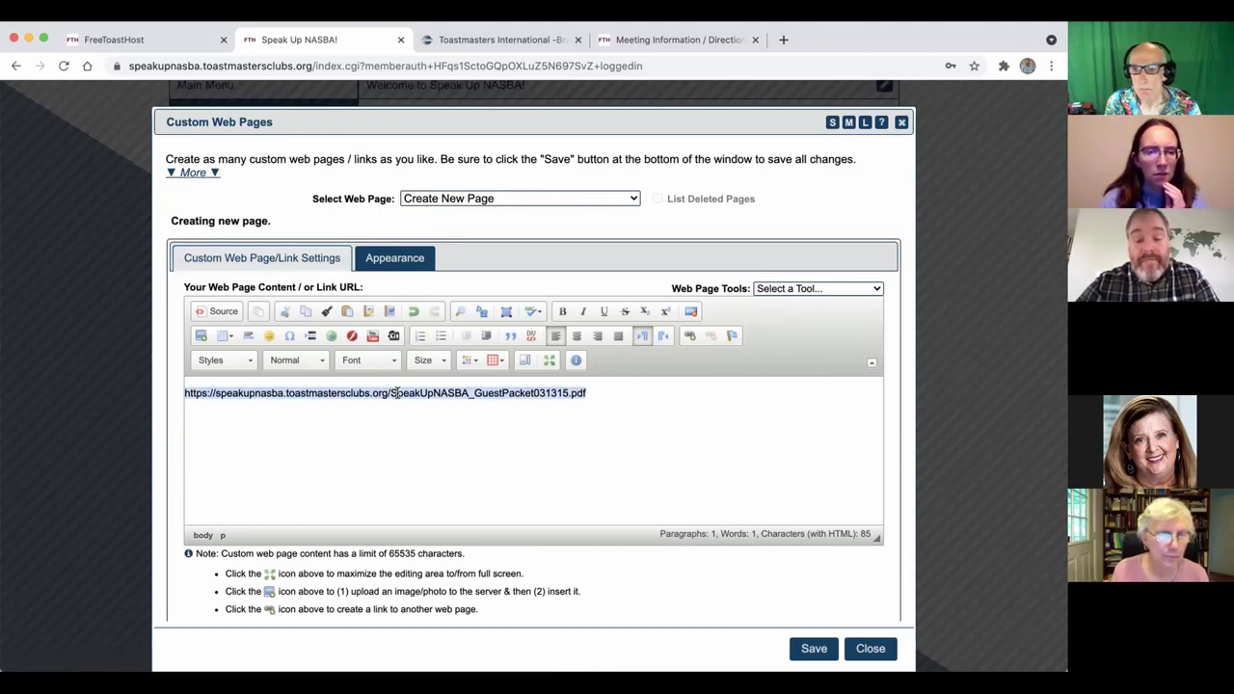
{"action": "key", "text": "BackSpace"}
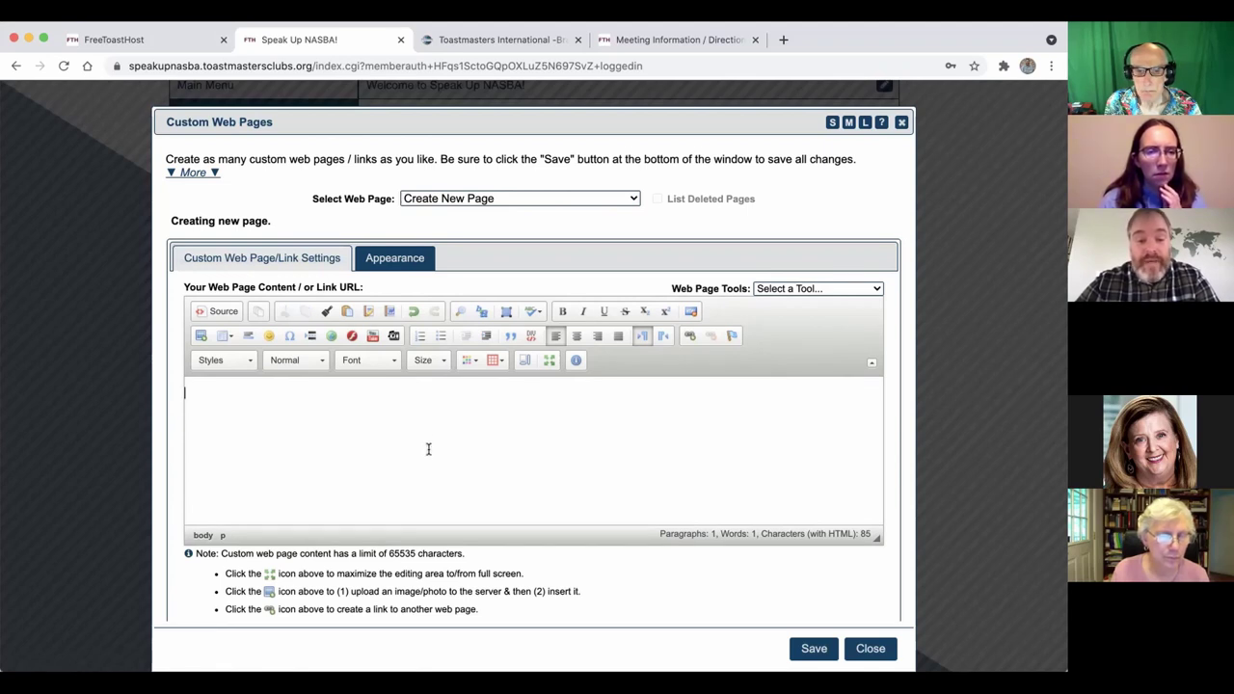
Type the heading OPEN HOUSE and centre-align it
{"action": "type", "text": "OPEN HOUSE"}
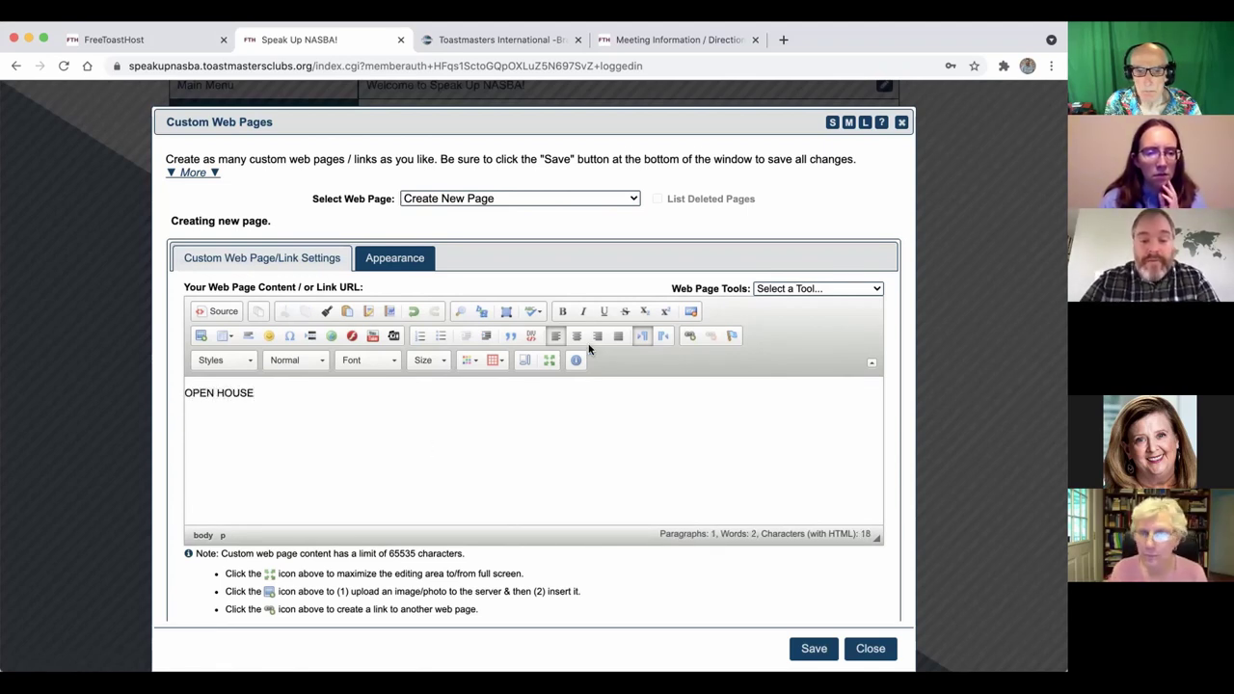
{"action": "key", "text": "super+a"}
{"action": "left_click", "coordinate": [576, 335]}
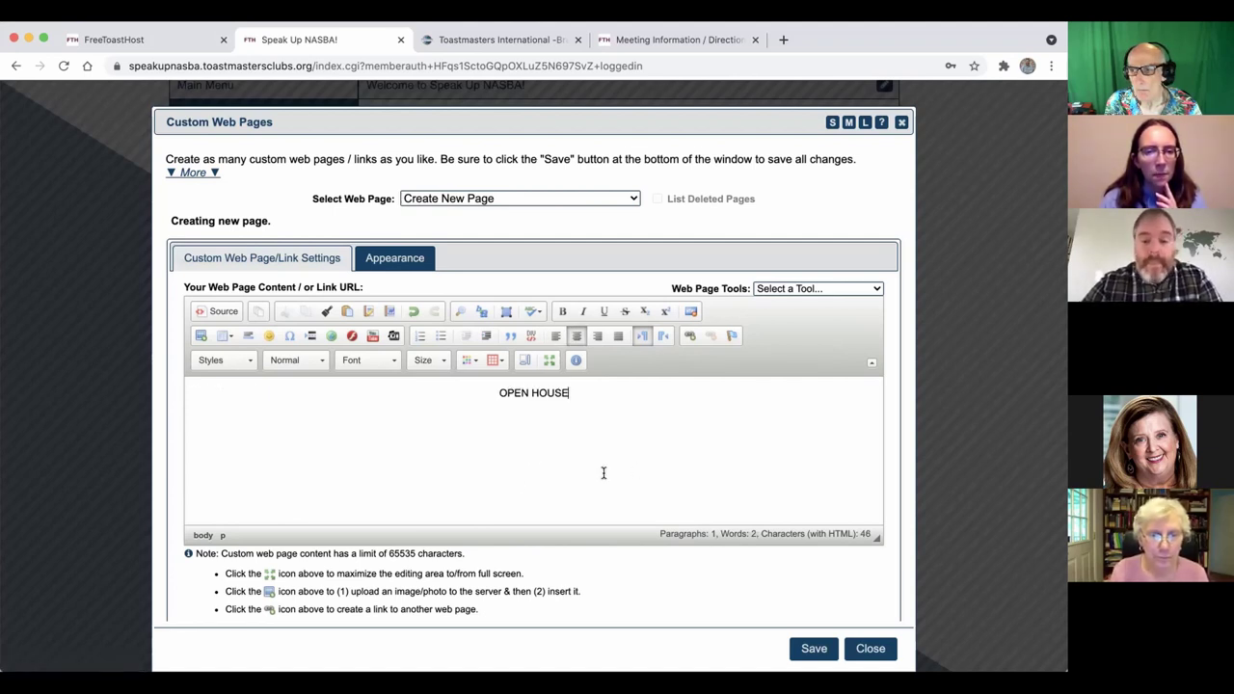
{"action": "scroll", "coordinate": [604, 473], "scroll_direction": "down", "scroll_amount": 3}
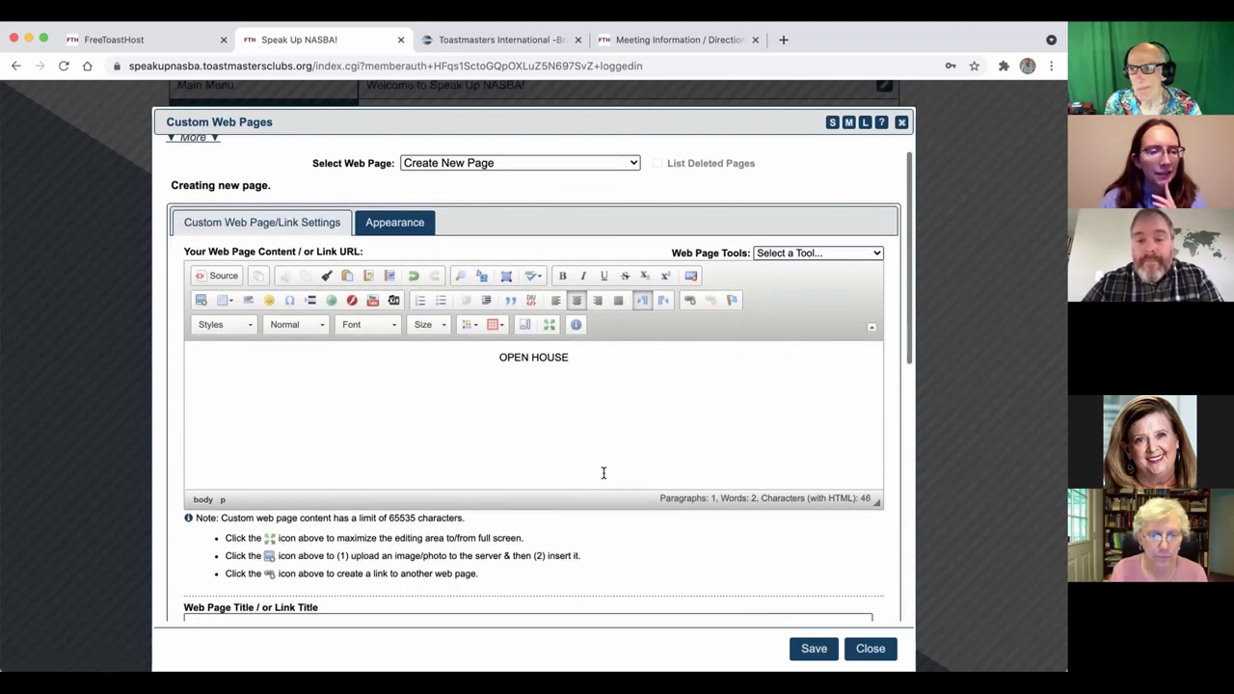
{"action": "scroll", "coordinate": [759, 569], "scroll_direction": "down", "scroll_amount": 10}
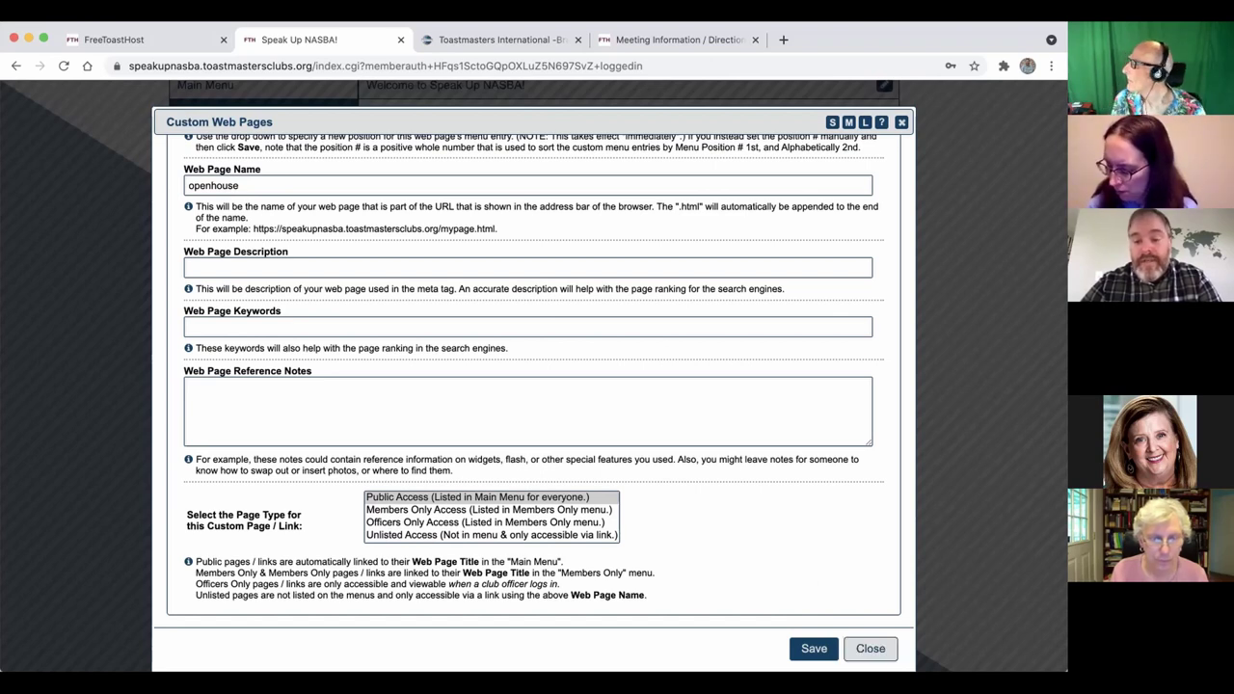
Discard the unsaved page changes and switch to the Meeting Agenda Settings module
{"action": "left_click", "coordinate": [869, 648]}
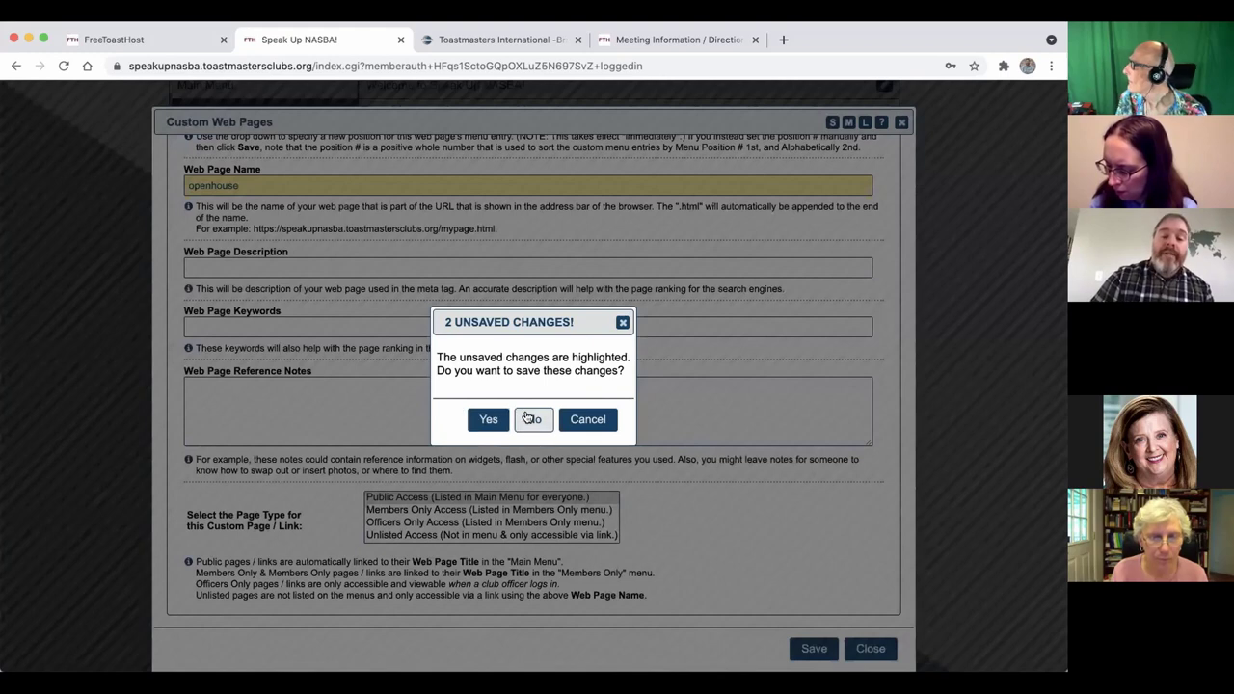
{"action": "left_click", "coordinate": [529, 417]}
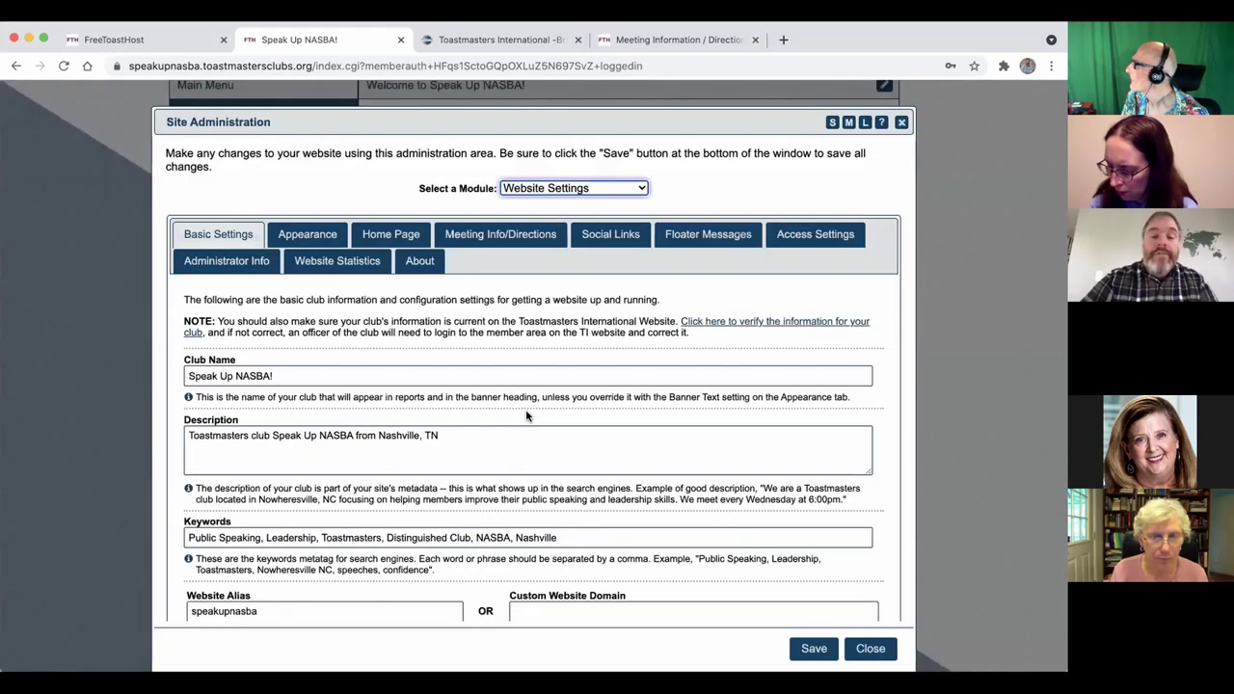
{"action": "left_click", "coordinate": [554, 191]}
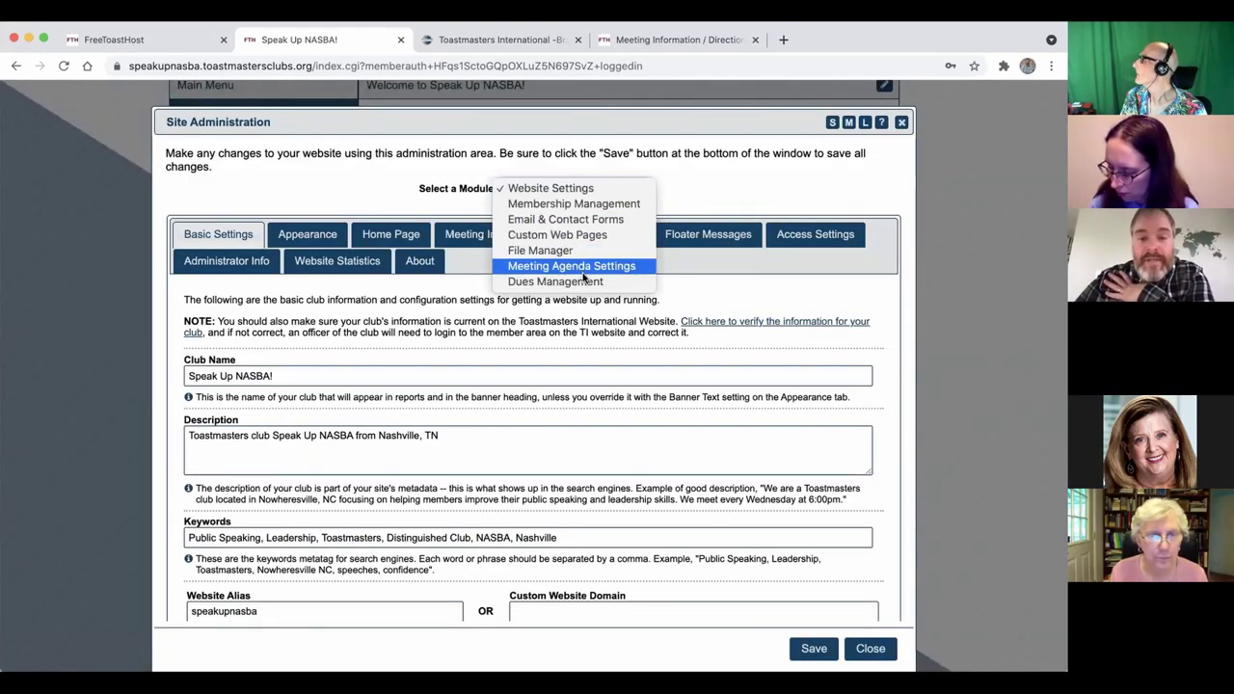
{"action": "left_click", "coordinate": [607, 268]}
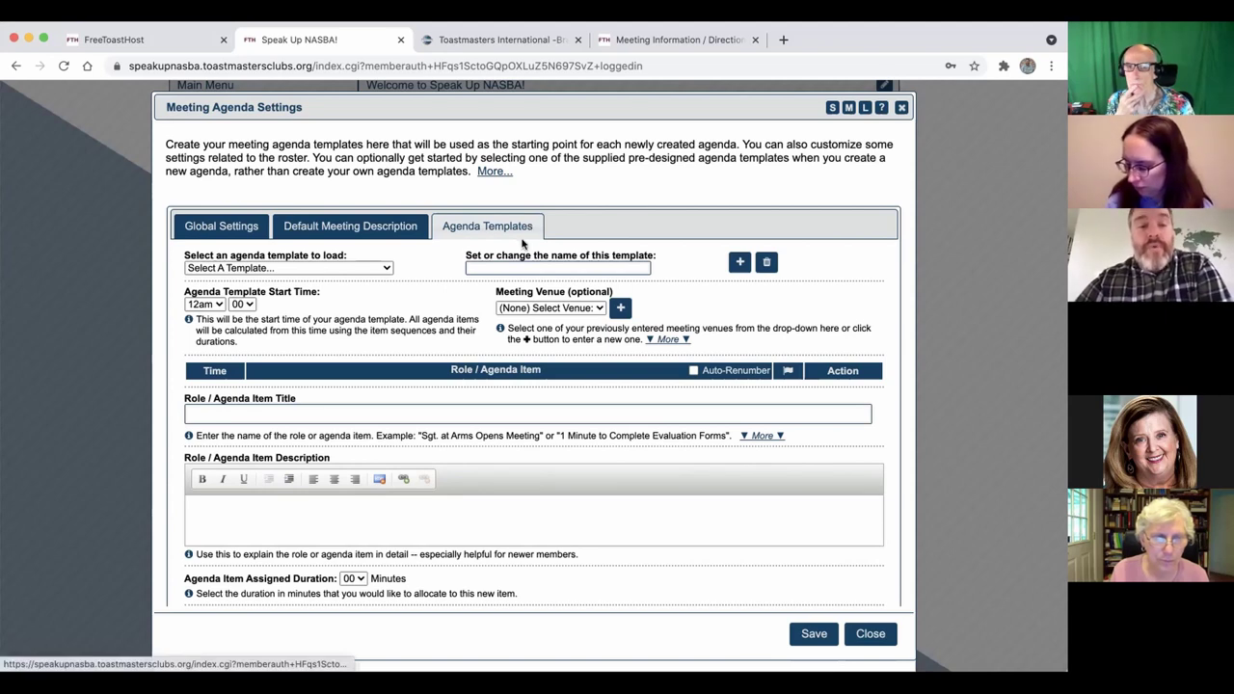
View the Global Settings, then close agenda settings and Site Administration
{"action": "left_click", "coordinate": [239, 231]}
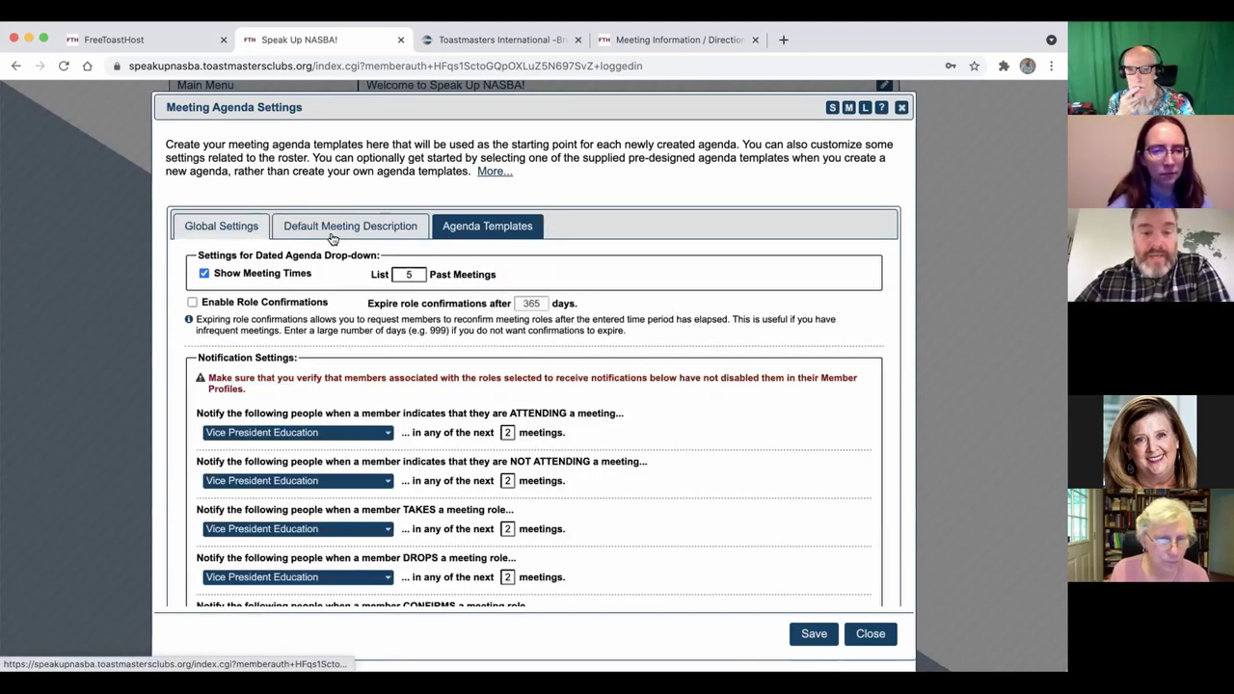
{"action": "left_click", "coordinate": [903, 107]}
{"action": "left_click", "coordinate": [901, 122]}
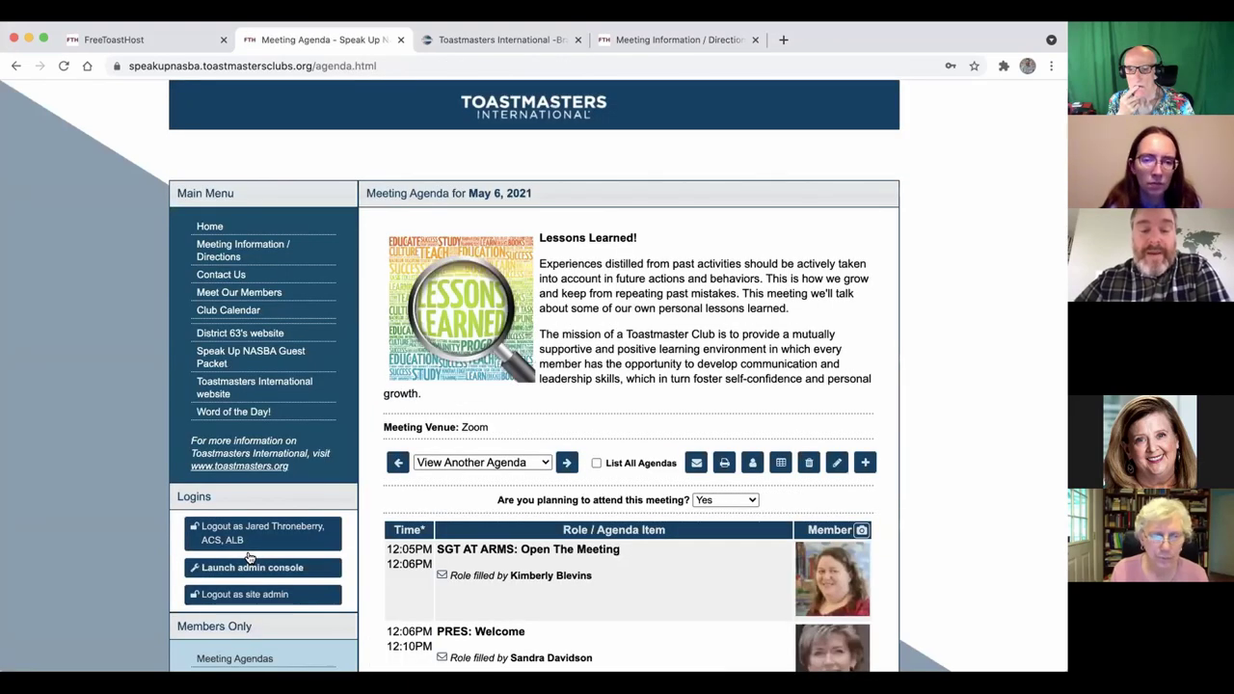
Scroll through the May 6, 2021 agenda to review its roles
{"action": "scroll", "coordinate": [143, 542], "scroll_direction": "down", "scroll_amount": 5}
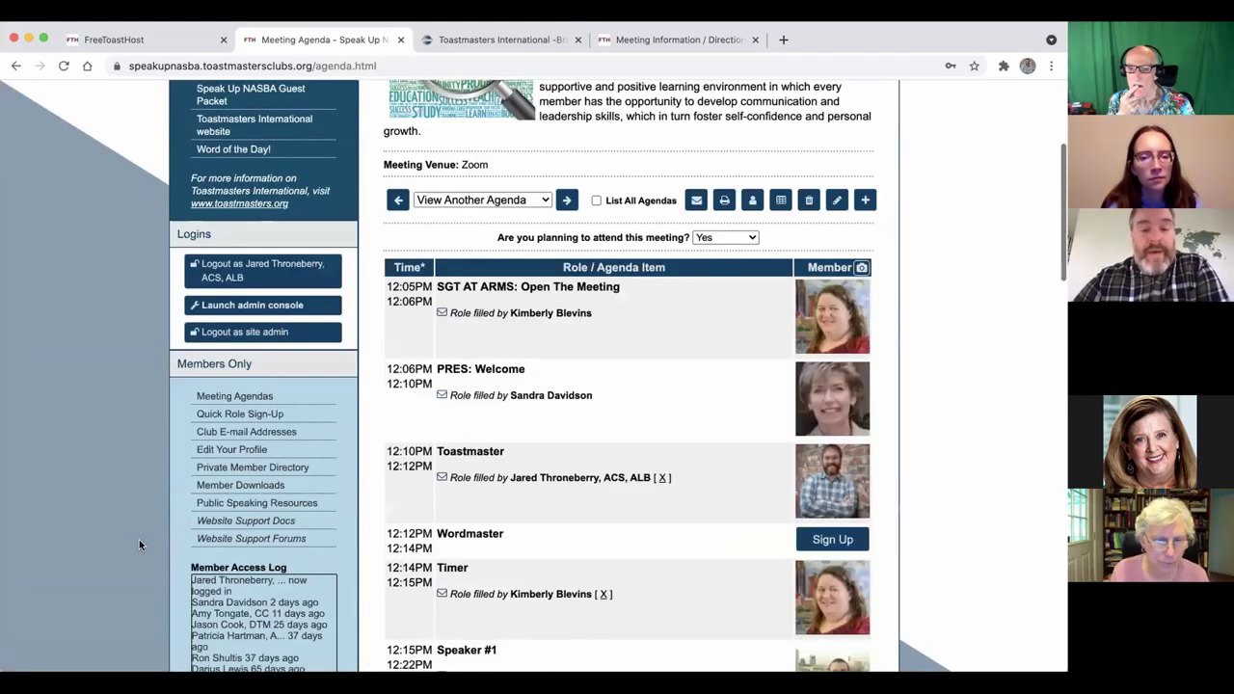
{"action": "scroll", "coordinate": [139, 543], "scroll_direction": "up", "scroll_amount": 5}
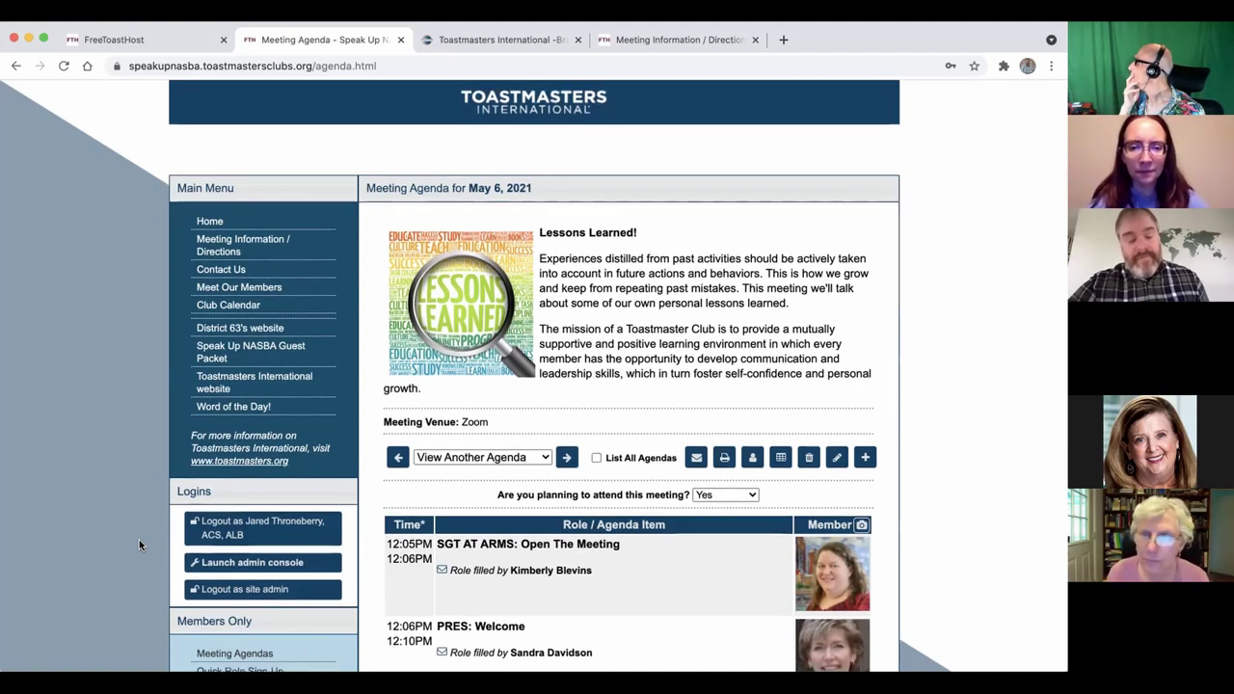
{"action": "scroll", "coordinate": [139, 544], "scroll_direction": "down", "scroll_amount": 3}
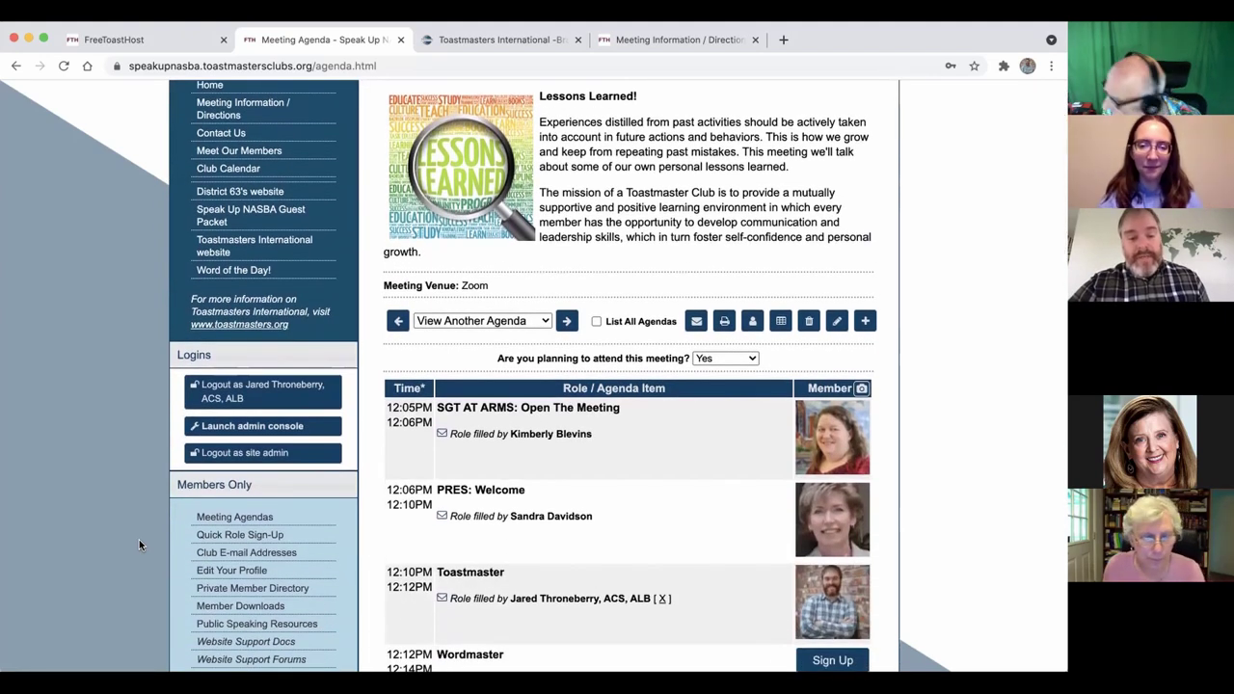
{"action": "scroll", "coordinate": [139, 539], "scroll_direction": "down", "scroll_amount": 2}
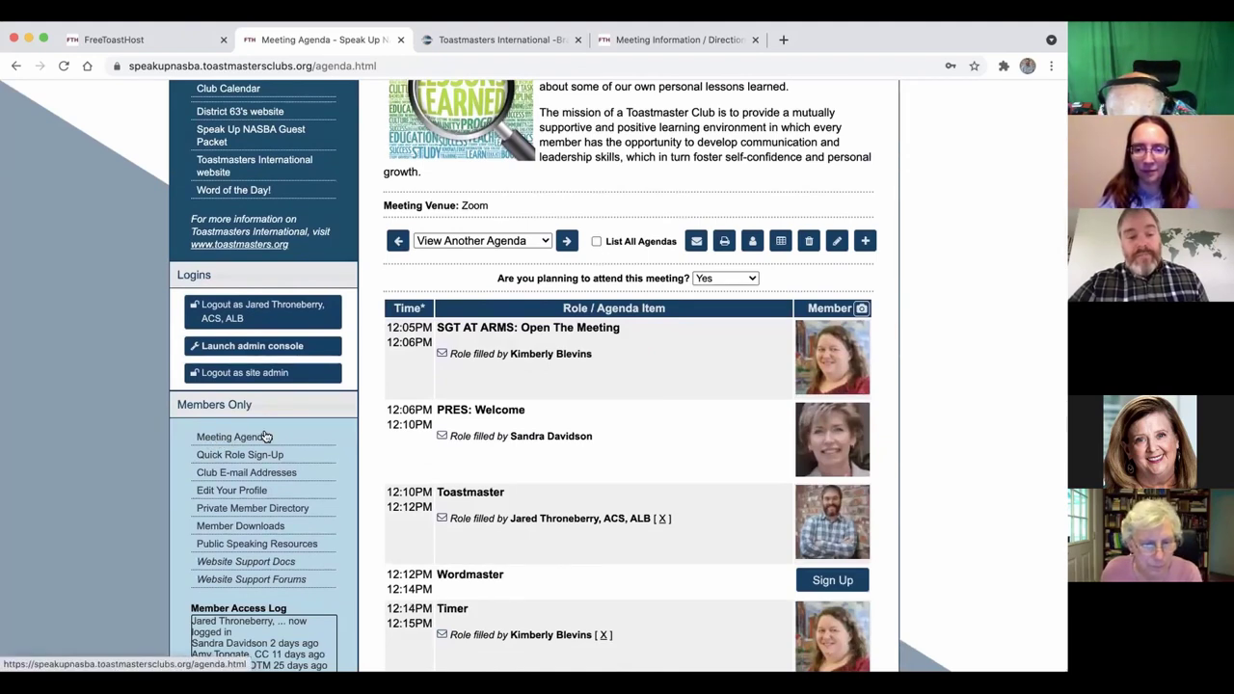
{"action": "scroll", "coordinate": [325, 427], "scroll_direction": "up", "scroll_amount": 3}
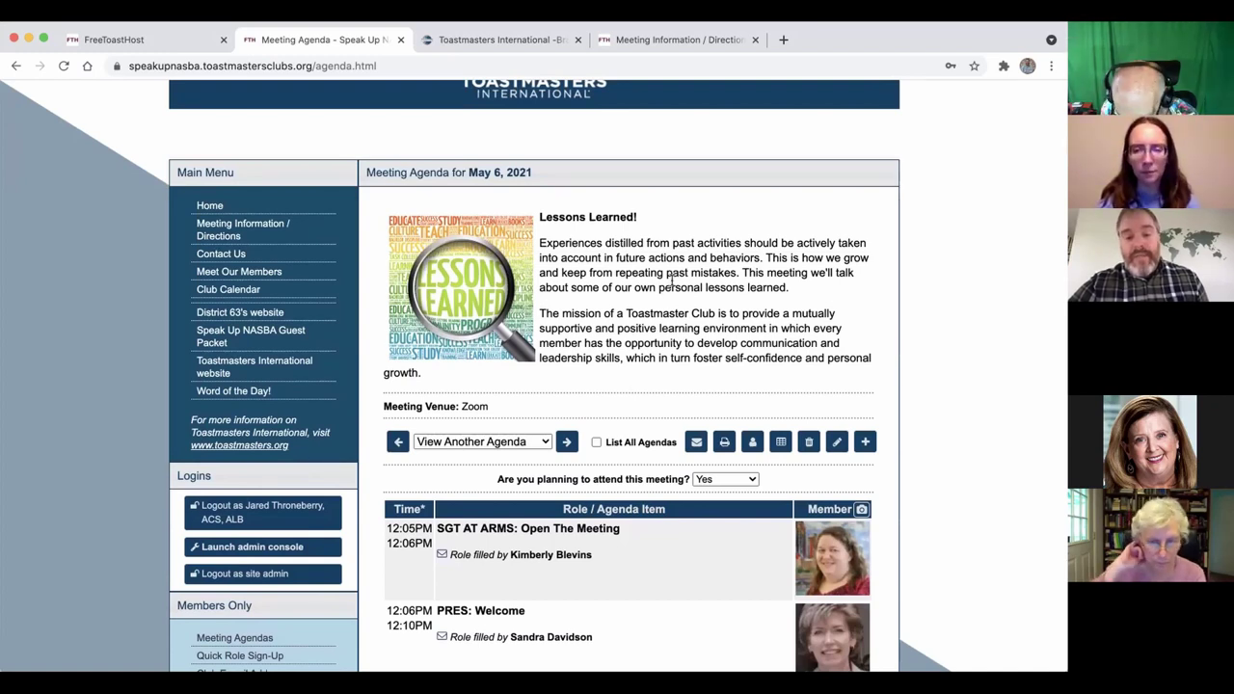
{"action": "scroll", "coordinate": [617, 357], "scroll_direction": "down", "scroll_amount": 1}
{"action": "scroll", "coordinate": [617, 358], "scroll_direction": "down", "scroll_amount": 4}
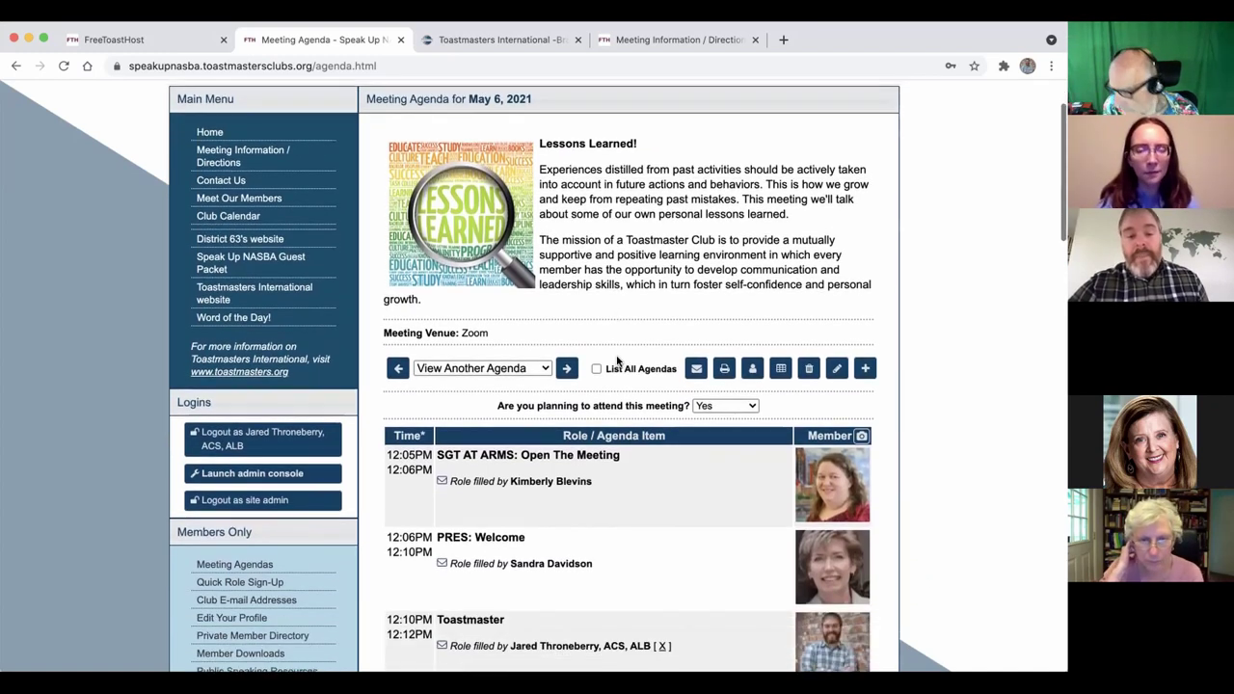
{"action": "left_click", "coordinate": [482, 289]}
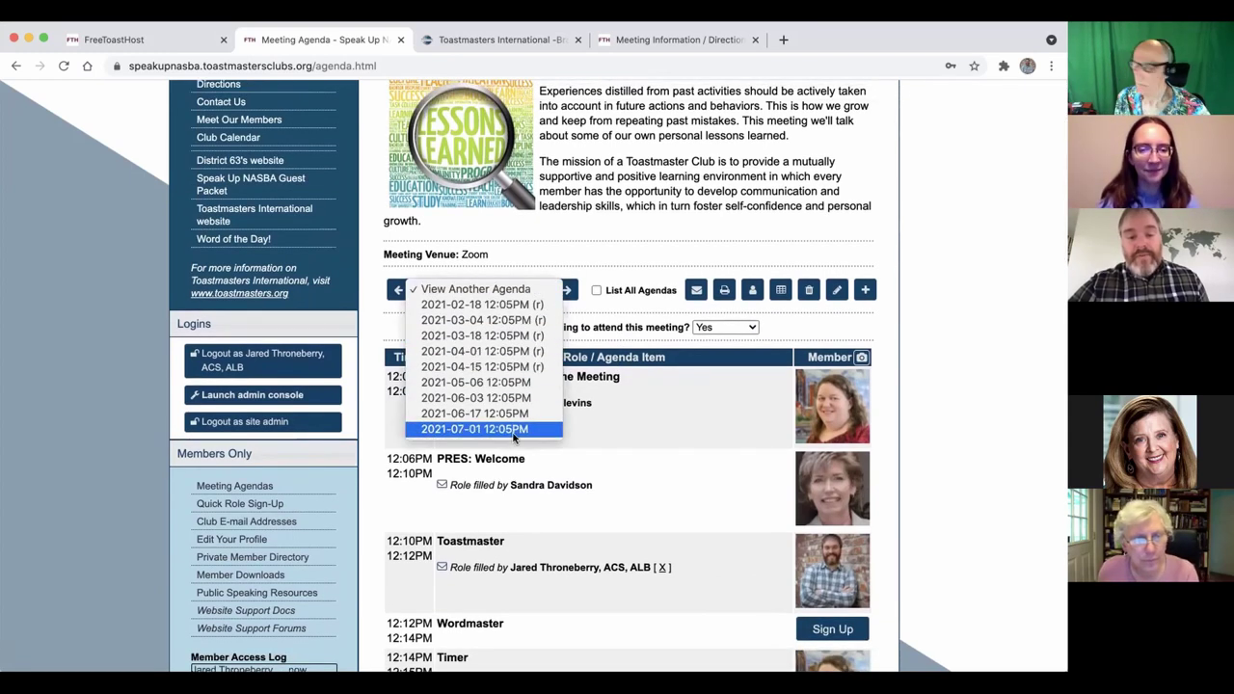
{"action": "left_click", "coordinate": [658, 406]}
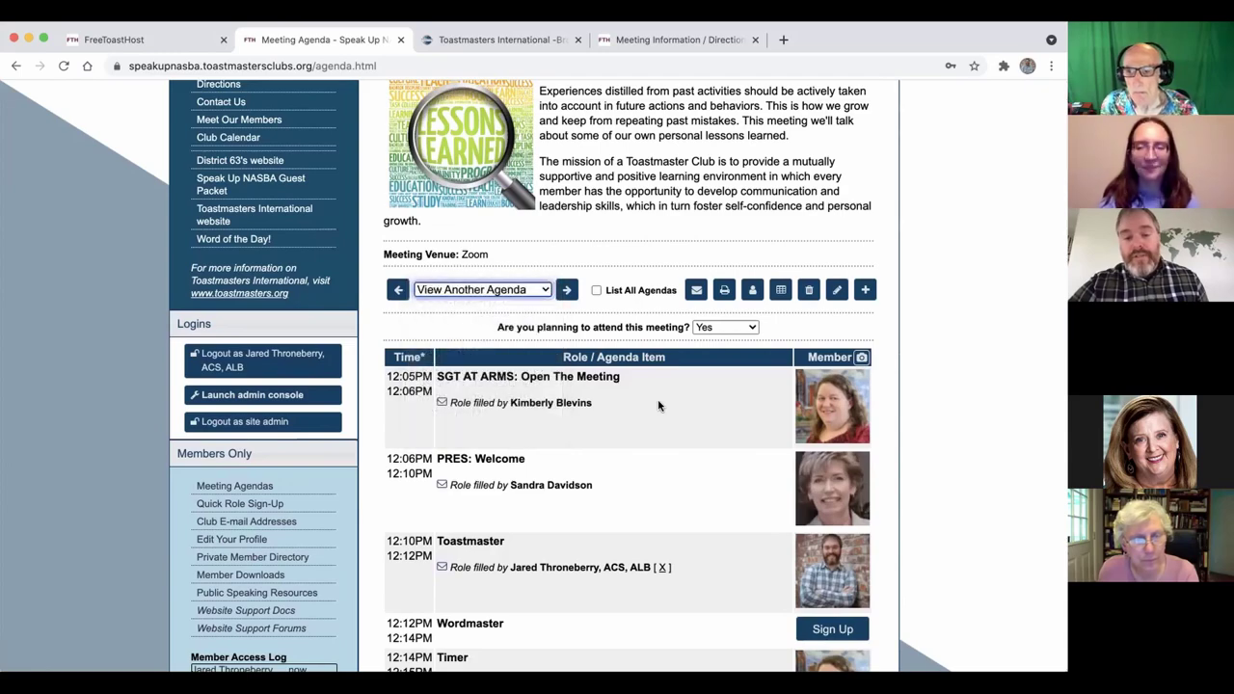
{"action": "scroll", "coordinate": [659, 406], "scroll_direction": "down", "scroll_amount": 1}
{"action": "scroll", "coordinate": [659, 406], "scroll_direction": "down", "scroll_amount": 5}
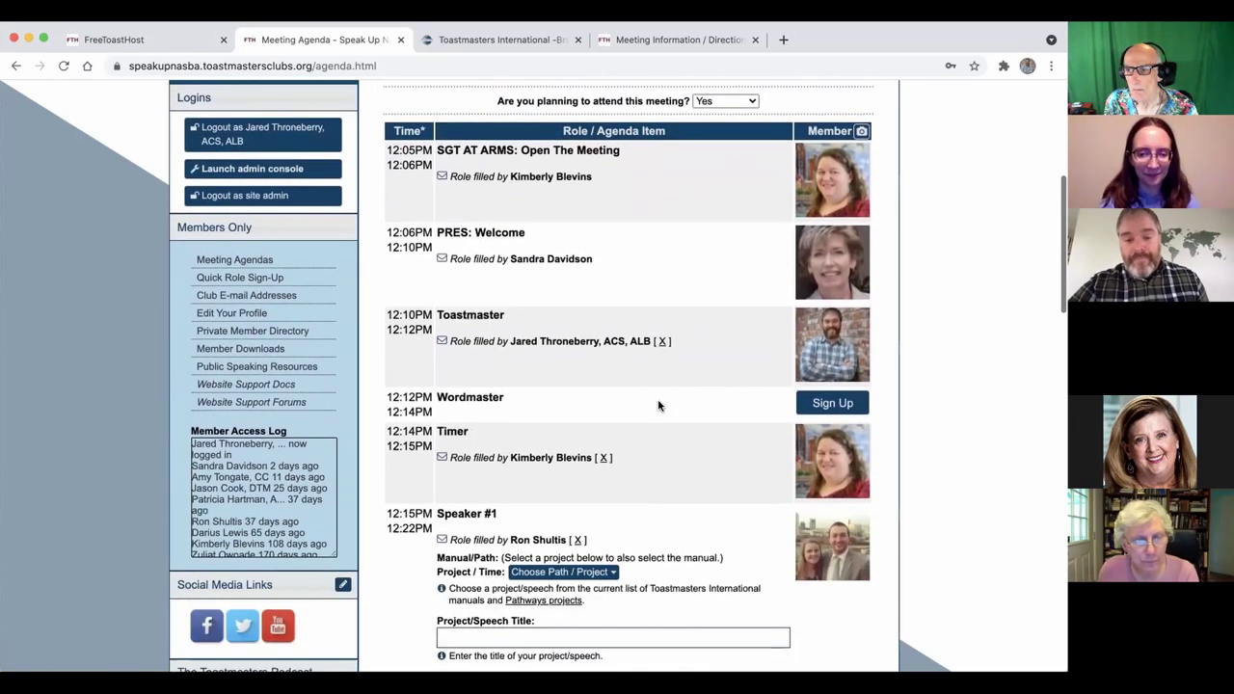
{"action": "scroll", "coordinate": [673, 204], "scroll_direction": "up", "scroll_amount": 5}
{"action": "scroll", "coordinate": [672, 203], "scroll_direction": "down", "scroll_amount": 13}
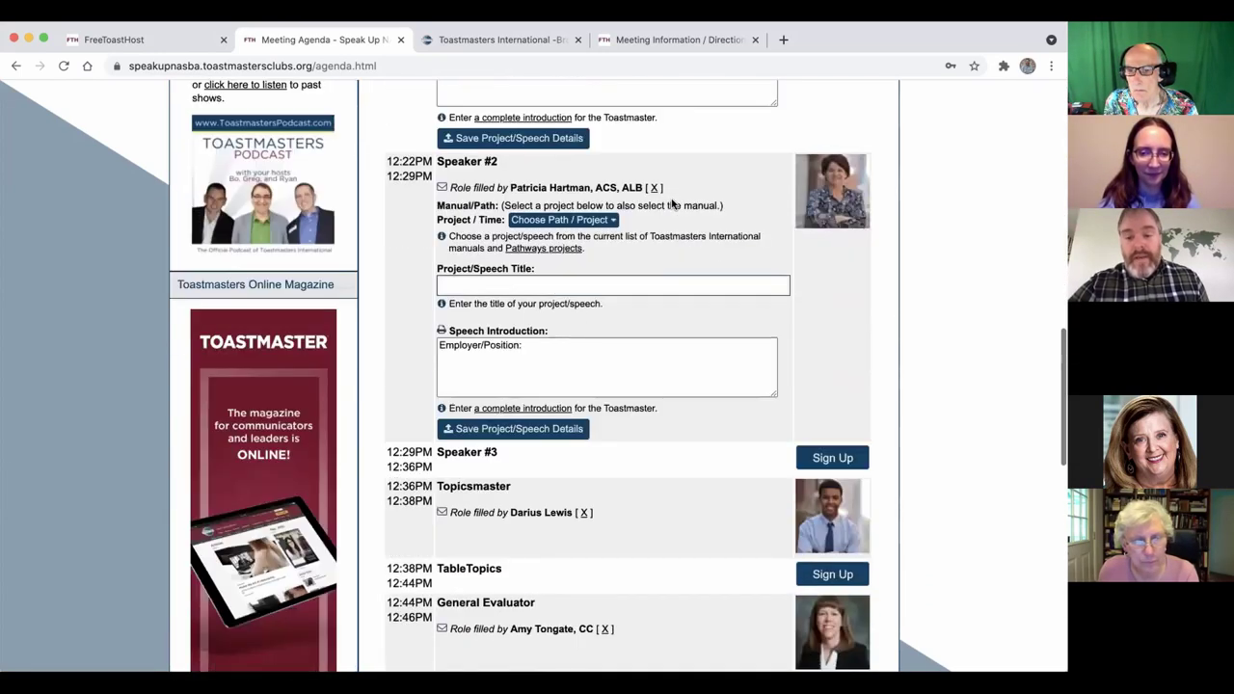
{"action": "scroll", "coordinate": [672, 203], "scroll_direction": "down", "scroll_amount": 7}
{"action": "scroll", "coordinate": [673, 204], "scroll_direction": "up", "scroll_amount": 15}
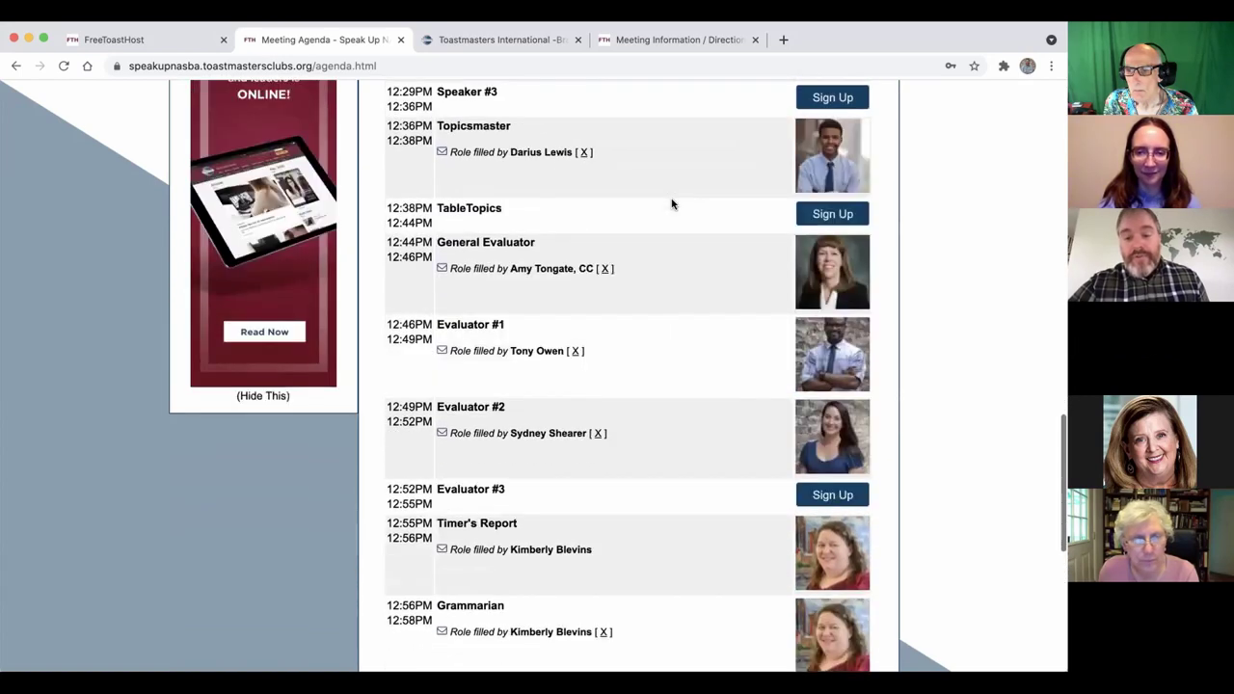
{"action": "scroll", "coordinate": [672, 204], "scroll_direction": "up", "scroll_amount": 8}
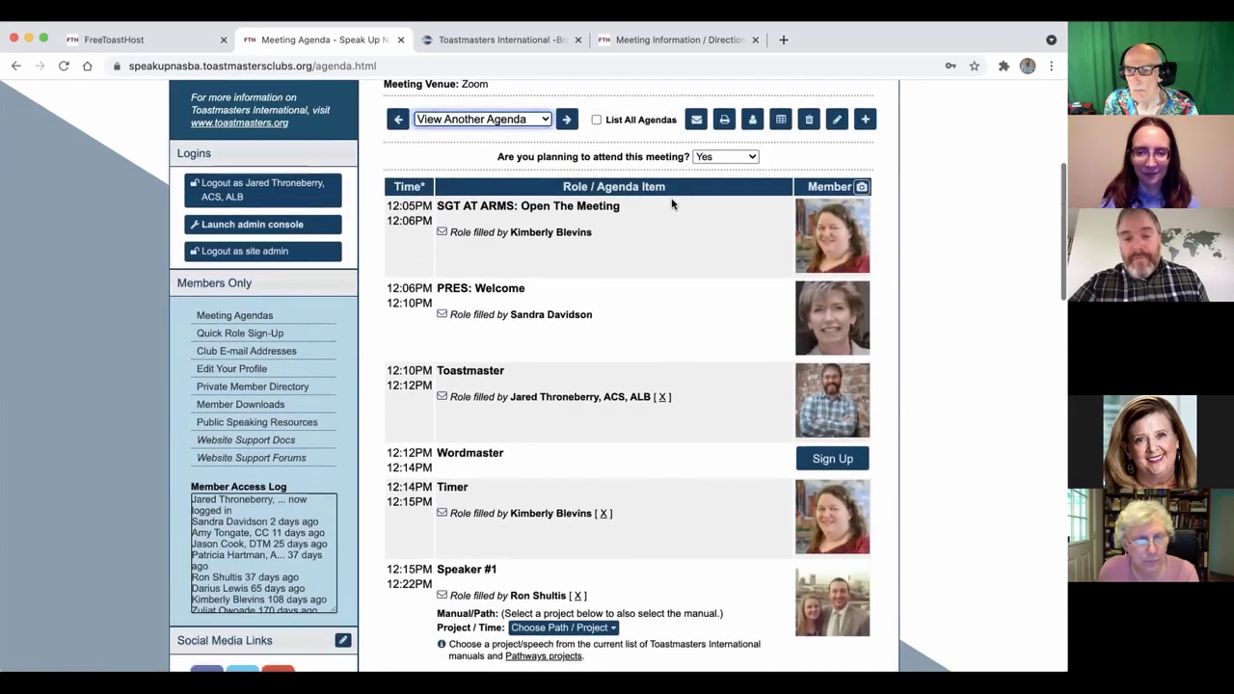
{"action": "scroll", "coordinate": [688, 368], "scroll_direction": "down", "scroll_amount": 3}
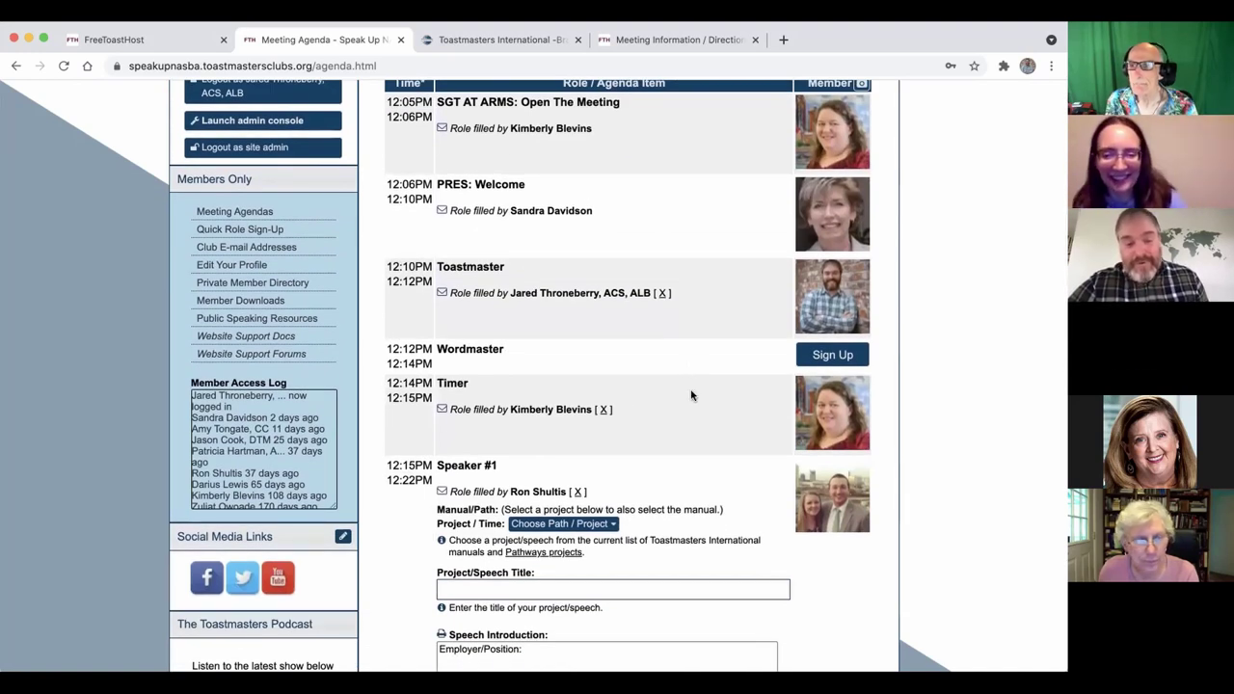
{"action": "scroll", "coordinate": [691, 396], "scroll_direction": "down", "scroll_amount": 3}
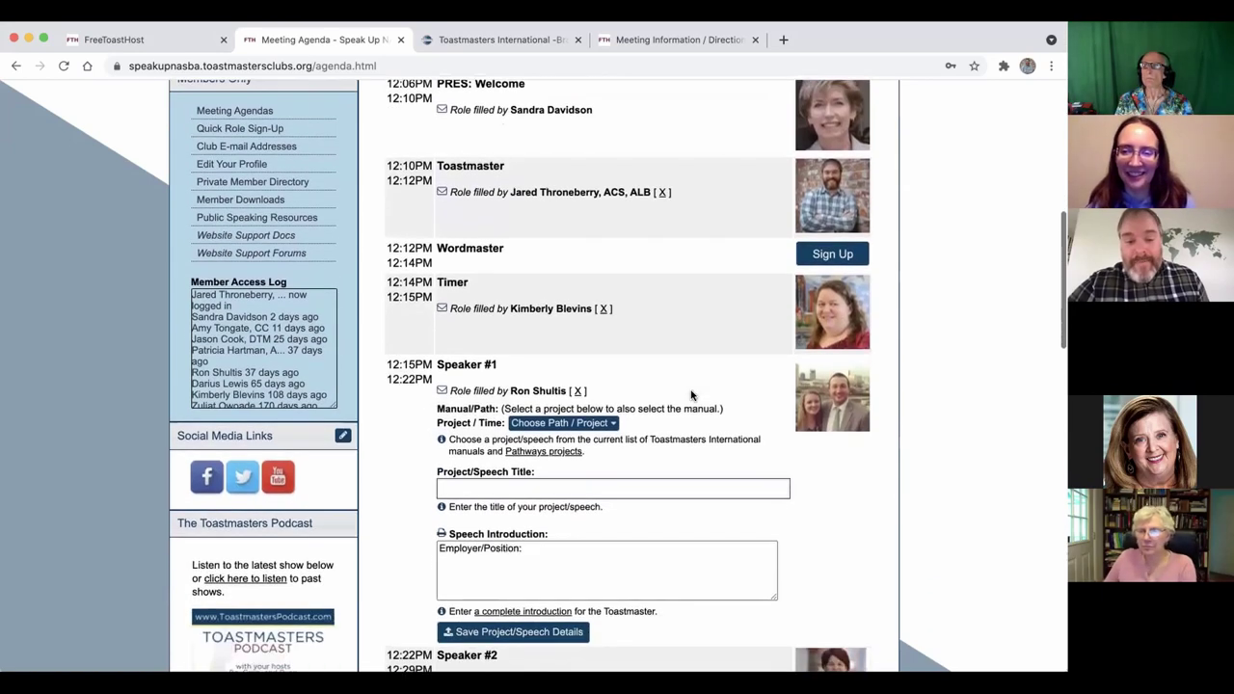
{"action": "scroll", "coordinate": [691, 395], "scroll_direction": "down", "scroll_amount": 1}
{"action": "scroll", "coordinate": [690, 395], "scroll_direction": "up", "scroll_amount": 6}
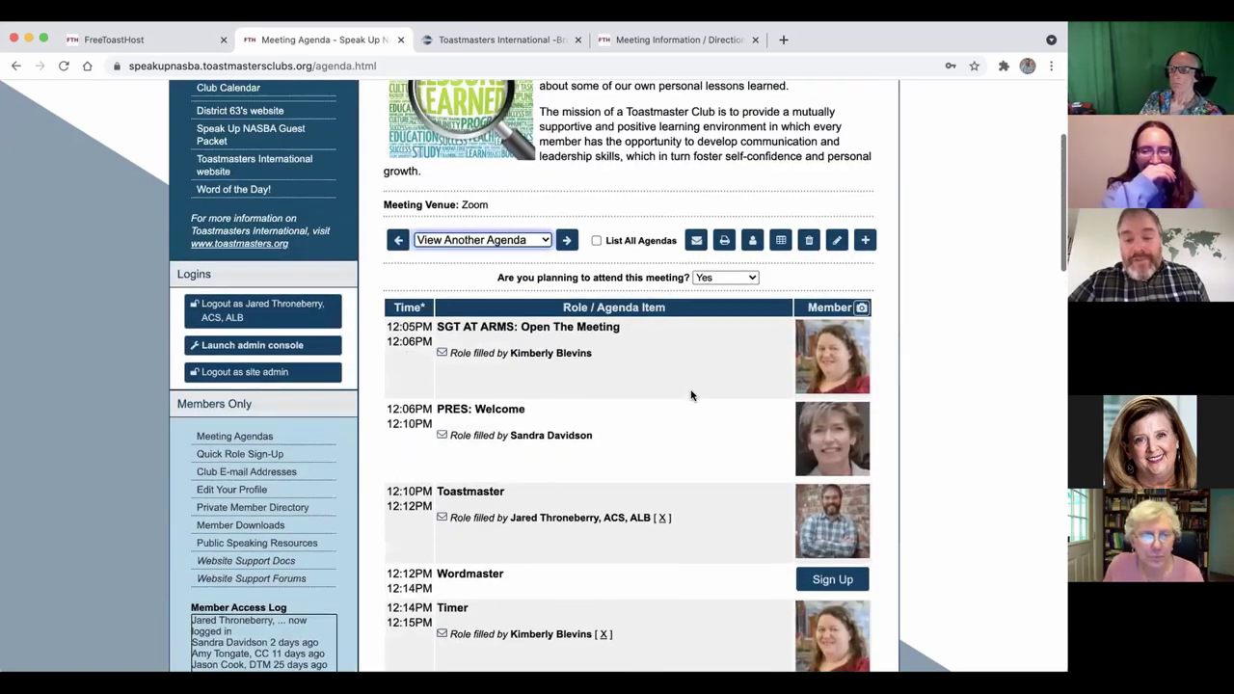
{"action": "scroll", "coordinate": [691, 395], "scroll_direction": "up", "scroll_amount": 1}
{"action": "scroll", "coordinate": [691, 395], "scroll_direction": "up", "scroll_amount": 3}
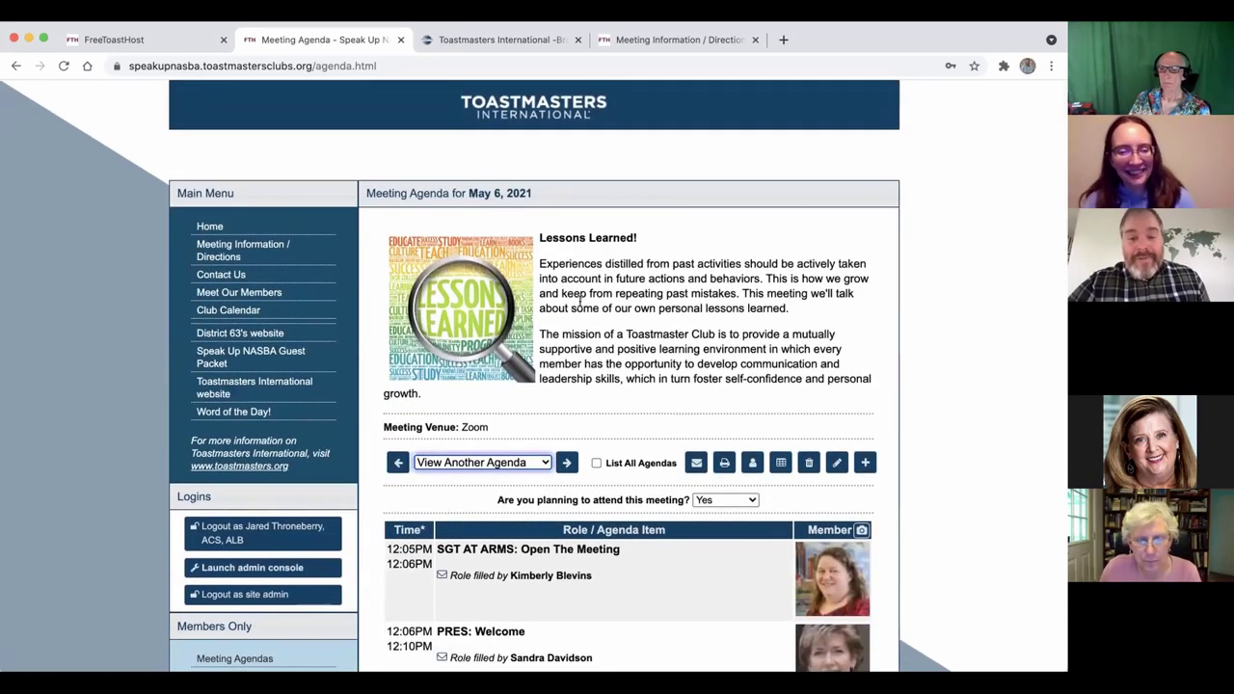
{"action": "left_click", "coordinate": [494, 250]}
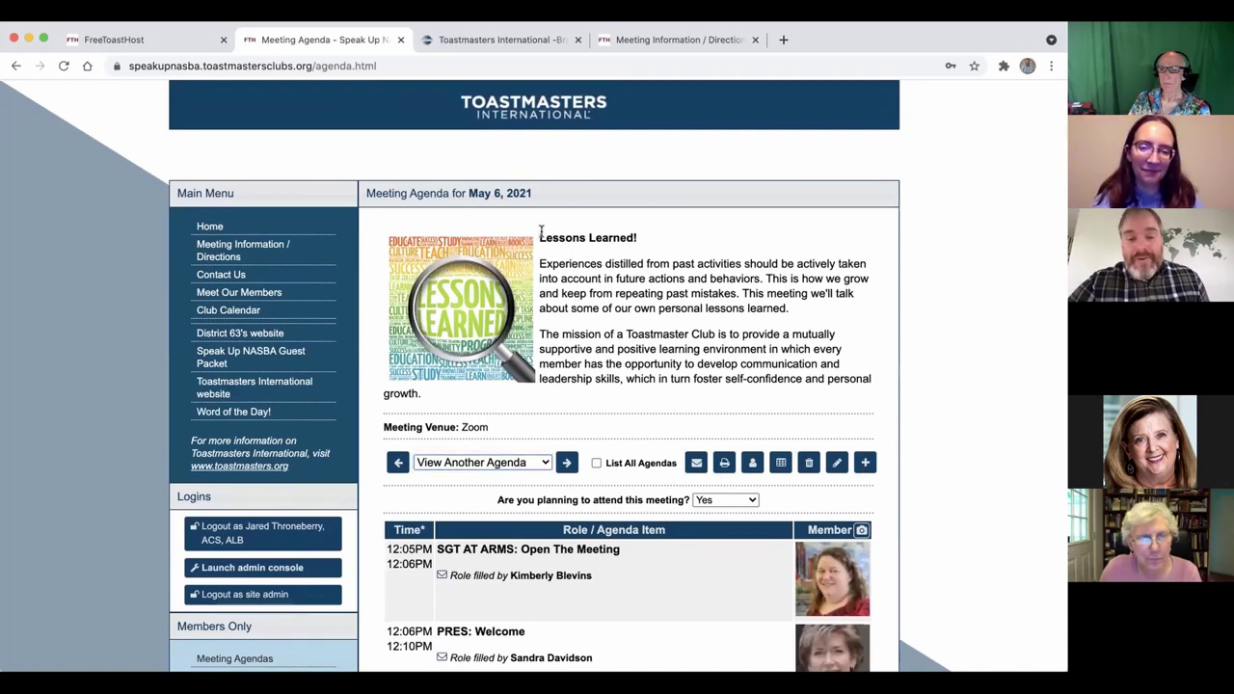
{"action": "left_click_drag", "start_coordinate": [538, 238], "coordinate": [641, 237]}
{"action": "left_click", "coordinate": [641, 236]}
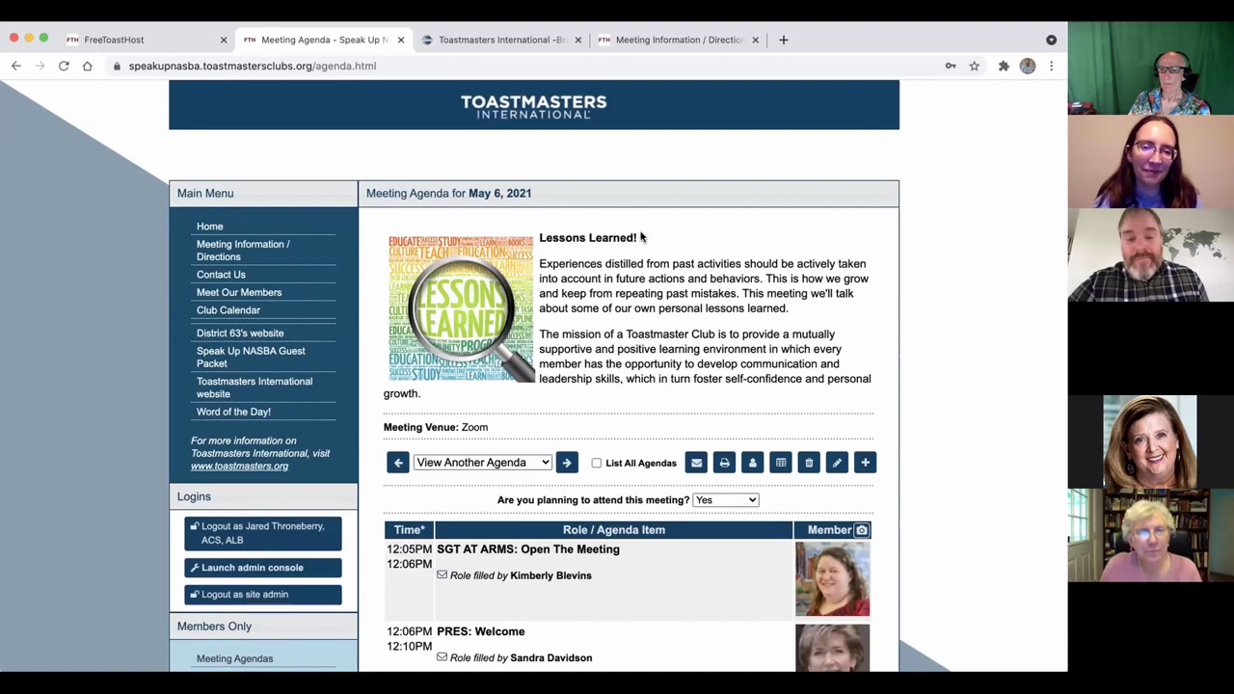
{"action": "scroll", "coordinate": [571, 328], "scroll_direction": "down", "scroll_amount": 3}
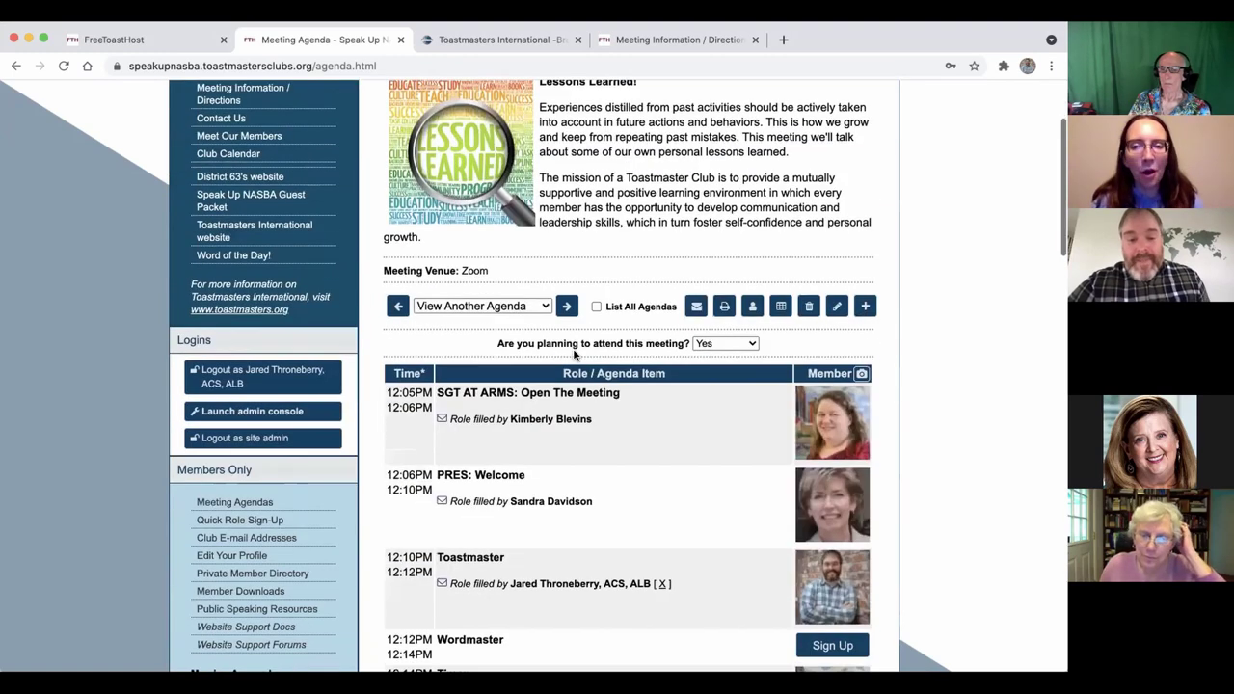
{"action": "scroll", "coordinate": [574, 355], "scroll_direction": "down", "scroll_amount": 2}
{"action": "scroll", "coordinate": [573, 355], "scroll_direction": "down", "scroll_amount": 1}
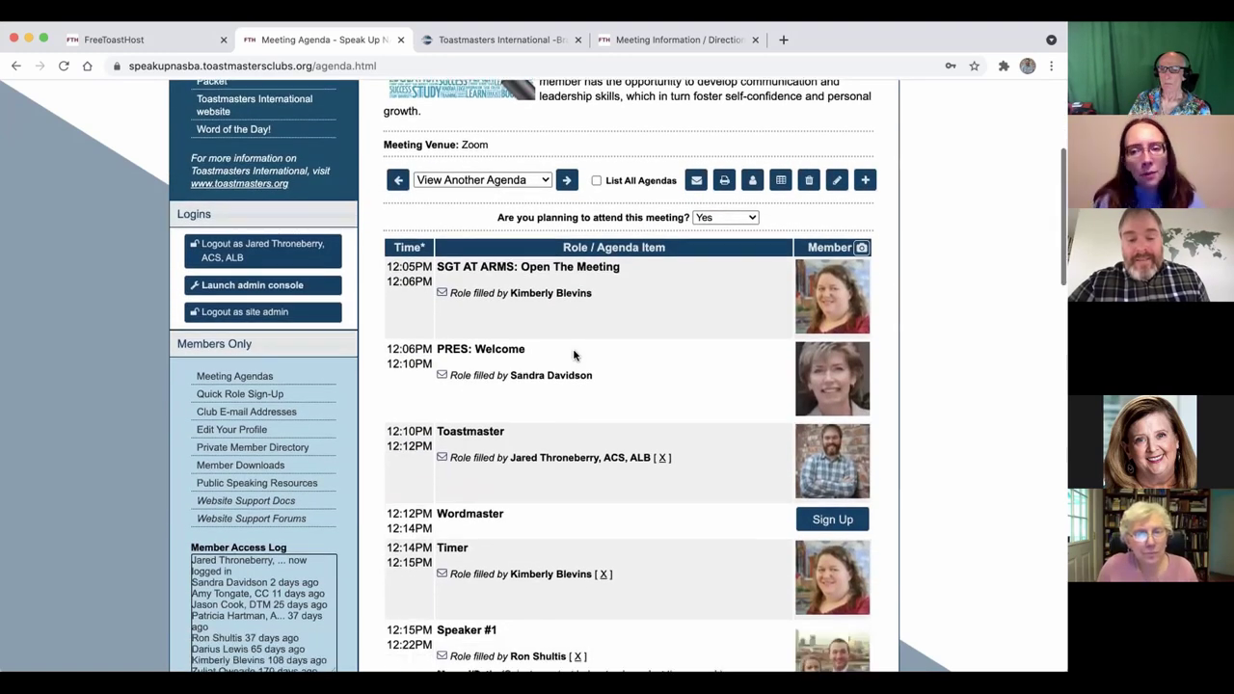
{"action": "scroll", "coordinate": [574, 355], "scroll_direction": "down", "scroll_amount": 6}
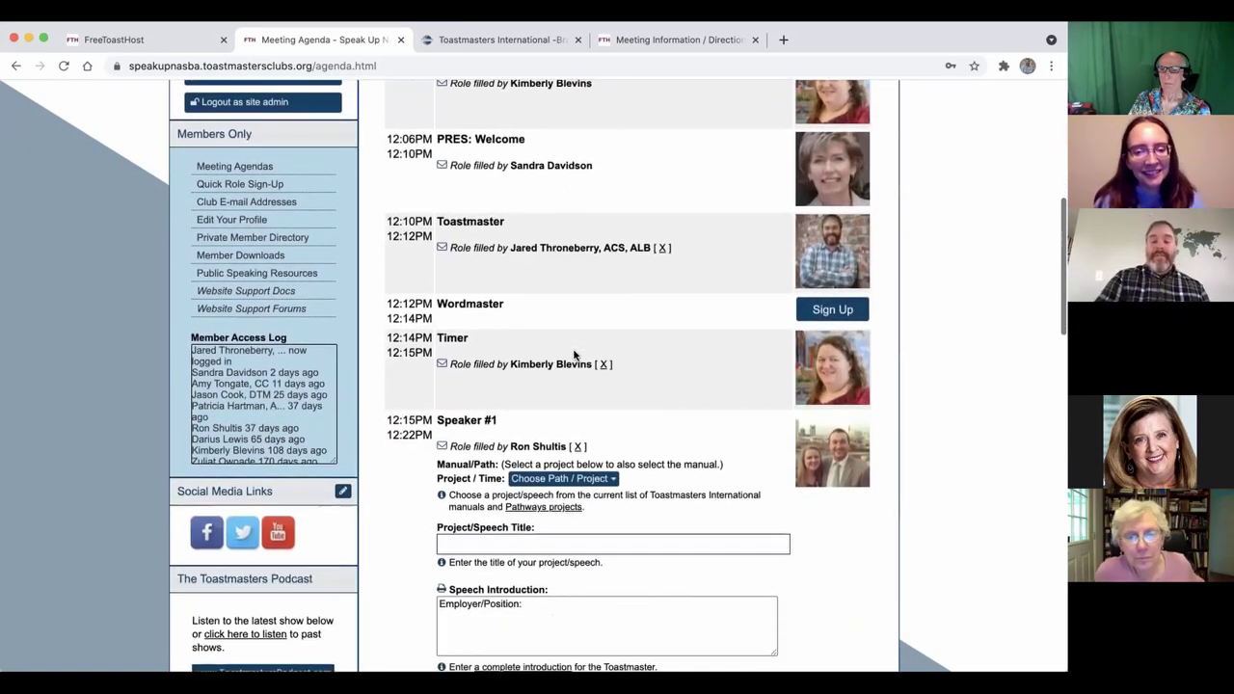
{"action": "scroll", "coordinate": [573, 355], "scroll_direction": "down", "scroll_amount": 10}
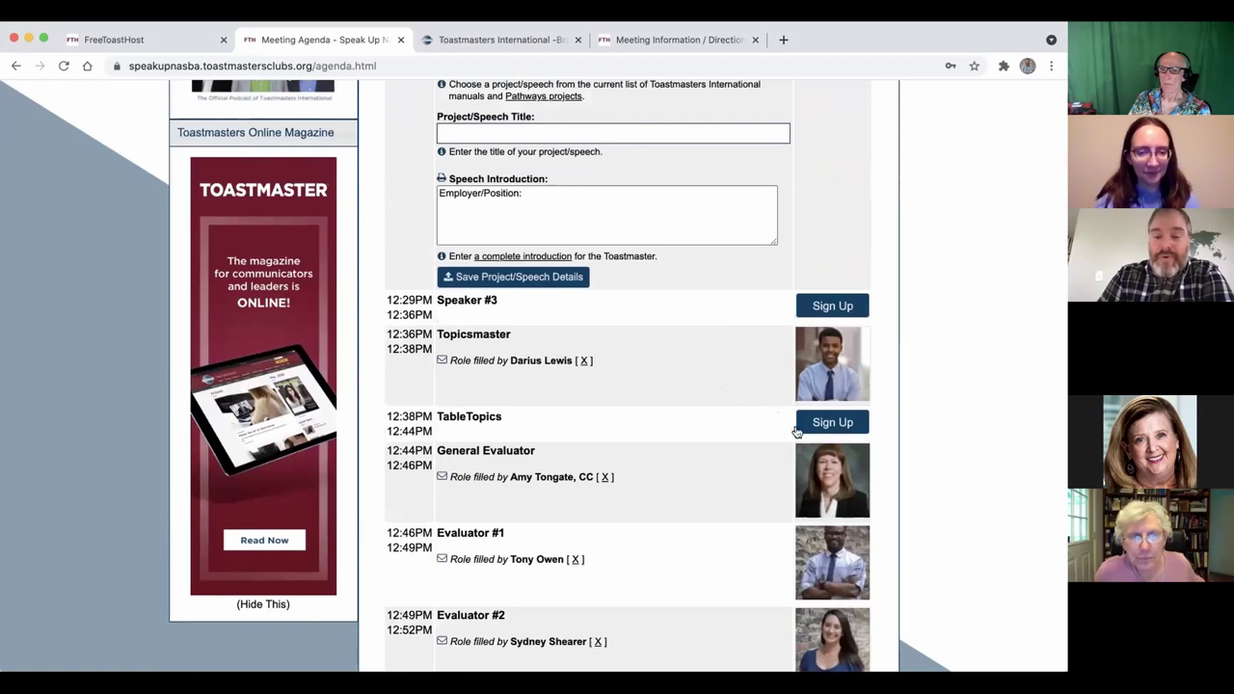
{"action": "scroll", "coordinate": [637, 447], "scroll_direction": "down", "scroll_amount": 4}
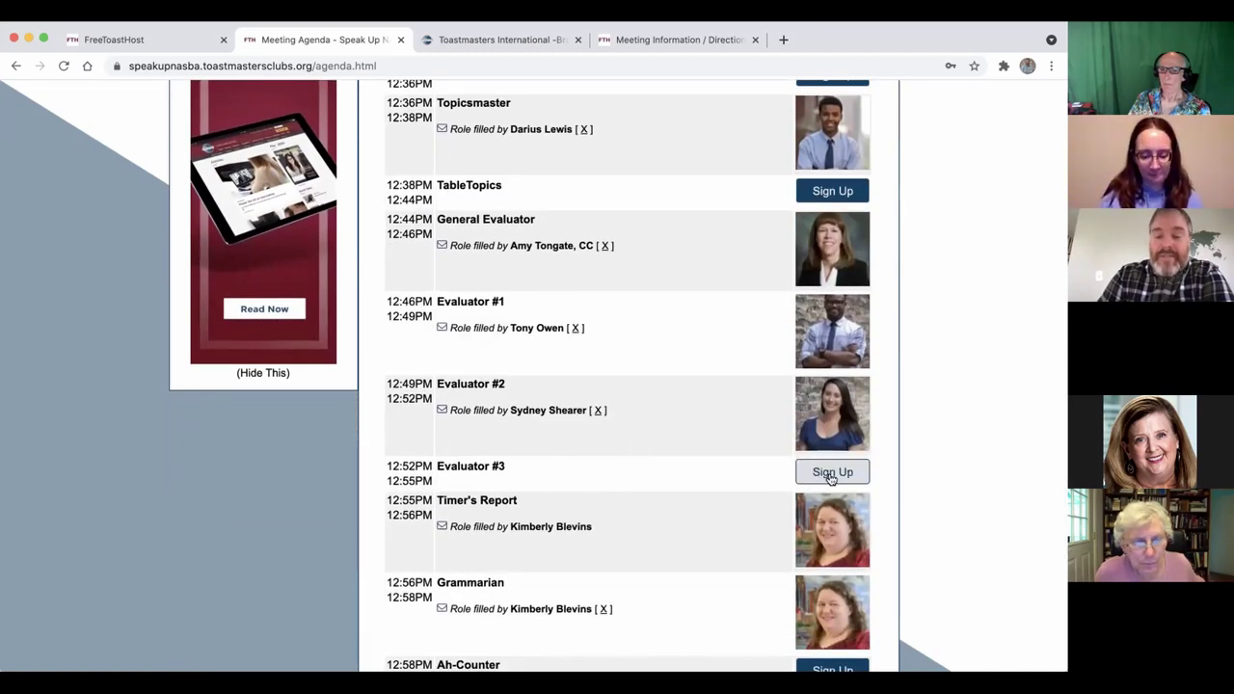
{"action": "scroll", "coordinate": [831, 477], "scroll_direction": "up", "scroll_amount": 20}
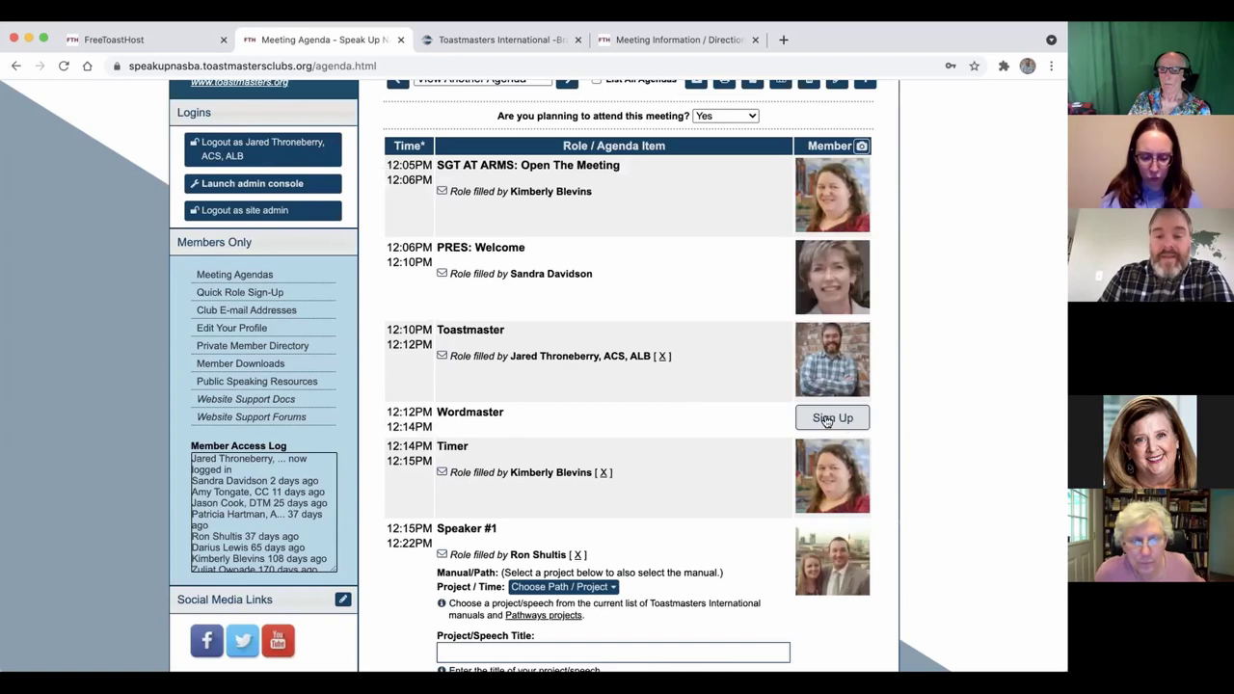
Sign up for Wordmaster, then remove the member with its [ X ] so the role reopens
{"action": "left_click", "coordinate": [829, 418]}
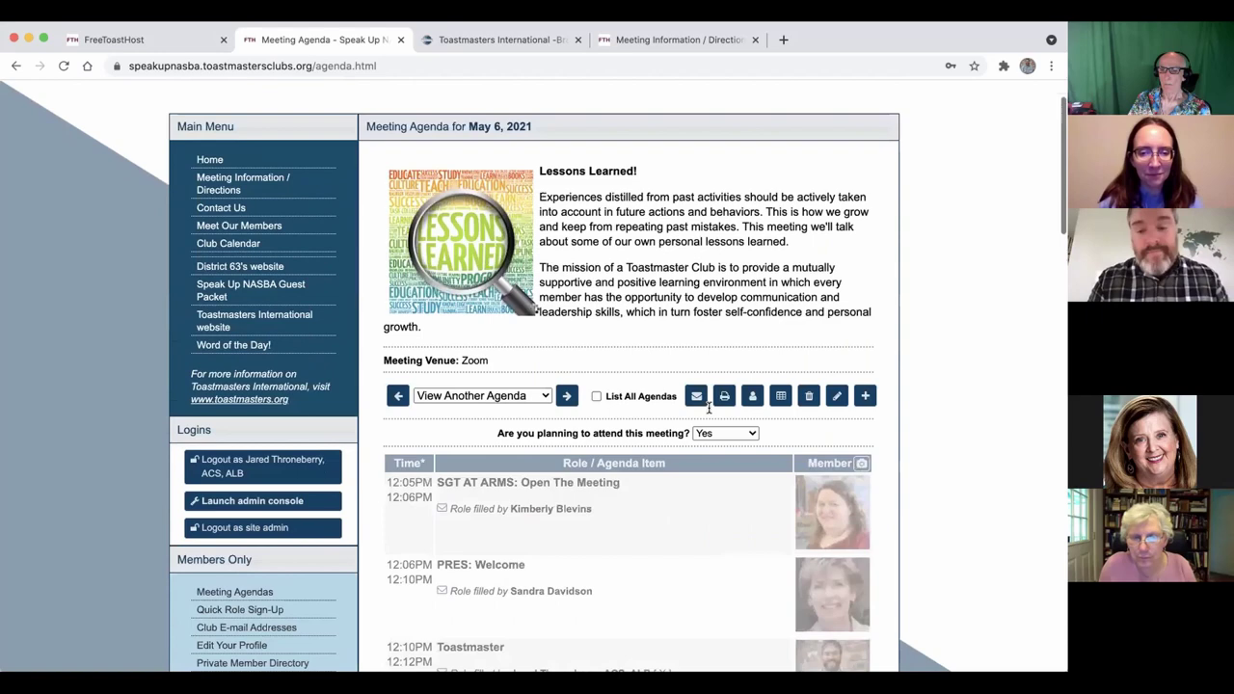
{"action": "scroll", "coordinate": [709, 412], "scroll_direction": "down", "scroll_amount": 1}
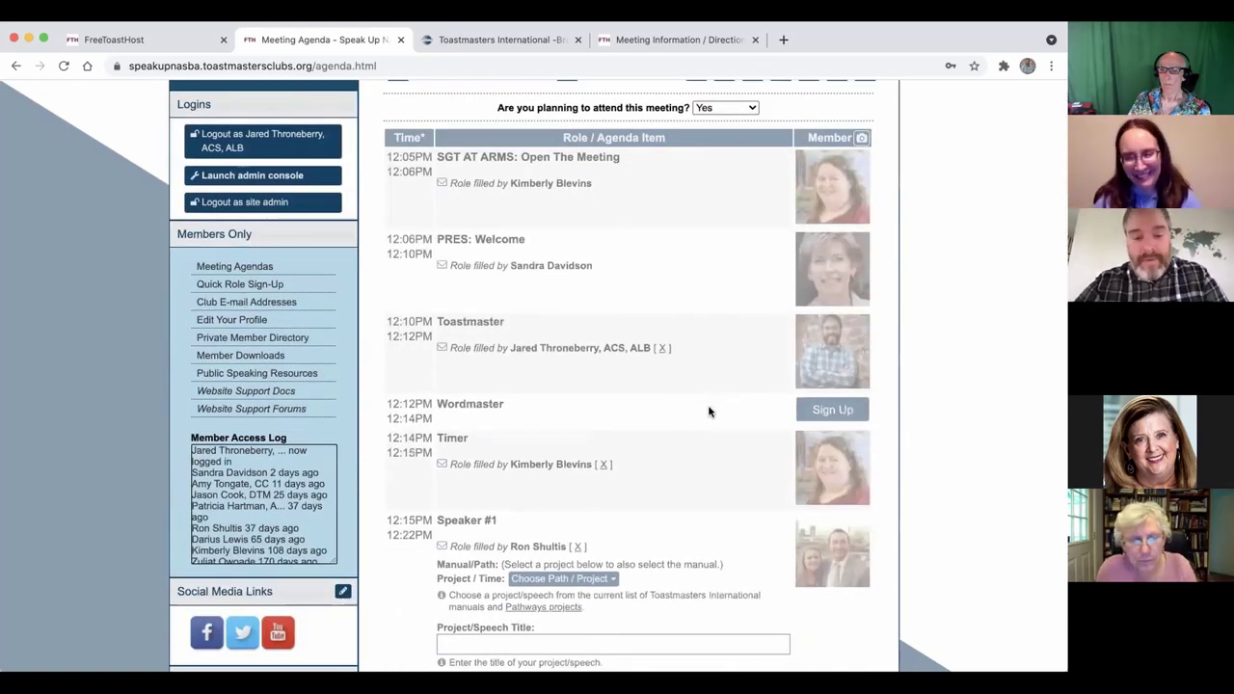
{"action": "scroll", "coordinate": [709, 412], "scroll_direction": "down", "scroll_amount": 1}
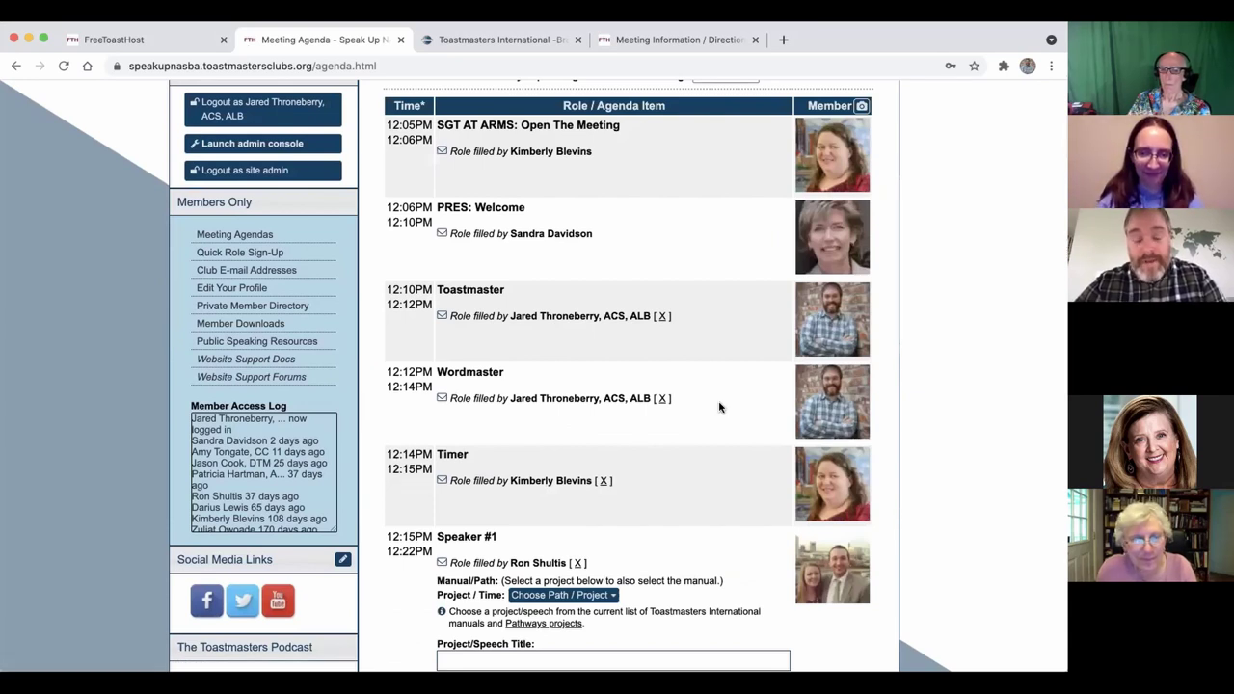
{"action": "left_click", "coordinate": [662, 400]}
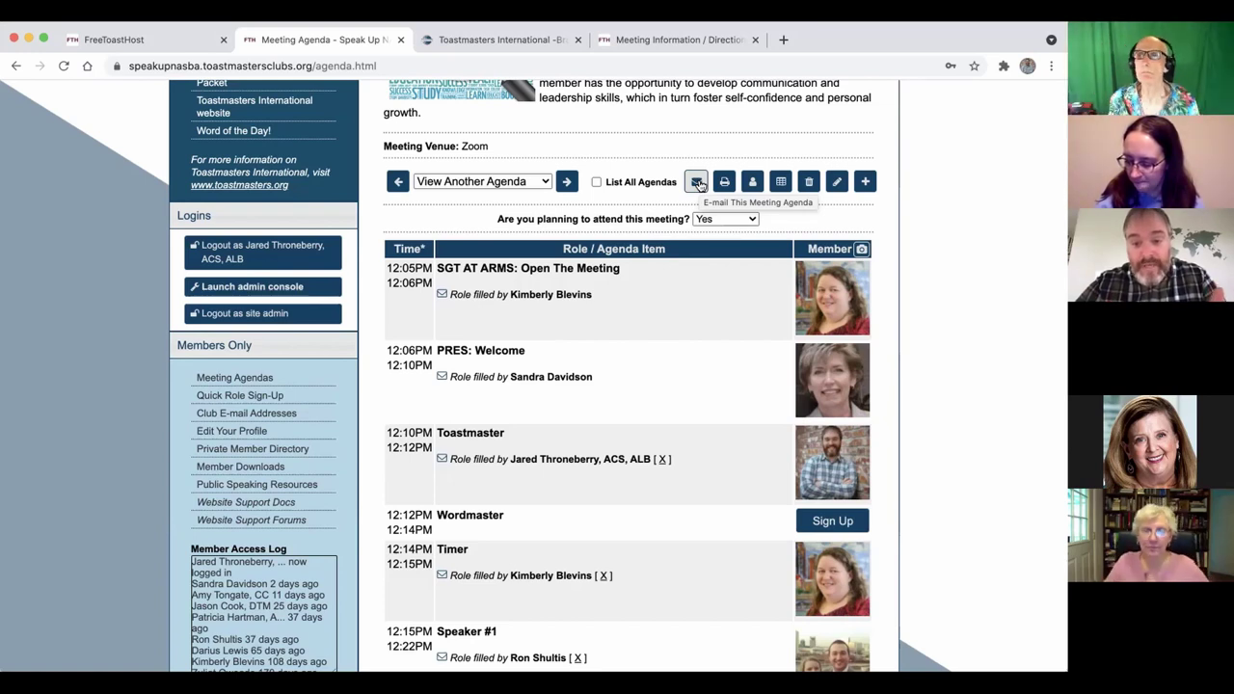
{"action": "left_click", "coordinate": [698, 183]}
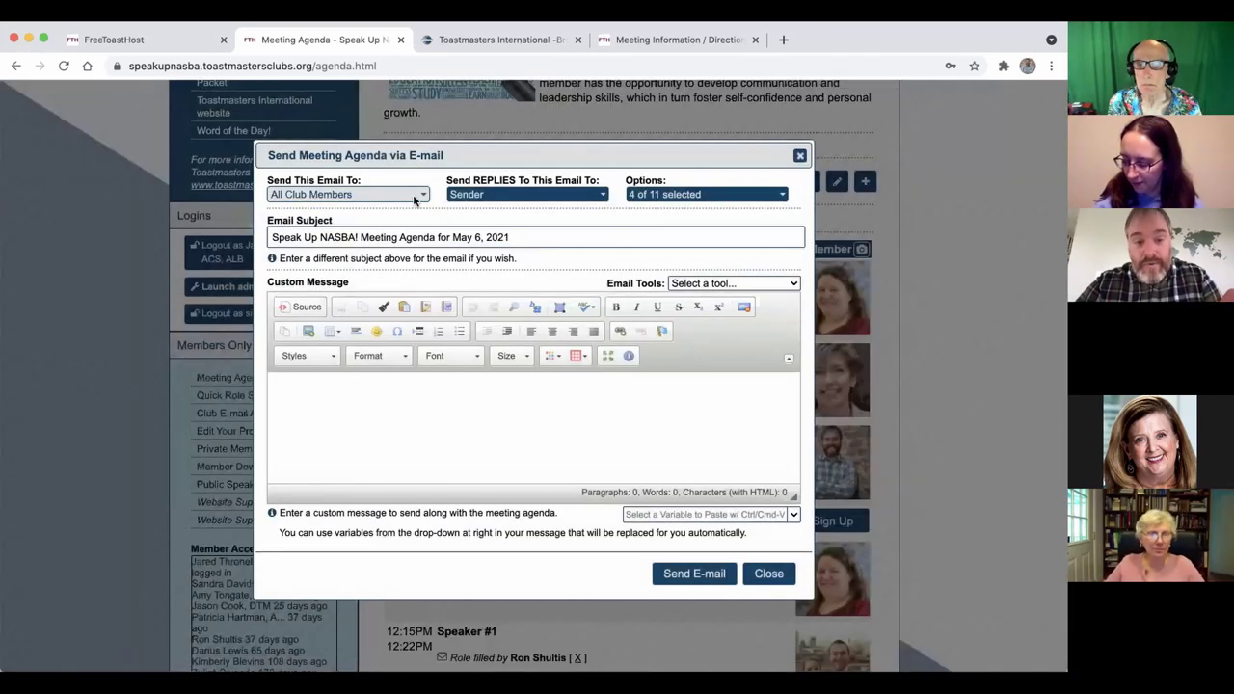
{"action": "left_click", "coordinate": [421, 195]}
{"action": "left_click", "coordinate": [421, 195]}
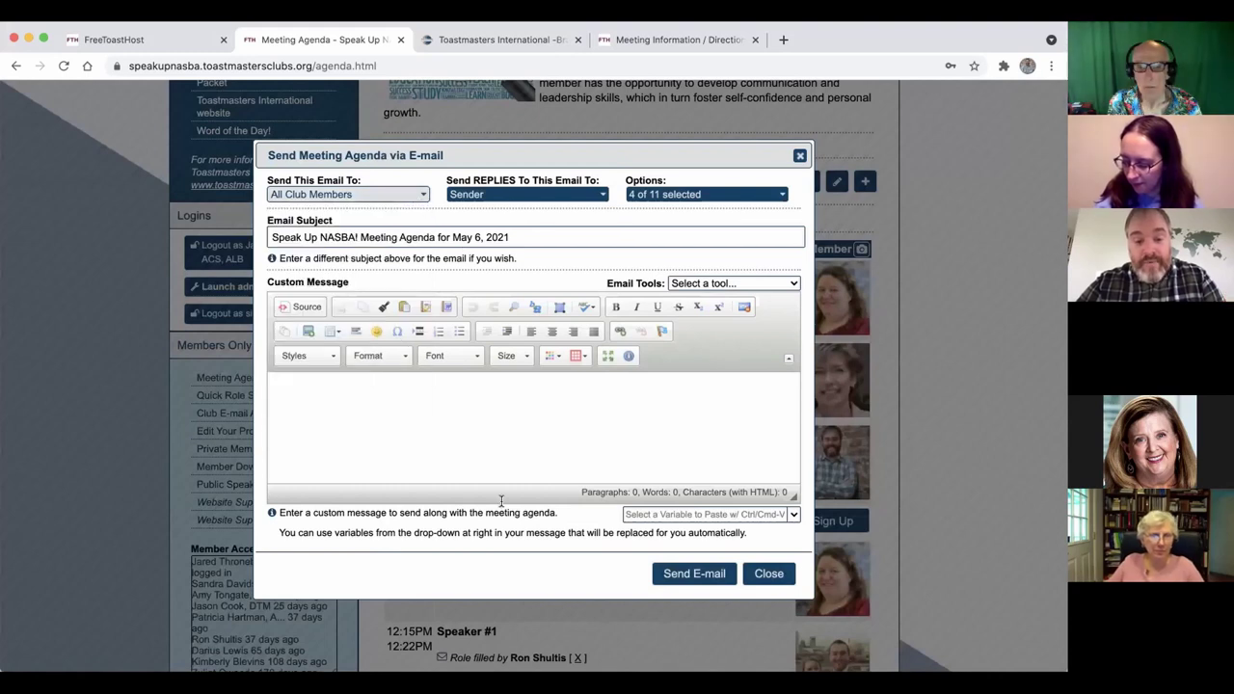
{"action": "left_click", "coordinate": [492, 425]}
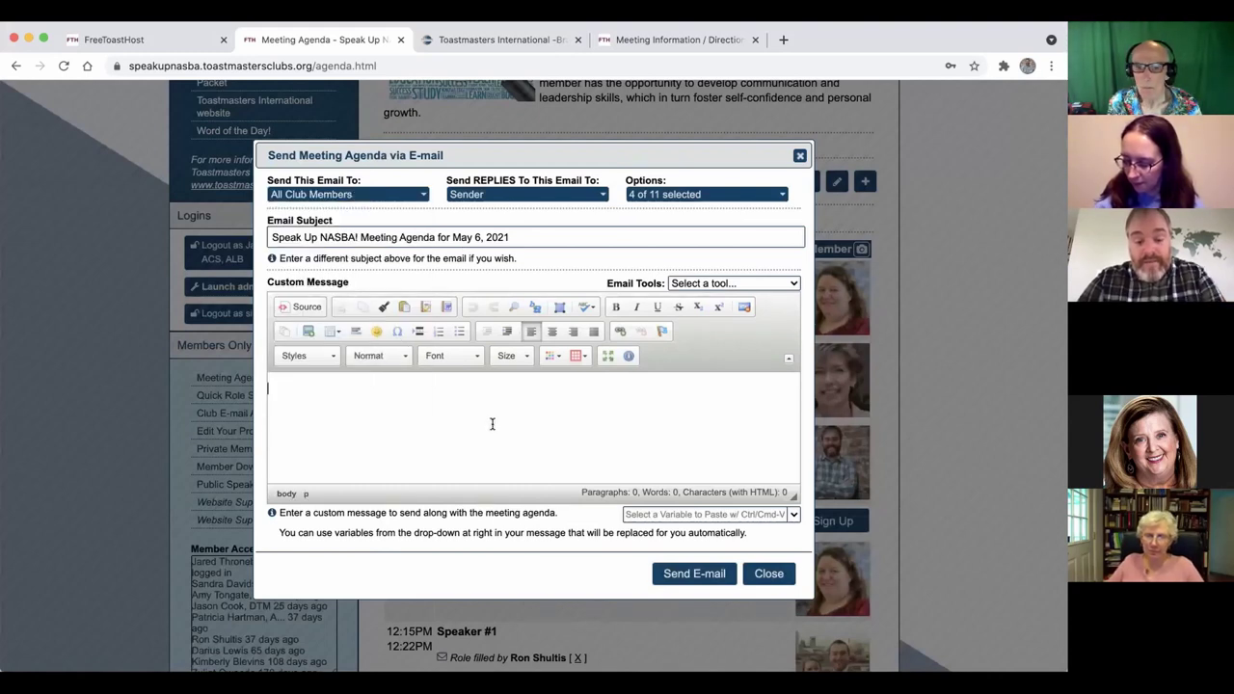
{"action": "type", "text": "Be sure"}
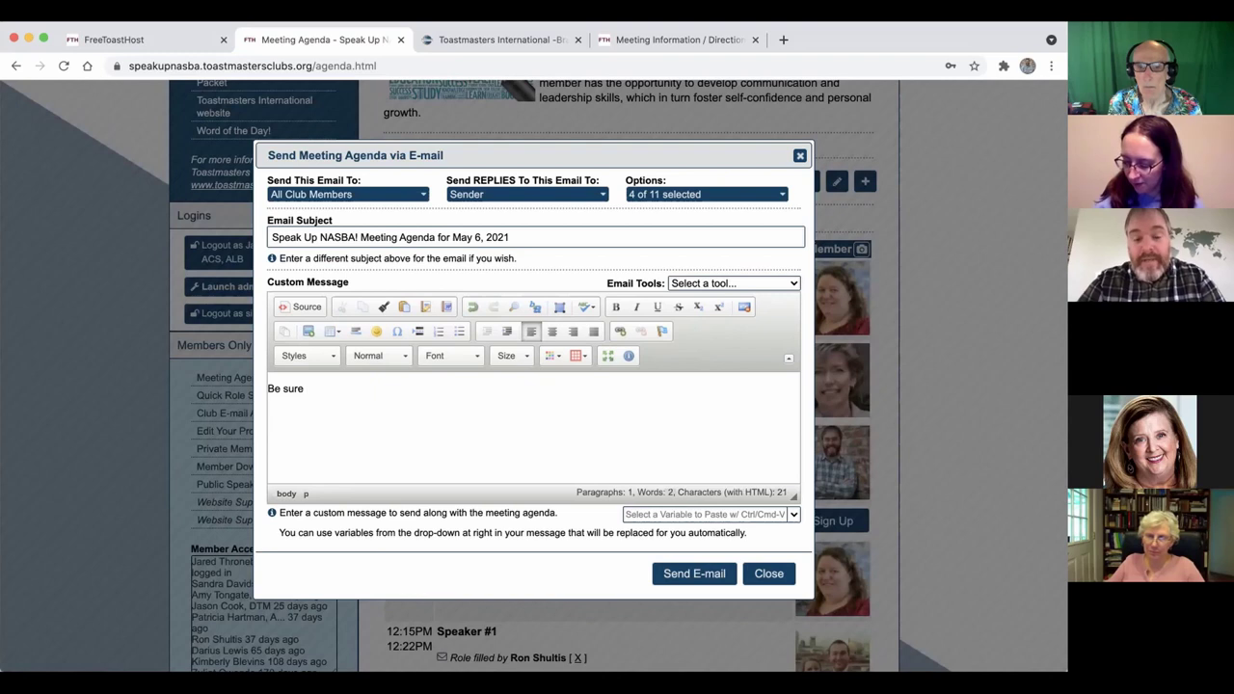
{"action": "key", "text": "BackSpace"}
{"action": "key", "text": "BackSpace"}
{"action": "key", "text": "BackSpace"}
{"action": "key", "text": "BackSpace"}
{"action": "key", "text": "BackSpace"}
{"action": "key", "text": "BackSpace"}
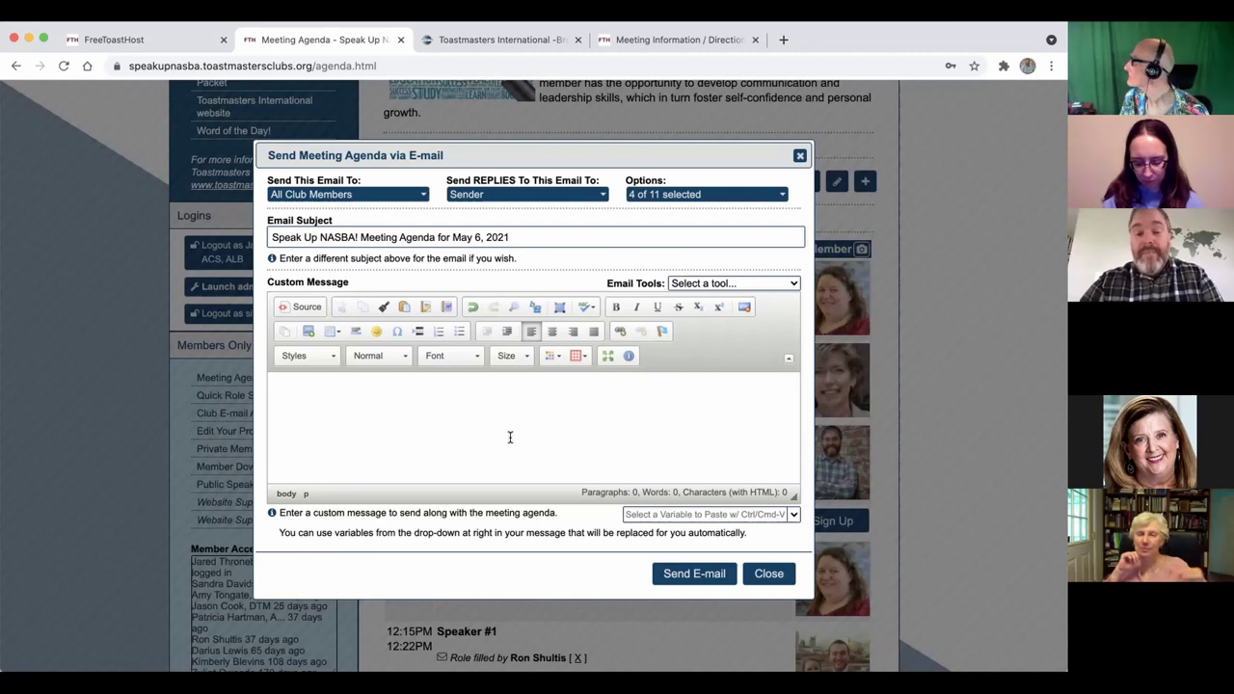
{"action": "left_click", "coordinate": [769, 576]}
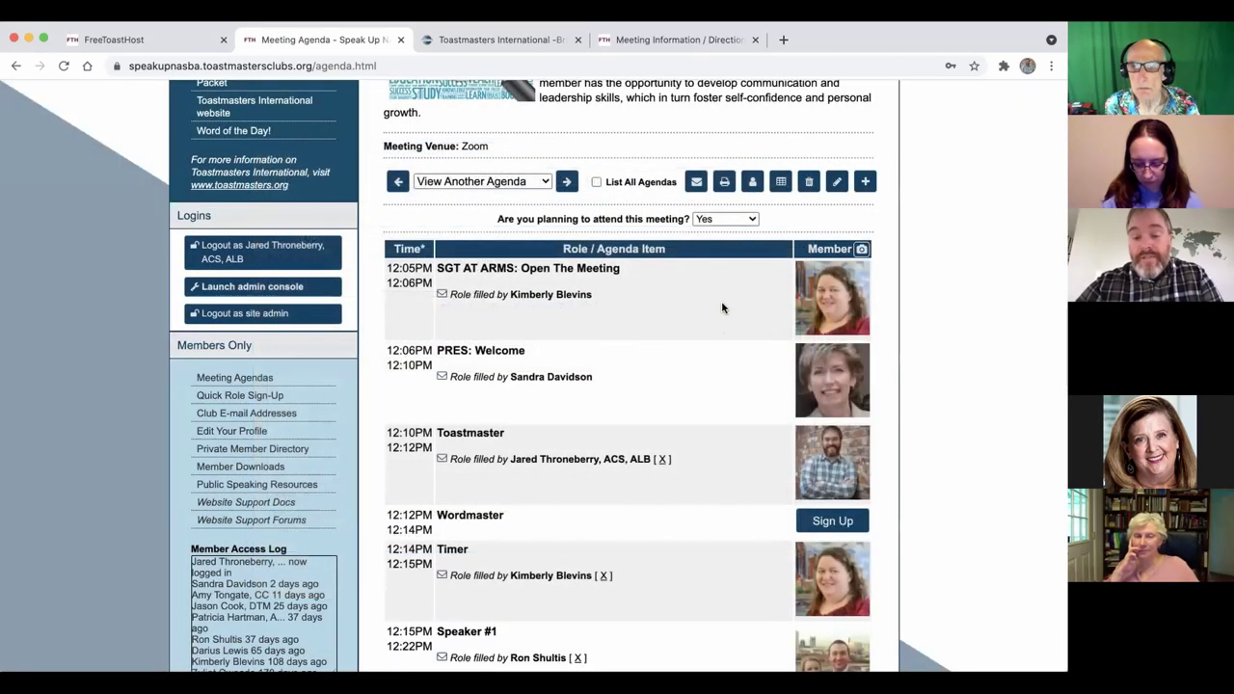
Generate a printable agenda in the FTH Standard layout in a new tab without printing, then return to the agenda
{"action": "left_click", "coordinate": [725, 182]}
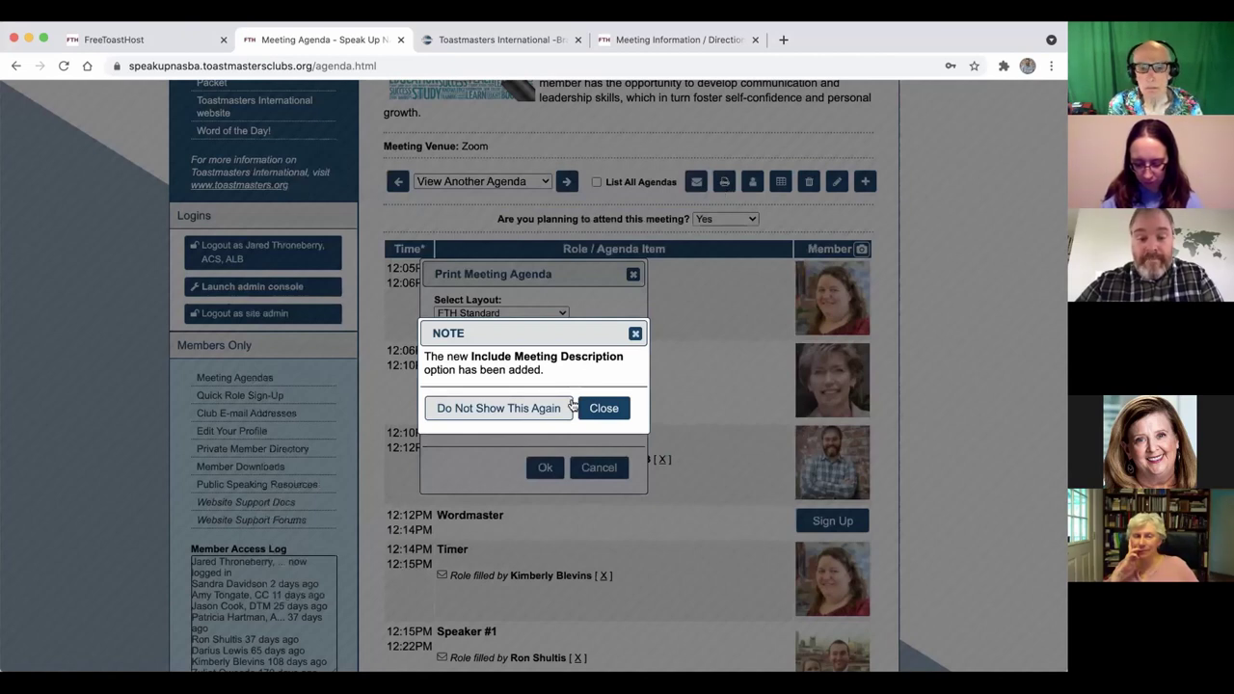
{"action": "left_click", "coordinate": [557, 422]}
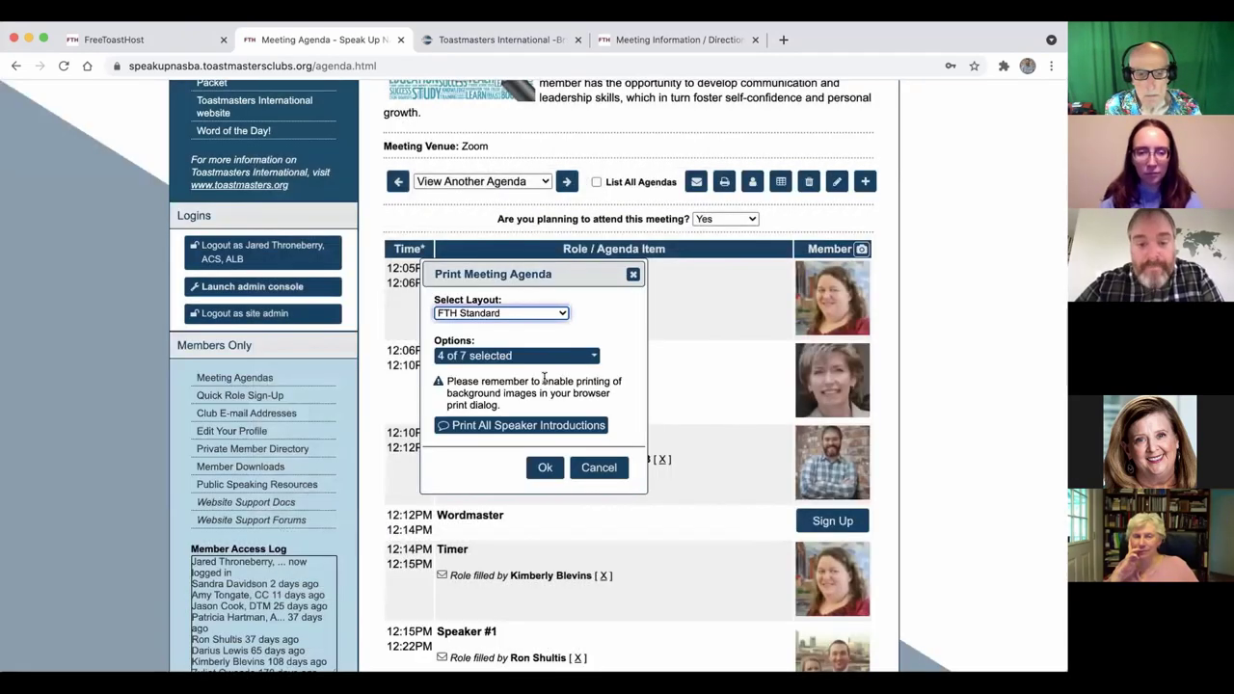
{"action": "left_click", "coordinate": [534, 314]}
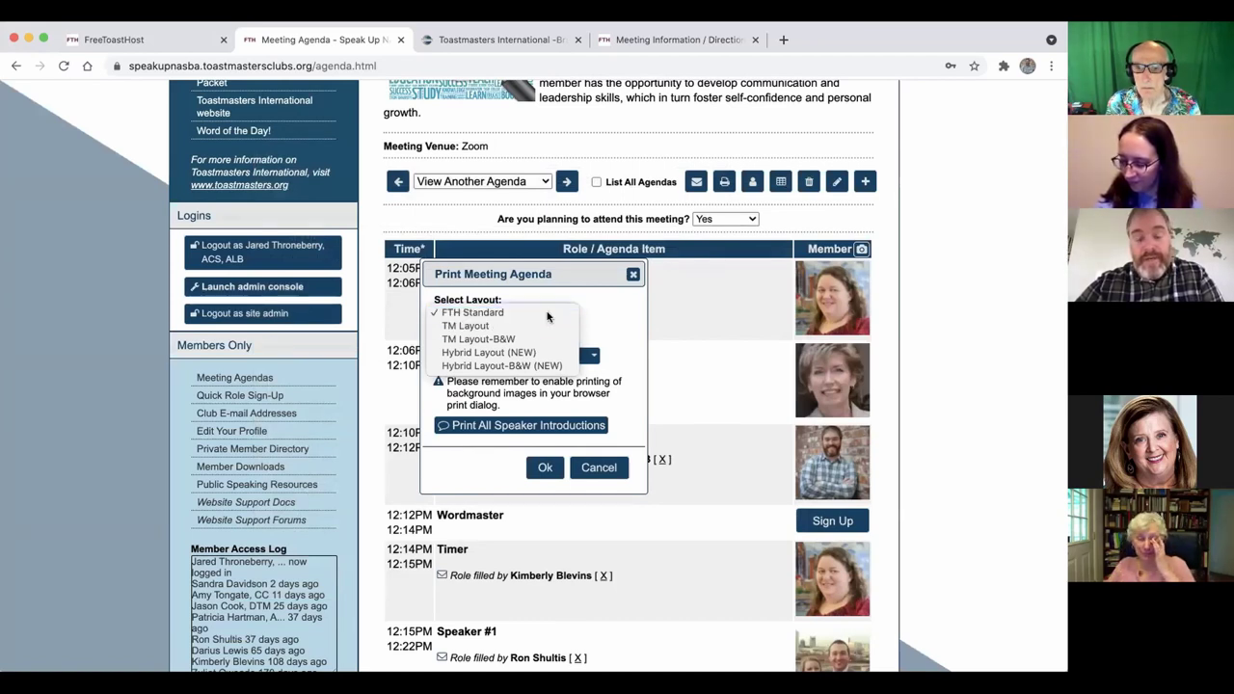
{"action": "left_click", "coordinate": [546, 314]}
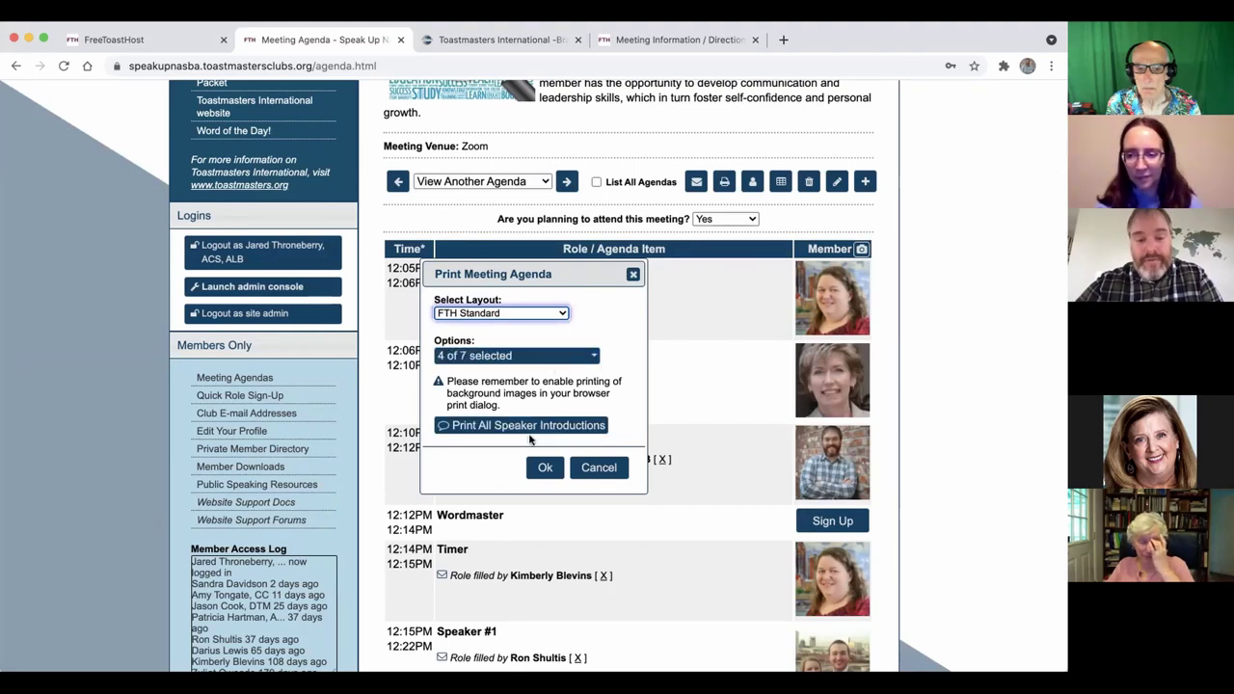
{"action": "left_click", "coordinate": [537, 467]}
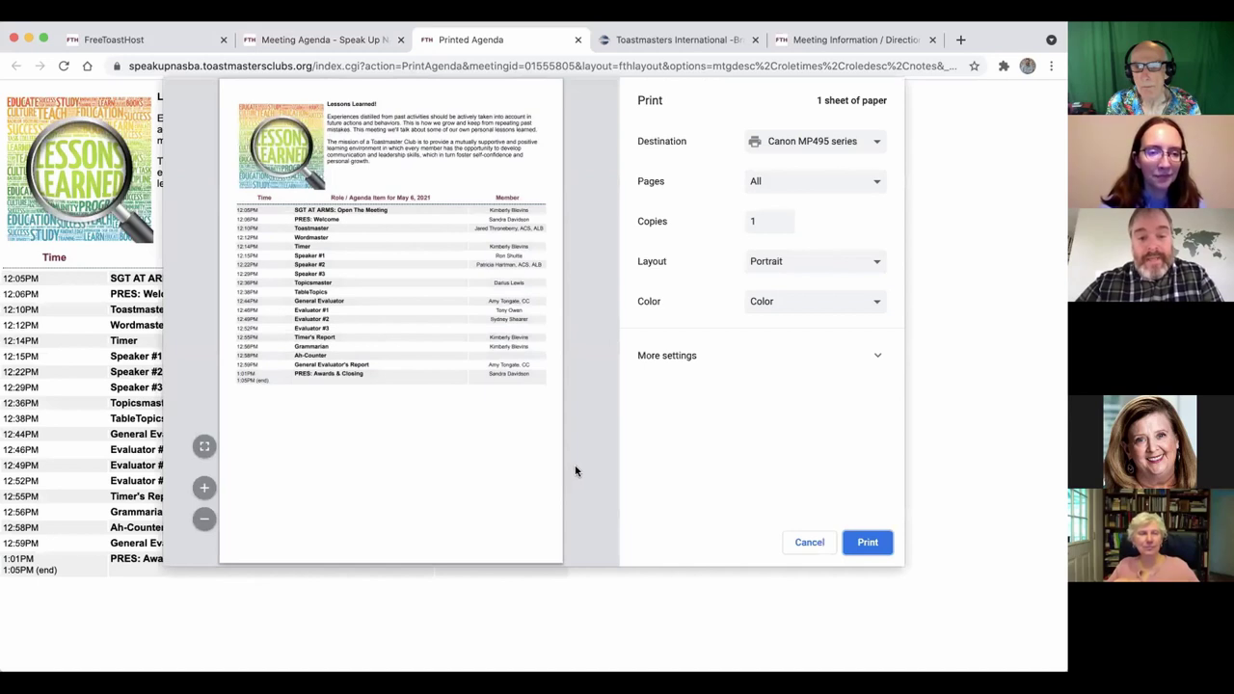
{"action": "left_click", "coordinate": [808, 543]}
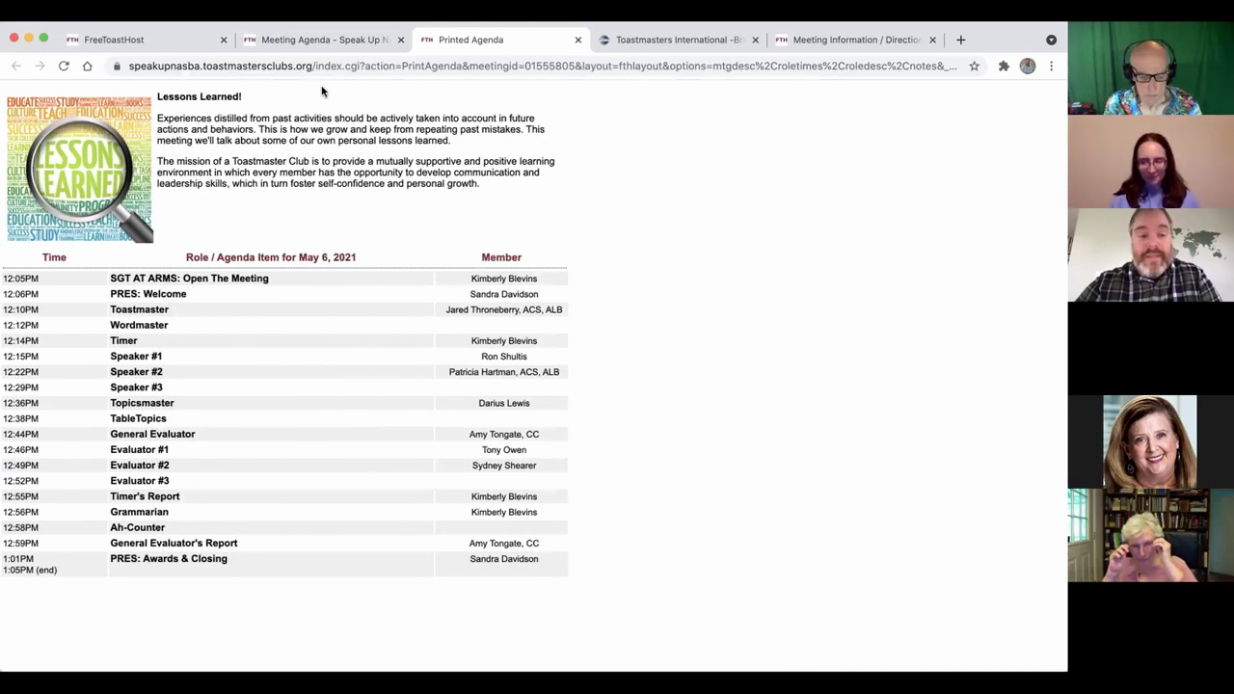
{"action": "left_click", "coordinate": [332, 39]}
Generate a TM Layout printable agenda in a new tab, skip printing, and go back to the agenda
{"action": "left_click", "coordinate": [724, 181]}
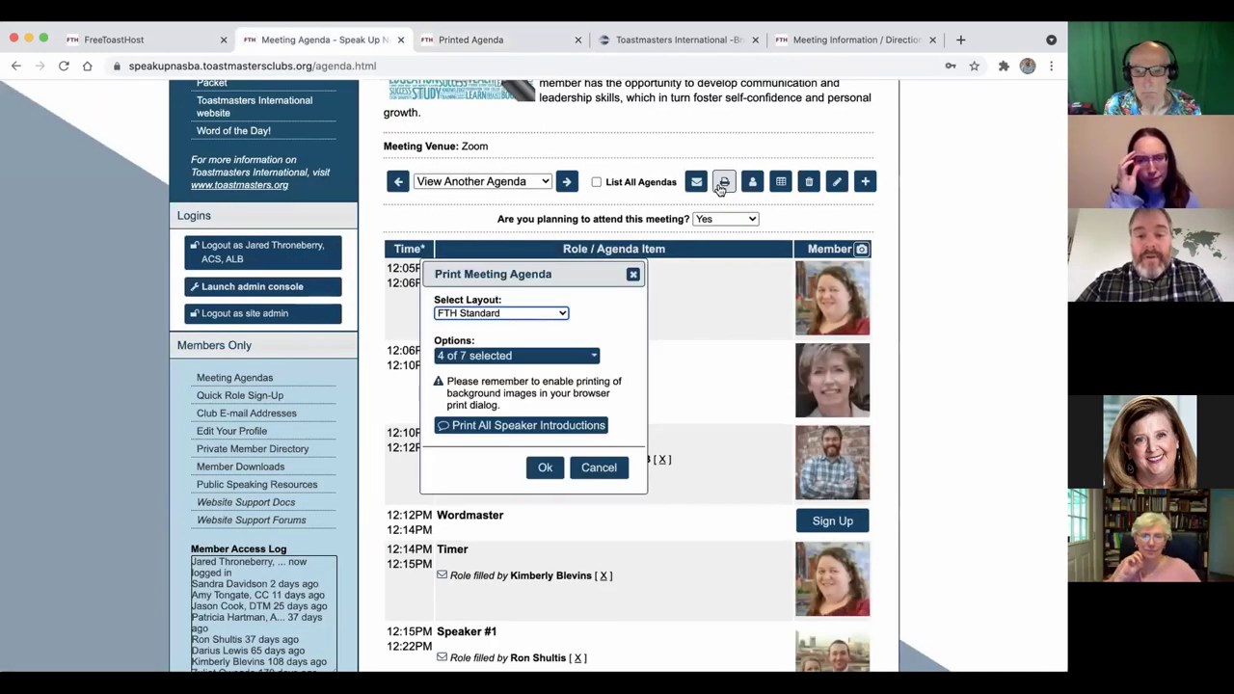
{"action": "left_click", "coordinate": [558, 318]}
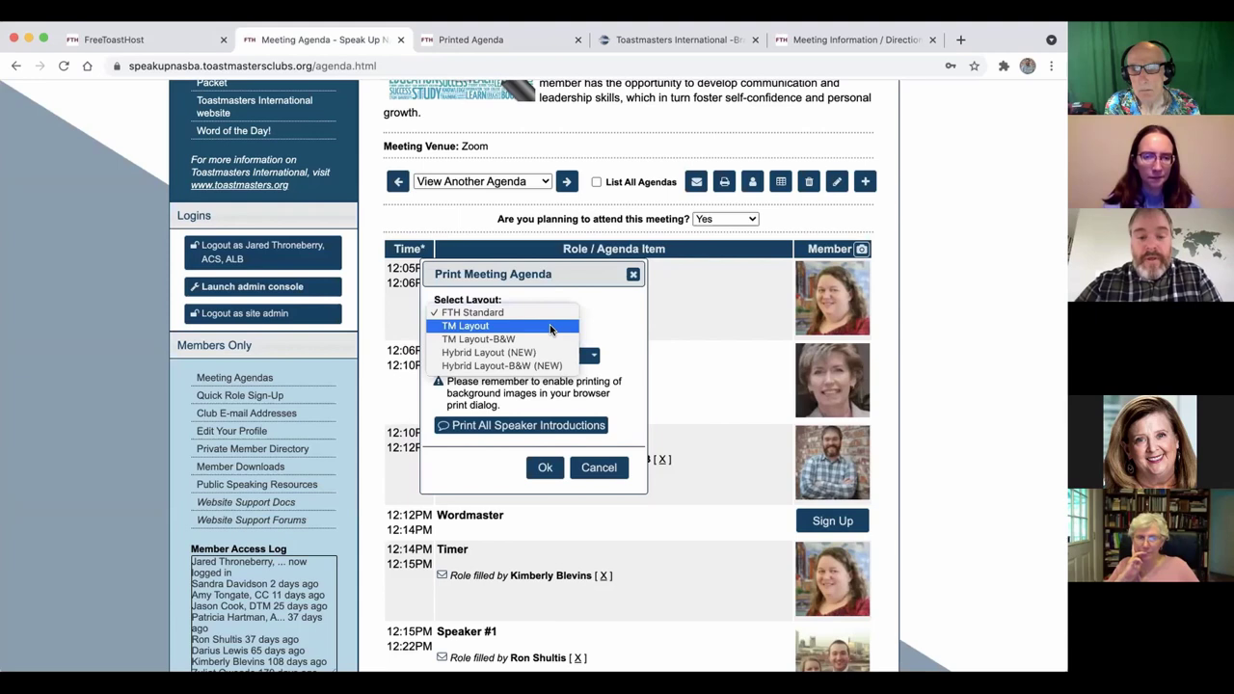
{"action": "left_click", "coordinate": [550, 325]}
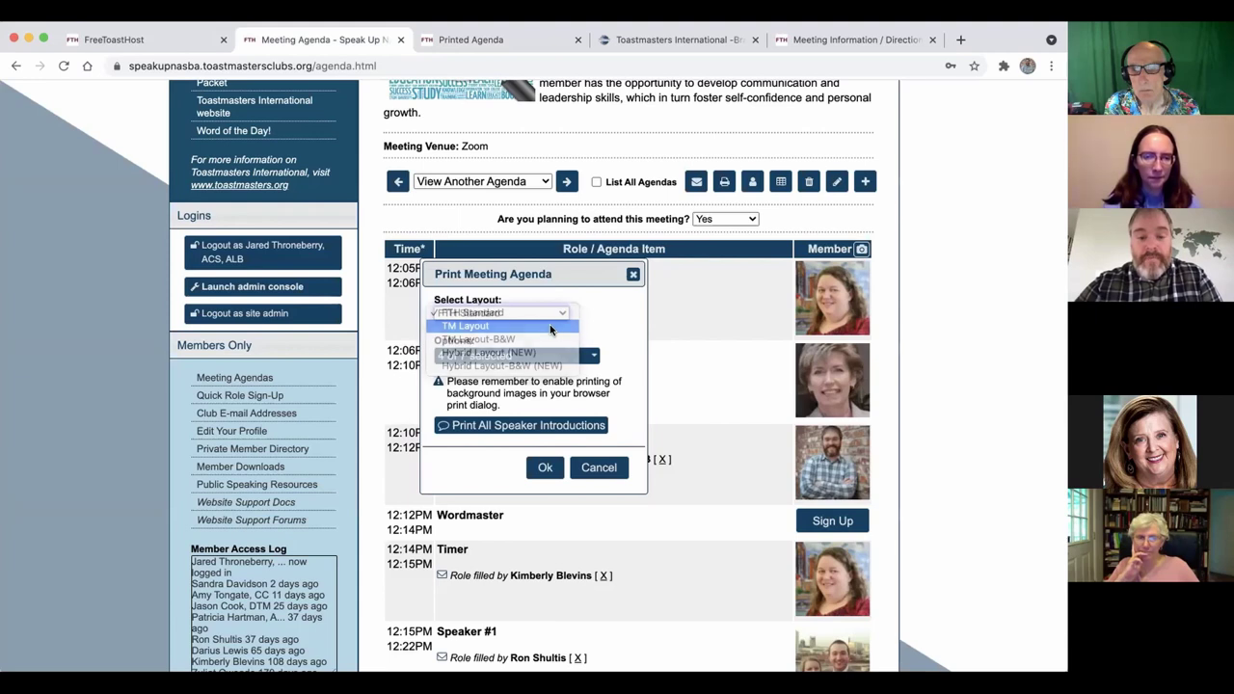
{"action": "left_click", "coordinate": [545, 473]}
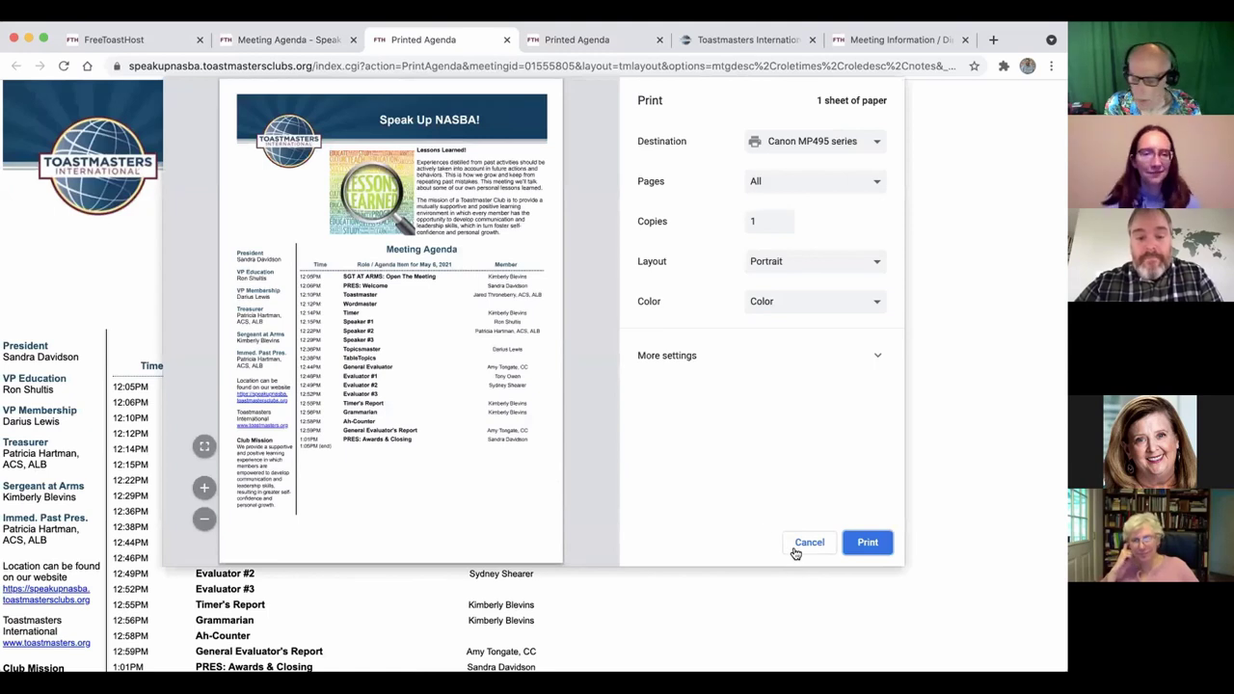
{"action": "left_click", "coordinate": [800, 543]}
{"action": "scroll", "coordinate": [542, 474], "scroll_direction": "down", "scroll_amount": 3}
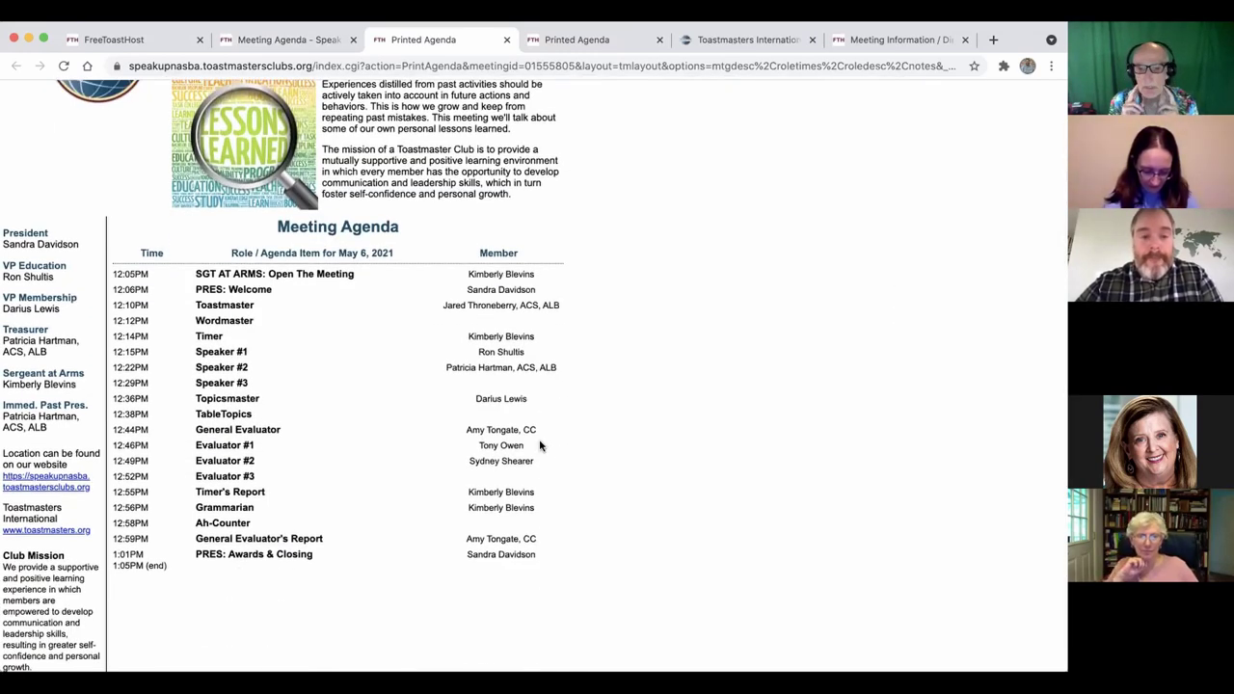
{"action": "left_click", "coordinate": [306, 44]}
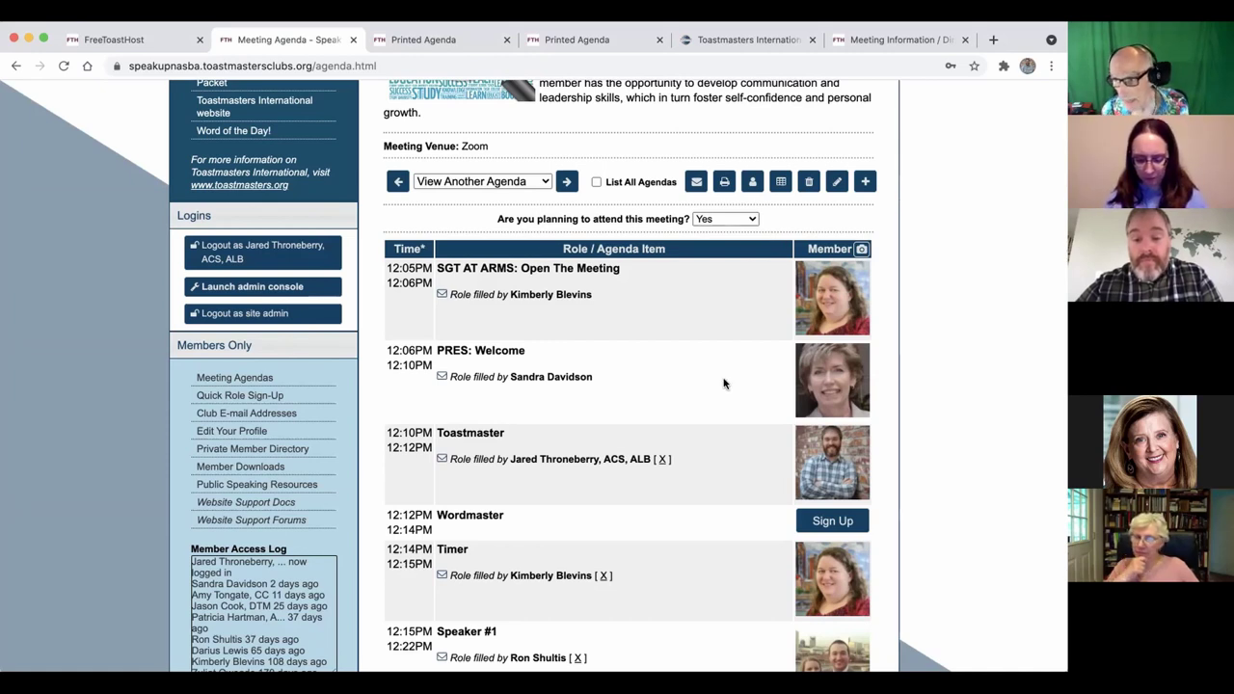
Scroll through the open page to review it
{"action": "scroll", "coordinate": [724, 385], "scroll_direction": "down", "scroll_amount": 2}
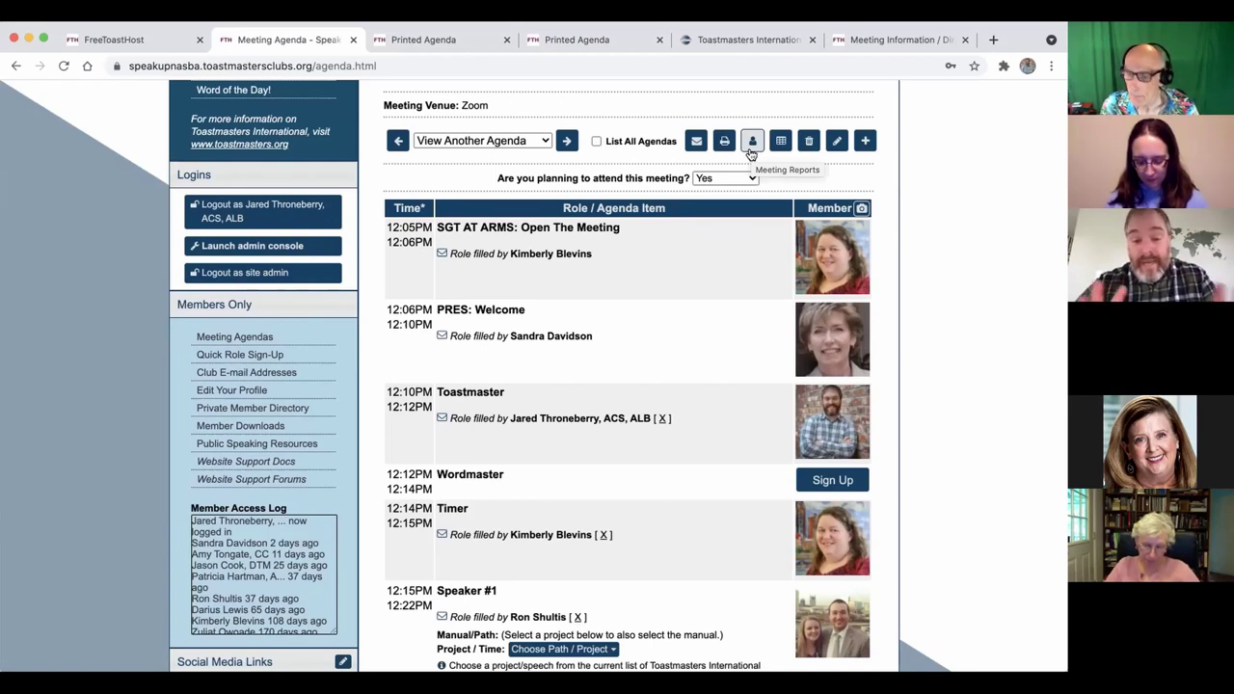
{"action": "scroll", "coordinate": [683, 438], "scroll_direction": "down", "scroll_amount": 5}
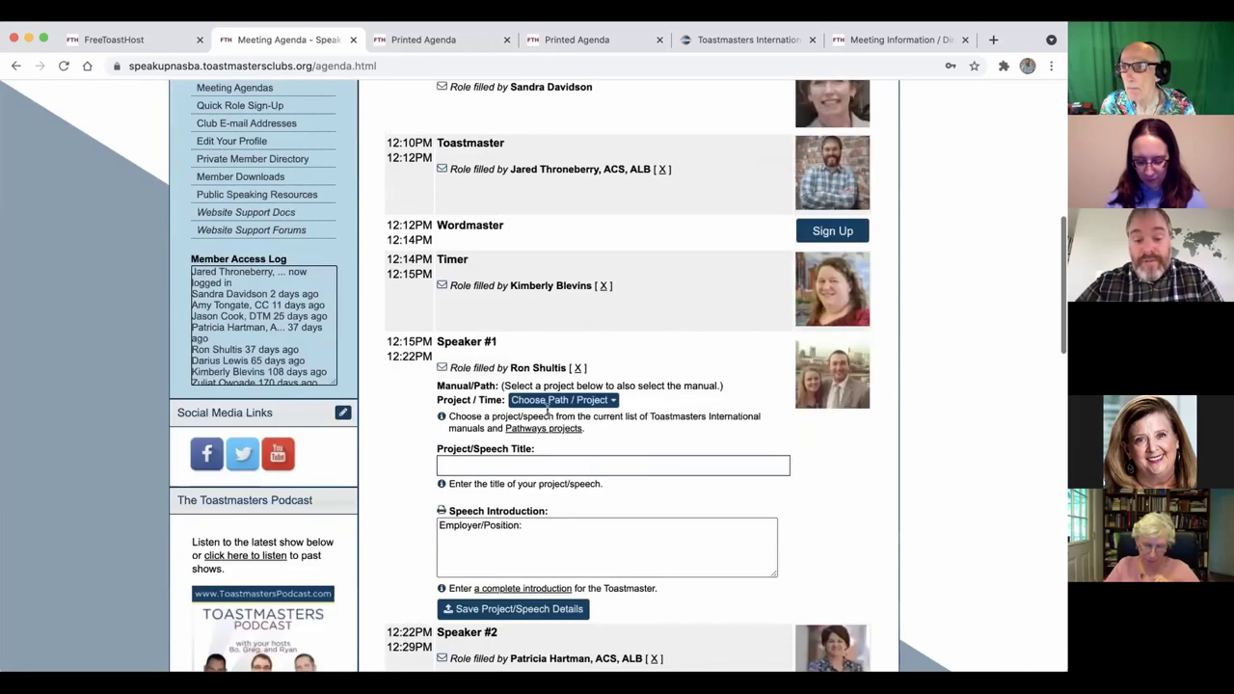
{"action": "scroll", "coordinate": [675, 434], "scroll_direction": "up", "scroll_amount": 7}
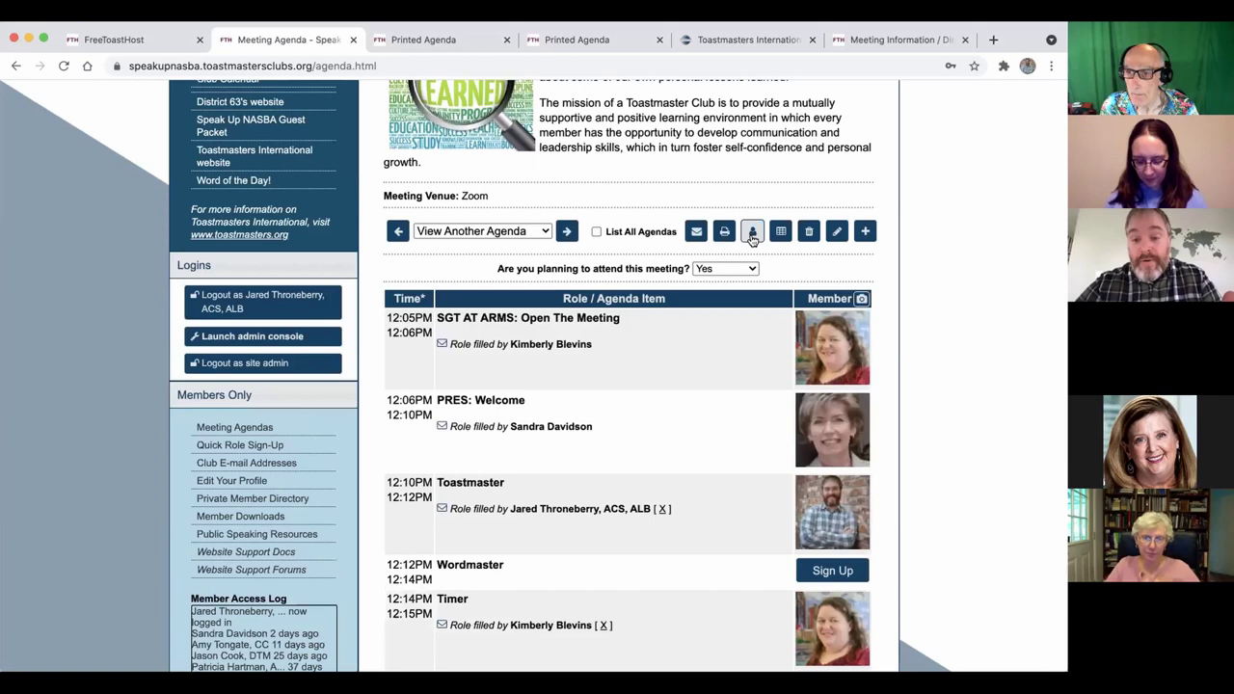
Run a Member Role Historical Report for one member covering all dates, skip printing, and scroll through it
{"action": "left_click", "coordinate": [753, 233]}
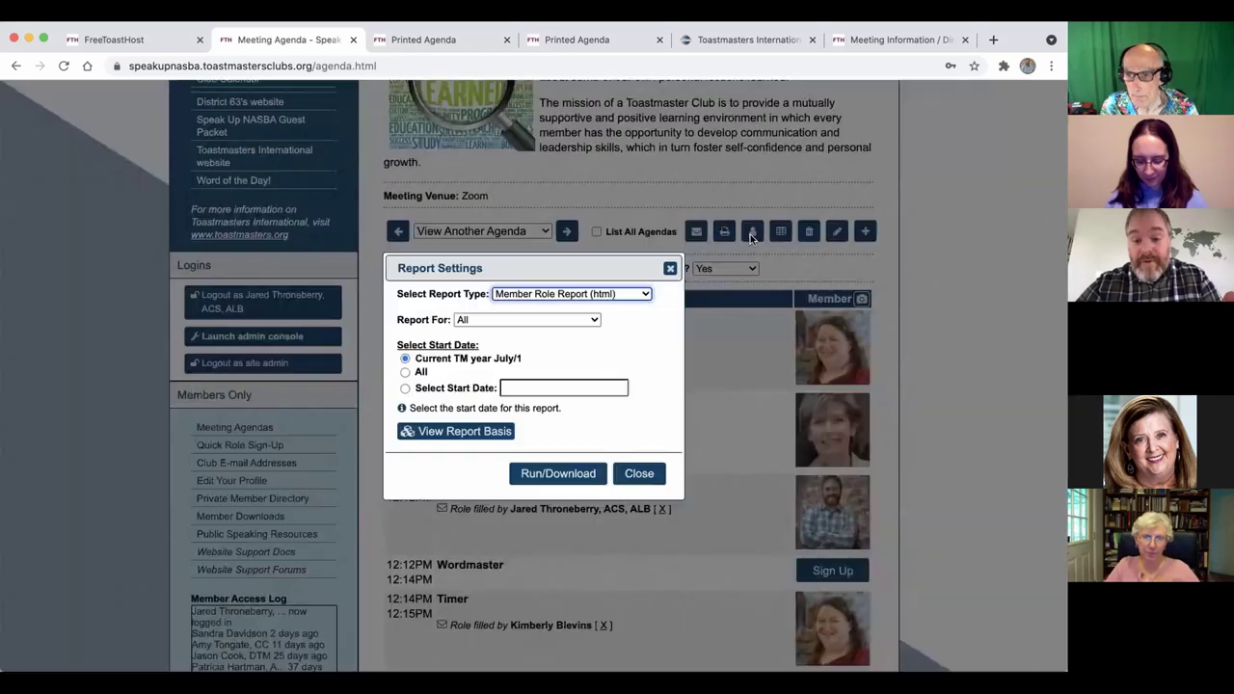
{"action": "left_click", "coordinate": [591, 295]}
{"action": "left_click", "coordinate": [587, 293]}
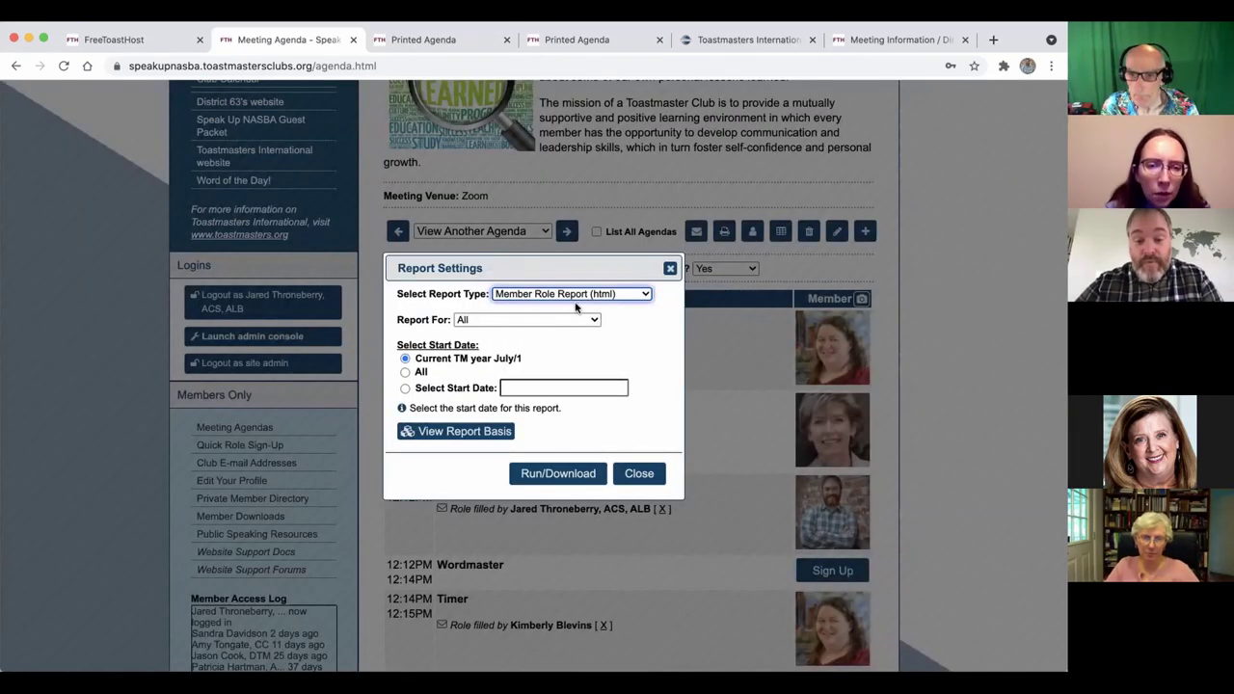
{"action": "left_click", "coordinate": [405, 373]}
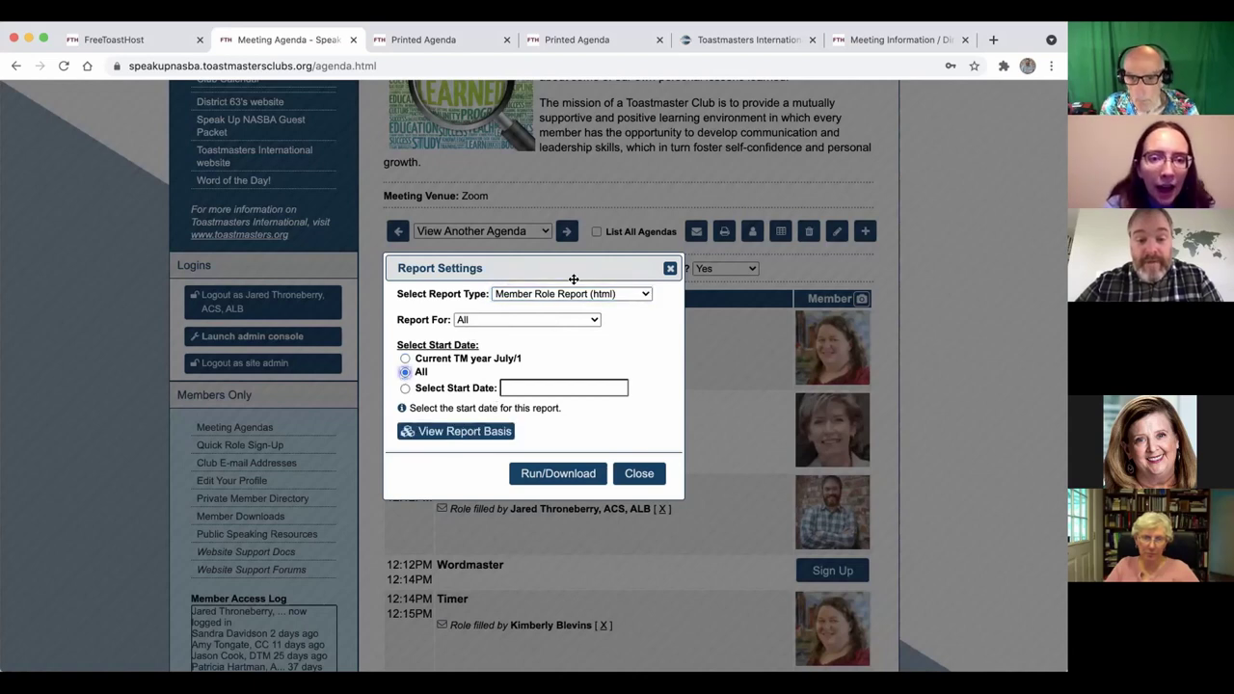
{"action": "left_click", "coordinate": [530, 320]}
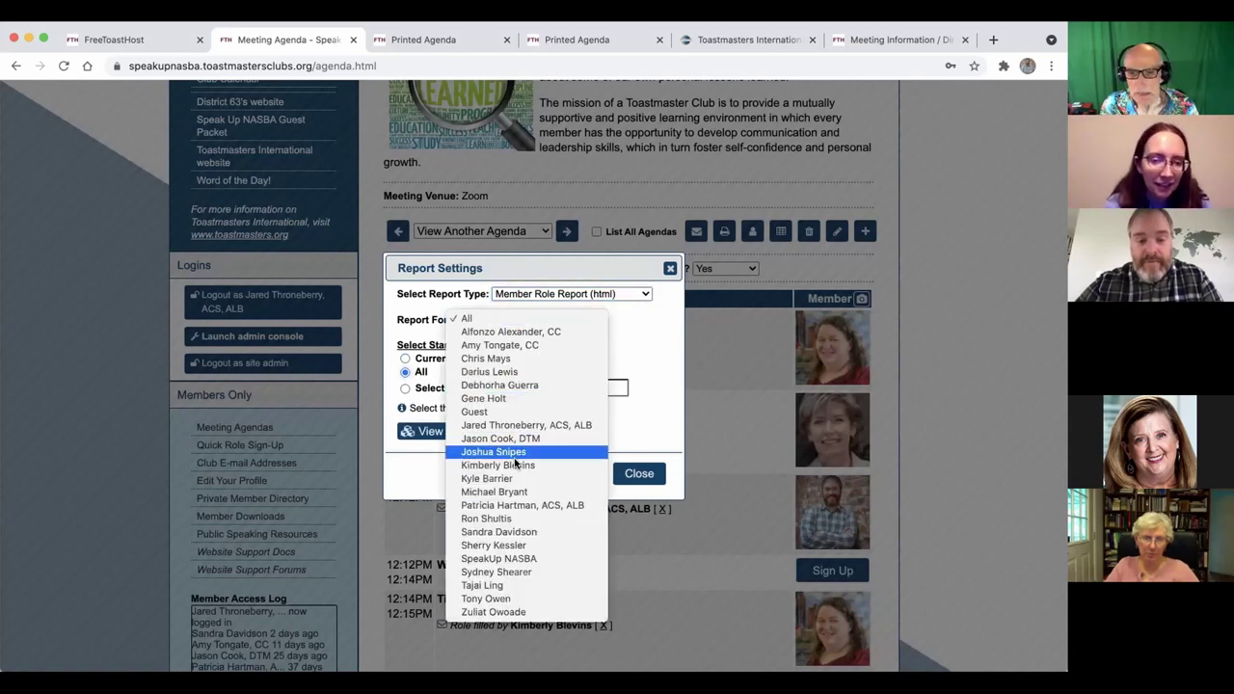
{"action": "left_click", "coordinate": [537, 425]}
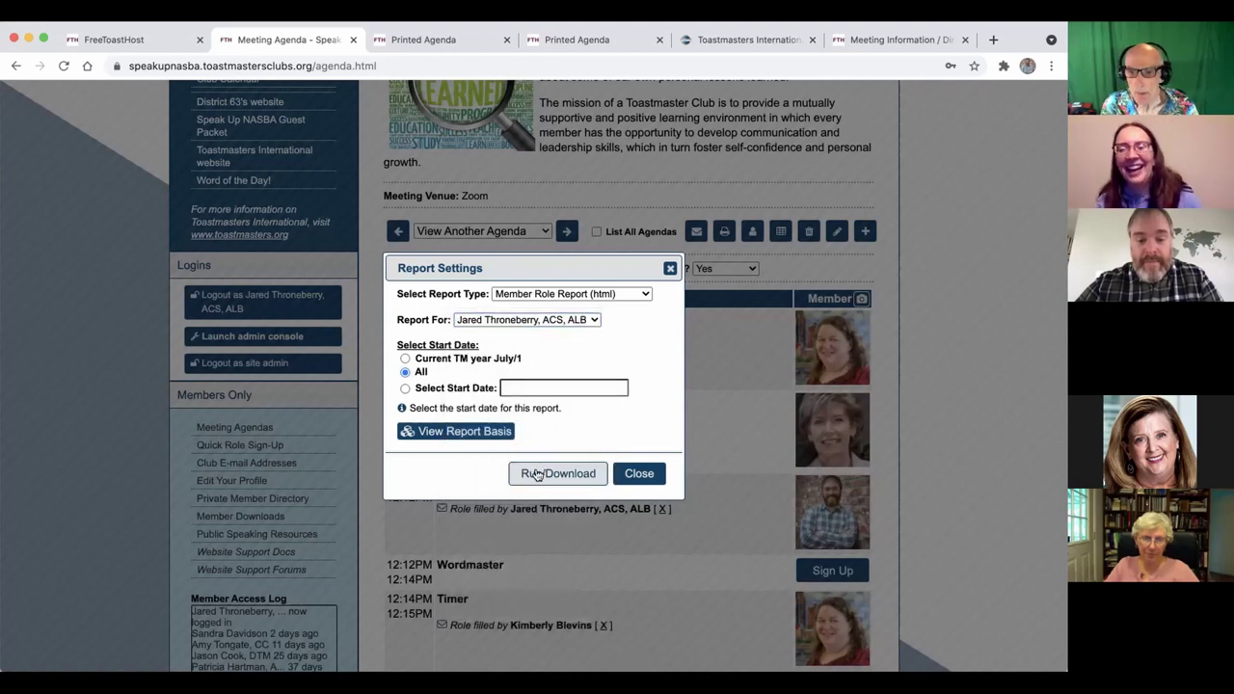
{"action": "left_click", "coordinate": [538, 475]}
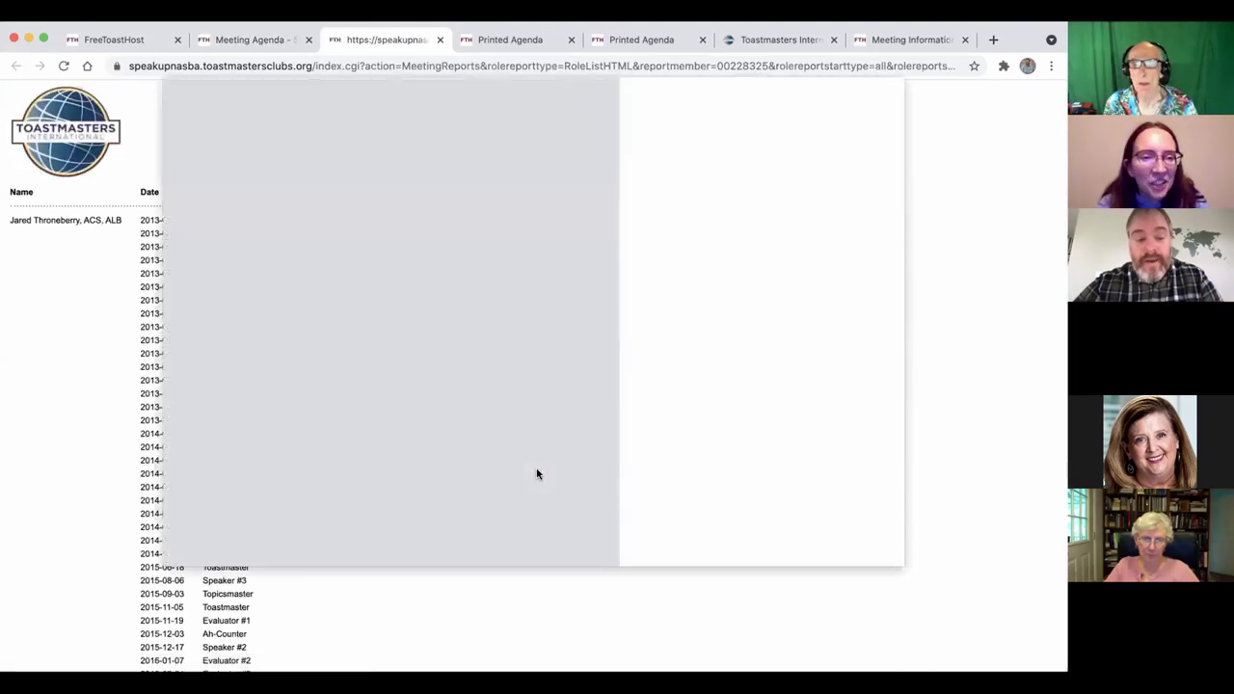
{"action": "left_click", "coordinate": [804, 543]}
{"action": "scroll", "coordinate": [469, 546], "scroll_direction": "down", "scroll_amount": 10}
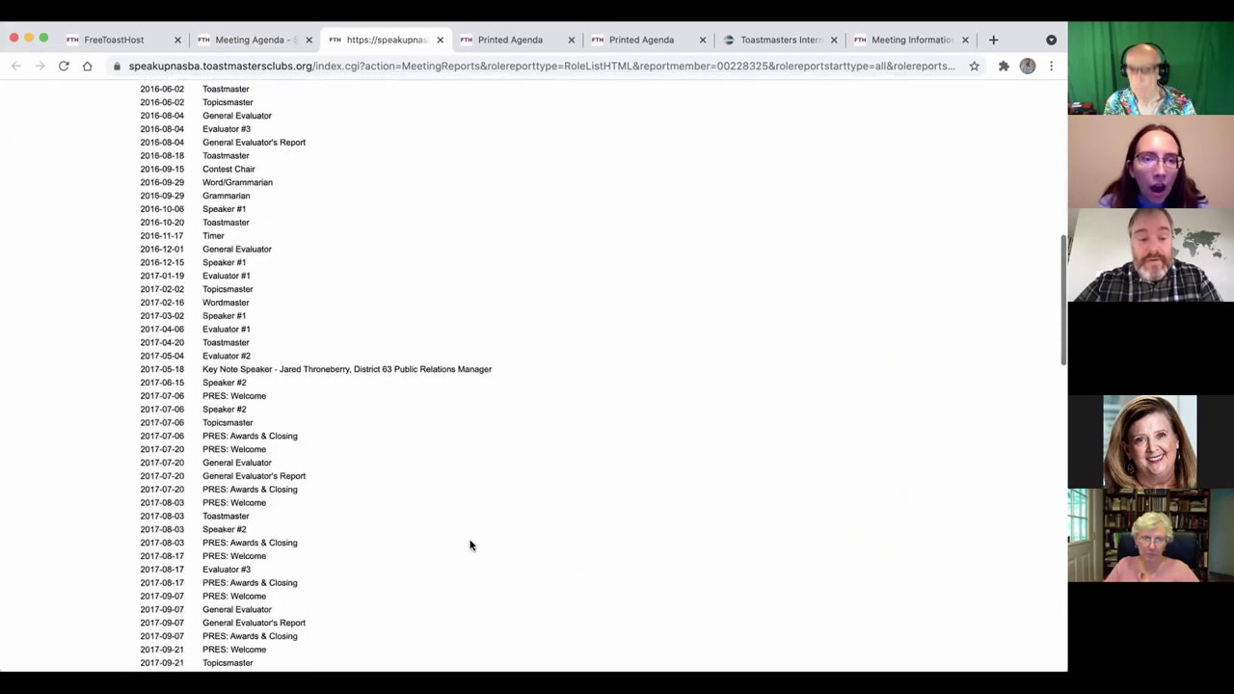
{"action": "scroll", "coordinate": [470, 546], "scroll_direction": "down", "scroll_amount": 15}
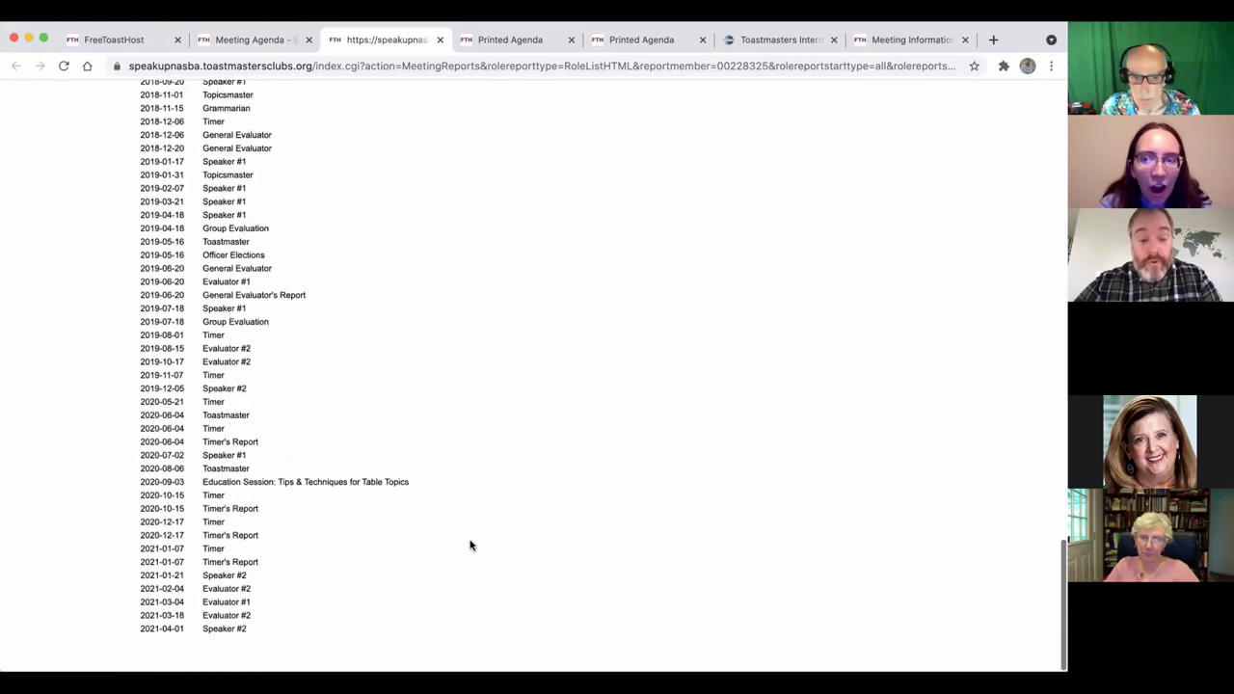
{"action": "scroll", "coordinate": [469, 546], "scroll_direction": "up", "scroll_amount": 20}
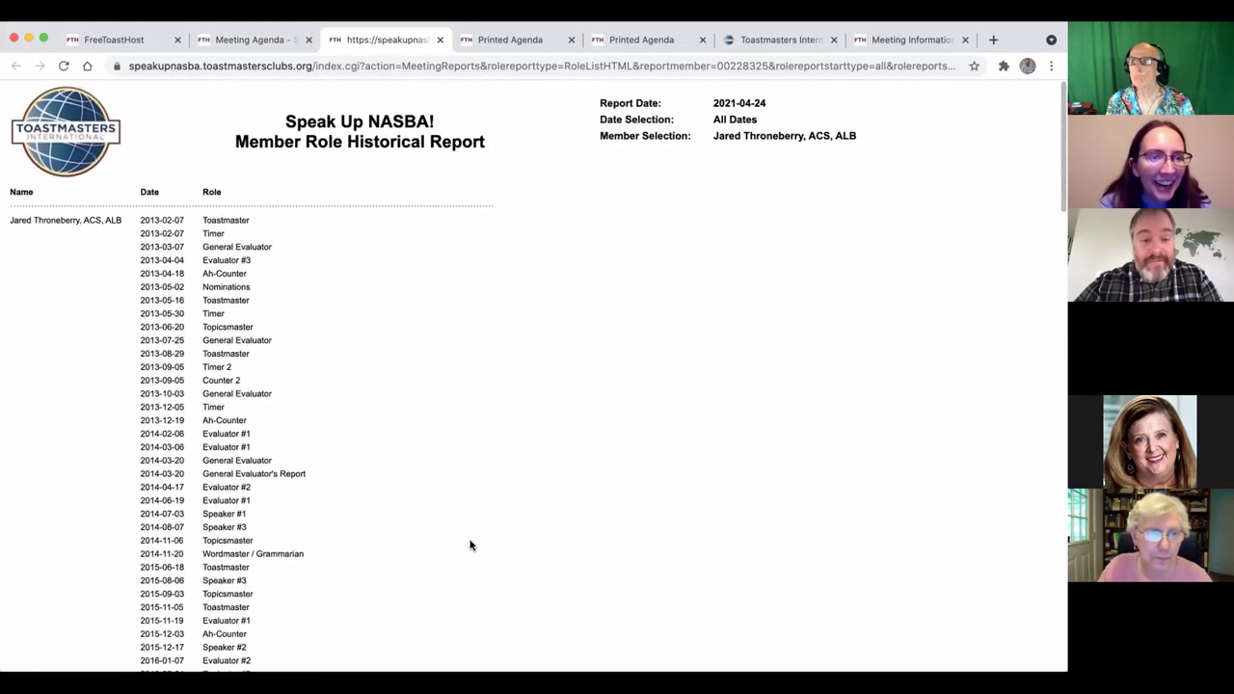
From the meeting agenda, run the Member Speech Report (html) for all dates, skipping printing
{"action": "left_click", "coordinate": [261, 39]}
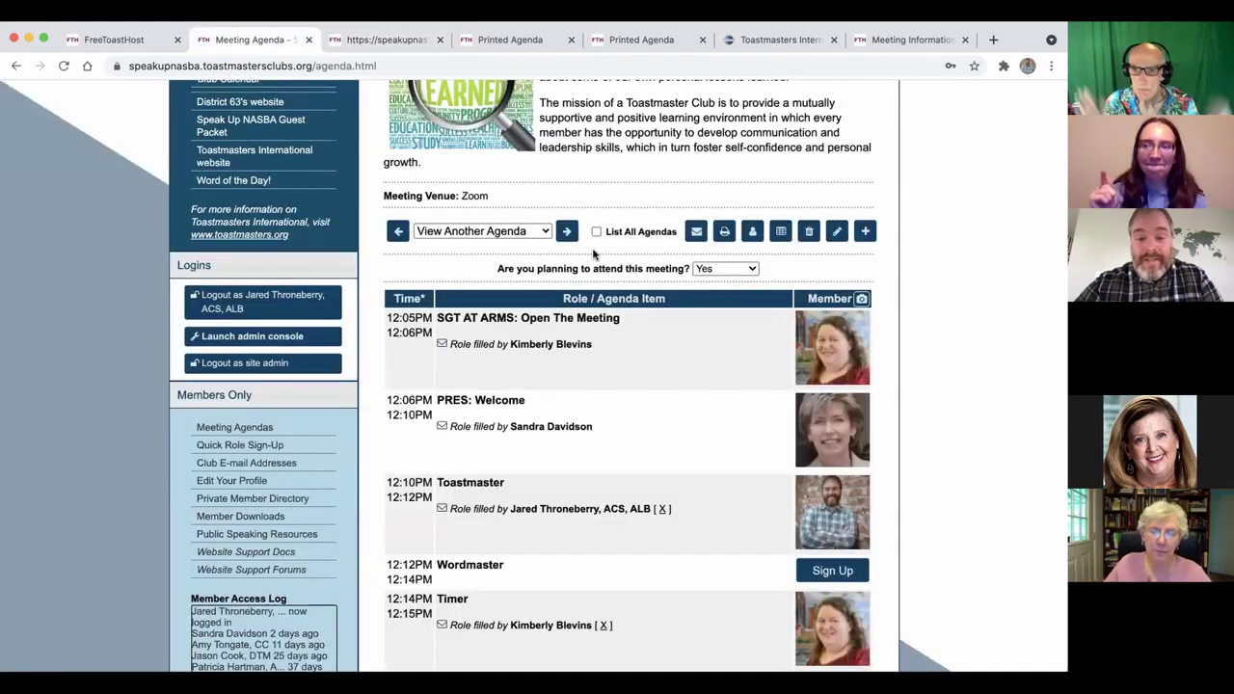
{"action": "left_click", "coordinate": [753, 232]}
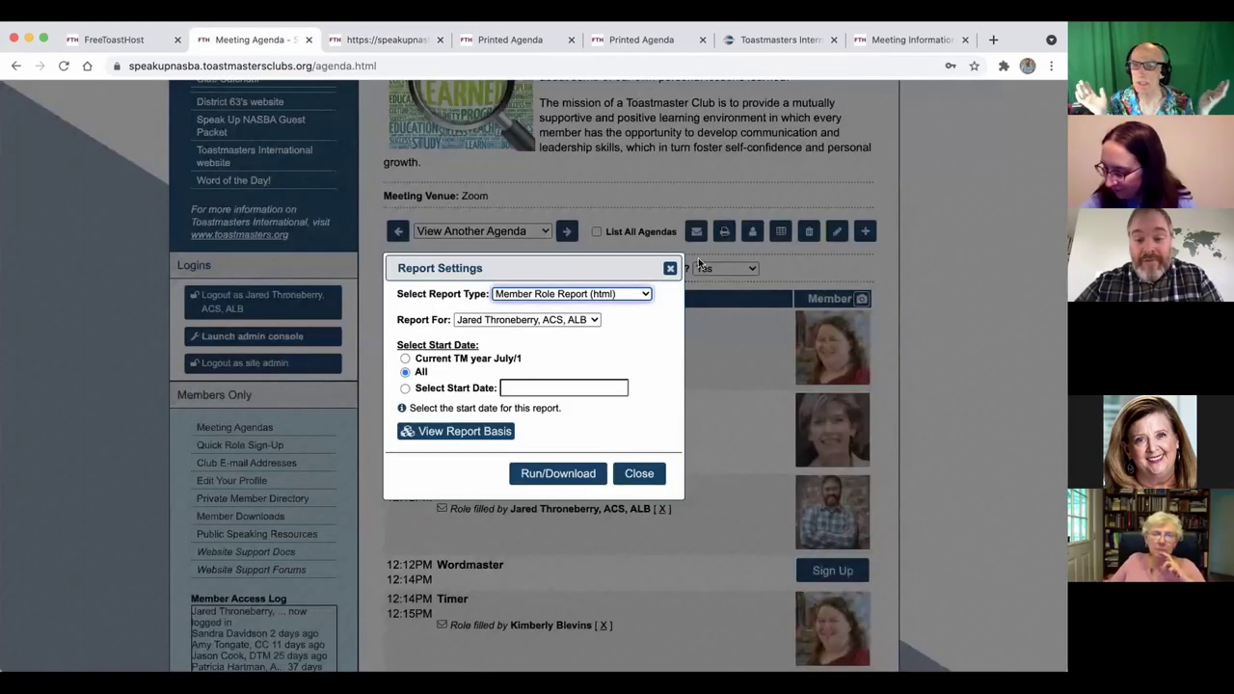
{"action": "left_click", "coordinate": [631, 294]}
{"action": "left_click", "coordinate": [628, 307]}
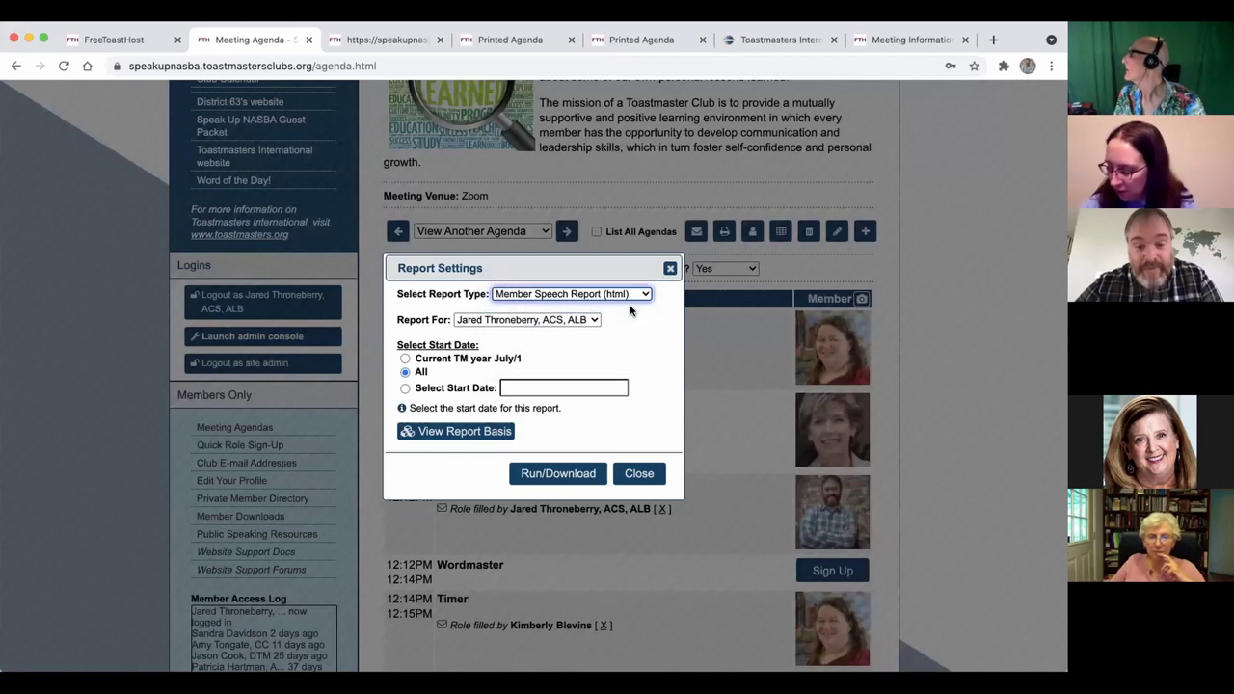
{"action": "left_click", "coordinate": [536, 479]}
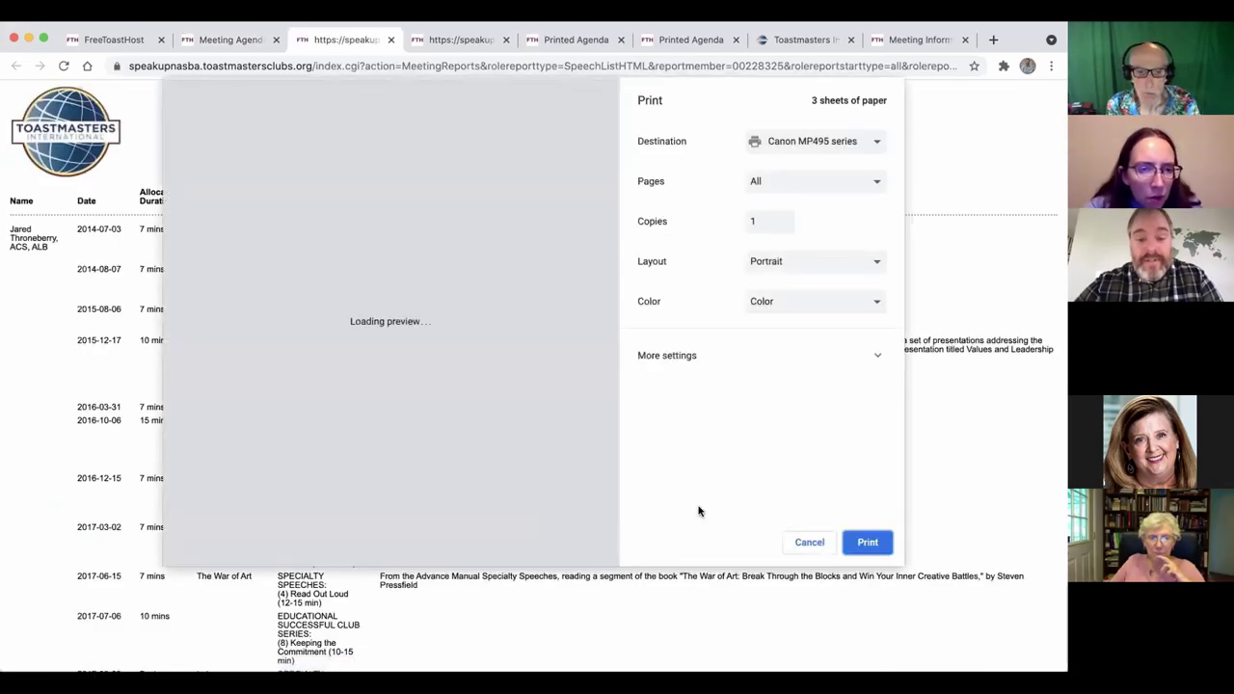
{"action": "left_click", "coordinate": [811, 543]}
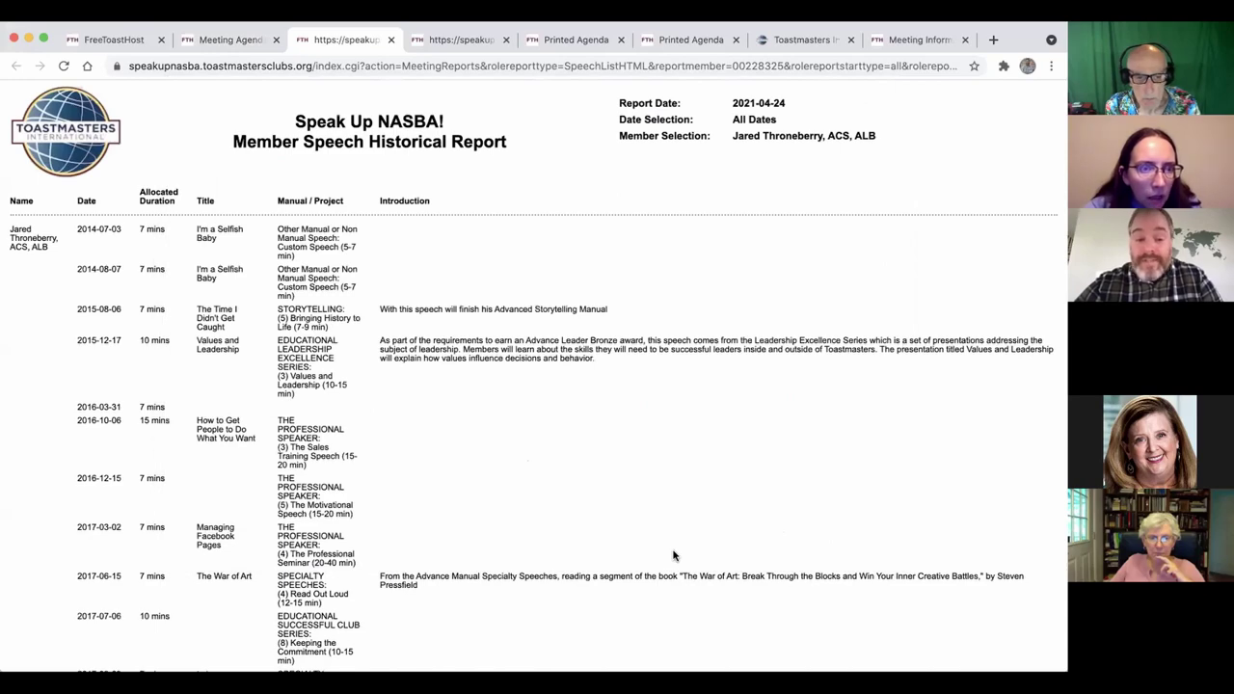
Scroll through the speech report, then move on to the later browser tabs
{"action": "scroll", "coordinate": [673, 556], "scroll_direction": "down", "scroll_amount": 10}
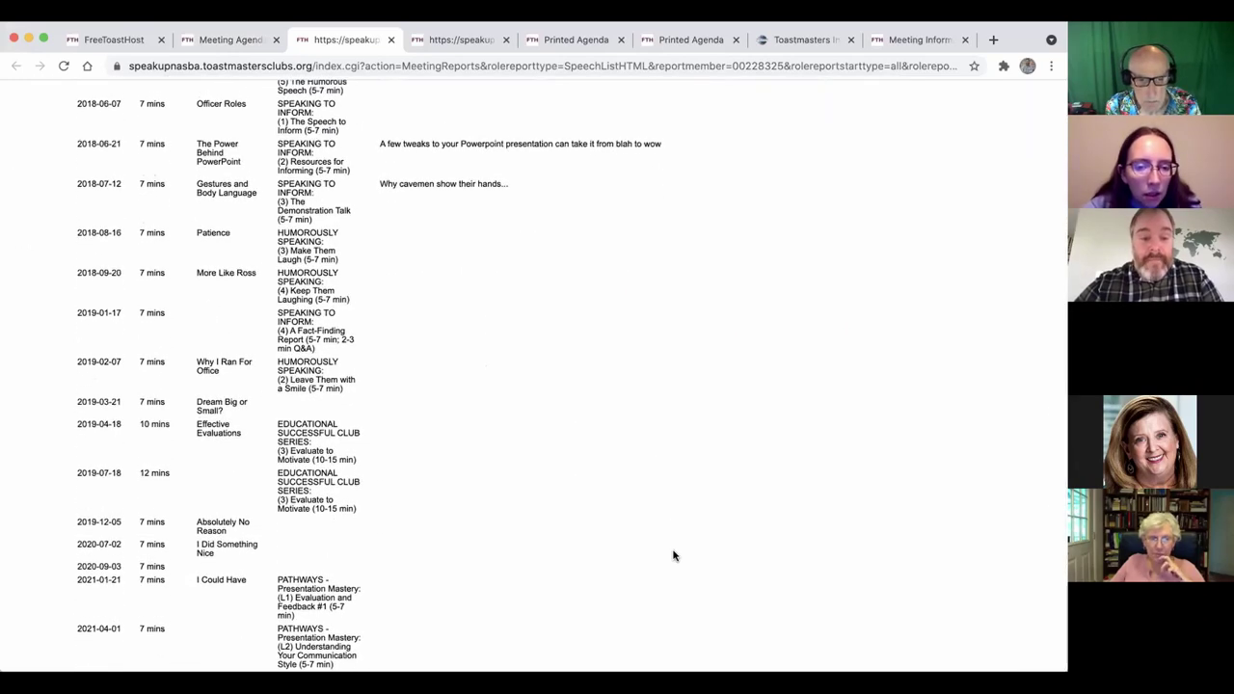
{"action": "scroll", "coordinate": [673, 556], "scroll_direction": "up", "scroll_amount": 10}
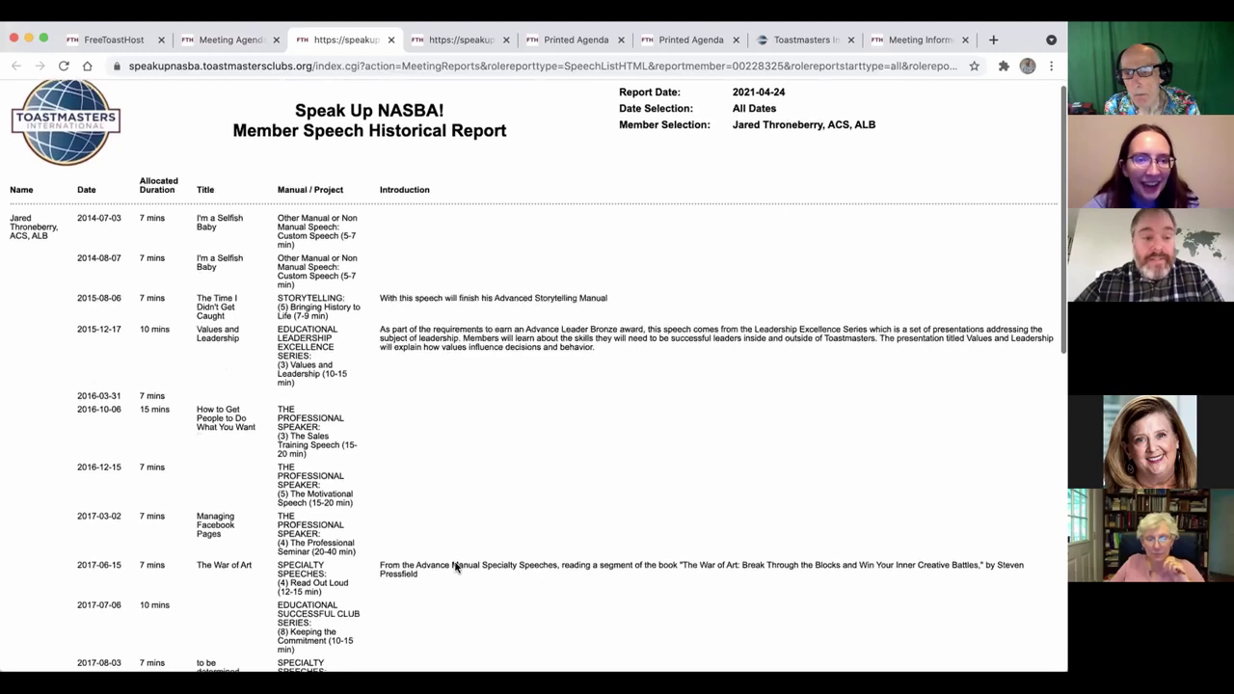
{"action": "scroll", "coordinate": [457, 567], "scroll_direction": "down", "scroll_amount": 10}
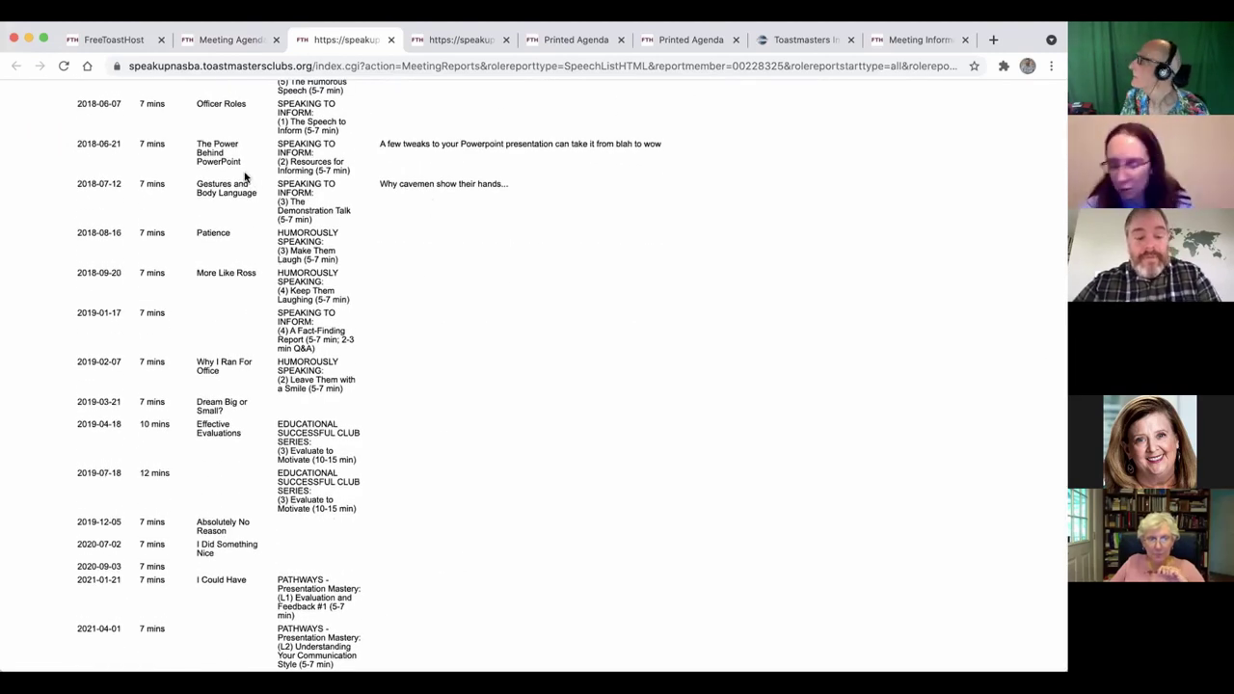
{"action": "key", "text": "ctrl+Tab"}
{"action": "key", "text": "ctrl+Tab"}
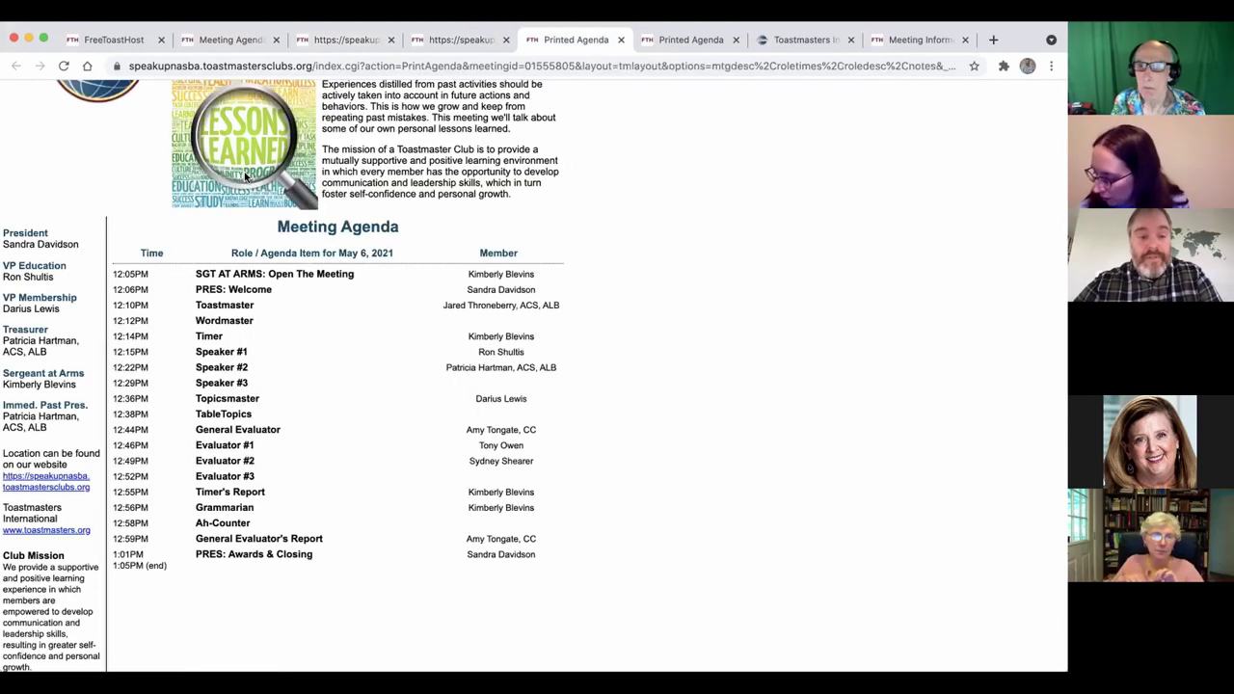
{"action": "key", "text": "ctrl+Tab"}
{"action": "key", "text": "ctrl+Tab"}
{"action": "key", "text": "ctrl+Tab"}
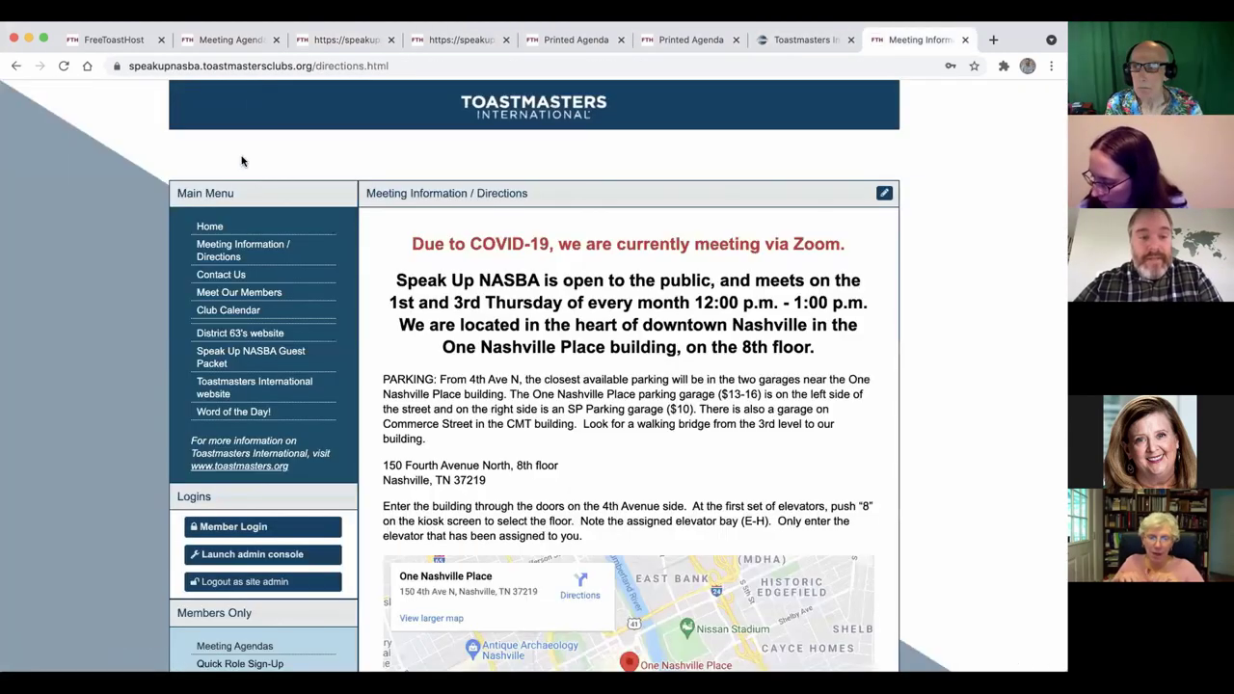
Return to the May 6 agenda and scroll through every role down to Meeting Notes and back
{"action": "left_click", "coordinate": [248, 44]}
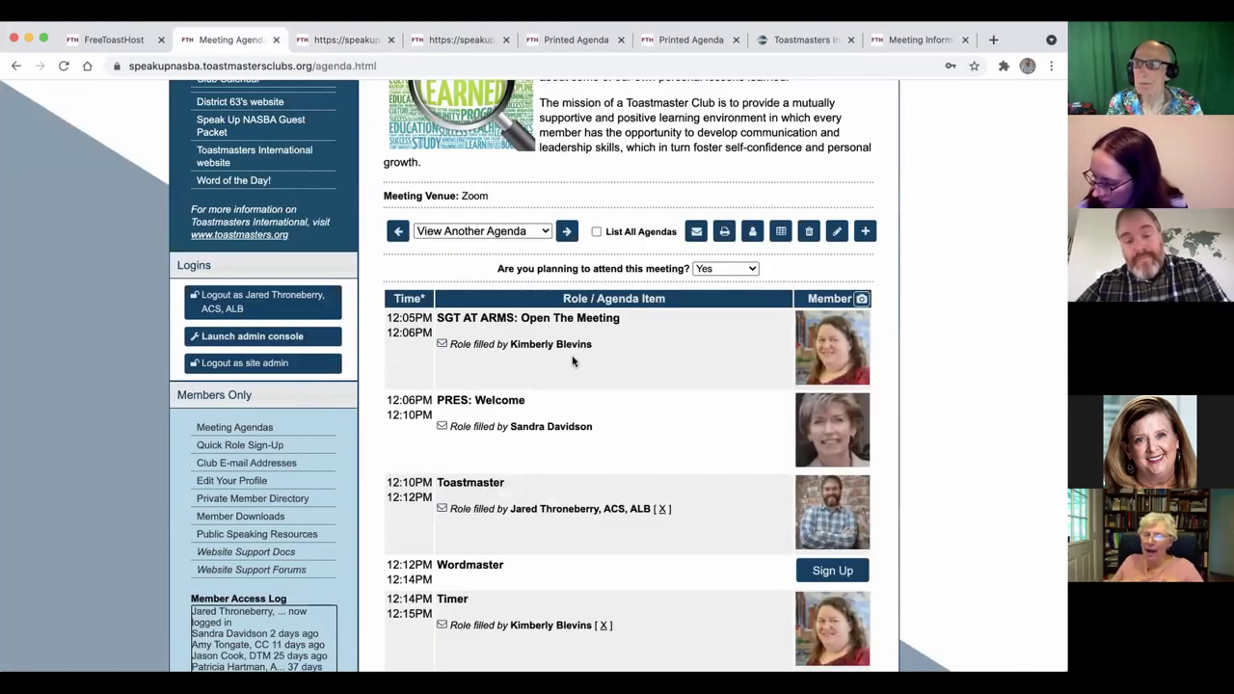
{"action": "scroll", "coordinate": [571, 361], "scroll_direction": "up", "scroll_amount": 2}
{"action": "scroll", "coordinate": [572, 361], "scroll_direction": "down", "scroll_amount": 3}
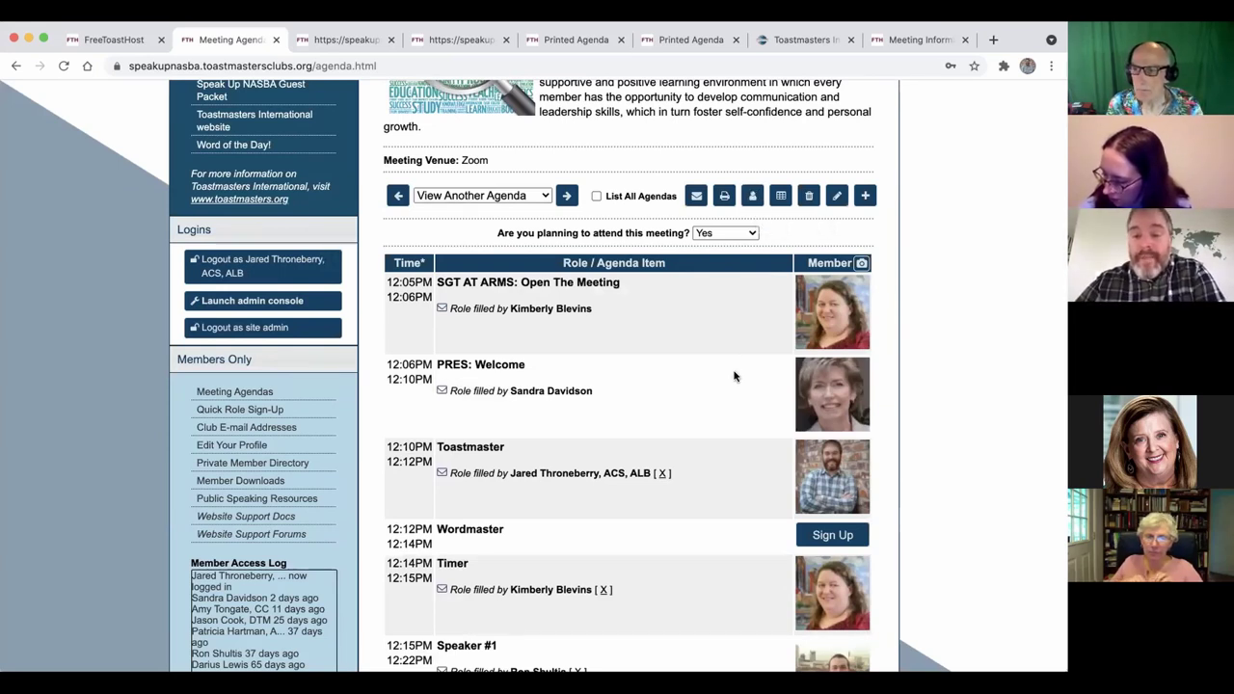
{"action": "scroll", "coordinate": [734, 376], "scroll_direction": "down", "scroll_amount": 1}
{"action": "scroll", "coordinate": [734, 376], "scroll_direction": "down", "scroll_amount": 3}
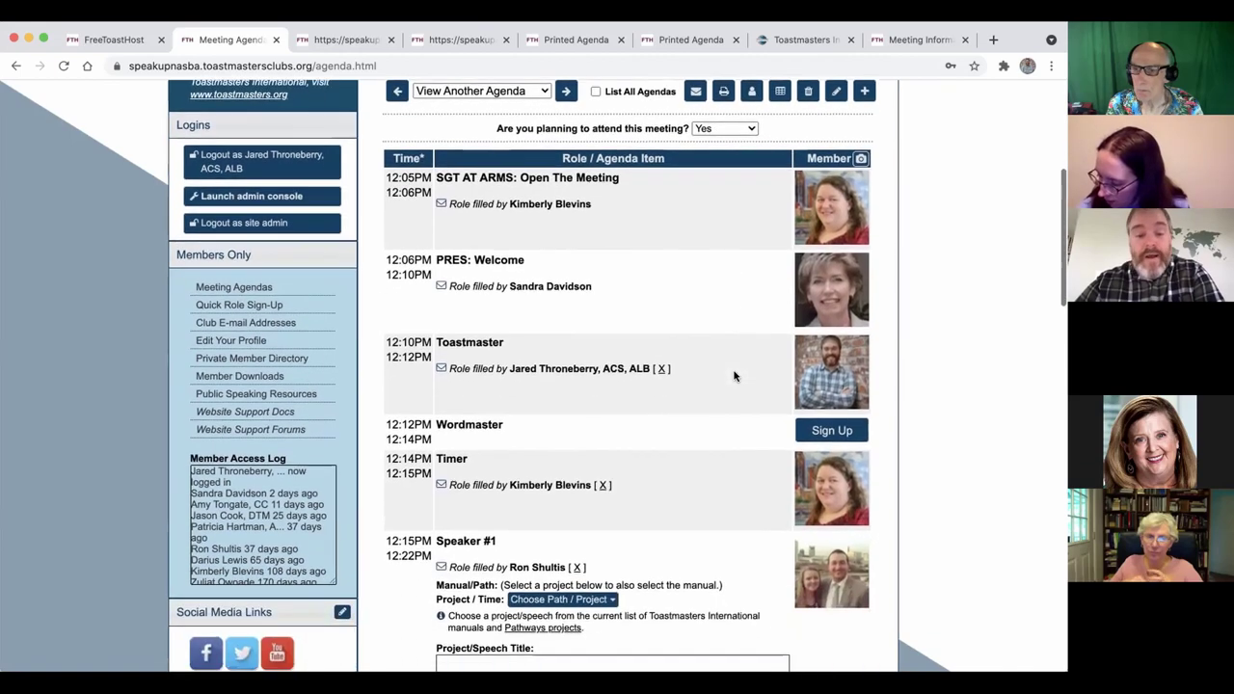
{"action": "scroll", "coordinate": [734, 376], "scroll_direction": "down", "scroll_amount": 10}
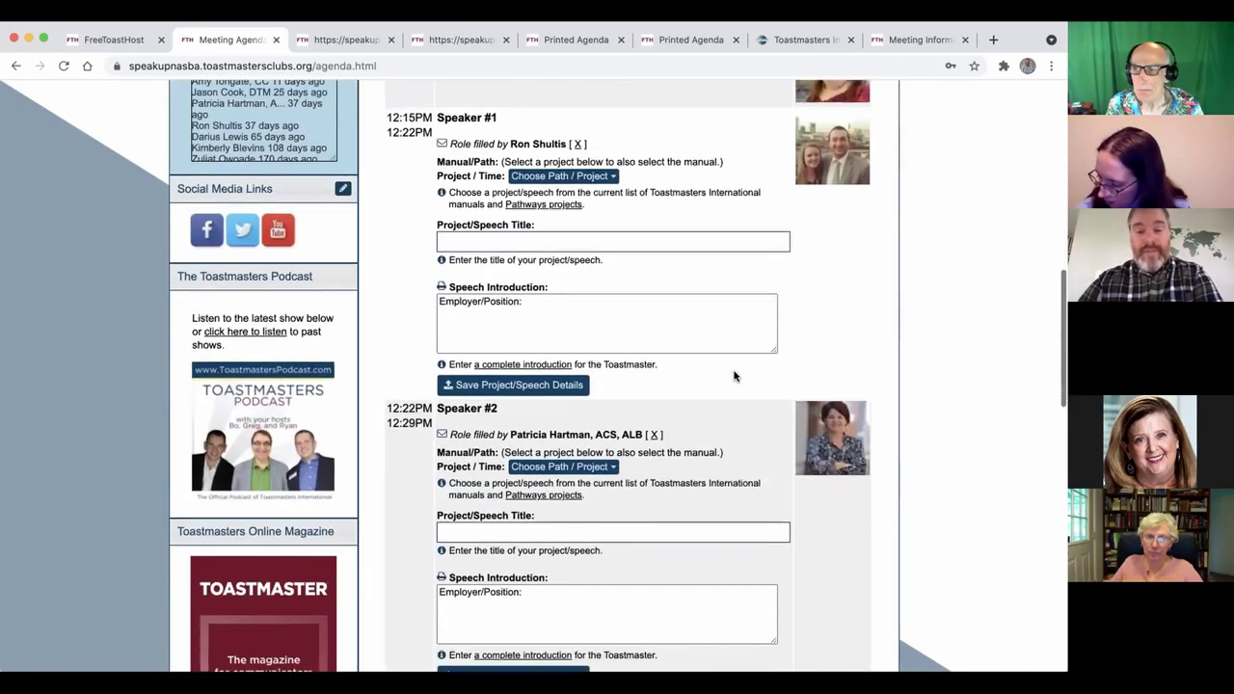
{"action": "scroll", "coordinate": [734, 376], "scroll_direction": "down", "scroll_amount": 15}
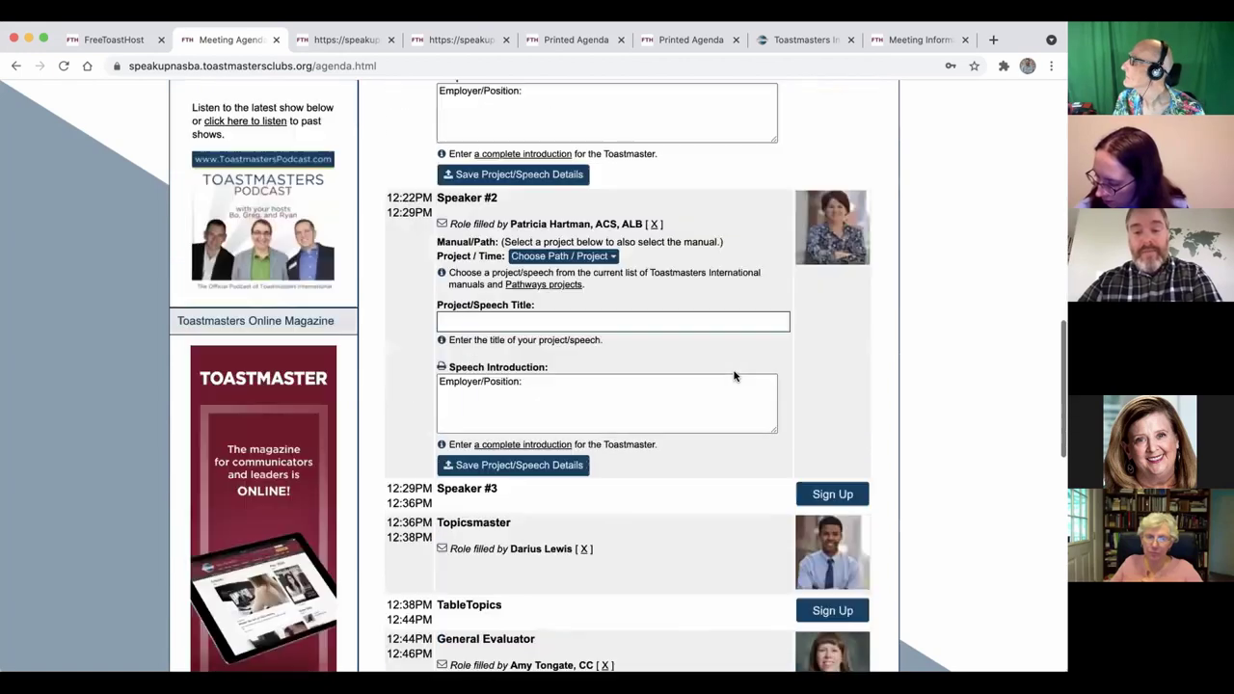
{"action": "scroll", "coordinate": [734, 377], "scroll_direction": "up", "scroll_amount": 20}
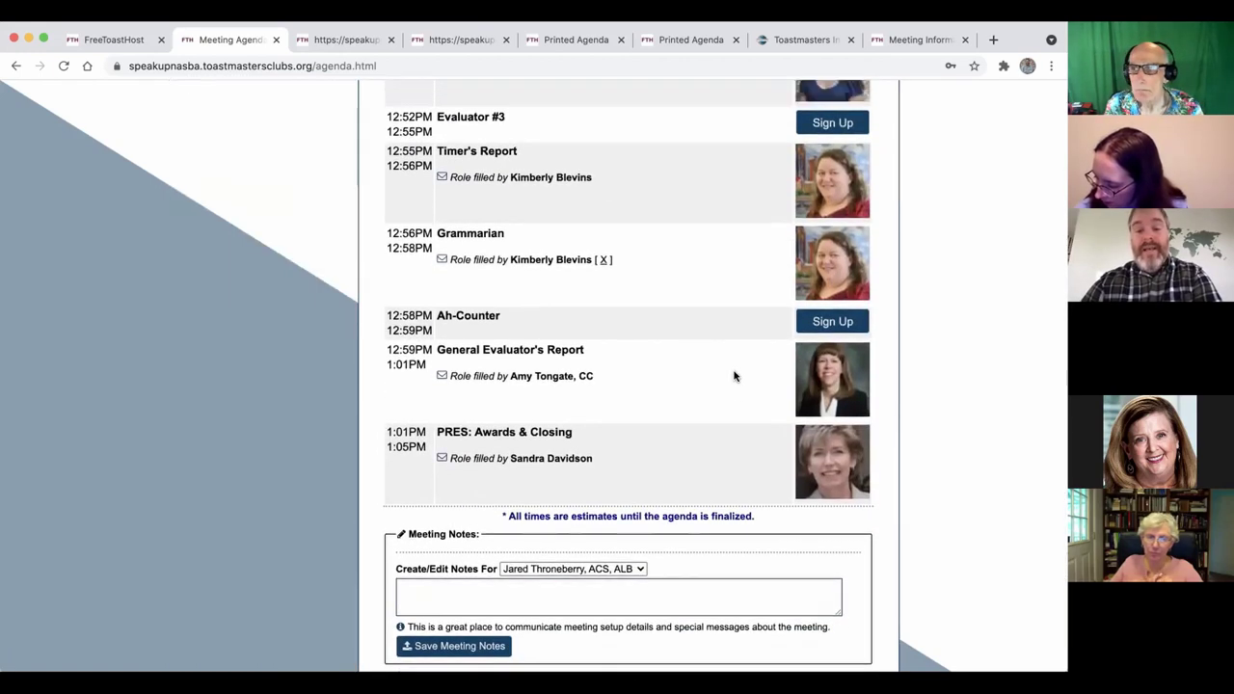
{"action": "scroll", "coordinate": [734, 376], "scroll_direction": "up", "scroll_amount": 4}
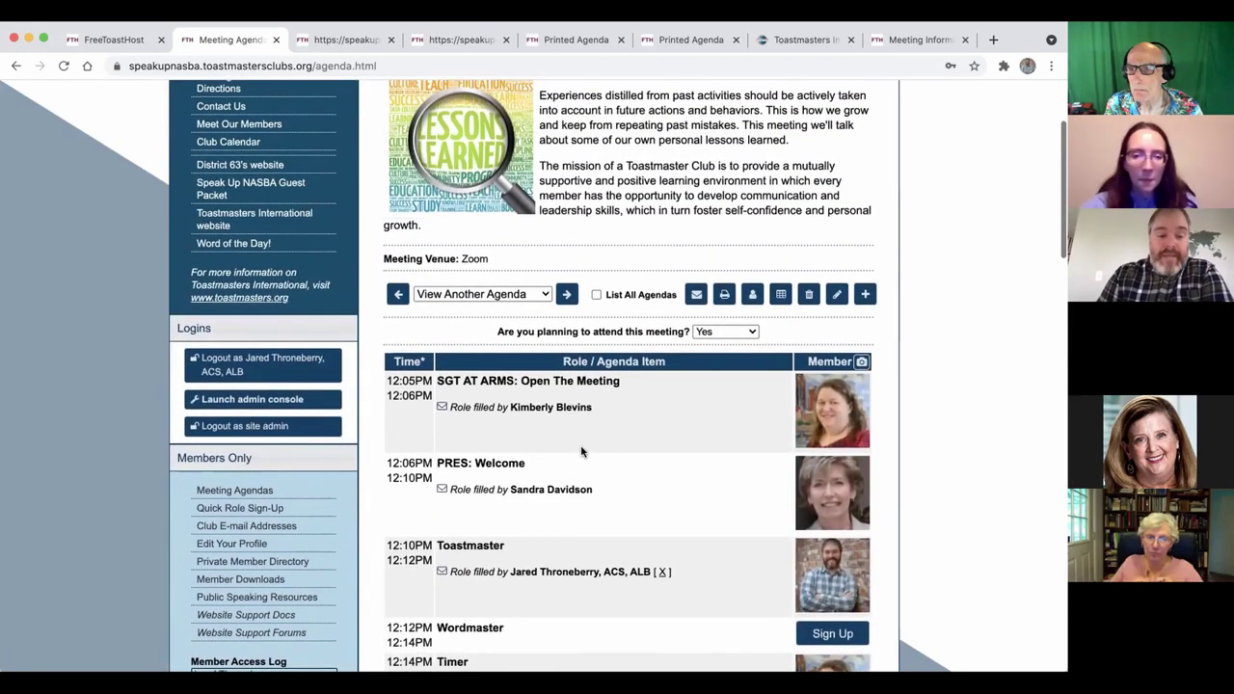
Open Meeting Agenda Settings from the admin console and review its Global Settings, including past meetings listed
{"action": "left_click", "coordinate": [262, 397]}
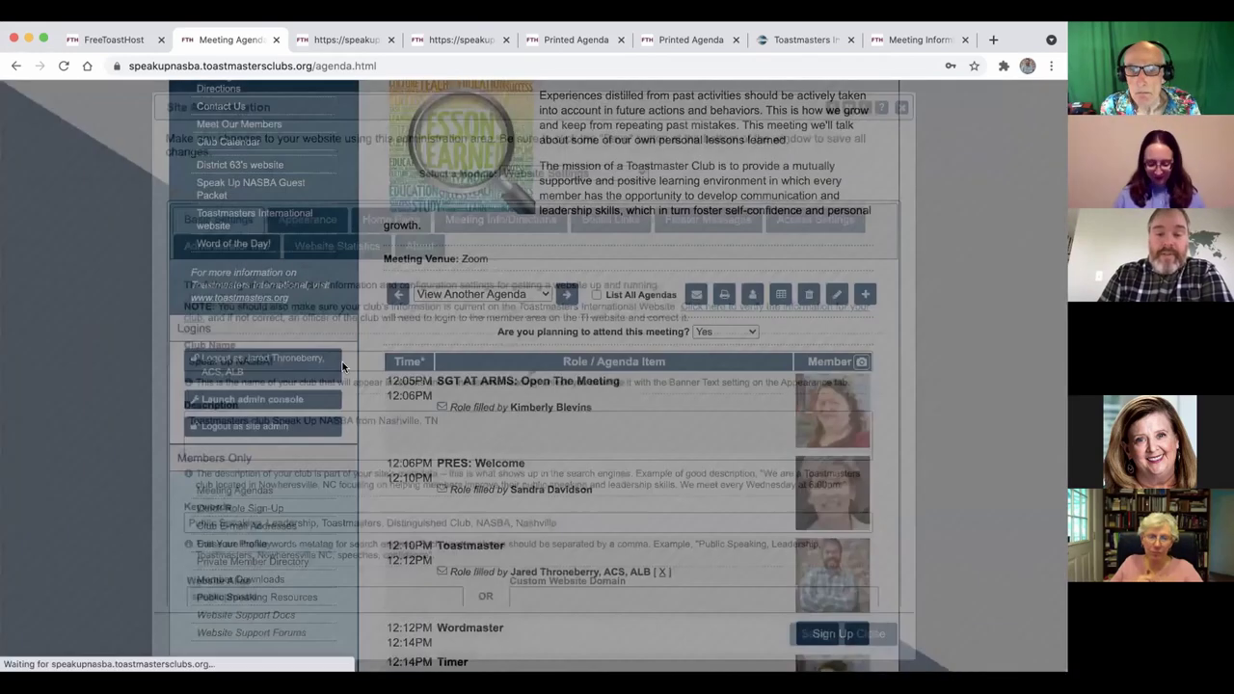
{"action": "left_click", "coordinate": [568, 175]}
{"action": "left_click", "coordinate": [559, 252]}
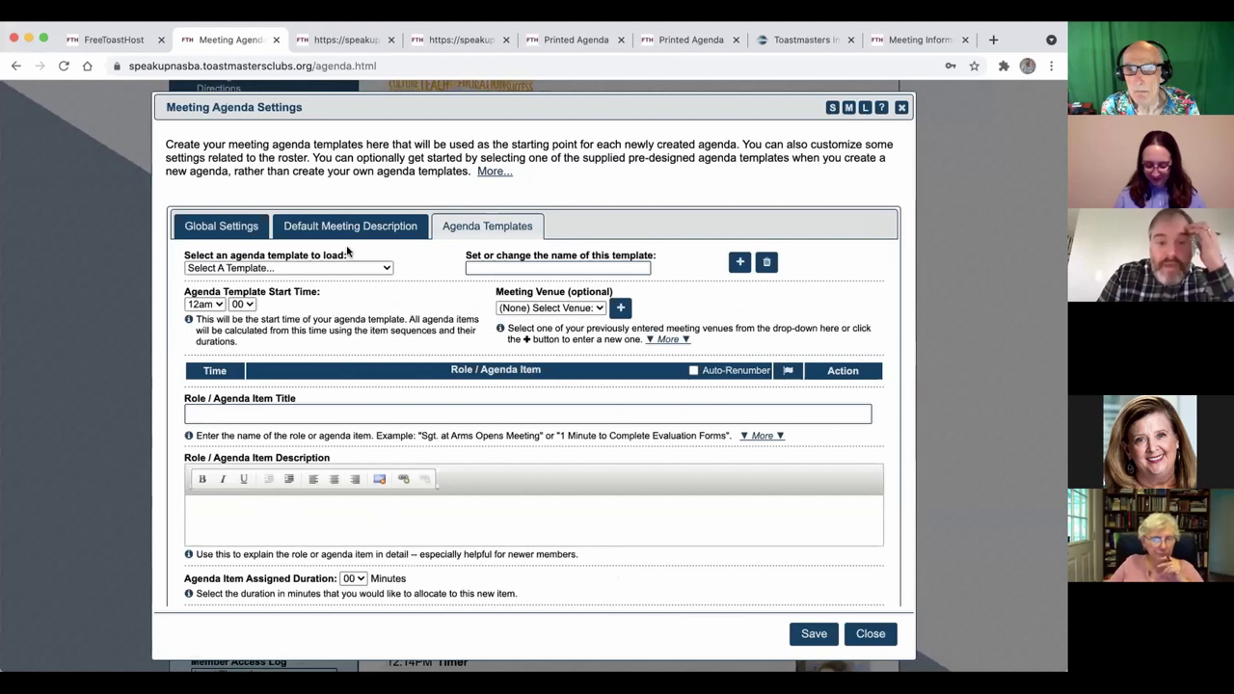
{"action": "left_click", "coordinate": [227, 231]}
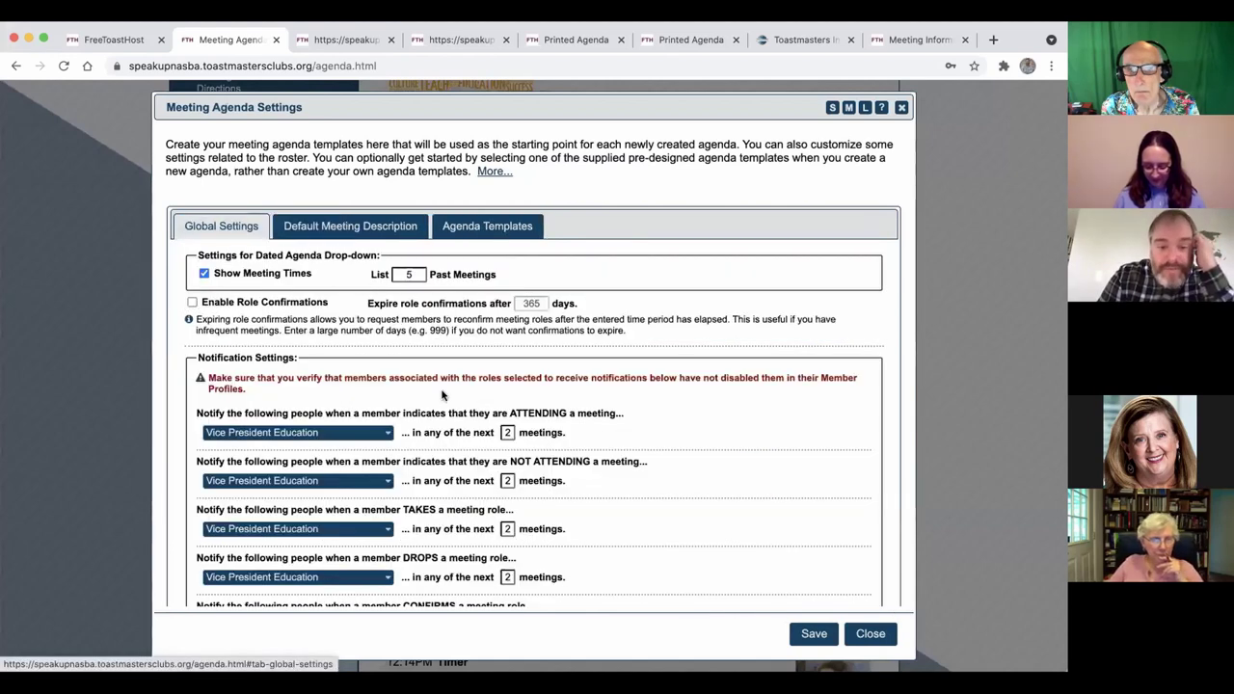
{"action": "scroll", "coordinate": [366, 249], "scroll_direction": "down", "scroll_amount": 1}
{"action": "left_click", "coordinate": [414, 258]}
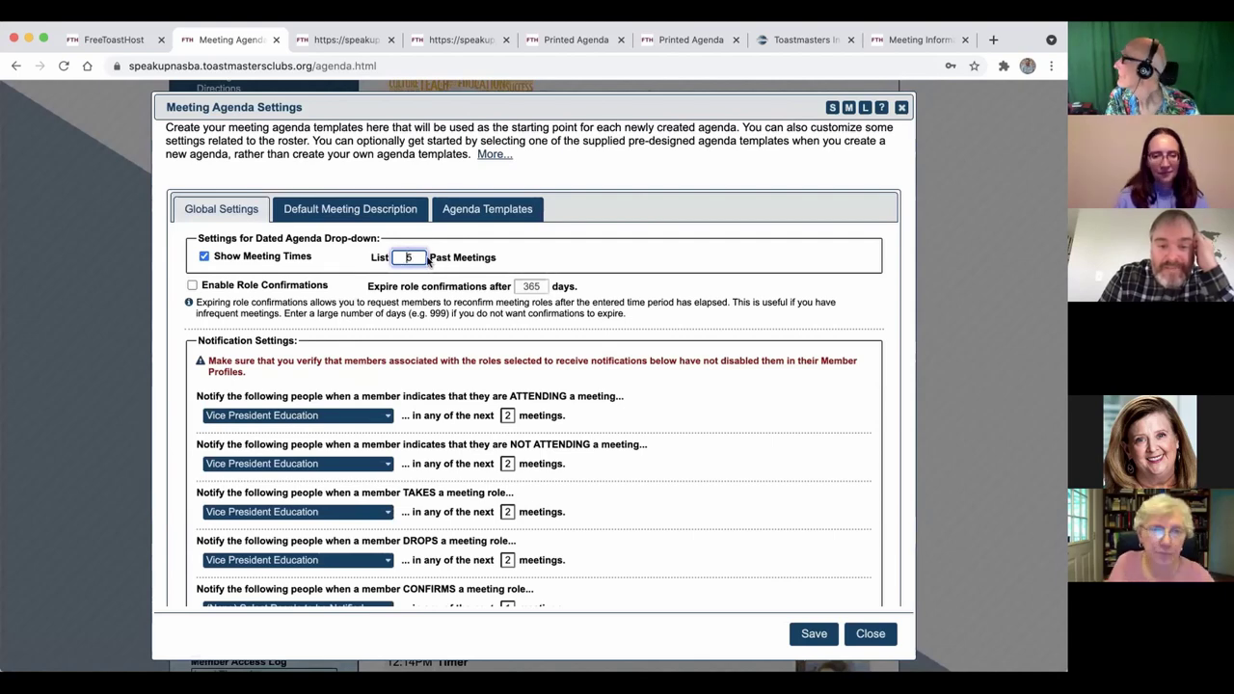
{"action": "scroll", "coordinate": [428, 258], "scroll_direction": "down", "scroll_amount": 1}
{"action": "scroll", "coordinate": [428, 259], "scroll_direction": "down", "scroll_amount": 5}
{"action": "scroll", "coordinate": [427, 261], "scroll_direction": "up", "scroll_amount": 8}
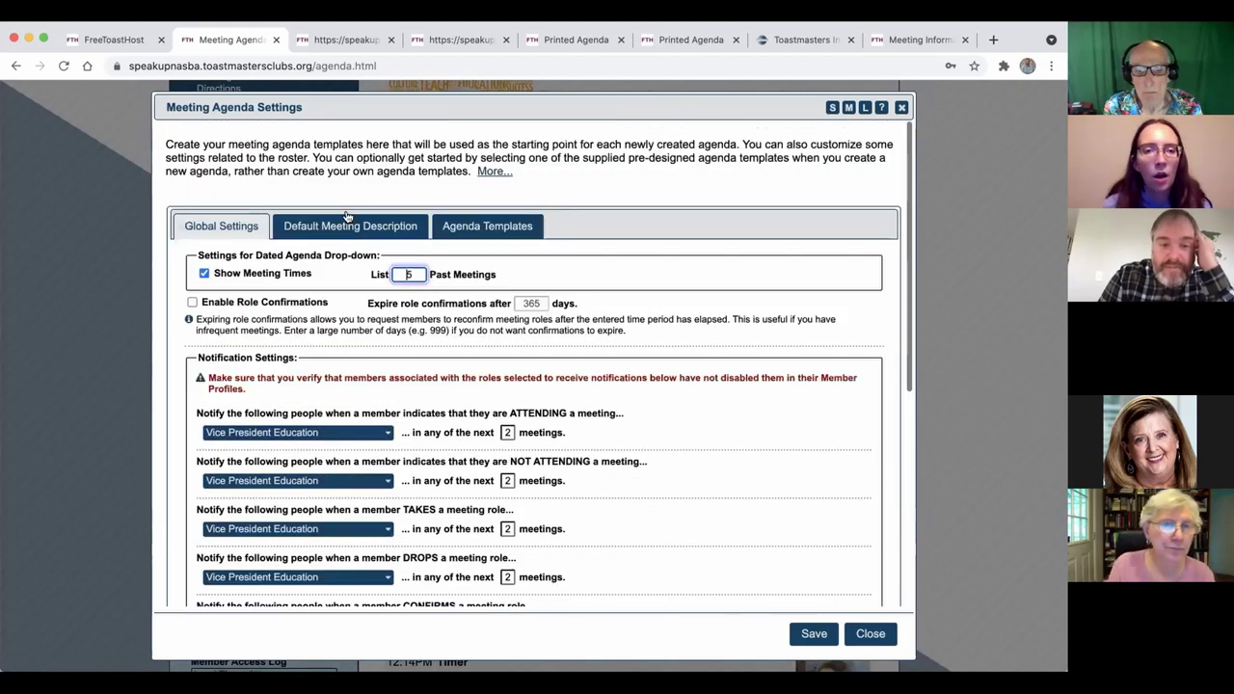
Glance at the Default Meeting Description, check the speech introduction template, then switch to the role report
{"action": "left_click", "coordinate": [354, 226]}
{"action": "left_click", "coordinate": [256, 220]}
{"action": "scroll", "coordinate": [449, 421], "scroll_direction": "down", "scroll_amount": 10}
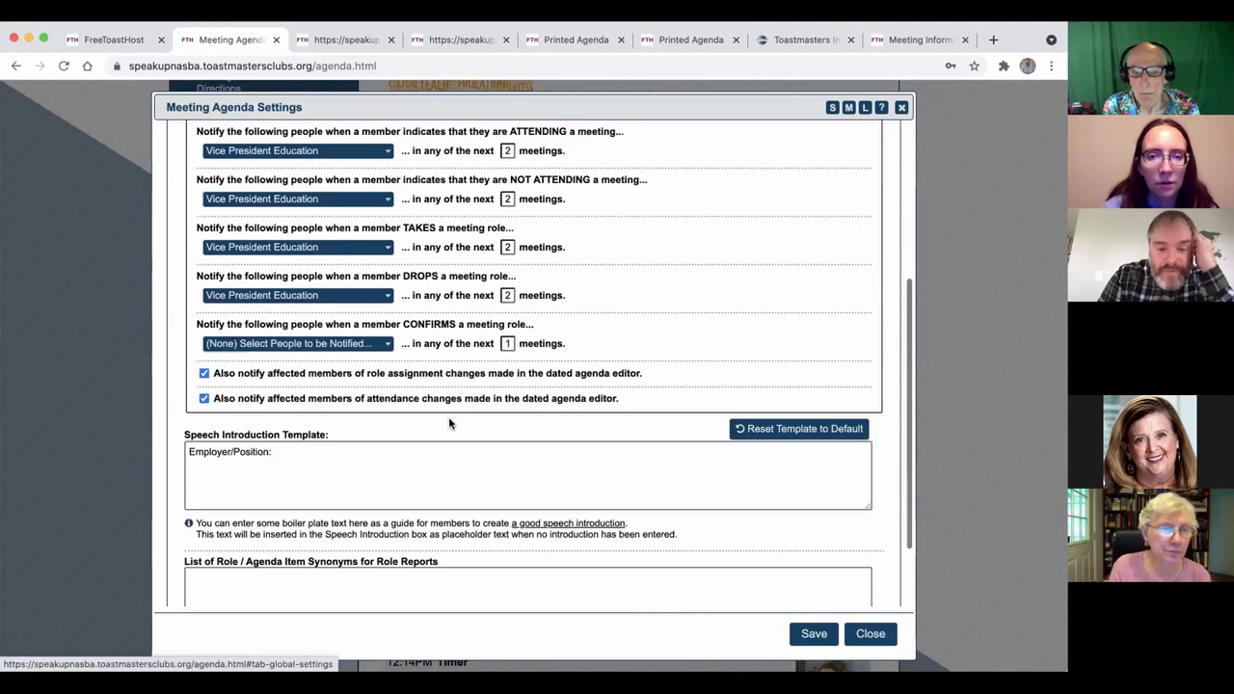
{"action": "left_click", "coordinate": [353, 366]}
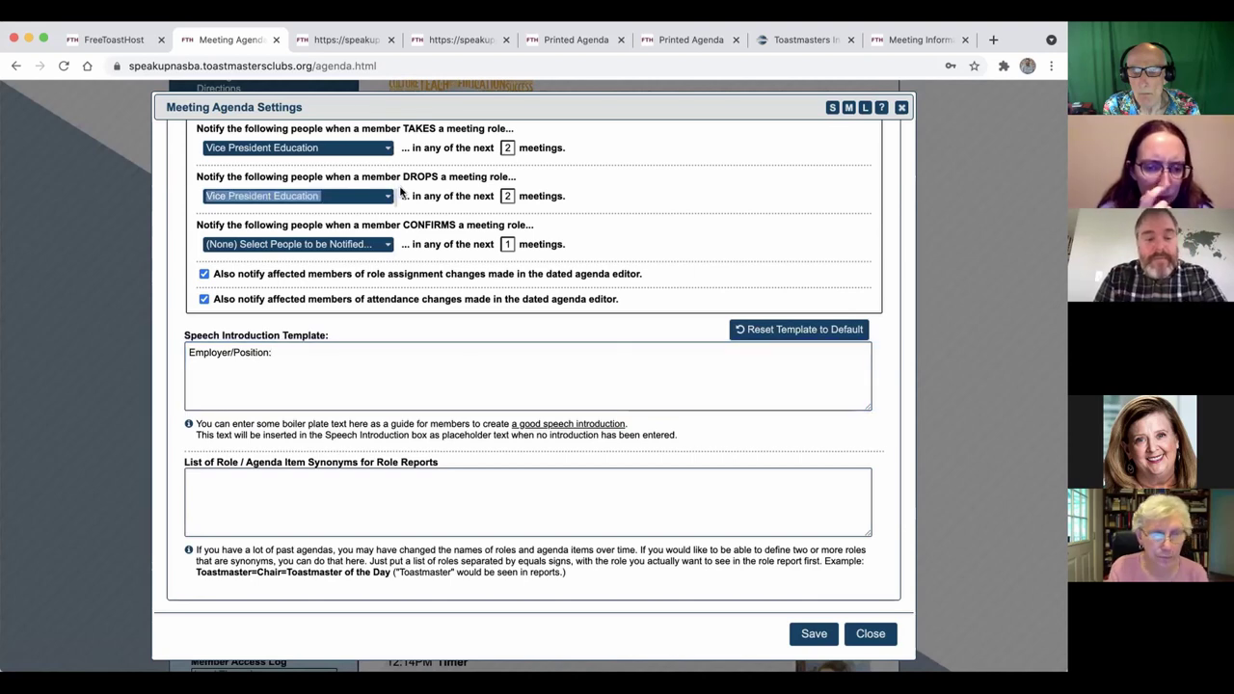
{"action": "key", "text": "ctrl+Tab"}
{"action": "key", "text": "ctrl+Tab"}
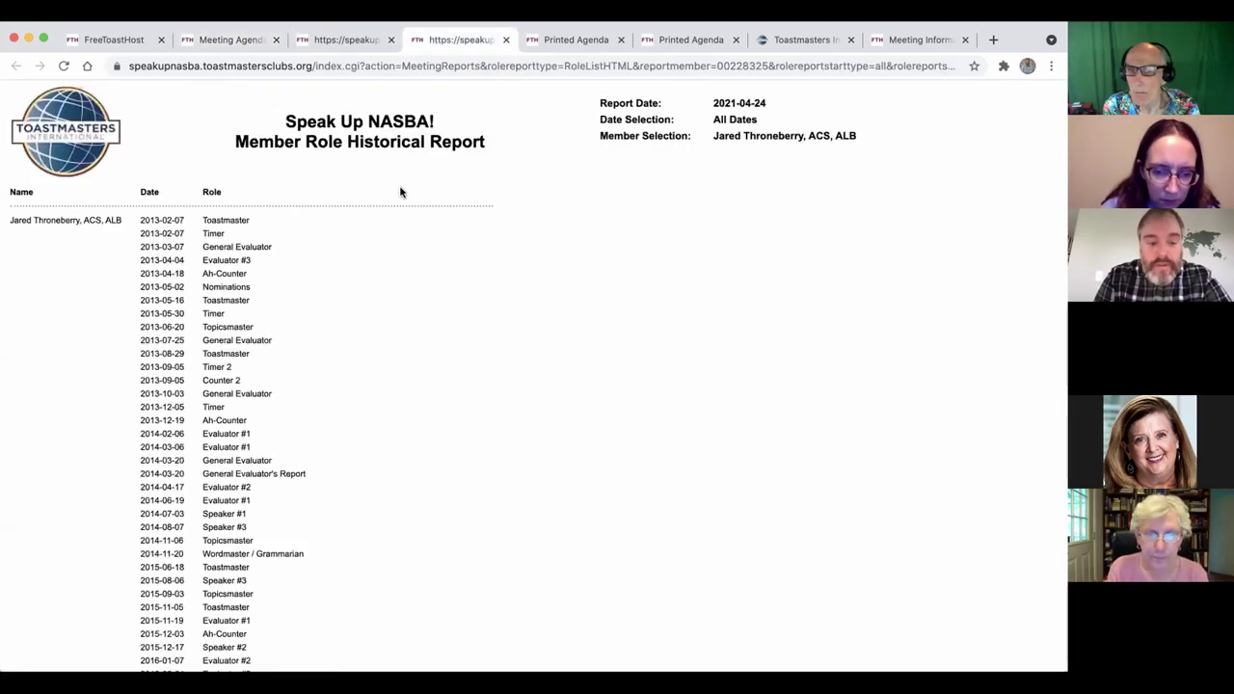
Close the report tab and open the meeting agenda page from the meeting directions page
{"action": "key", "text": "ctrl+w"}
{"action": "key", "text": "ctrl+w"}
{"action": "key", "text": "ctrl+w"}
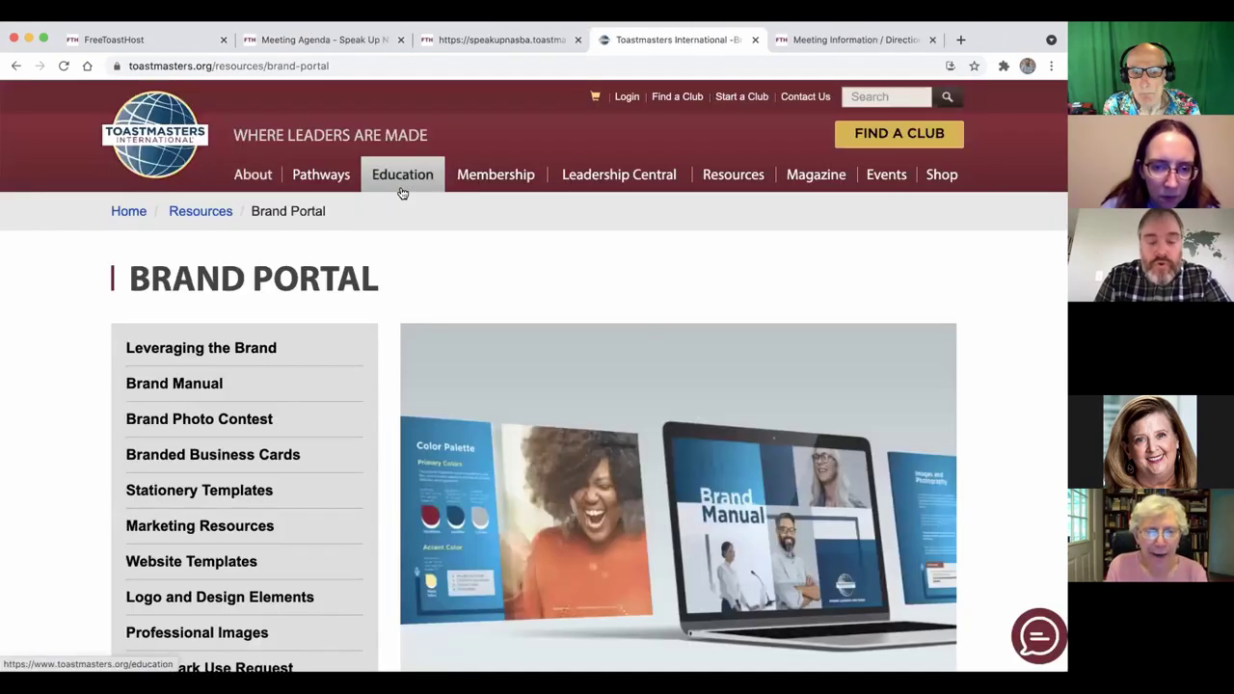
{"action": "key", "text": "ctrl+Tab"}
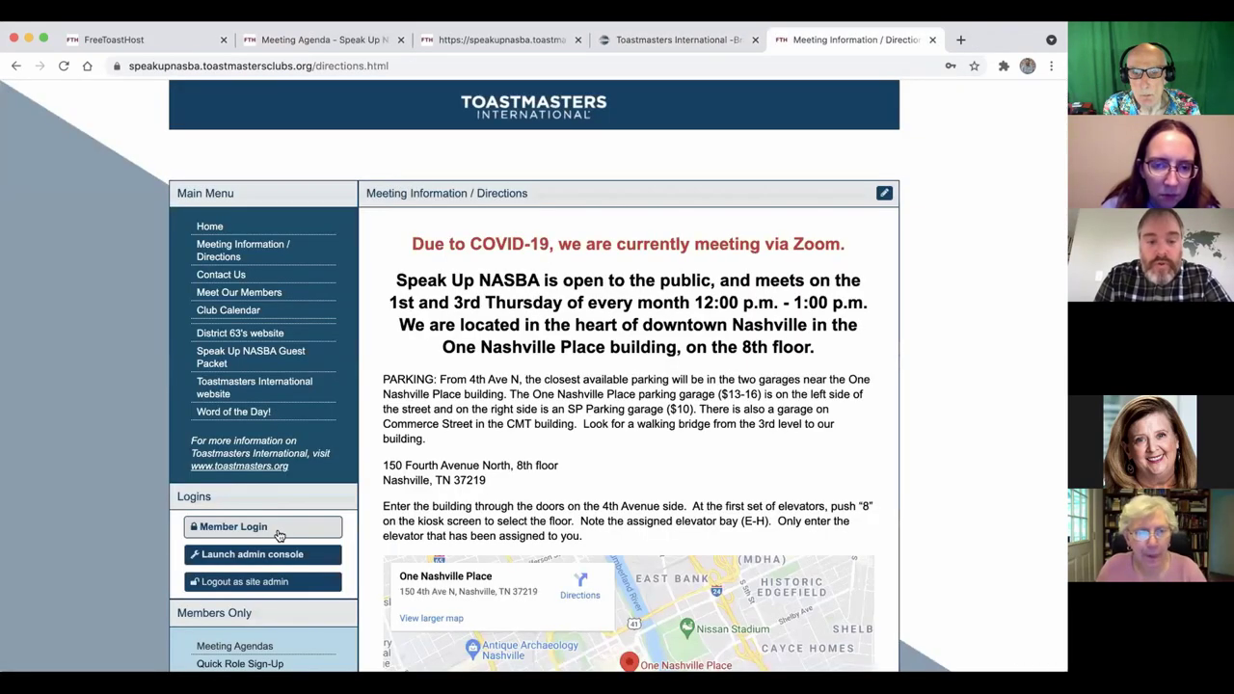
{"action": "left_click", "coordinate": [534, 376]}
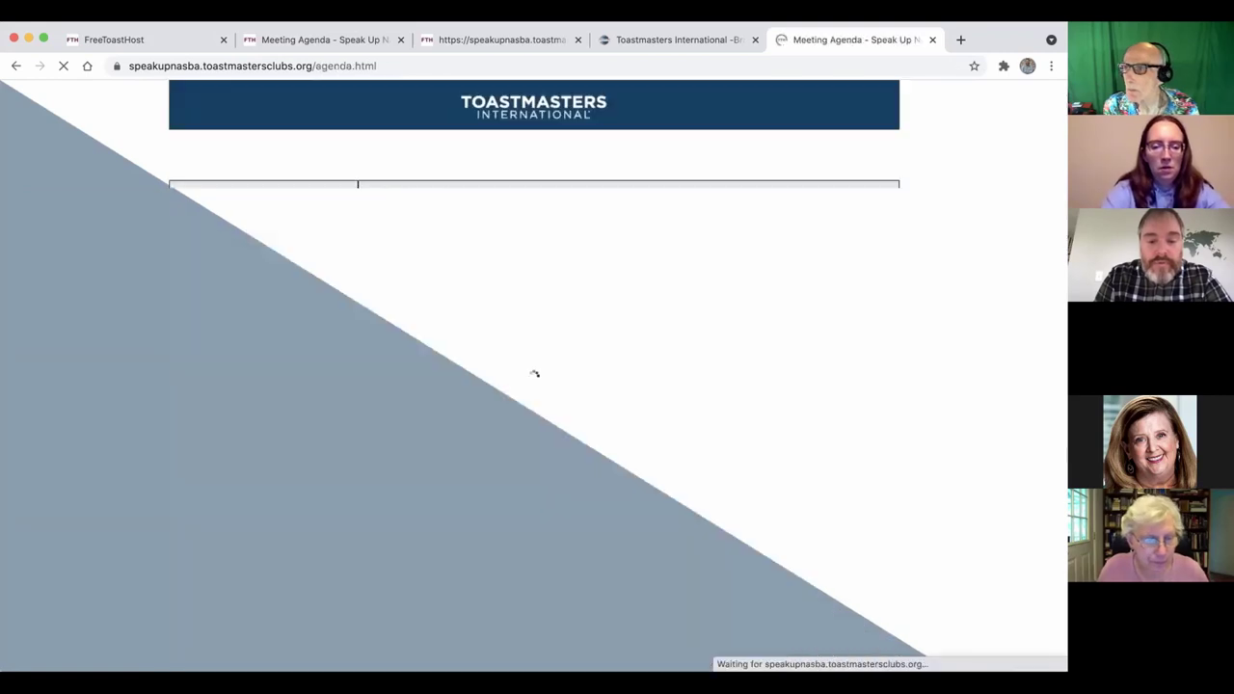
{"action": "scroll", "coordinate": [595, 518], "scroll_direction": "down", "scroll_amount": 8}
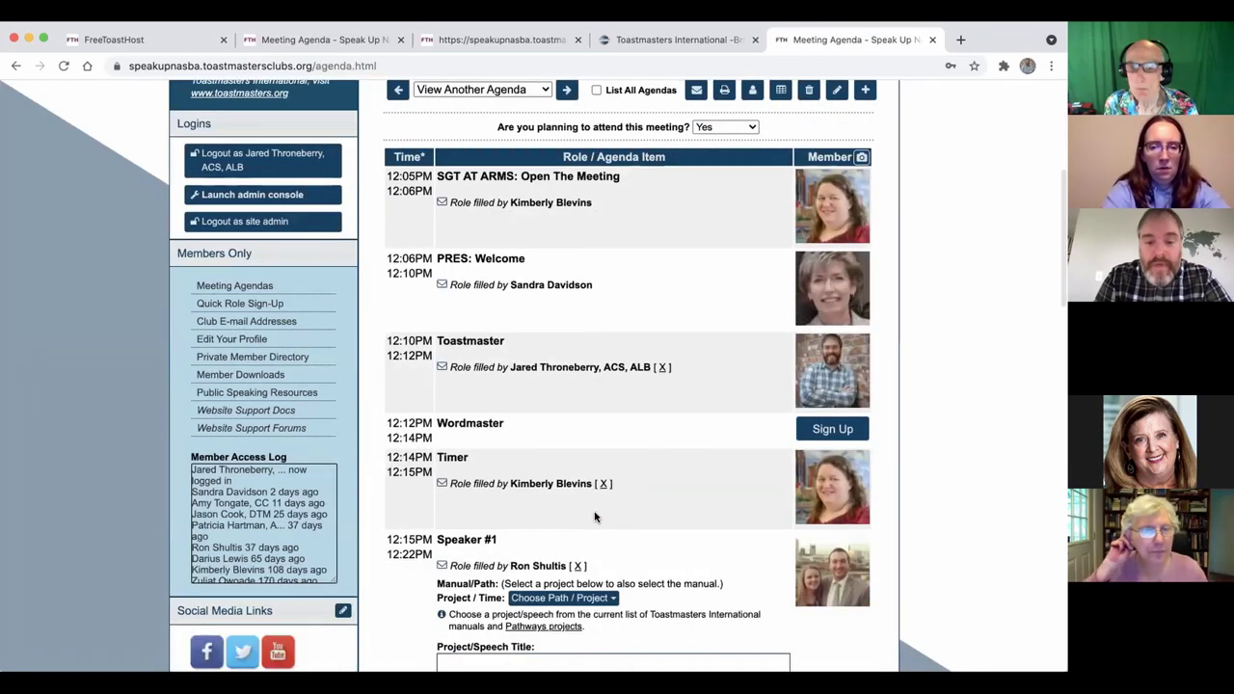
{"action": "scroll", "coordinate": [595, 518], "scroll_direction": "up", "scroll_amount": 1}
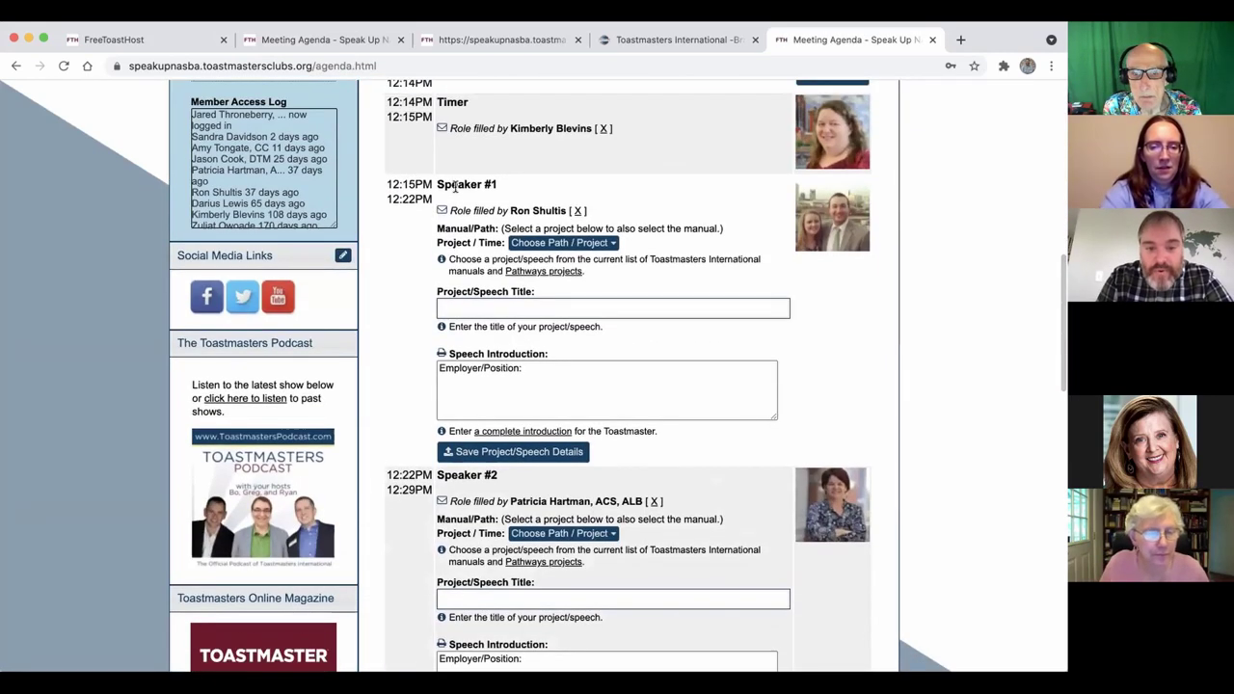
Check Speaker #1's introduction box showing Employer/Position:, then return to the agenda settings tab
{"action": "left_click_drag", "start_coordinate": [435, 184], "coordinate": [476, 377]}
{"action": "left_click", "coordinate": [477, 377]}
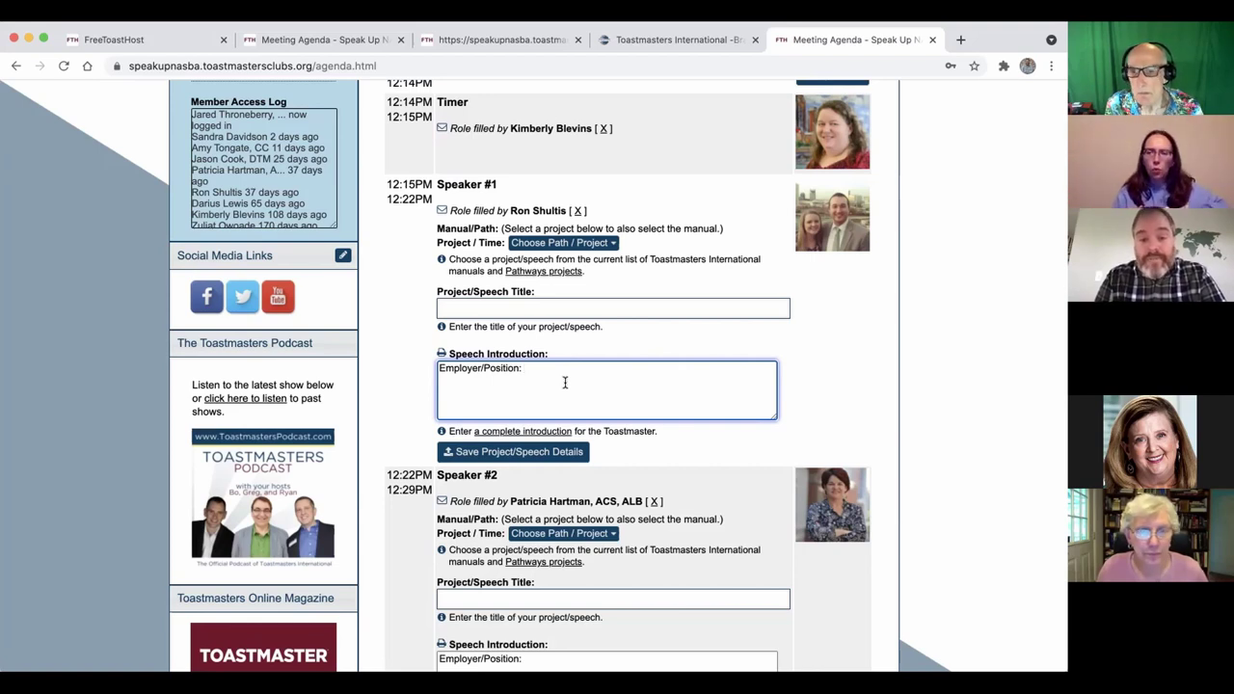
{"action": "key", "text": "super+1"}
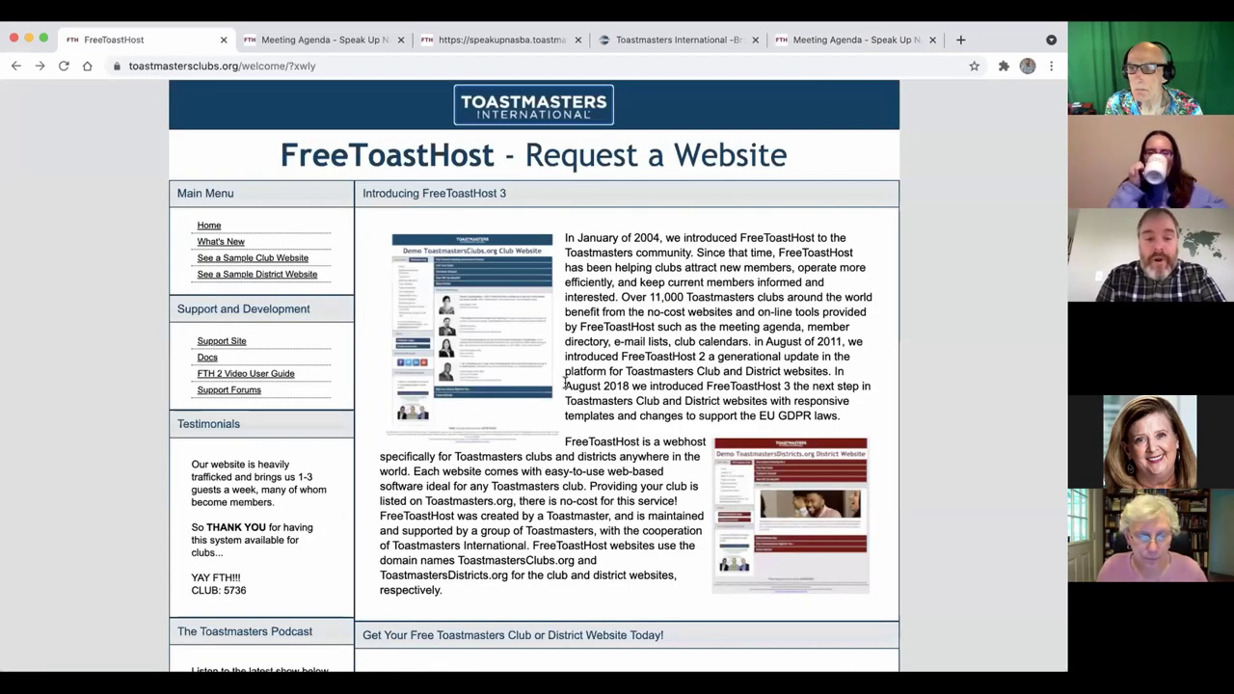
{"action": "key", "text": "super+2"}
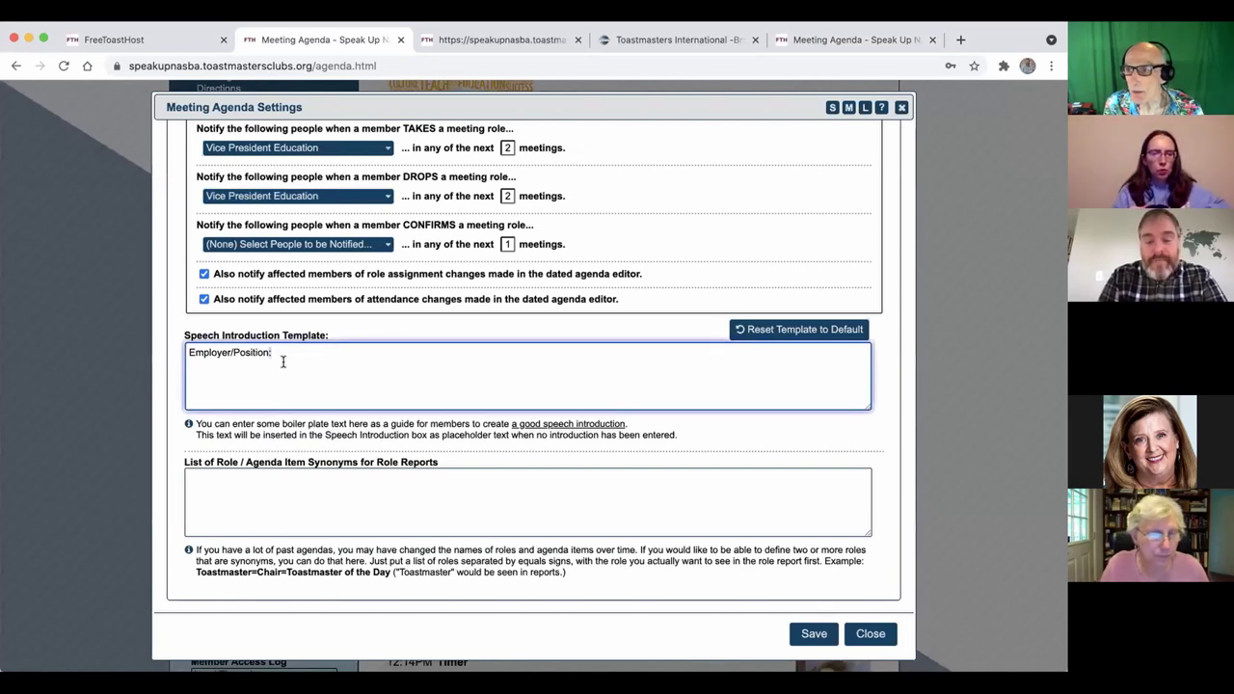
Cycle through the open tabs, unfocusing the speech introduction, and land back on Meeting Agenda Settings
{"action": "scroll", "coordinate": [282, 362], "scroll_direction": "up", "scroll_amount": 5}
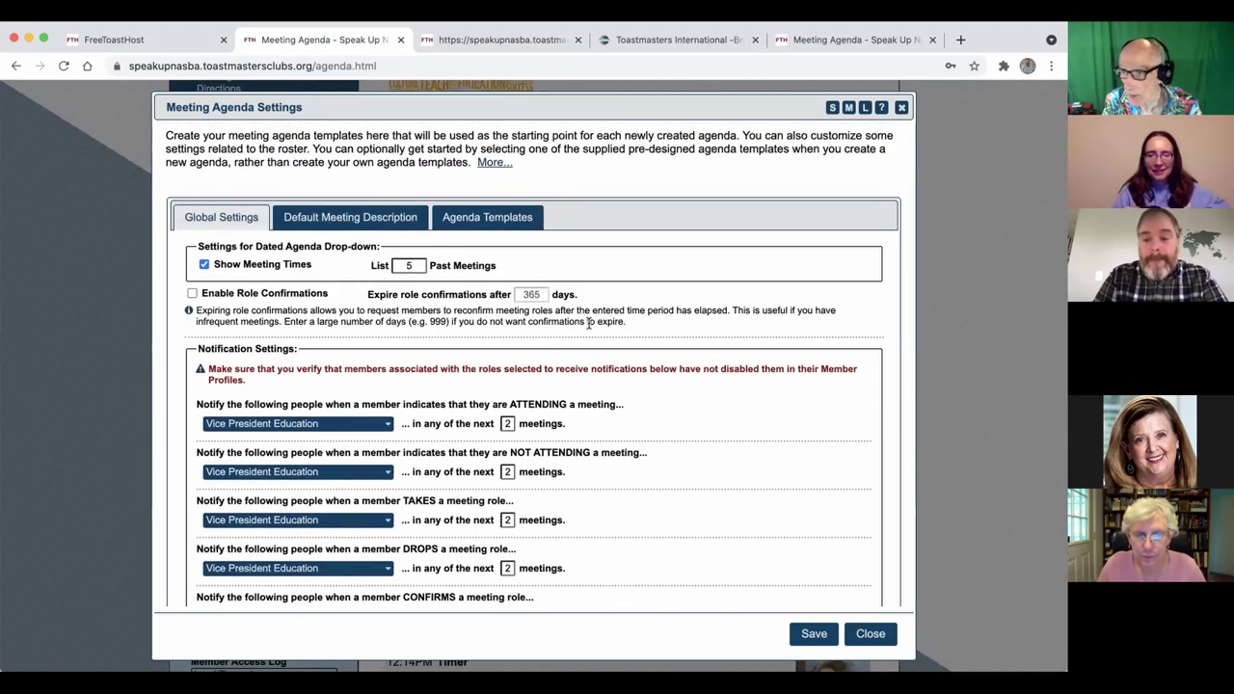
{"action": "key", "text": "ctrl+Tab"}
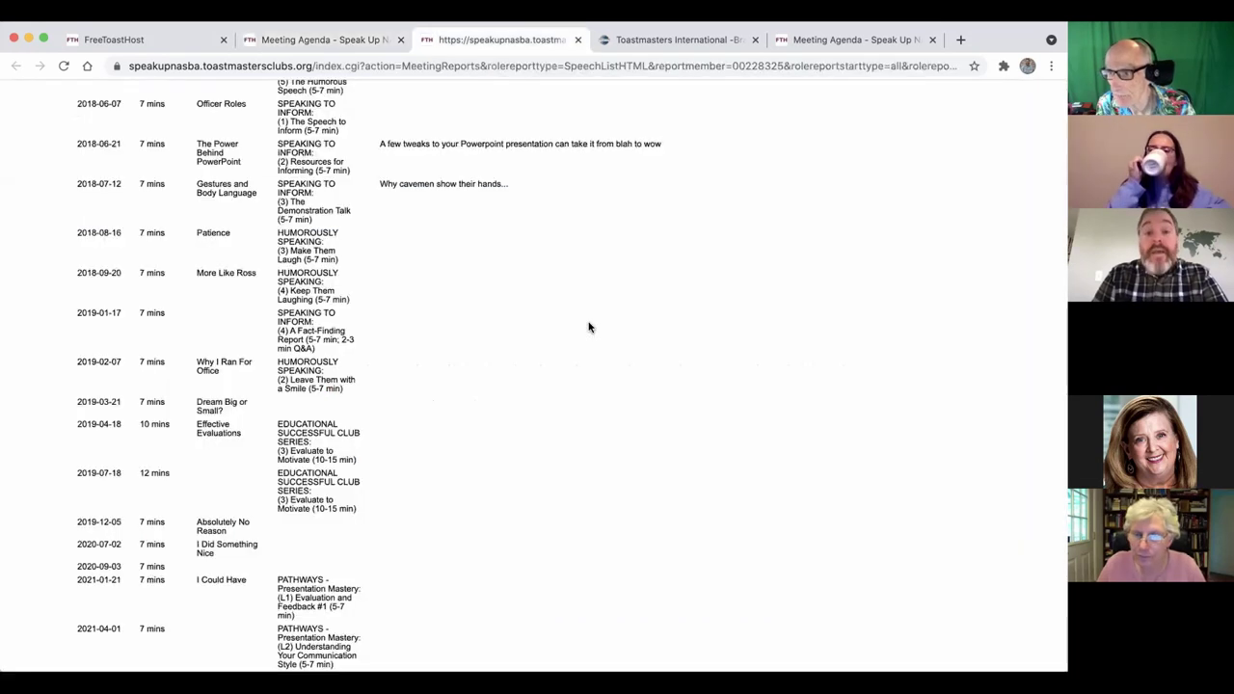
{"action": "key", "text": "ctrl+Tab"}
{"action": "key", "text": "ctrl+Tab"}
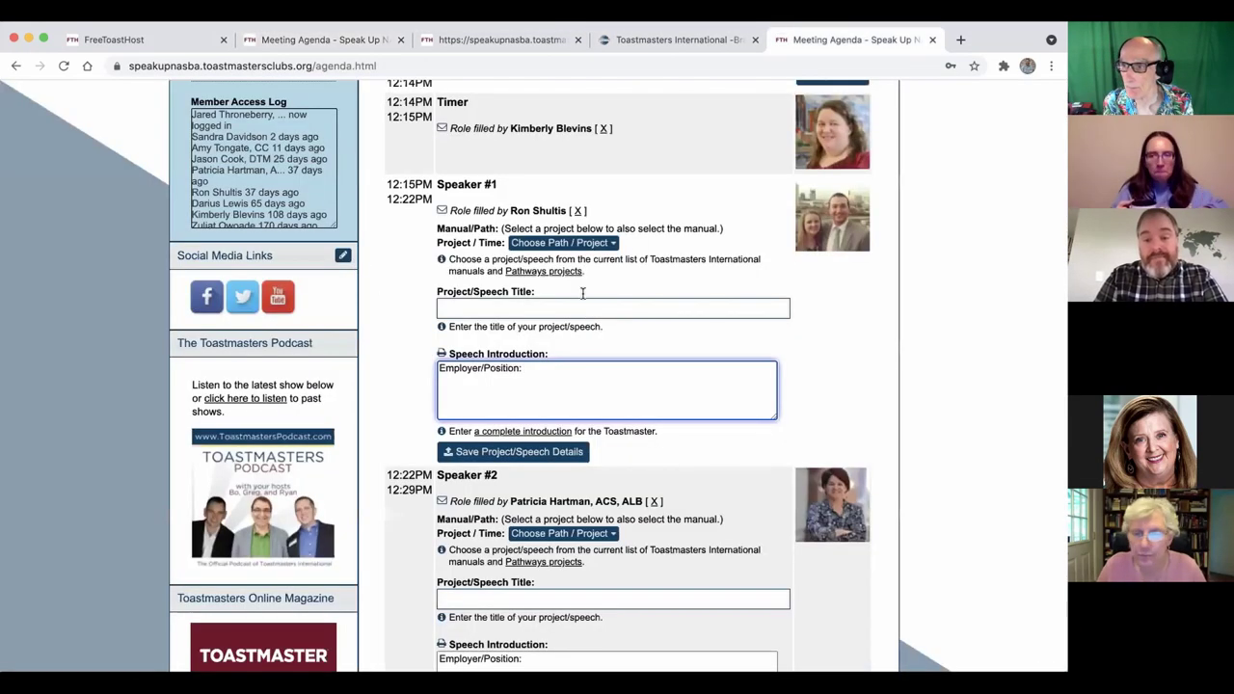
{"action": "left_click", "coordinate": [670, 293]}
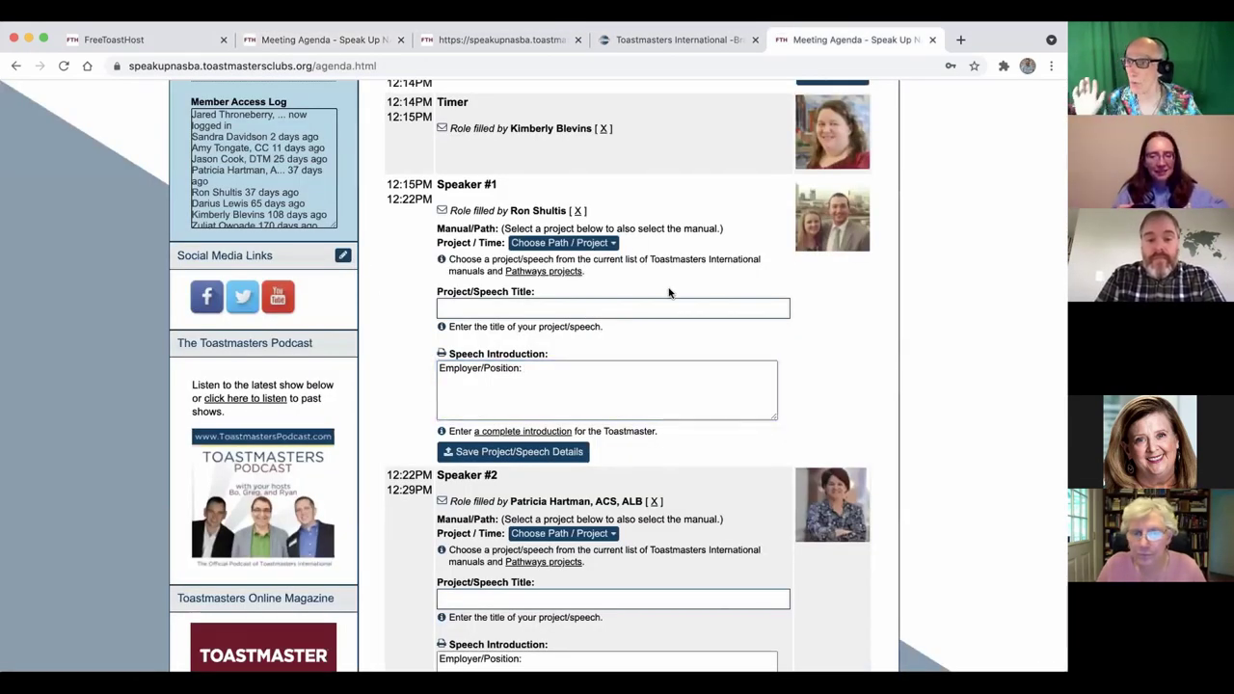
{"action": "scroll", "coordinate": [671, 292], "scroll_direction": "up", "scroll_amount": 1}
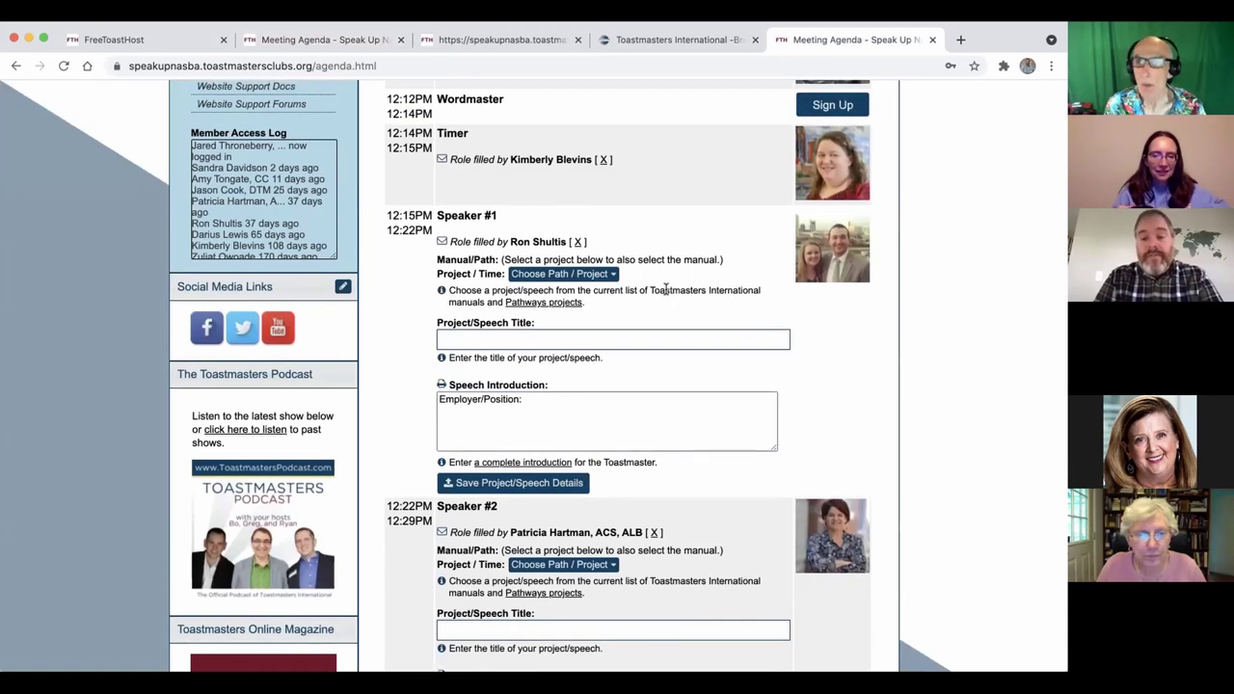
{"action": "key", "text": "ctrl+Tab"}
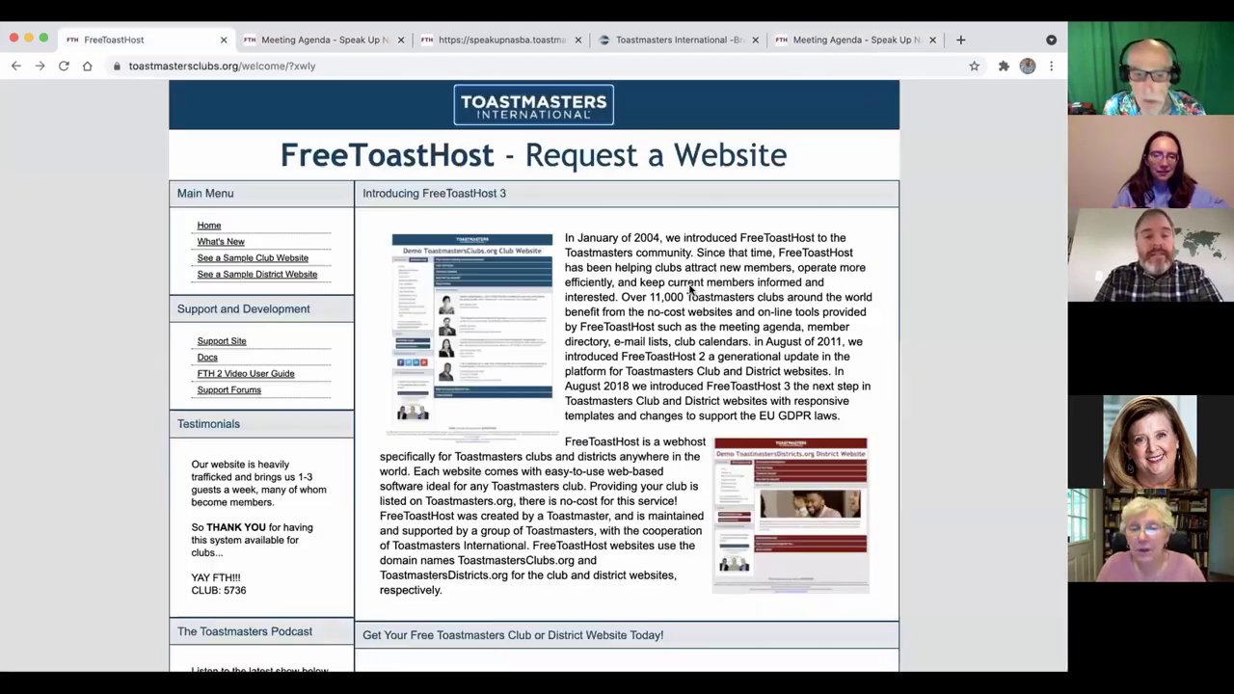
{"action": "key", "text": "ctrl+Tab"}
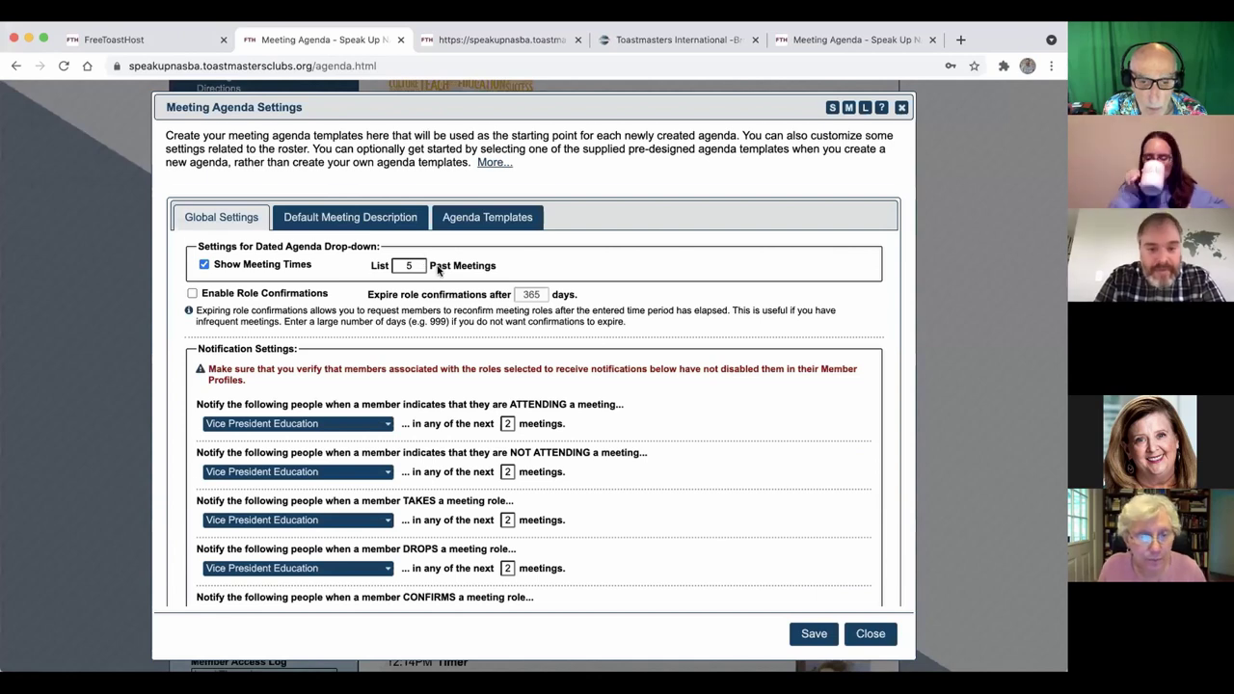
Show the Default Meeting Description and select its welcome and mission text without changing it
{"action": "left_click", "coordinate": [418, 216]}
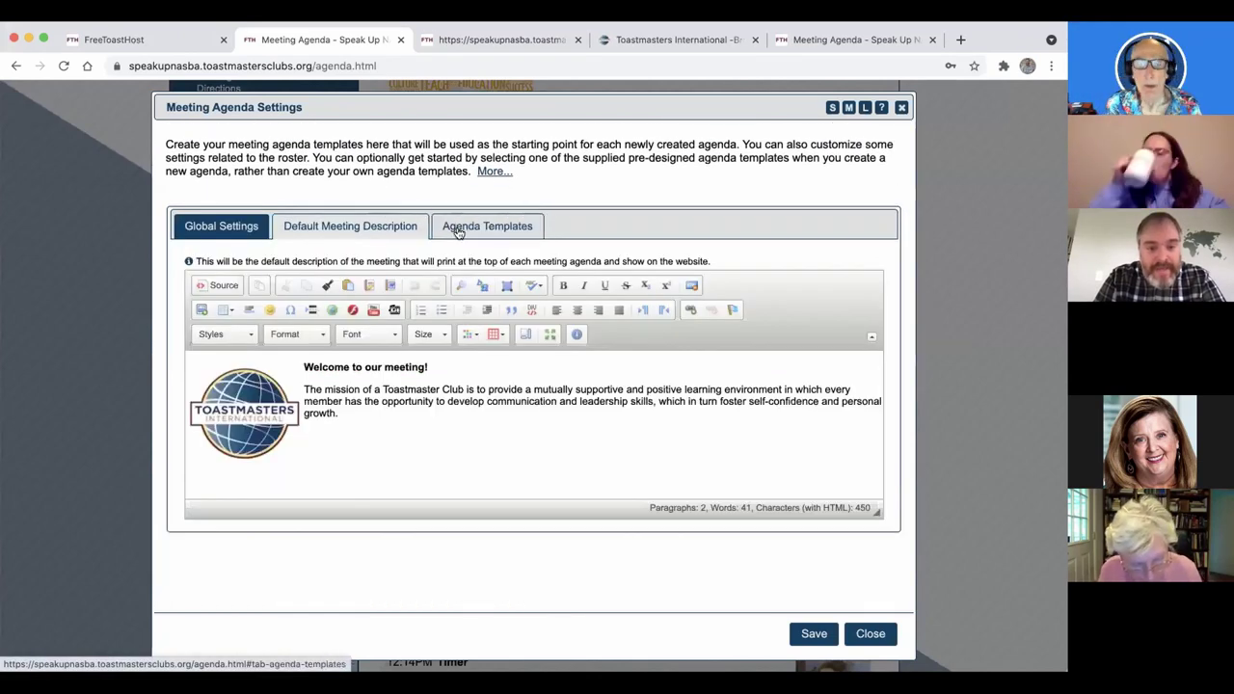
{"action": "left_click", "coordinate": [394, 431]}
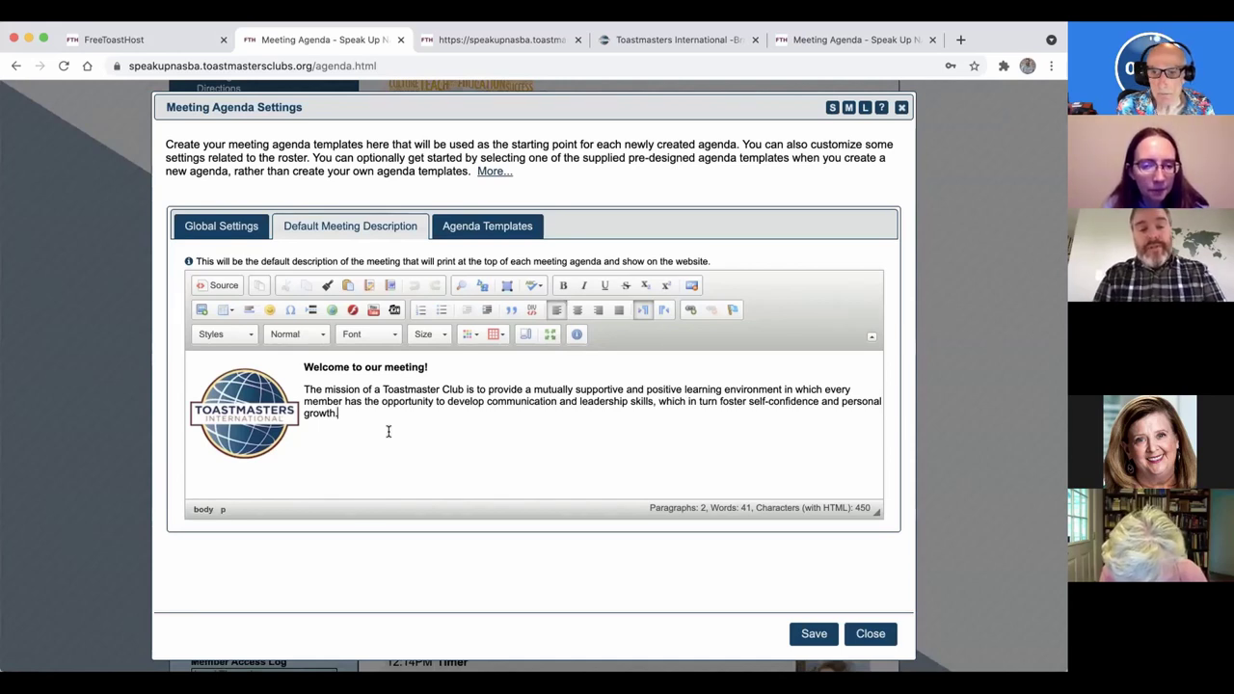
{"action": "left_click_drag", "start_coordinate": [385, 430], "coordinate": [210, 382]}
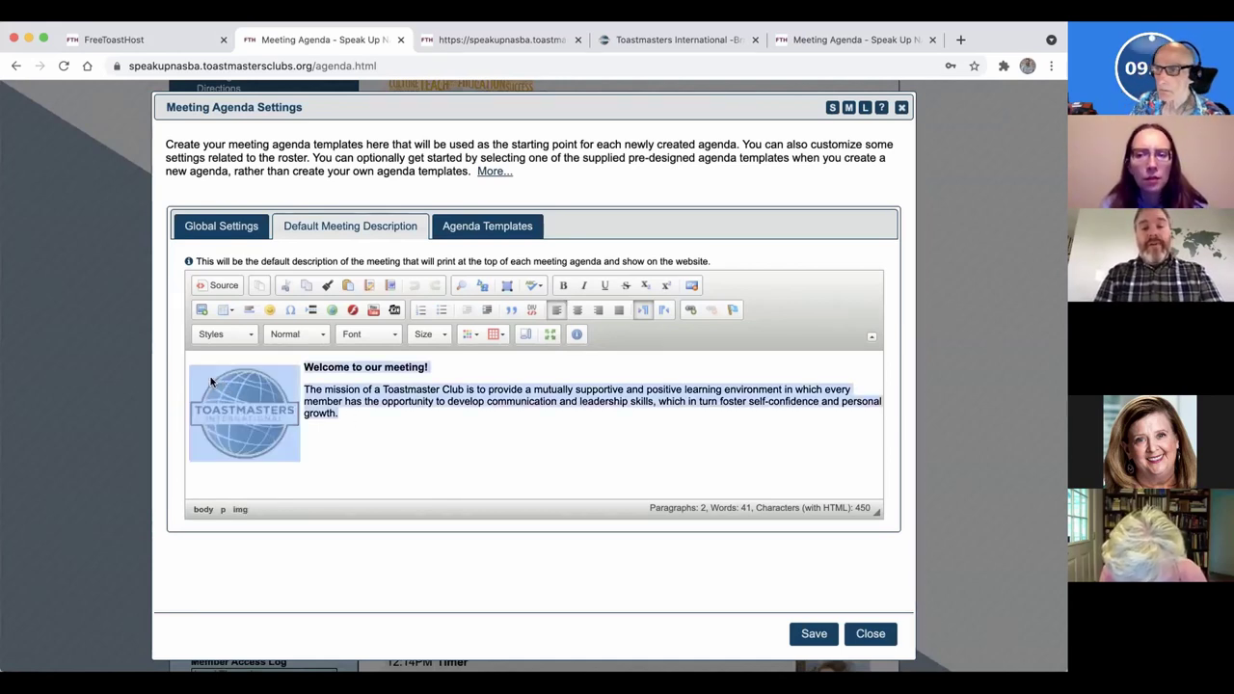
{"action": "left_click", "coordinate": [352, 408]}
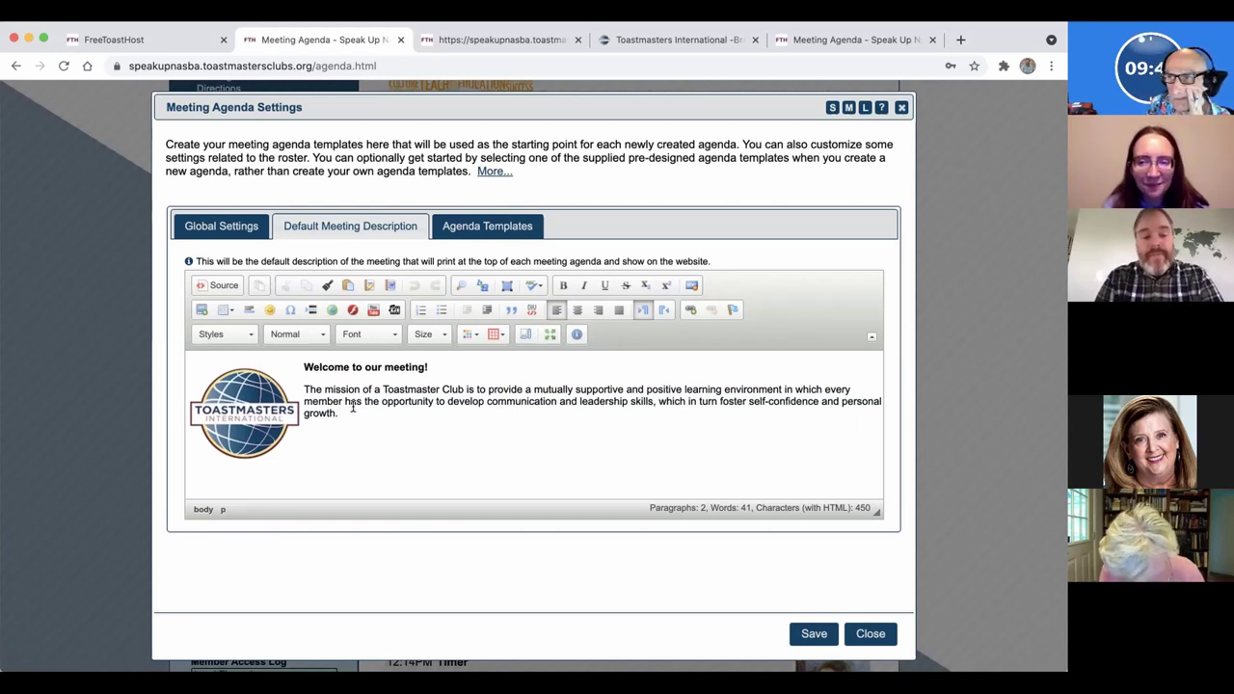
{"action": "left_click_drag", "start_coordinate": [343, 408], "coordinate": [301, 371]}
{"action": "left_click", "coordinate": [331, 404]}
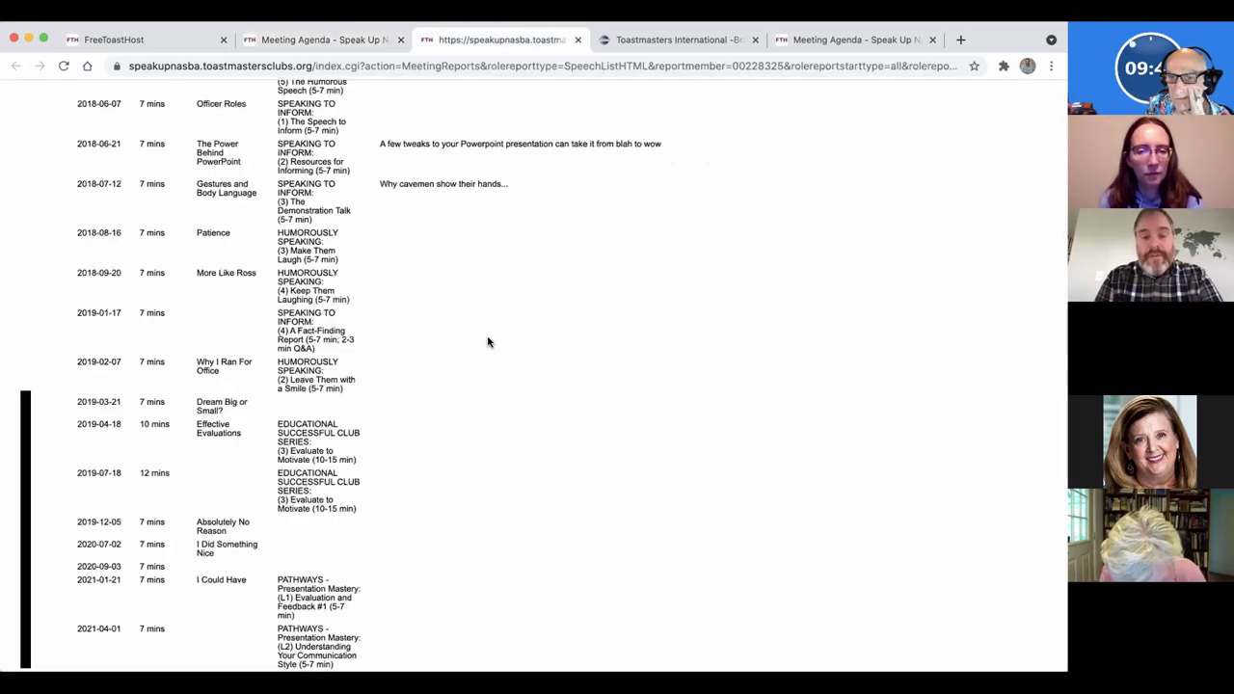
{"action": "key", "text": "ctrl+shift+Tab"}
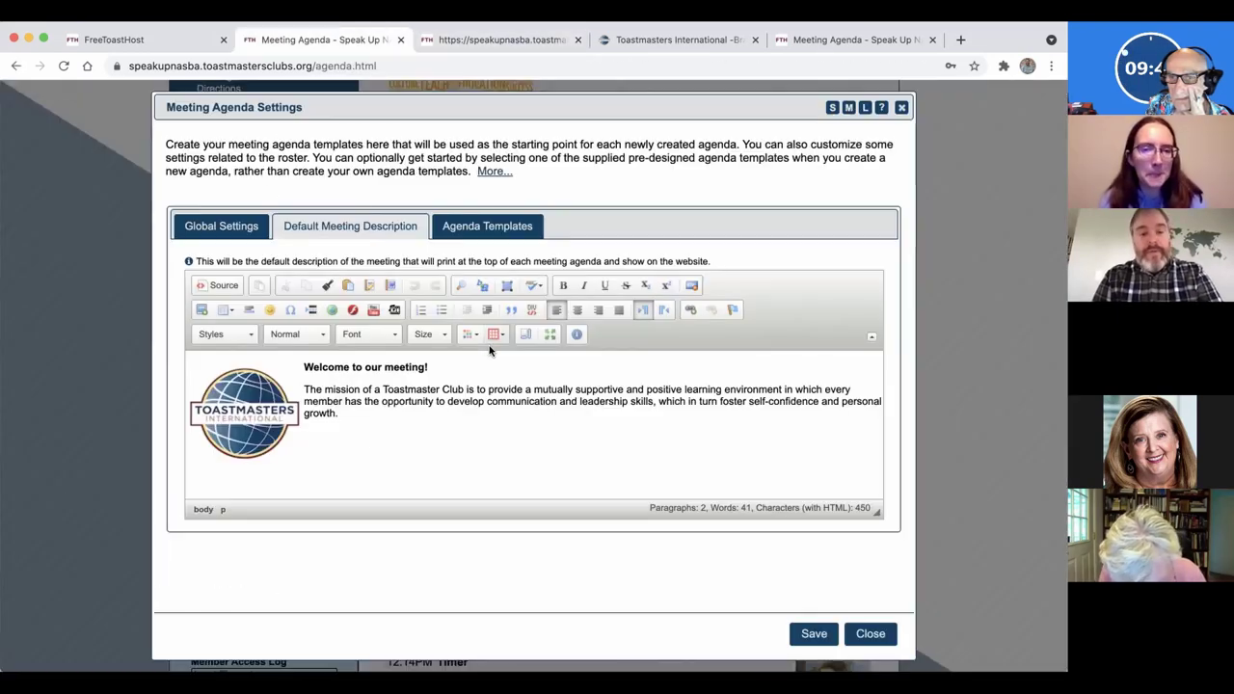
Open Agenda Templates, load the SUN Agenda template, and scroll through its roles
{"action": "left_click", "coordinate": [486, 227]}
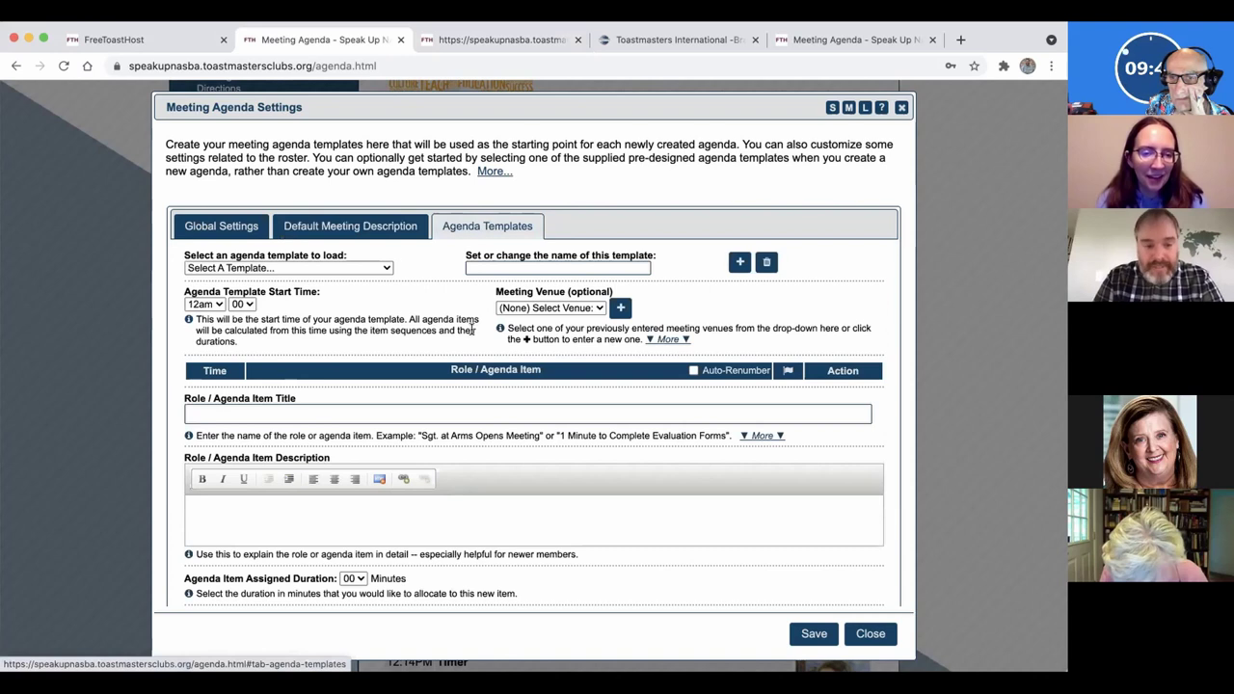
{"action": "scroll", "coordinate": [473, 330], "scroll_direction": "down", "scroll_amount": 1}
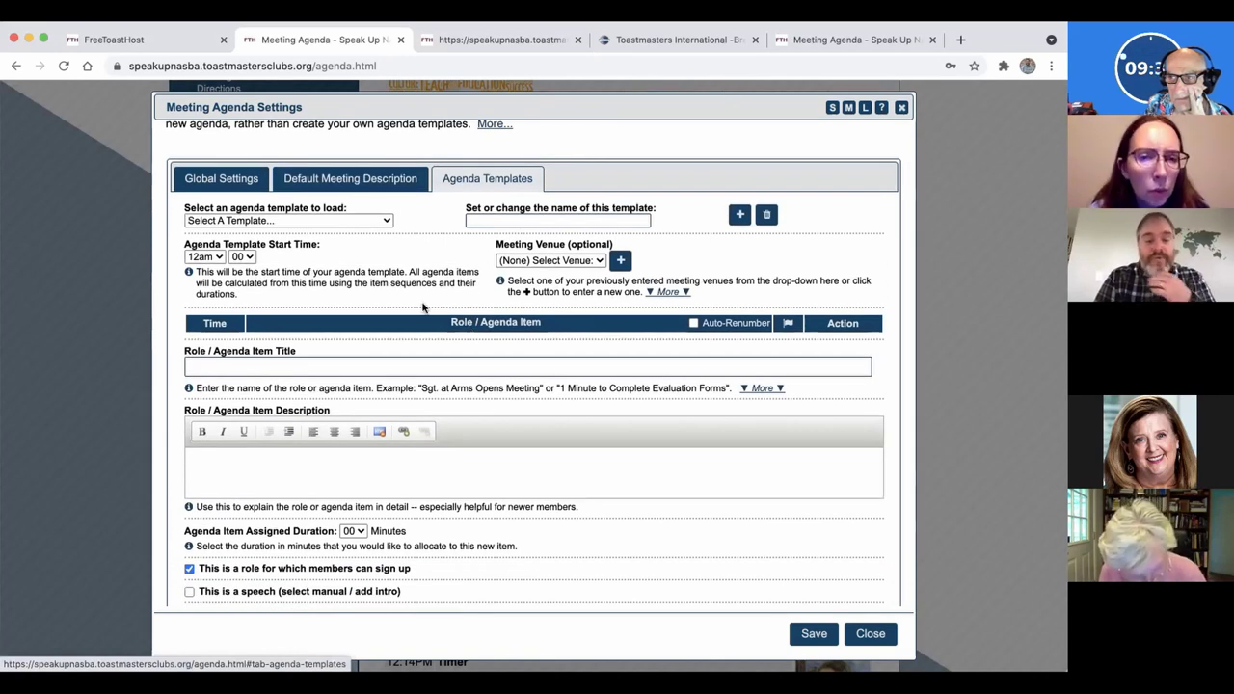
{"action": "left_click", "coordinate": [386, 223]}
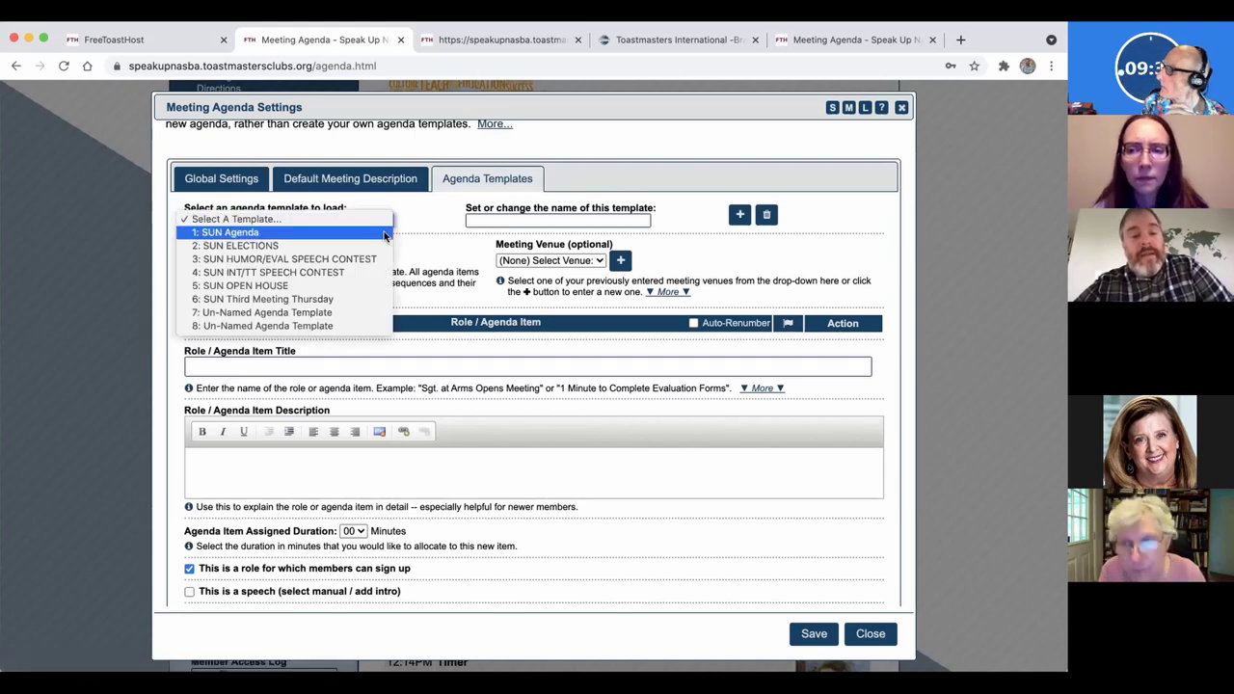
{"action": "left_click", "coordinate": [383, 239]}
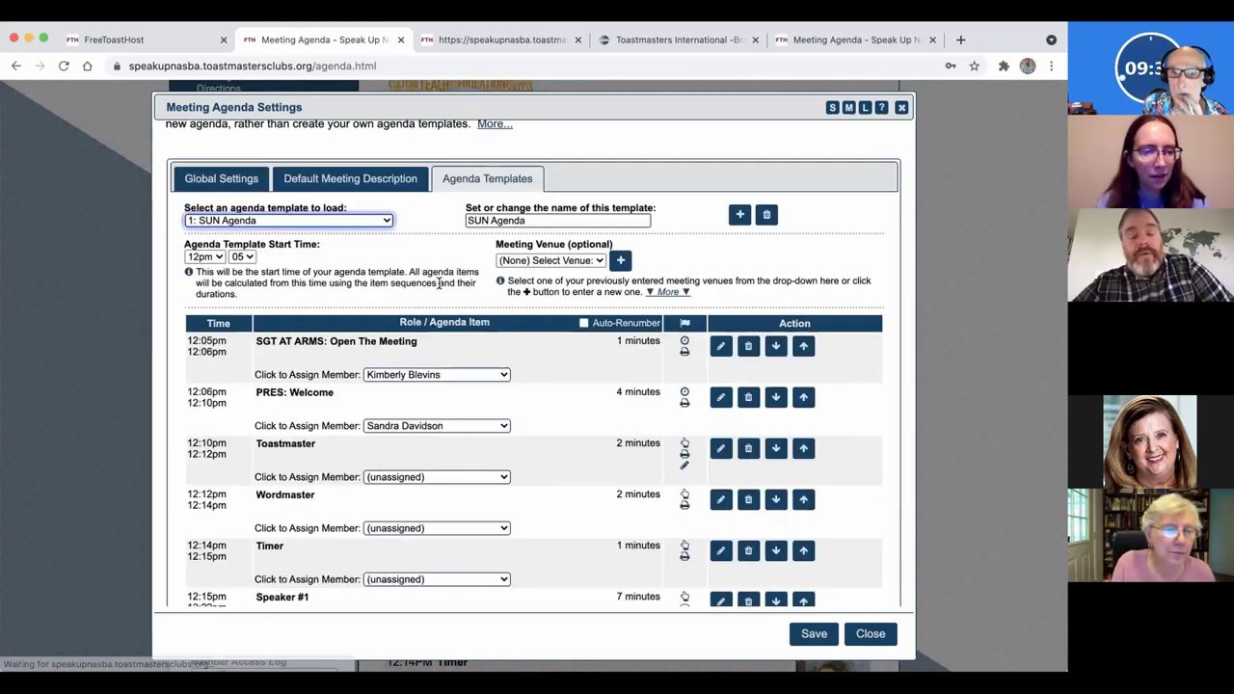
{"action": "scroll", "coordinate": [343, 479], "scroll_direction": "down", "scroll_amount": 3}
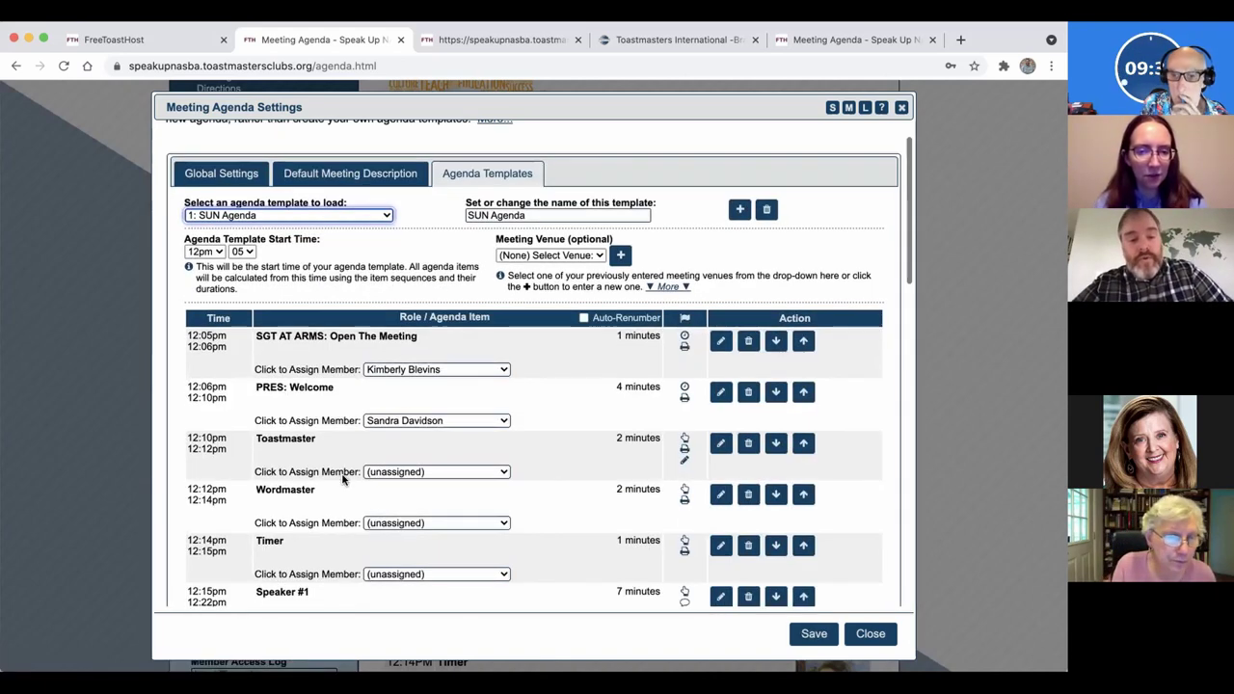
{"action": "scroll", "coordinate": [343, 479], "scroll_direction": "down", "scroll_amount": 3}
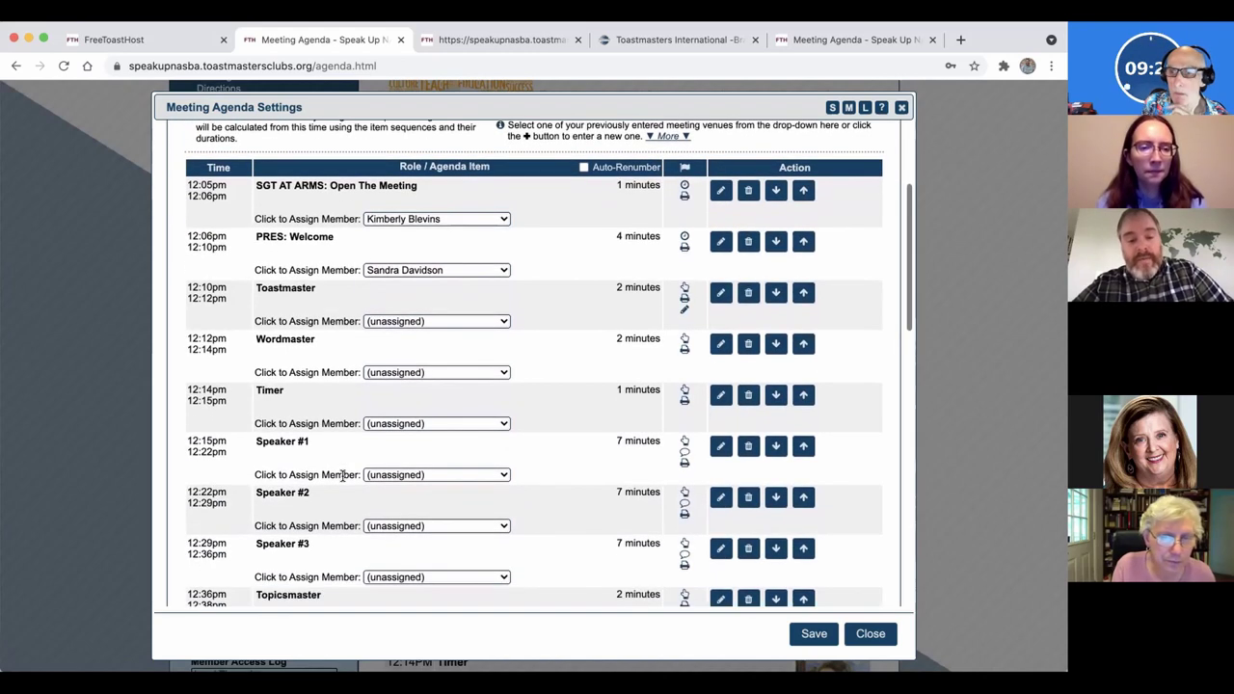
{"action": "scroll", "coordinate": [311, 408], "scroll_direction": "down", "scroll_amount": 3}
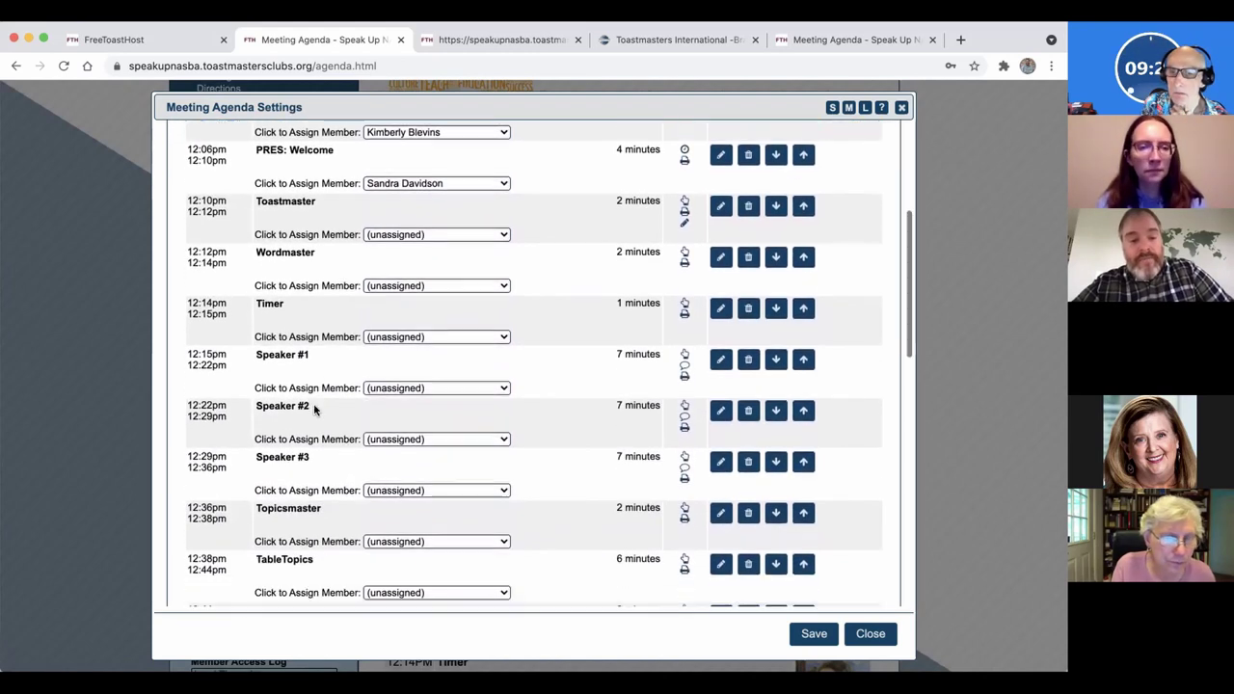
{"action": "scroll", "coordinate": [313, 406], "scroll_direction": "up", "scroll_amount": 2}
{"action": "scroll", "coordinate": [314, 406], "scroll_direction": "up", "scroll_amount": 3}
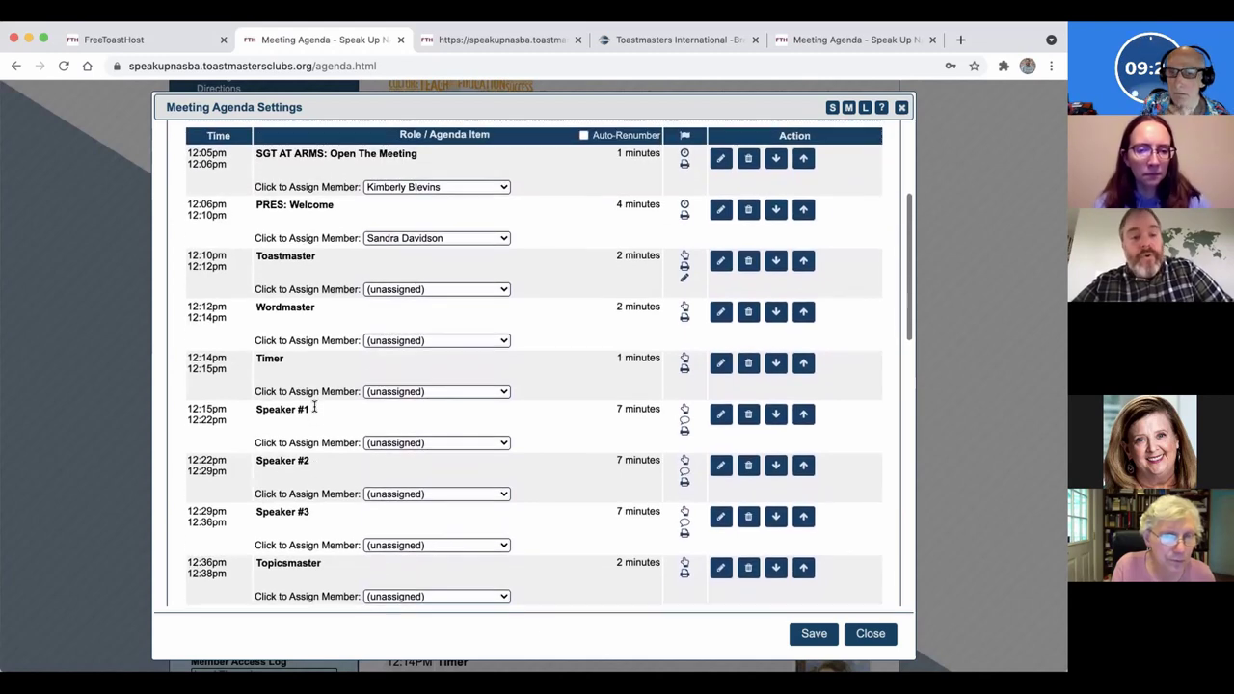
{"action": "scroll", "coordinate": [313, 407], "scroll_direction": "down", "scroll_amount": 5}
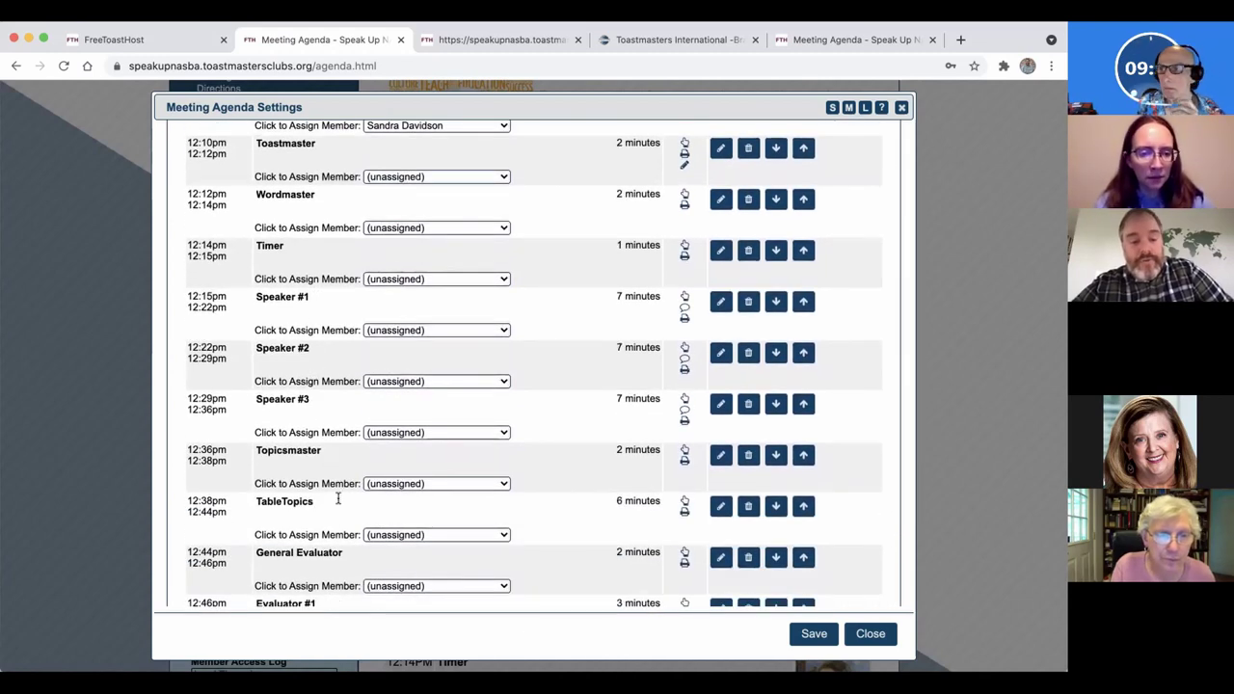
{"action": "scroll", "coordinate": [337, 498], "scroll_direction": "down", "scroll_amount": 3}
{"action": "scroll", "coordinate": [338, 502], "scroll_direction": "up", "scroll_amount": 3}
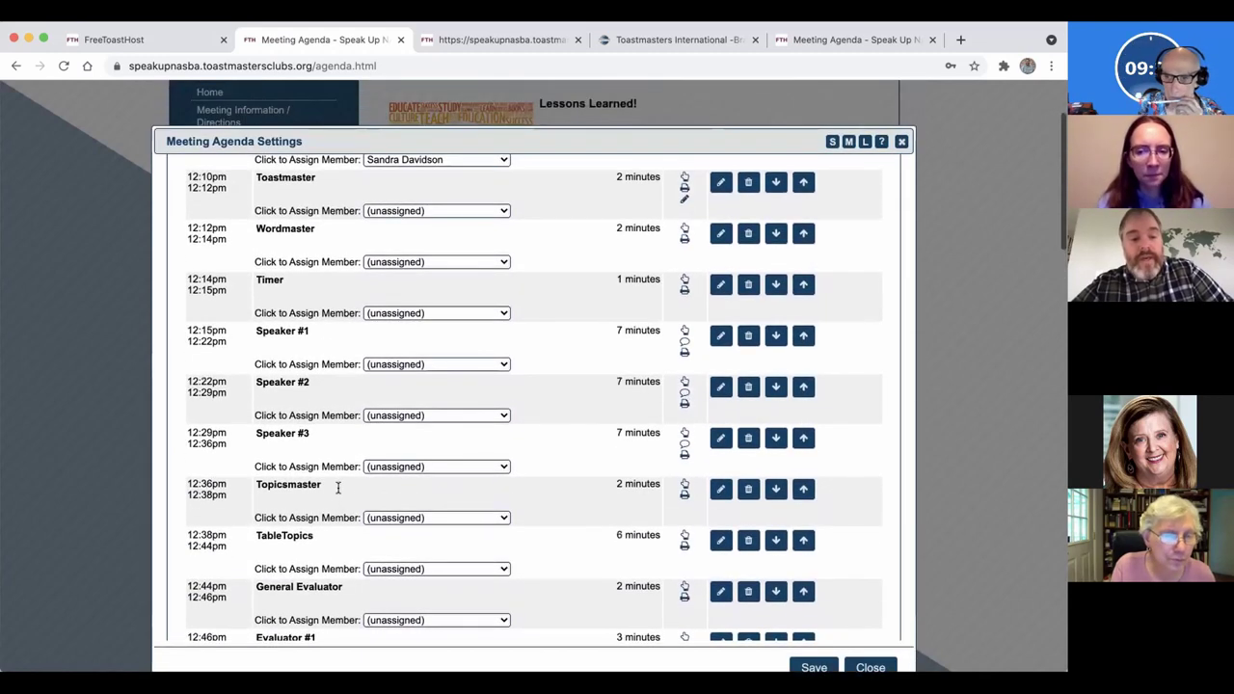
{"action": "scroll", "coordinate": [337, 494], "scroll_direction": "up", "scroll_amount": 4}
{"action": "scroll", "coordinate": [337, 494], "scroll_direction": "up", "scroll_amount": 3}
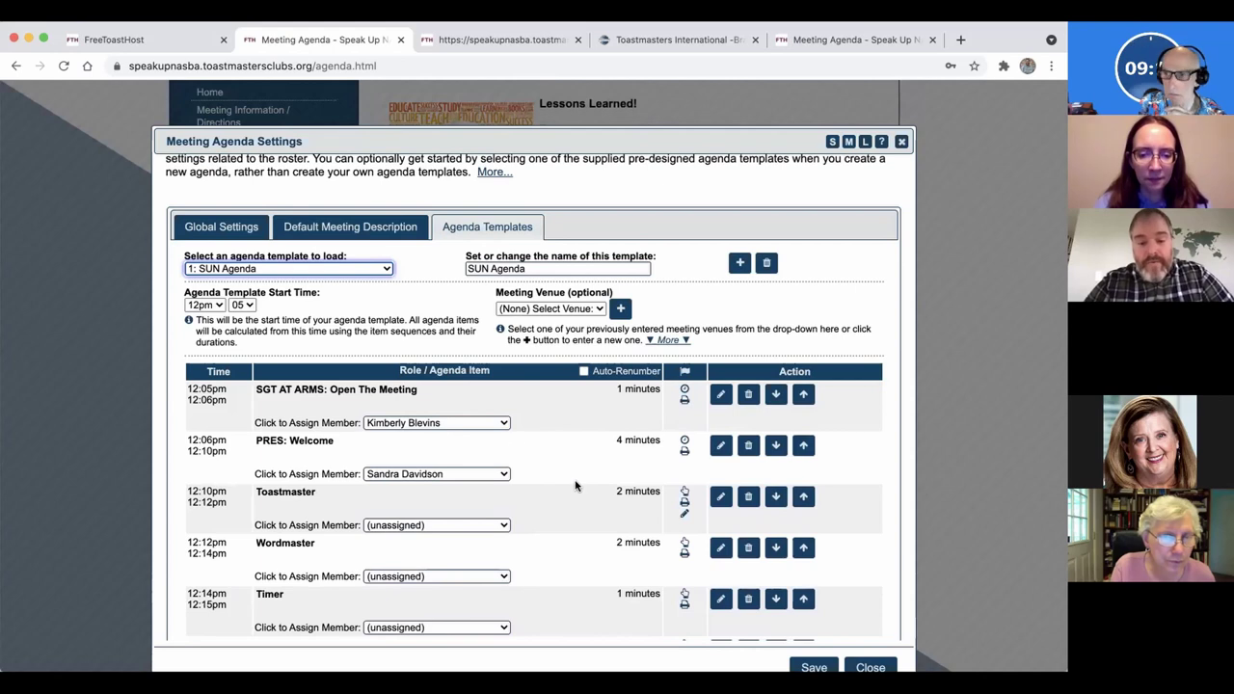
{"action": "scroll", "coordinate": [576, 486], "scroll_direction": "down", "scroll_amount": 3}
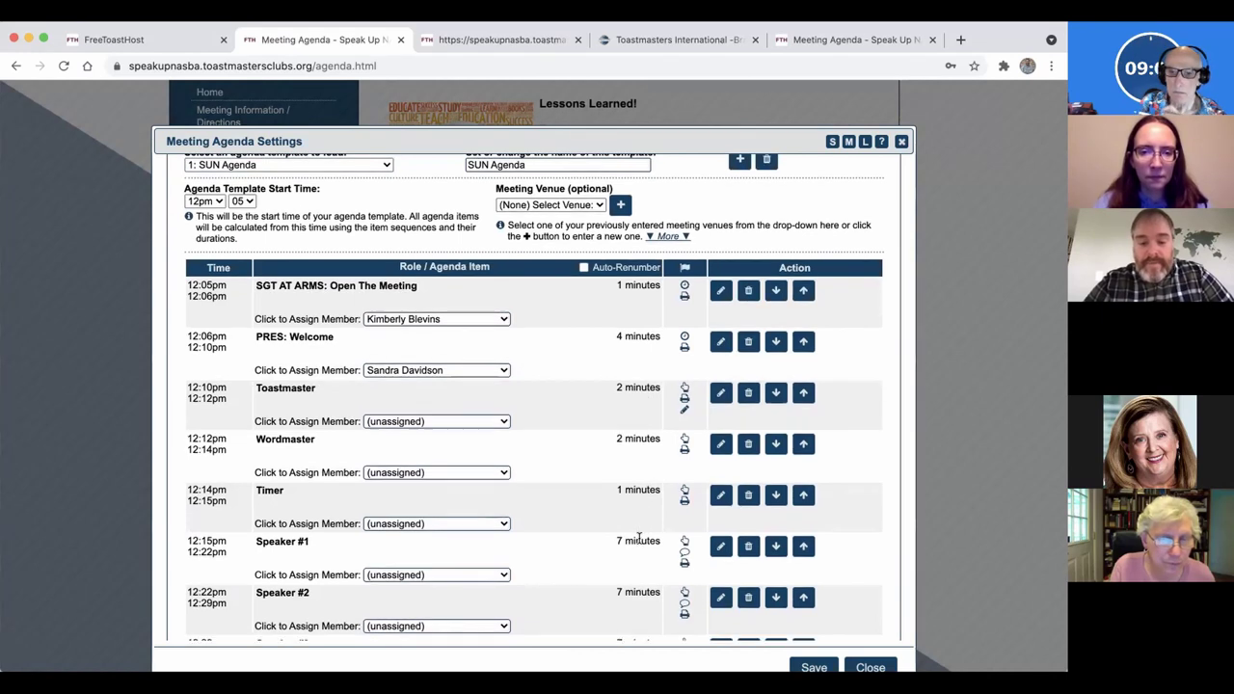
{"action": "scroll", "coordinate": [640, 540], "scroll_direction": "down", "scroll_amount": 2}
{"action": "scroll", "coordinate": [627, 493], "scroll_direction": "down", "scroll_amount": 2}
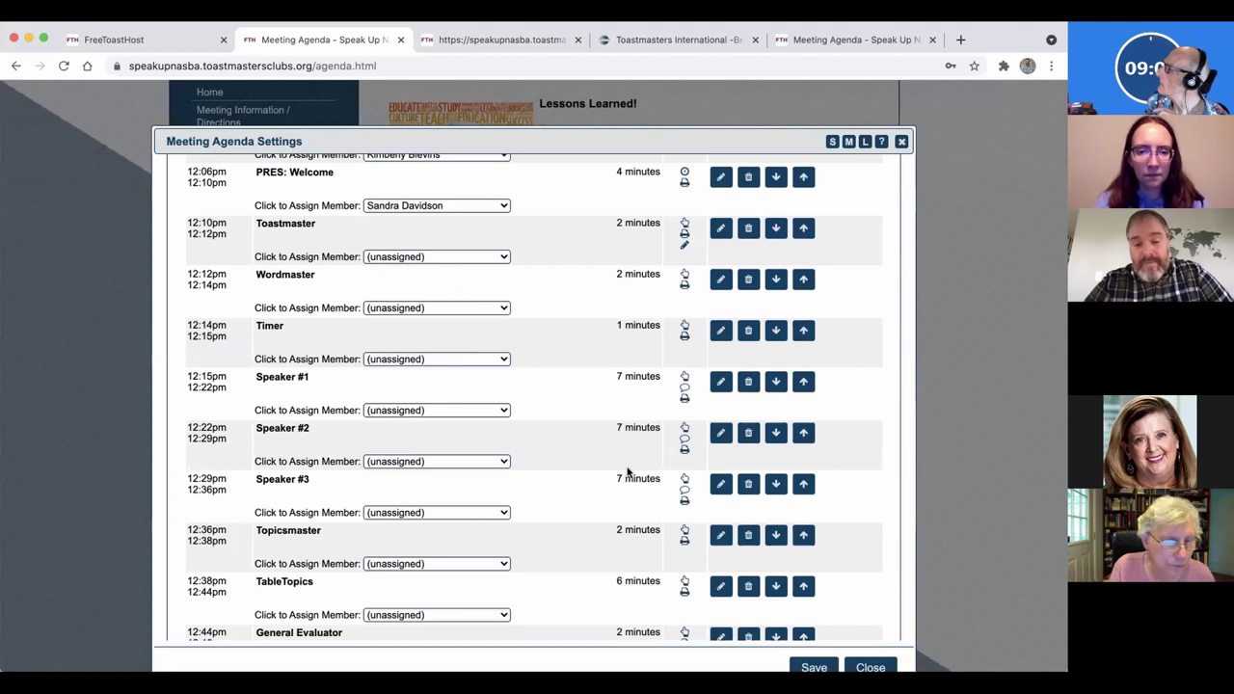
{"action": "scroll", "coordinate": [587, 478], "scroll_direction": "down", "scroll_amount": 2}
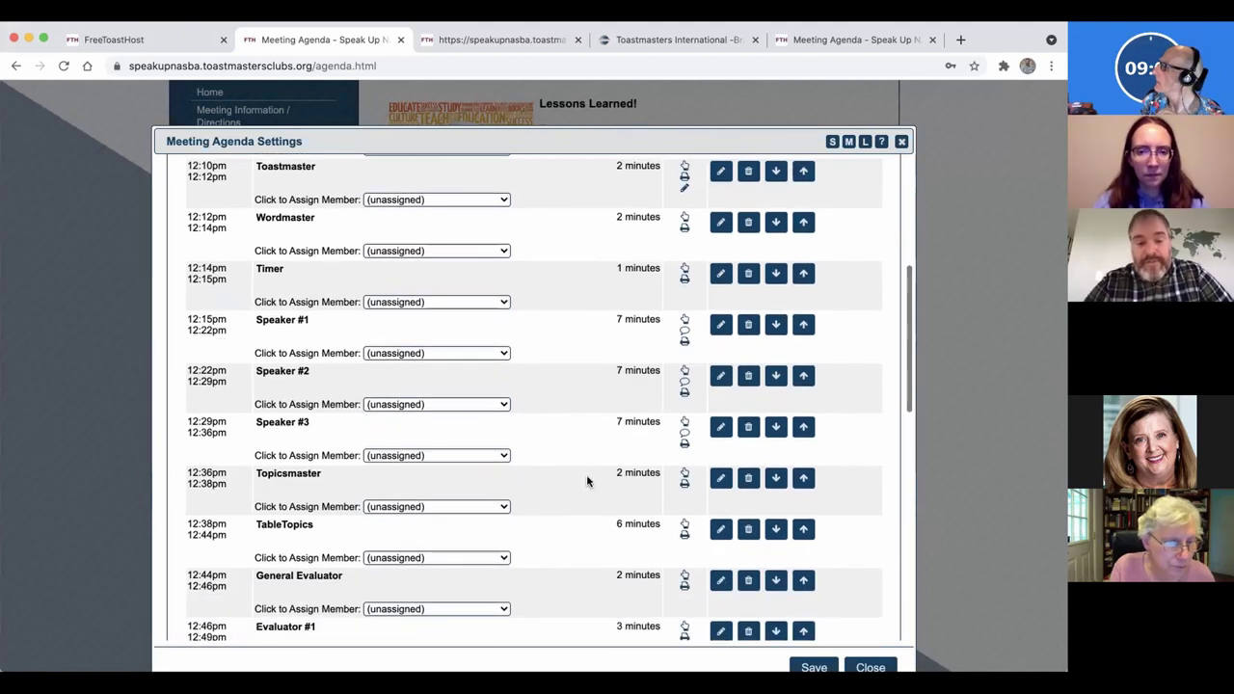
{"action": "scroll", "coordinate": [586, 478], "scroll_direction": "up", "scroll_amount": 3}
{"action": "scroll", "coordinate": [586, 475], "scroll_direction": "up", "scroll_amount": 1}
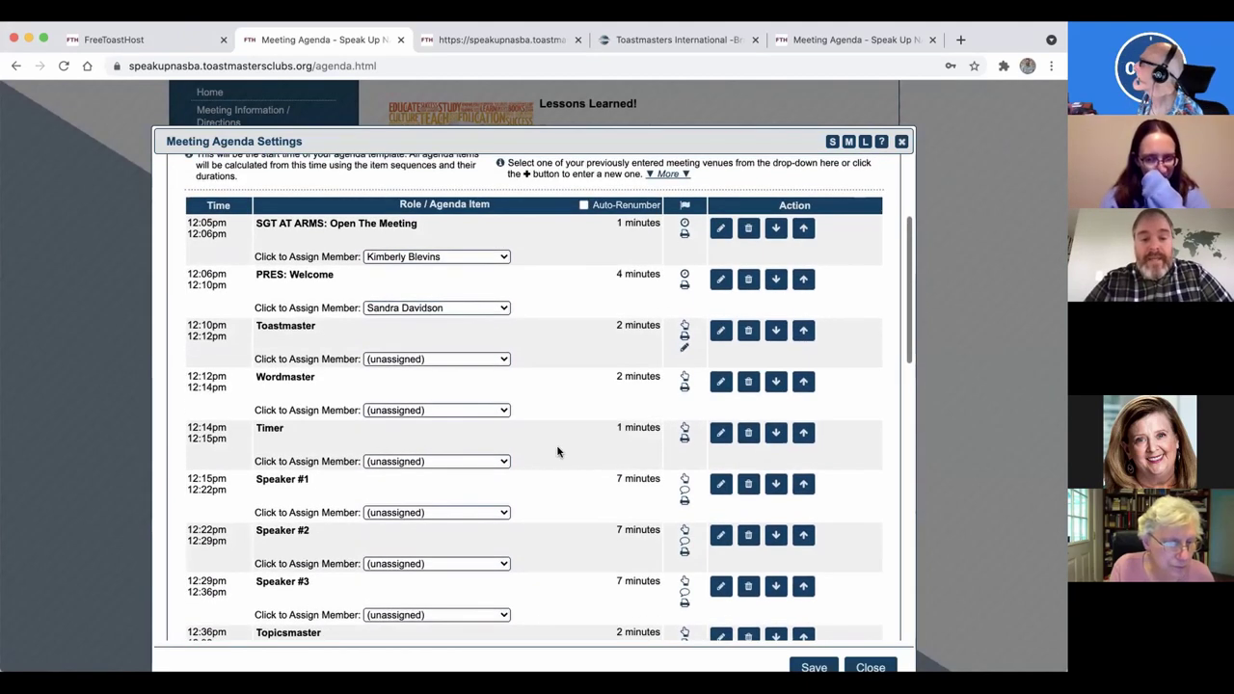
Leave the PRES: Welcome member unchanged, select the Wordmaster text, then switch to the other agenda tab
{"action": "left_click", "coordinate": [469, 308]}
{"action": "left_click", "coordinate": [552, 315]}
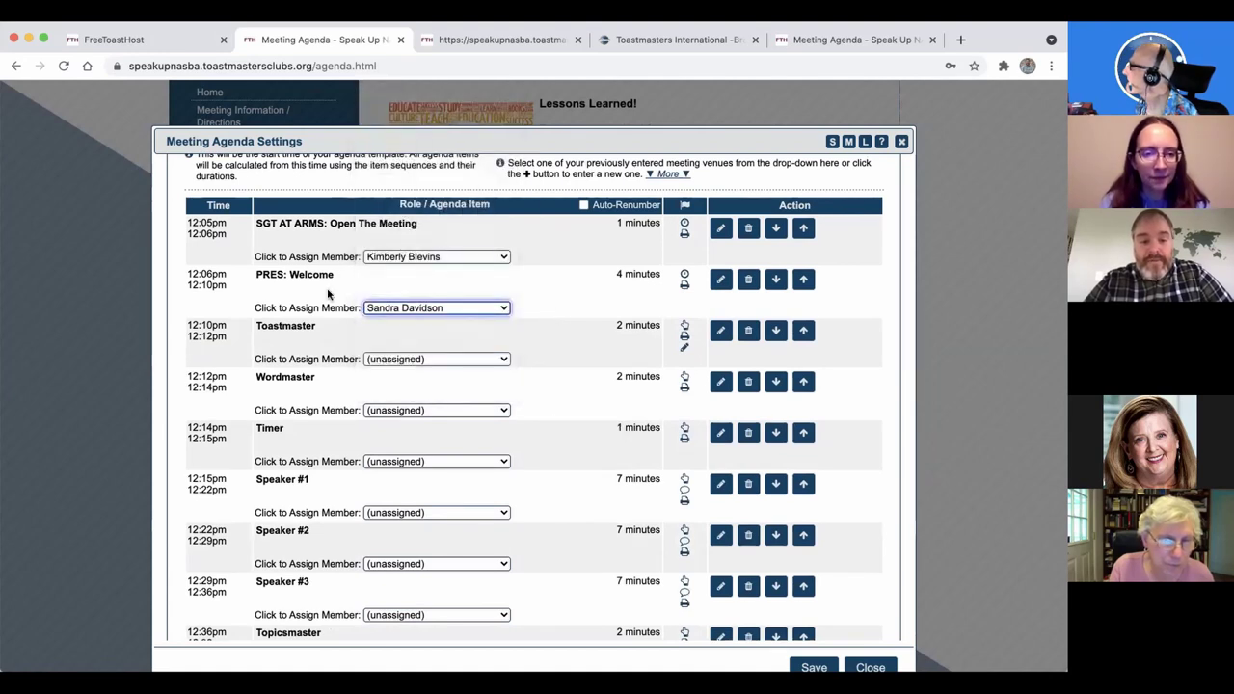
{"action": "left_click", "coordinate": [424, 309]}
{"action": "left_click", "coordinate": [429, 309]}
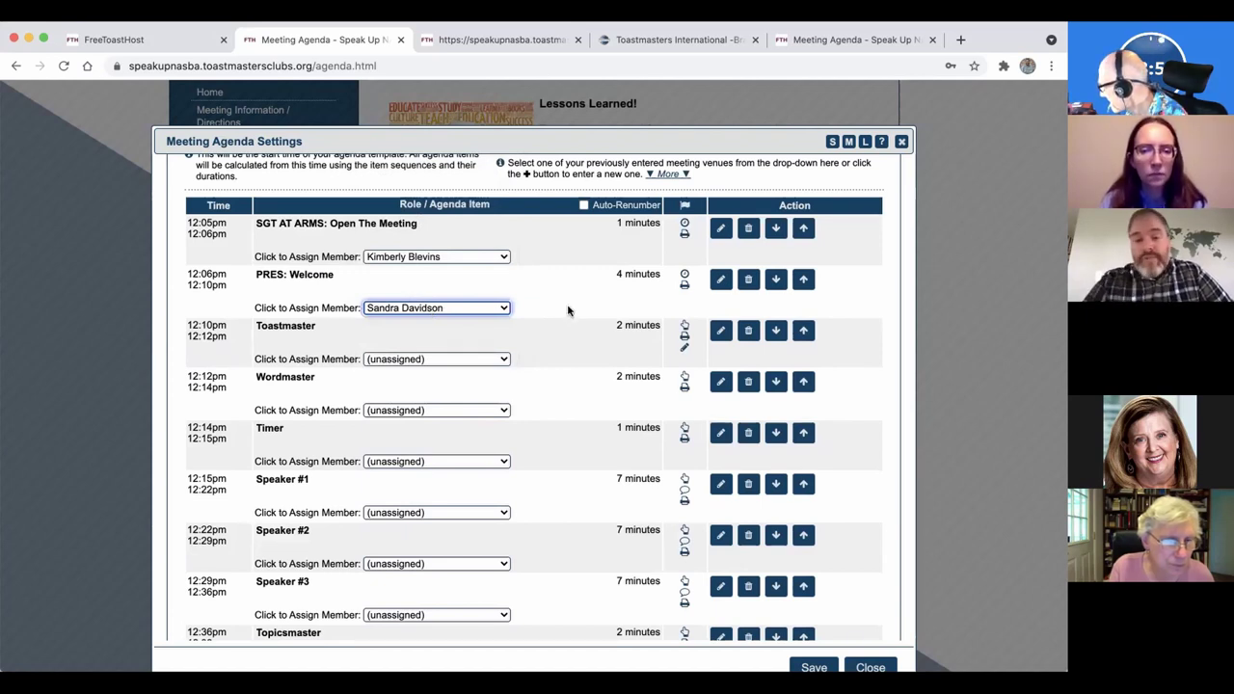
{"action": "scroll", "coordinate": [567, 311], "scroll_direction": "down", "scroll_amount": 1}
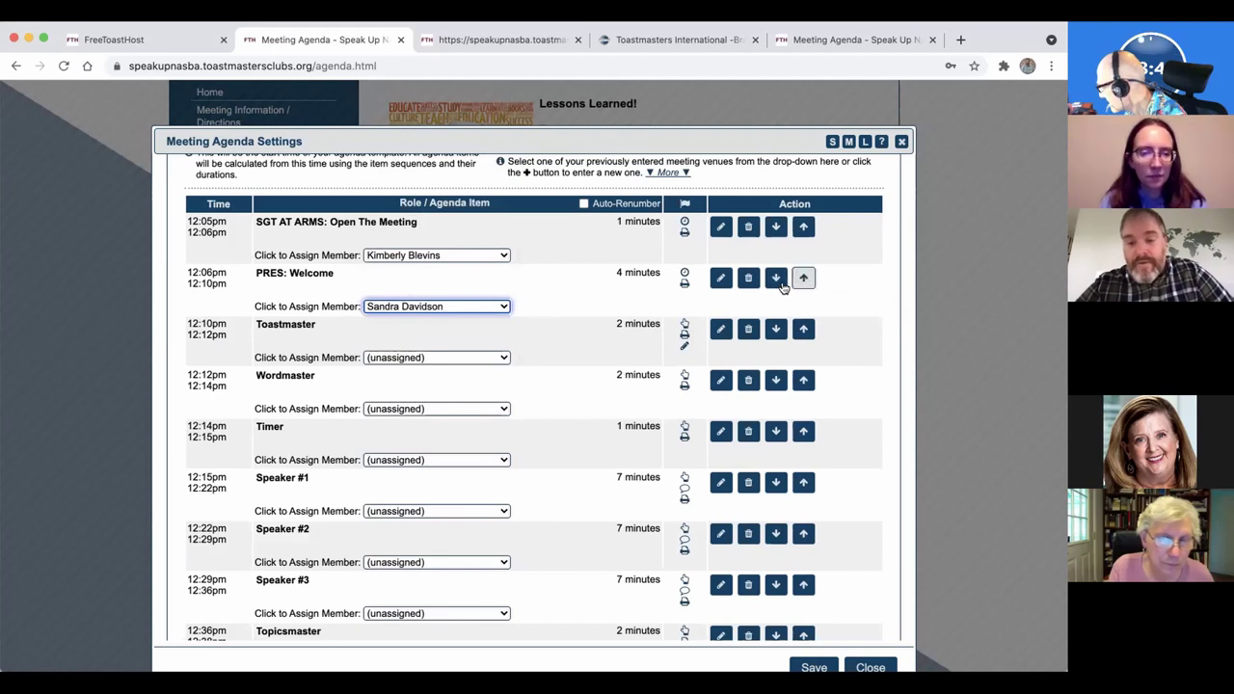
{"action": "left_click", "coordinate": [562, 330]}
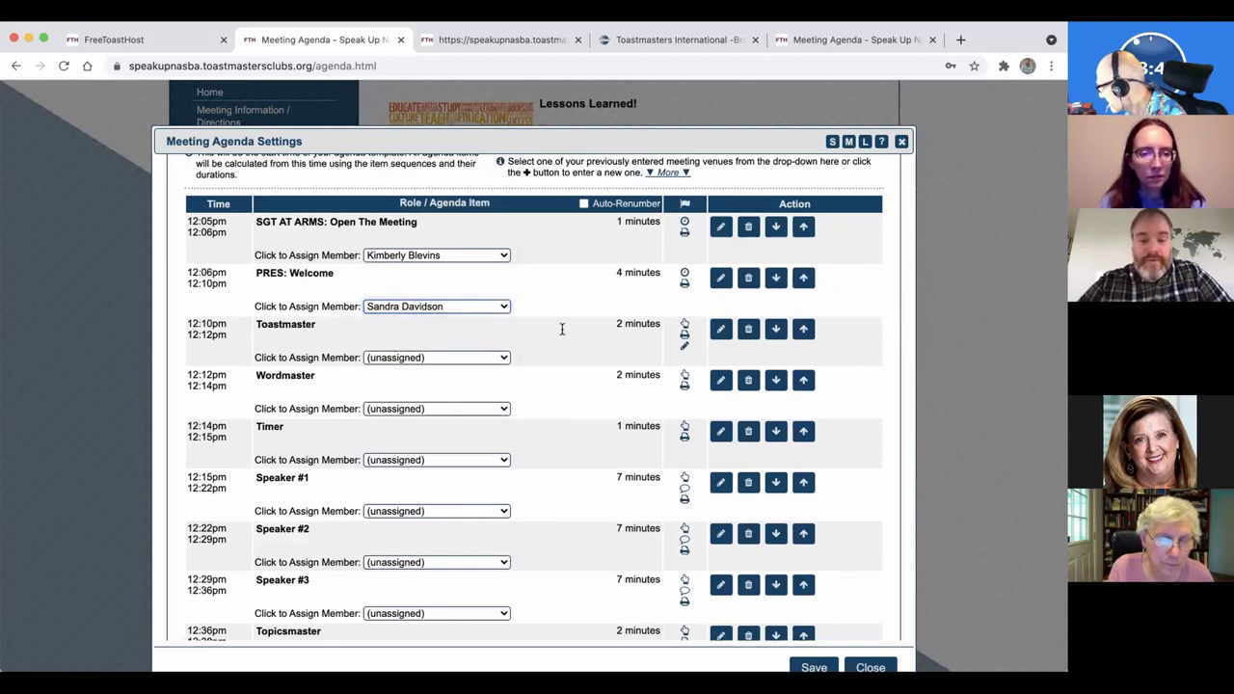
{"action": "triple_click", "coordinate": [549, 375]}
{"action": "scroll", "coordinate": [550, 350], "scroll_direction": "down", "scroll_amount": 2}
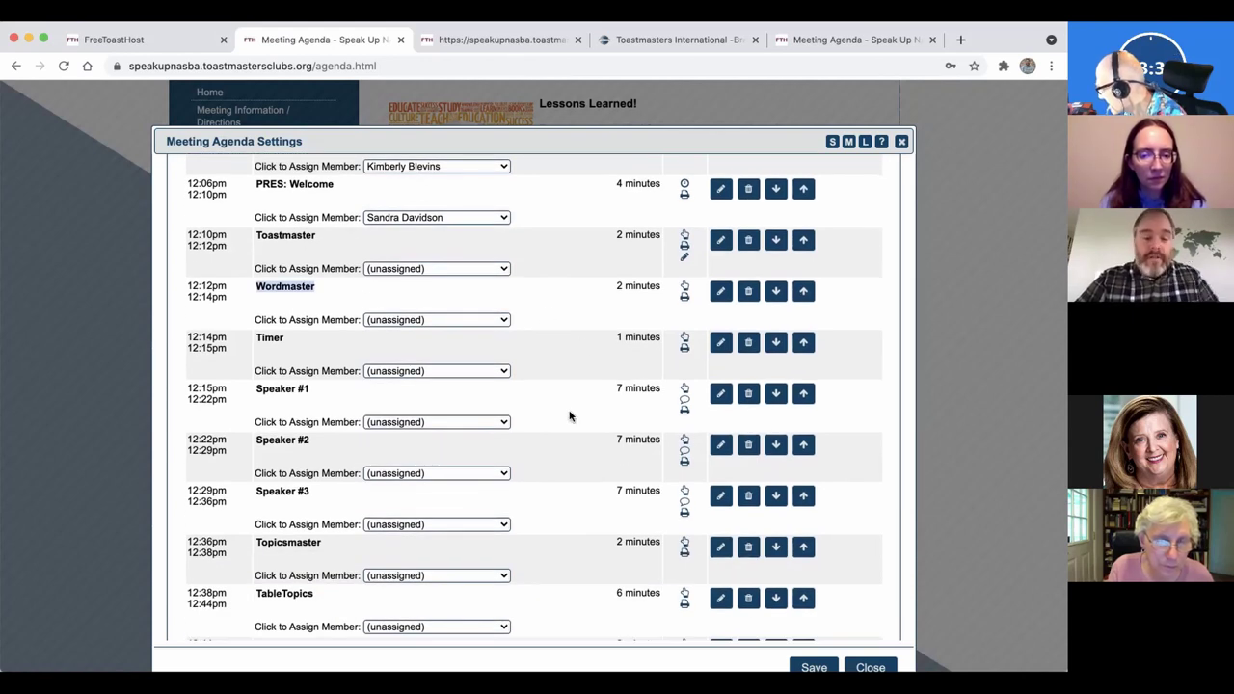
{"action": "key", "text": "ctrl+Tab"}
{"action": "key", "text": "ctrl+Tab"}
{"action": "key", "text": "ctrl+Tab"}
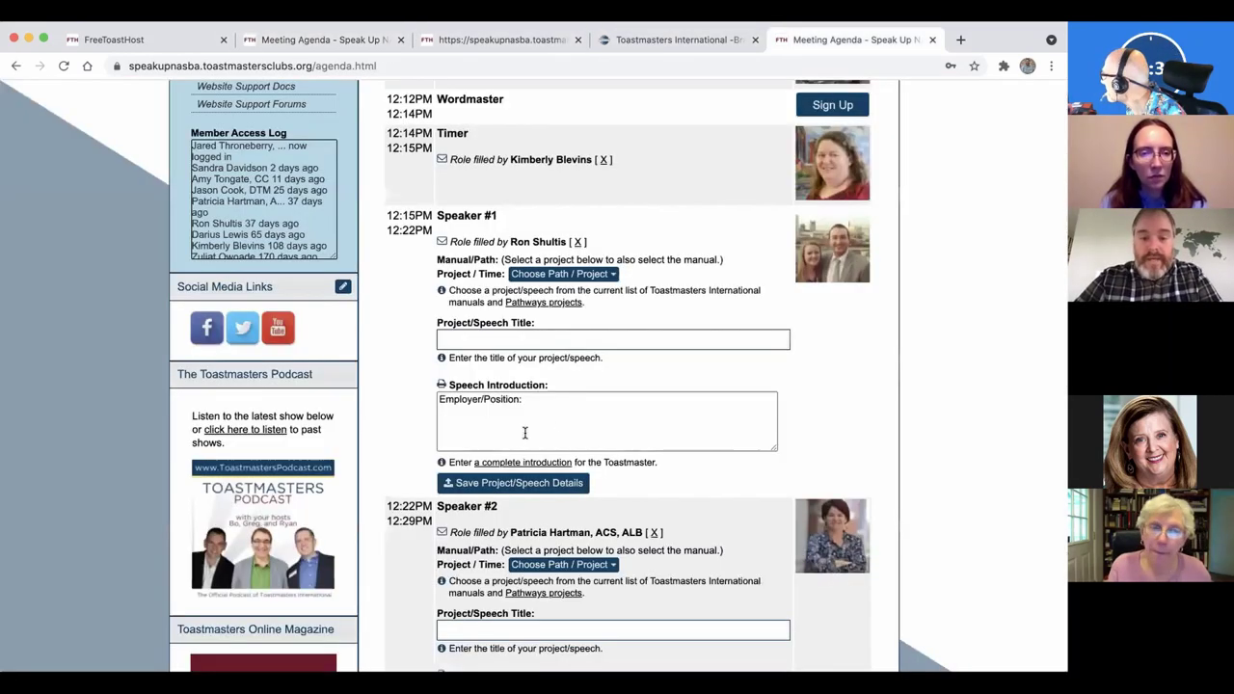
Open this meeting's agenda editor and try dragging the Timer item to reorder it
{"action": "scroll", "coordinate": [526, 463], "scroll_direction": "down", "scroll_amount": 1}
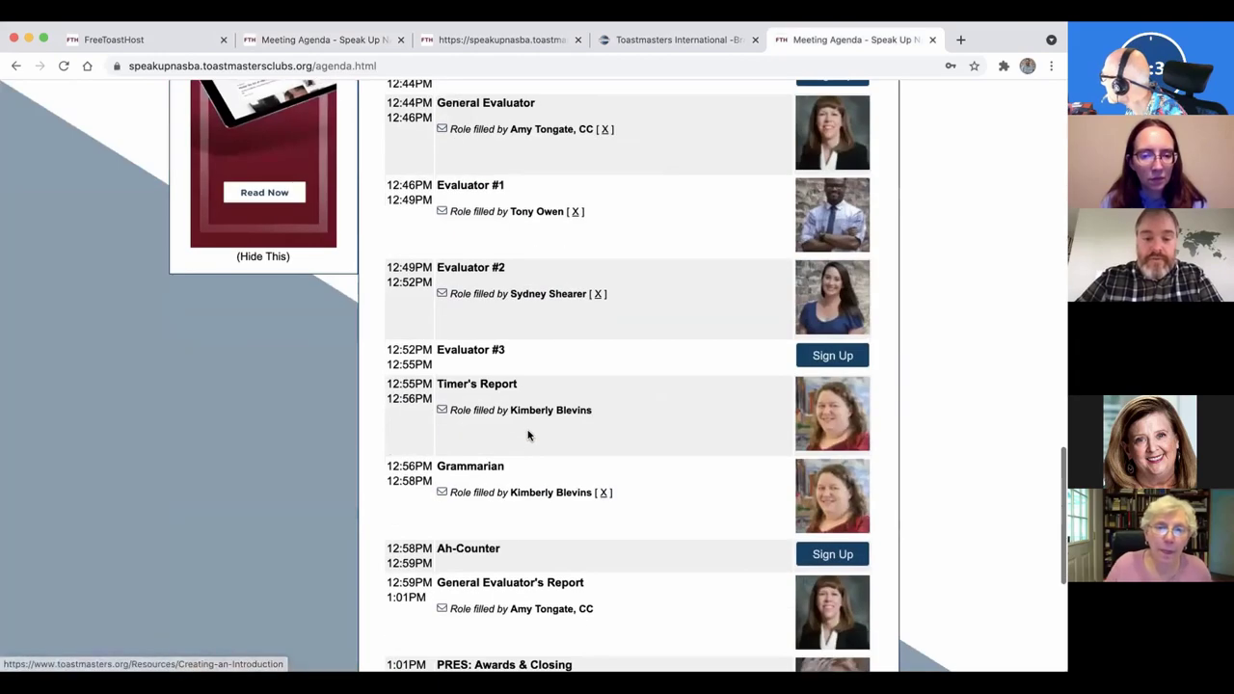
{"action": "left_click_drag", "start_coordinate": [530, 432], "coordinate": [530, 386]}
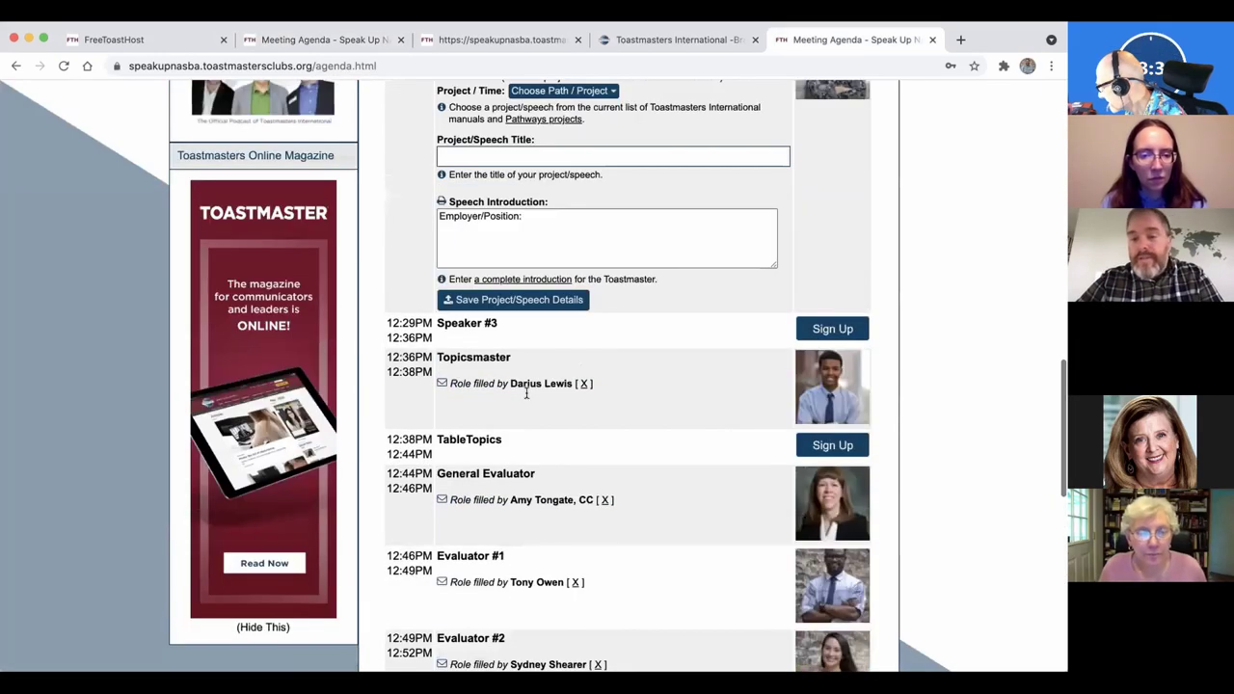
{"action": "scroll", "coordinate": [527, 394], "scroll_direction": "up", "scroll_amount": 15}
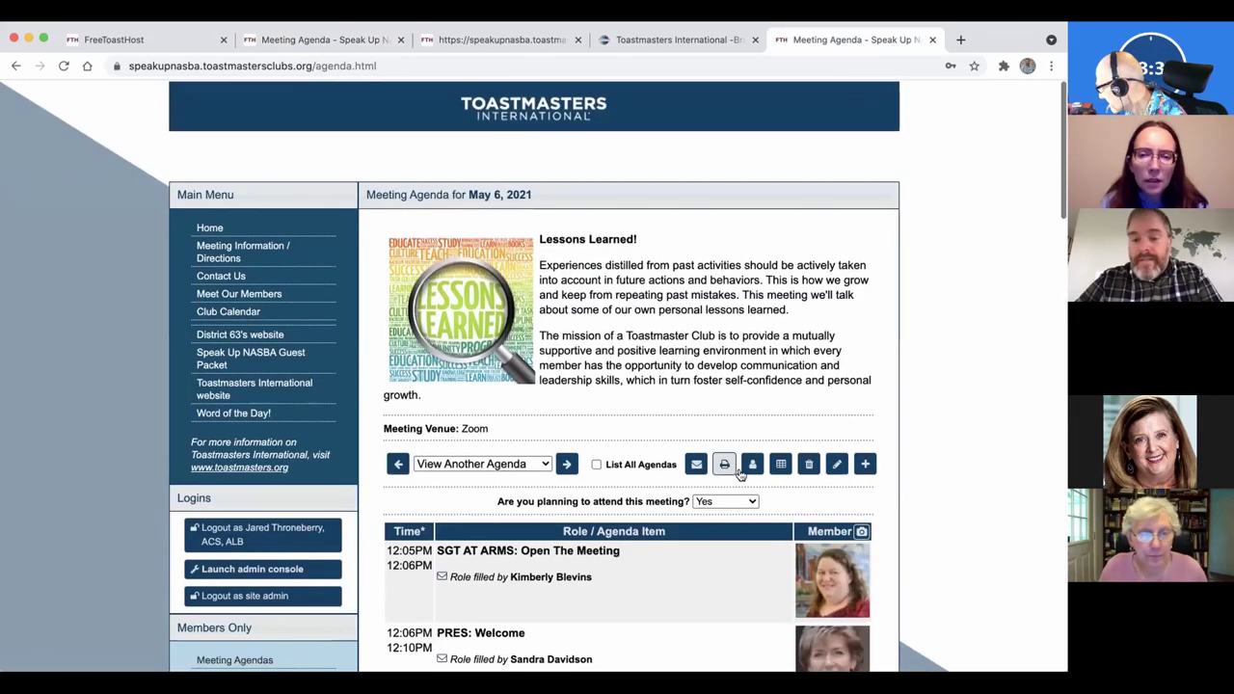
{"action": "left_click", "coordinate": [835, 463]}
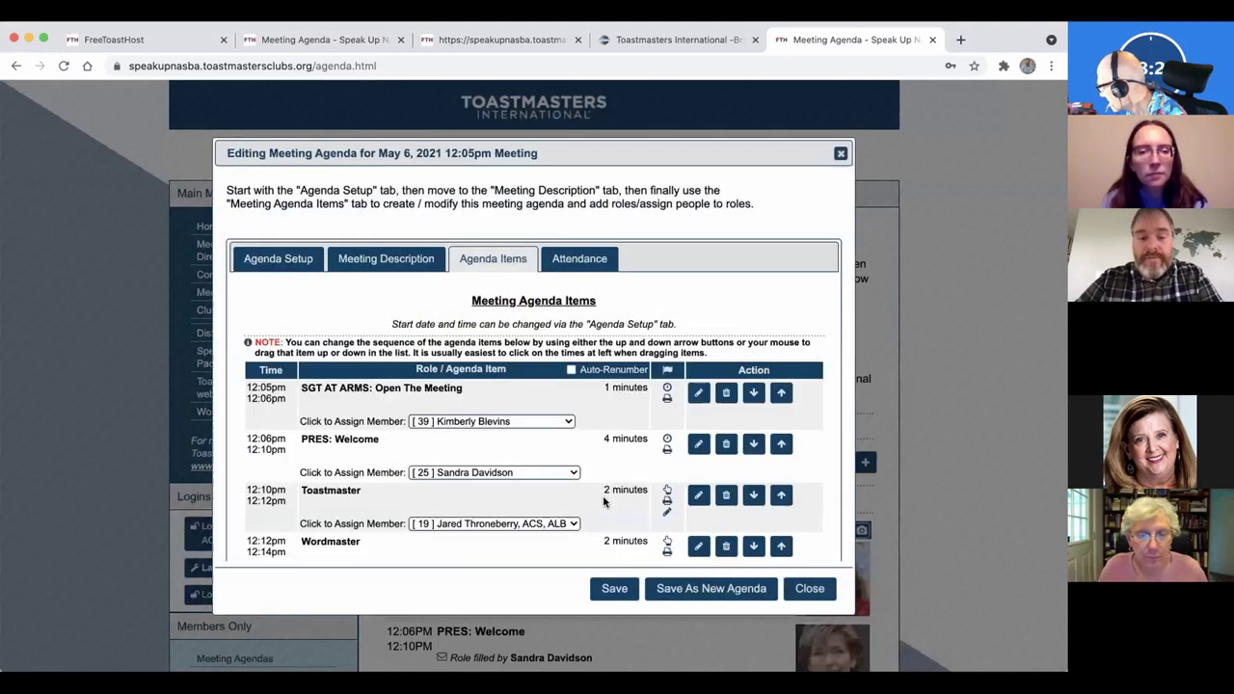
{"action": "scroll", "coordinate": [572, 464], "scroll_direction": "down", "scroll_amount": 3}
{"action": "mouse_move", "coordinate": [571, 464]}
{"action": "left_mouse_down"}
{"action": "mouse_move", "coordinate": [576, 310]}
{"action": "mouse_move", "coordinate": [583, 506]}
{"action": "mouse_move", "coordinate": [583, 465]}
{"action": "left_mouse_up"}
Close the agenda editor without saving and return to Meeting Agenda Settings
{"action": "left_click", "coordinate": [808, 590]}
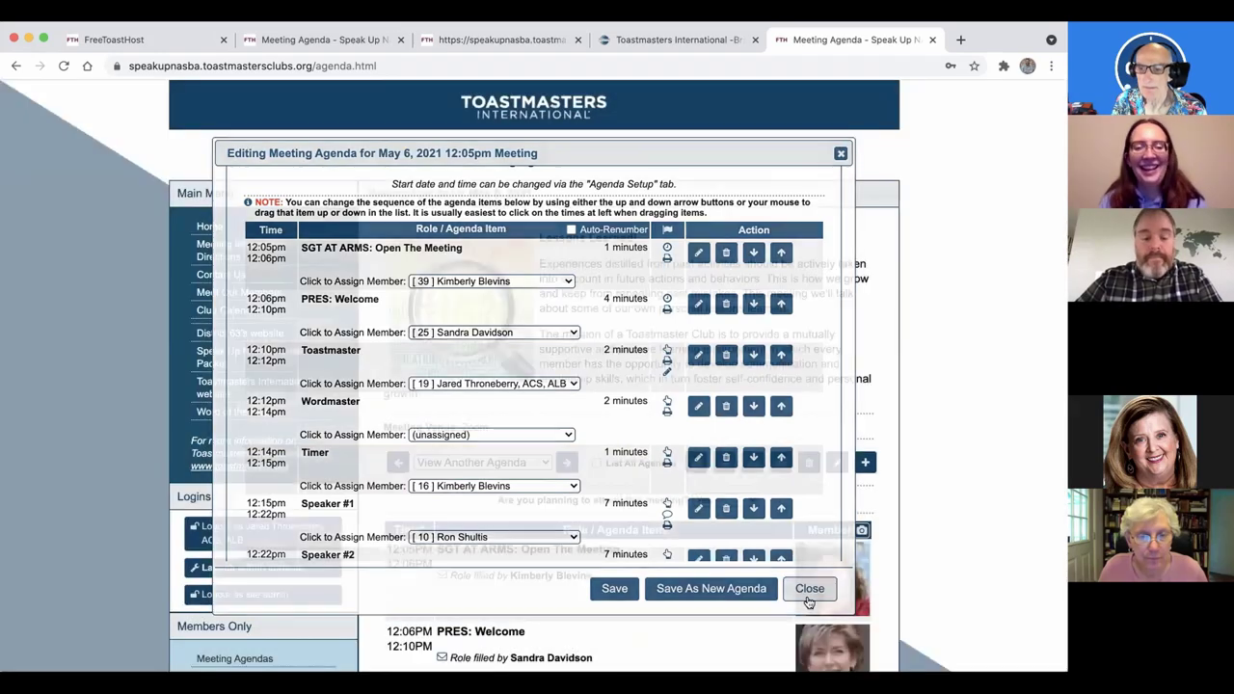
{"action": "key", "text": "ctrl+3"}
{"action": "key", "text": "ctrl+2"}
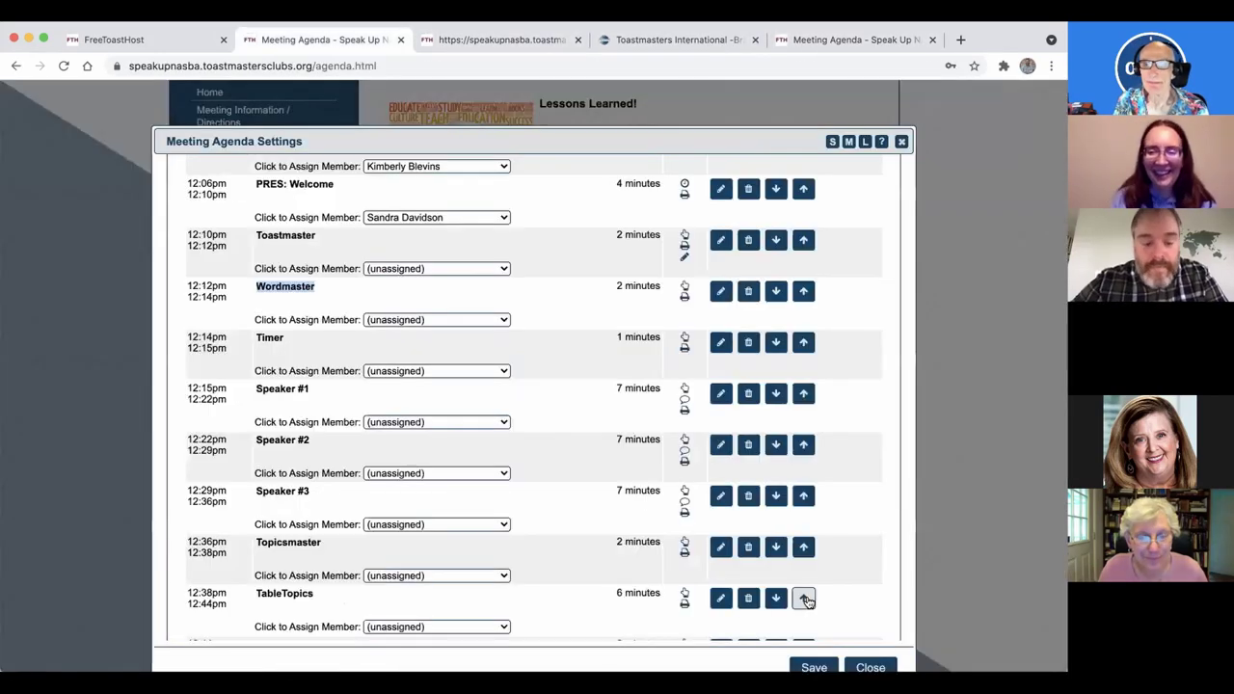
Add a new SUN Agenda template item titled JOKEMASTER with a 03-minute duration
{"action": "scroll", "coordinate": [627, 547], "scroll_direction": "down", "scroll_amount": 10}
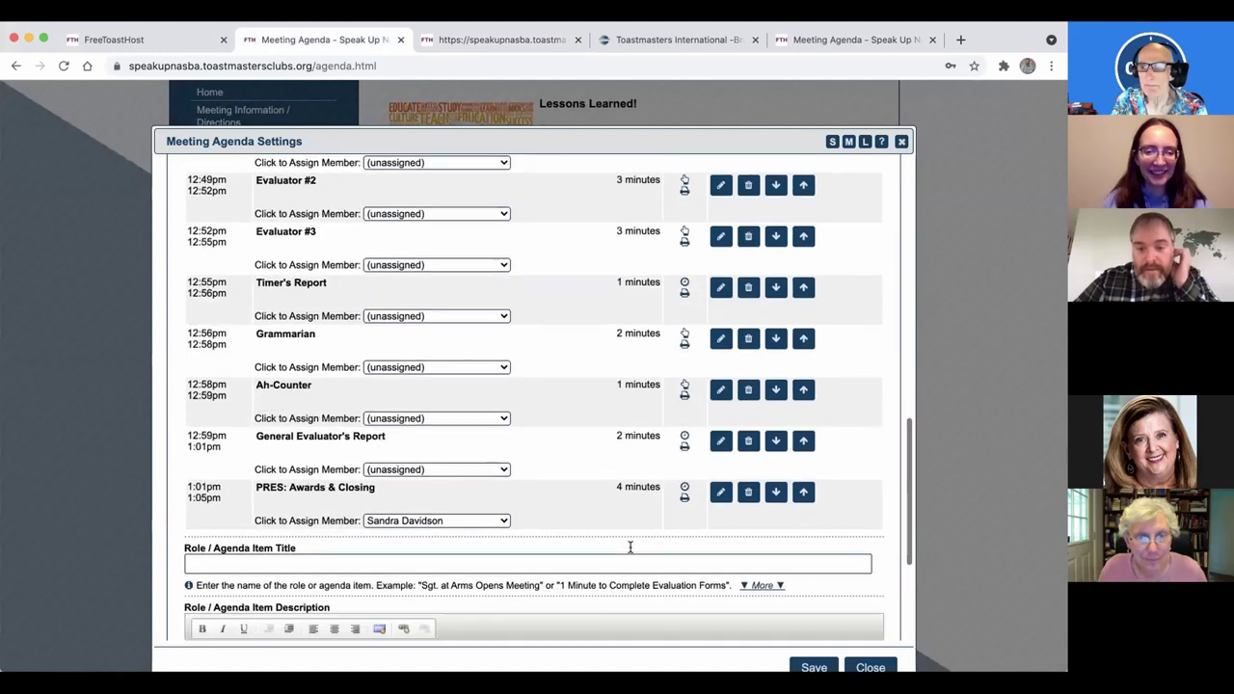
{"action": "scroll", "coordinate": [628, 551], "scroll_direction": "down", "scroll_amount": 2}
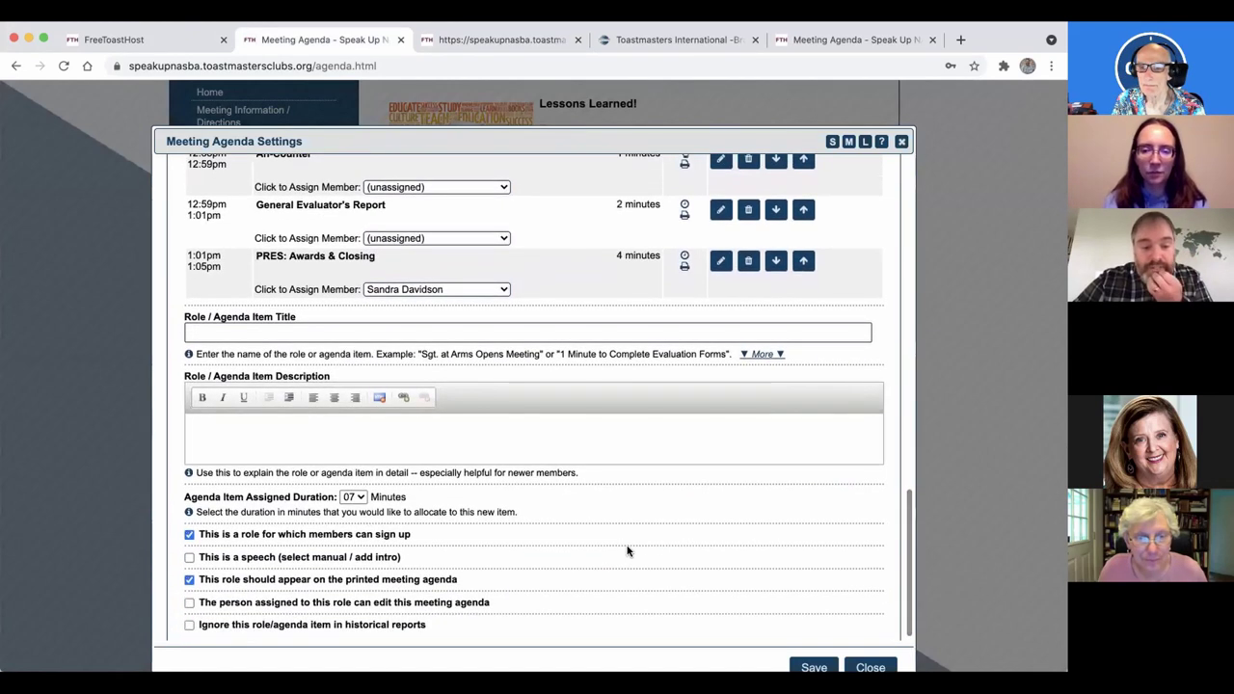
{"action": "scroll", "coordinate": [628, 550], "scroll_direction": "down", "scroll_amount": 1}
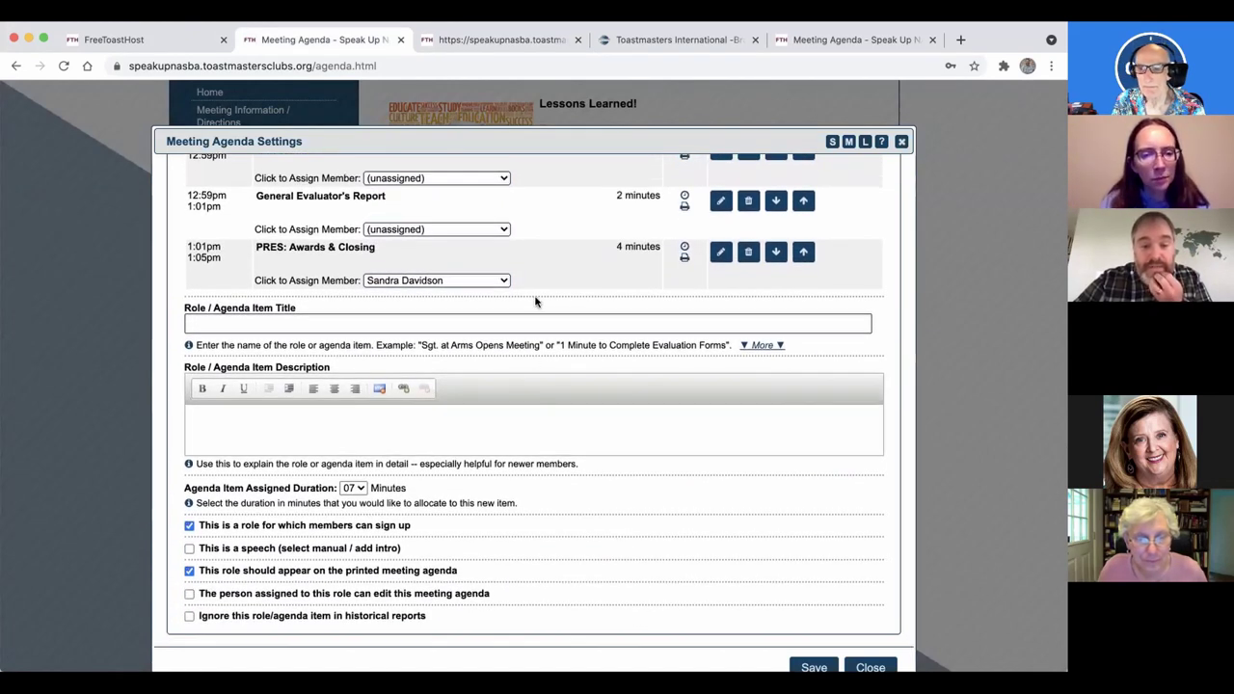
{"action": "left_click", "coordinate": [530, 322]}
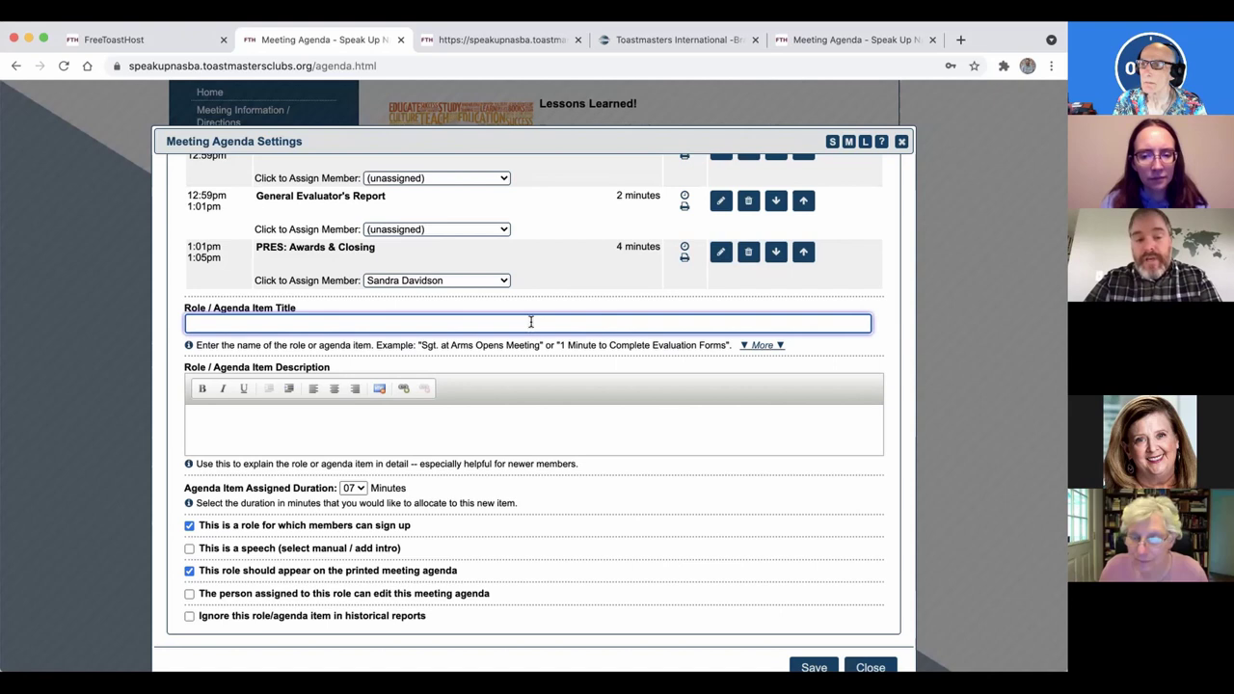
{"action": "type", "text": "JOKEMASTER"}
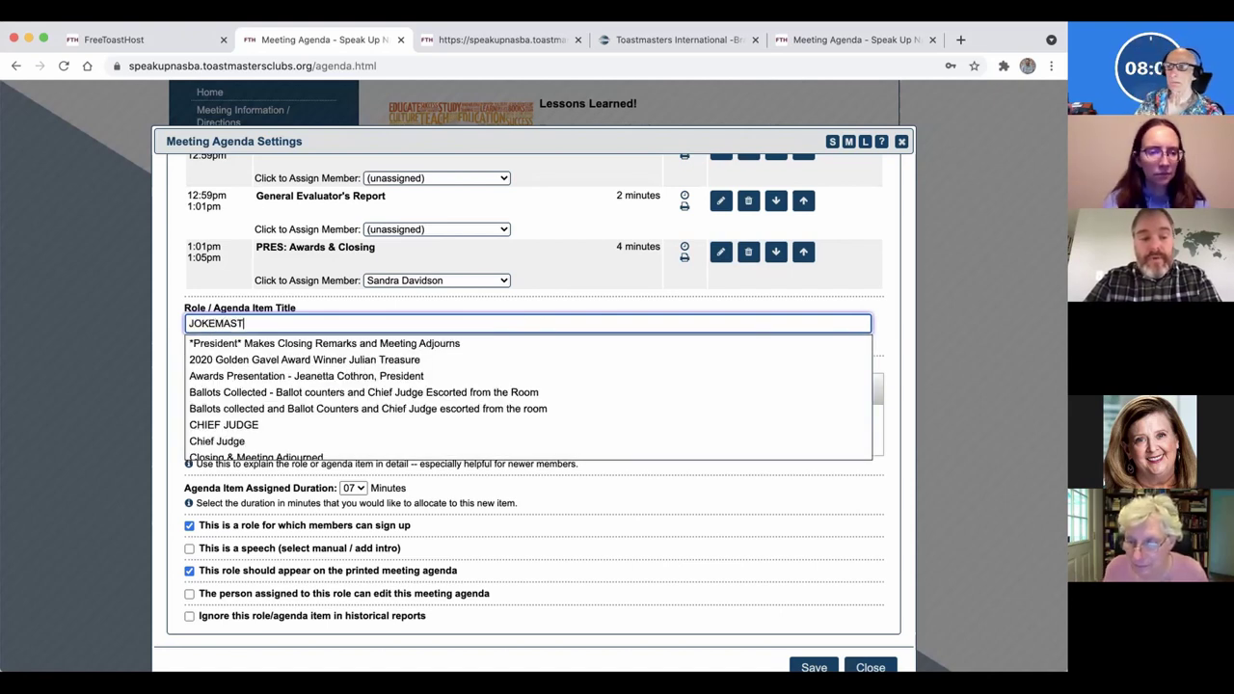
{"action": "key", "text": "Tab"}
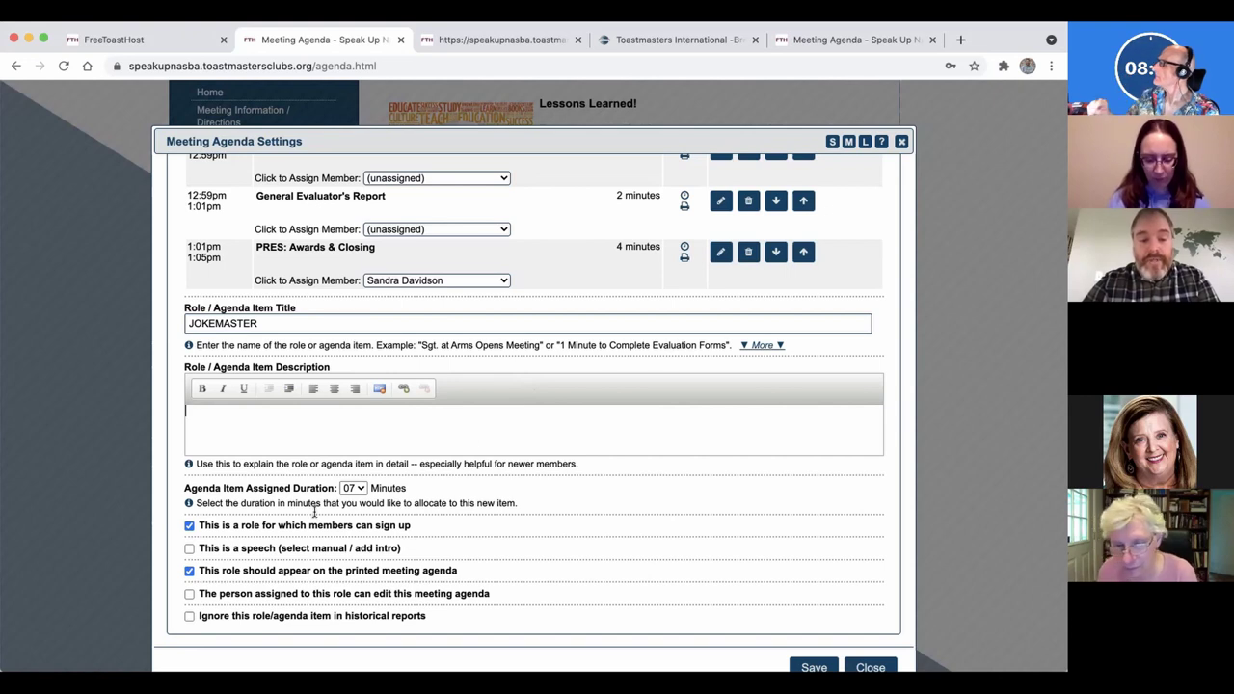
{"action": "left_click", "coordinate": [353, 488]}
{"action": "left_click", "coordinate": [355, 434]}
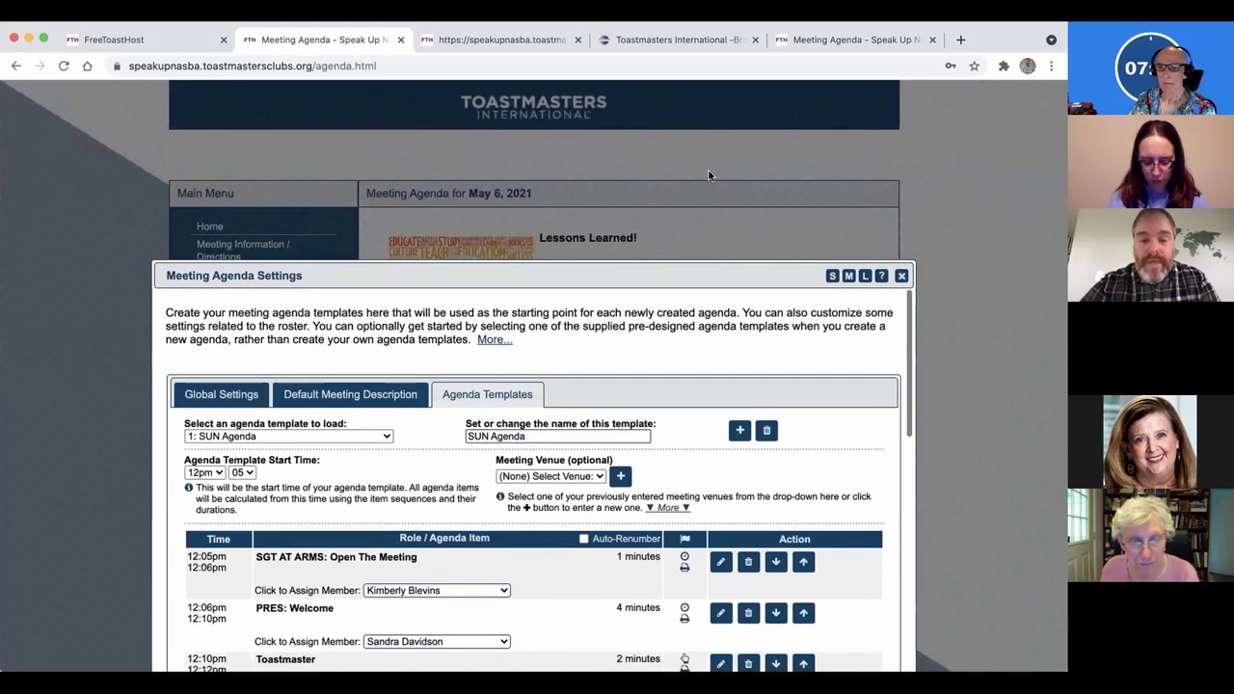
Load agenda template 5: SUN OPEN HOUSE
{"action": "scroll", "coordinate": [675, 460], "scroll_direction": "down", "scroll_amount": 3}
{"action": "left_click", "coordinate": [371, 261]}
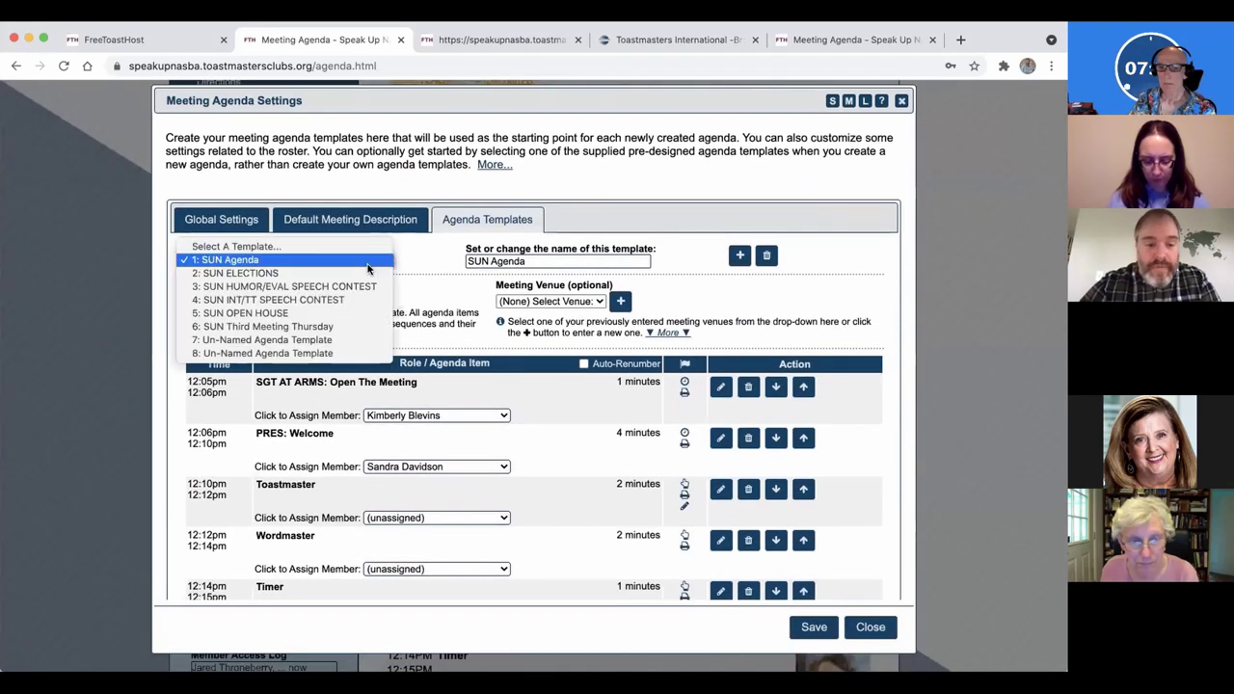
{"action": "left_click", "coordinate": [339, 313]}
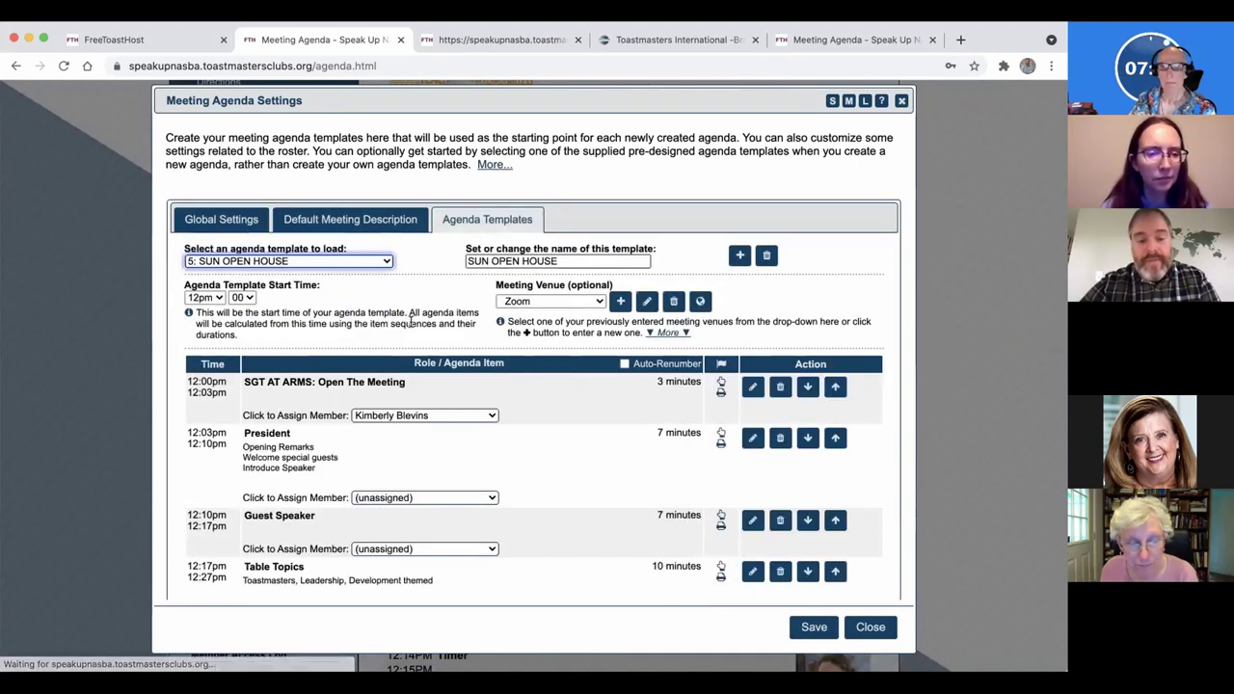
Add and save a 05-minute Closing Remarks item with member sign-up unchecked
{"action": "scroll", "coordinate": [536, 442], "scroll_direction": "down", "scroll_amount": 5}
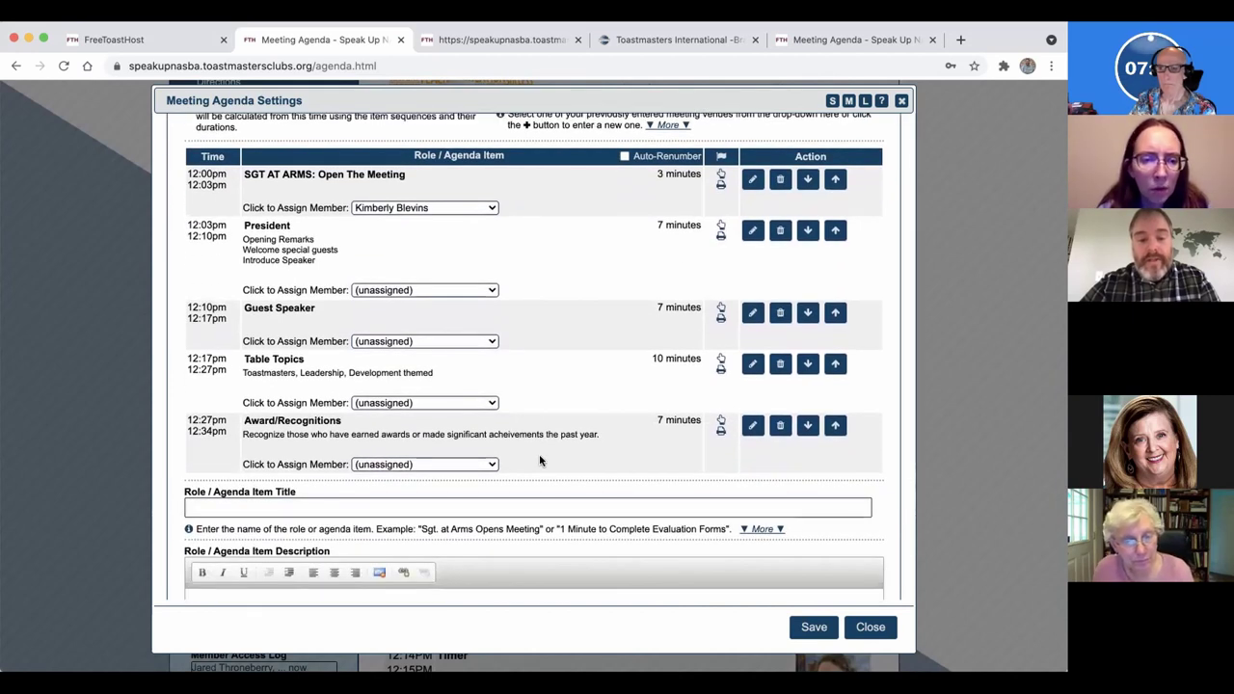
{"action": "left_click", "coordinate": [508, 508]}
{"action": "scroll", "coordinate": [508, 508], "scroll_direction": "down", "scroll_amount": 2}
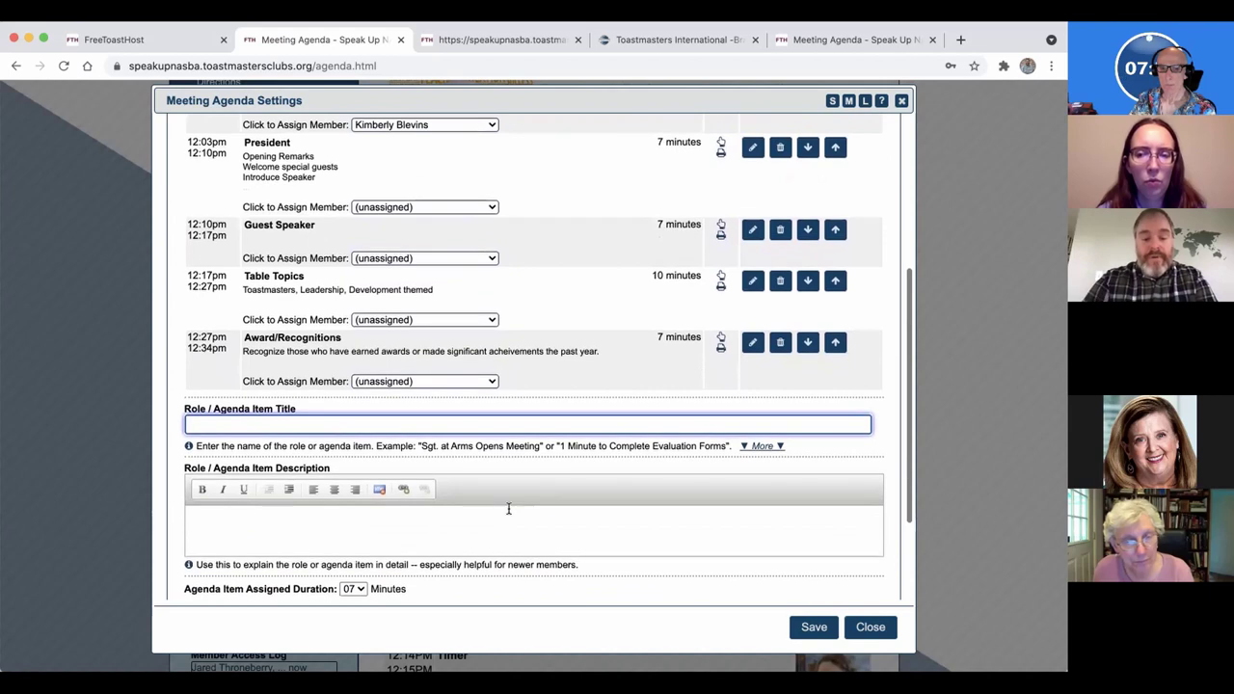
{"action": "type", "text": "Closing Re"}
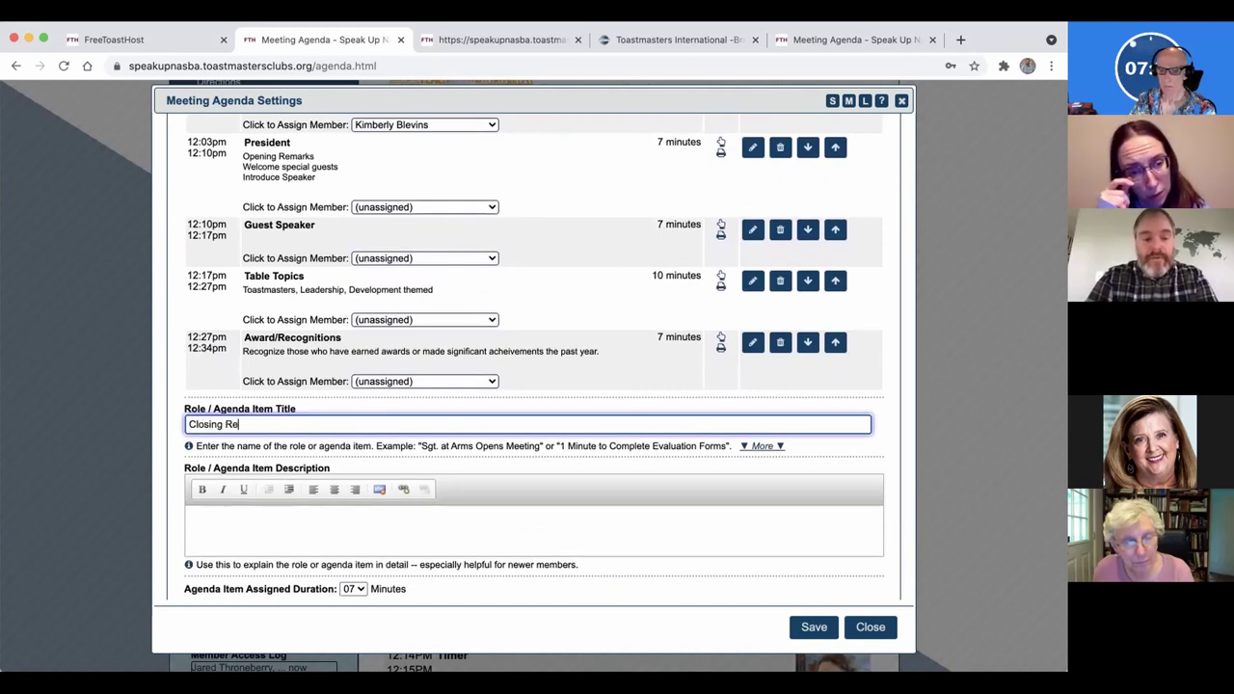
{"action": "type", "text": "marks"}
{"action": "left_click", "coordinate": [573, 537]}
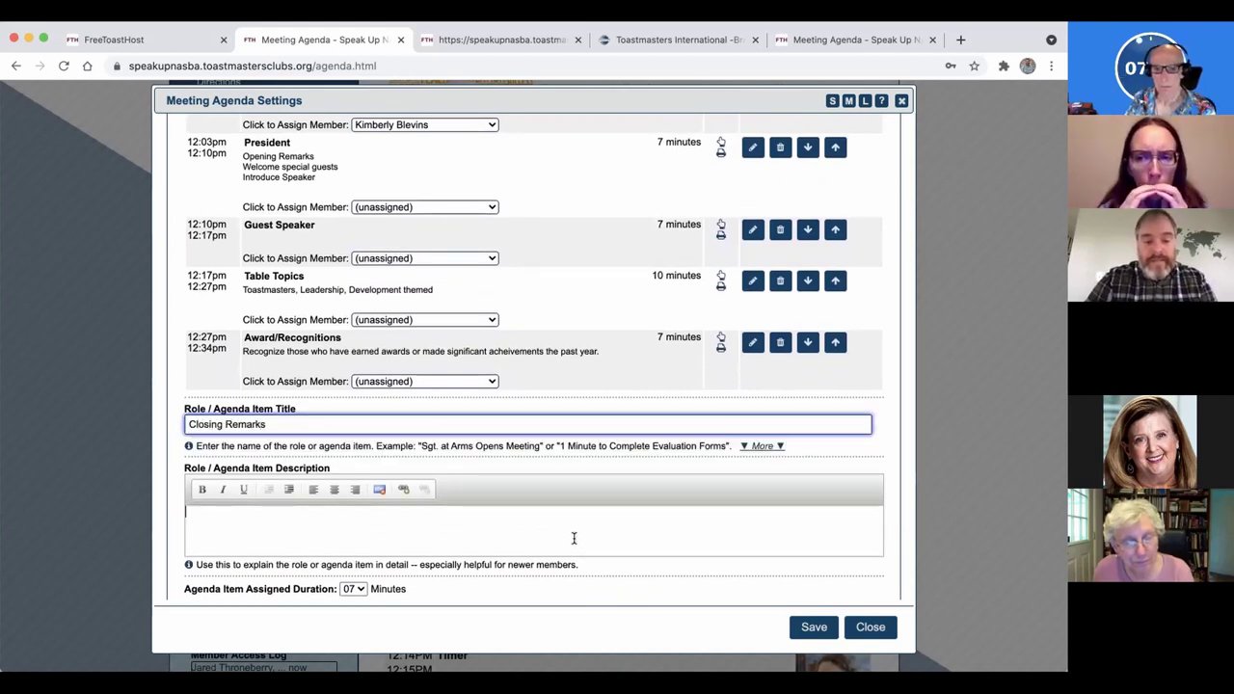
{"action": "scroll", "coordinate": [574, 538], "scroll_direction": "down", "scroll_amount": 2}
{"action": "scroll", "coordinate": [576, 535], "scroll_direction": "down", "scroll_amount": 1}
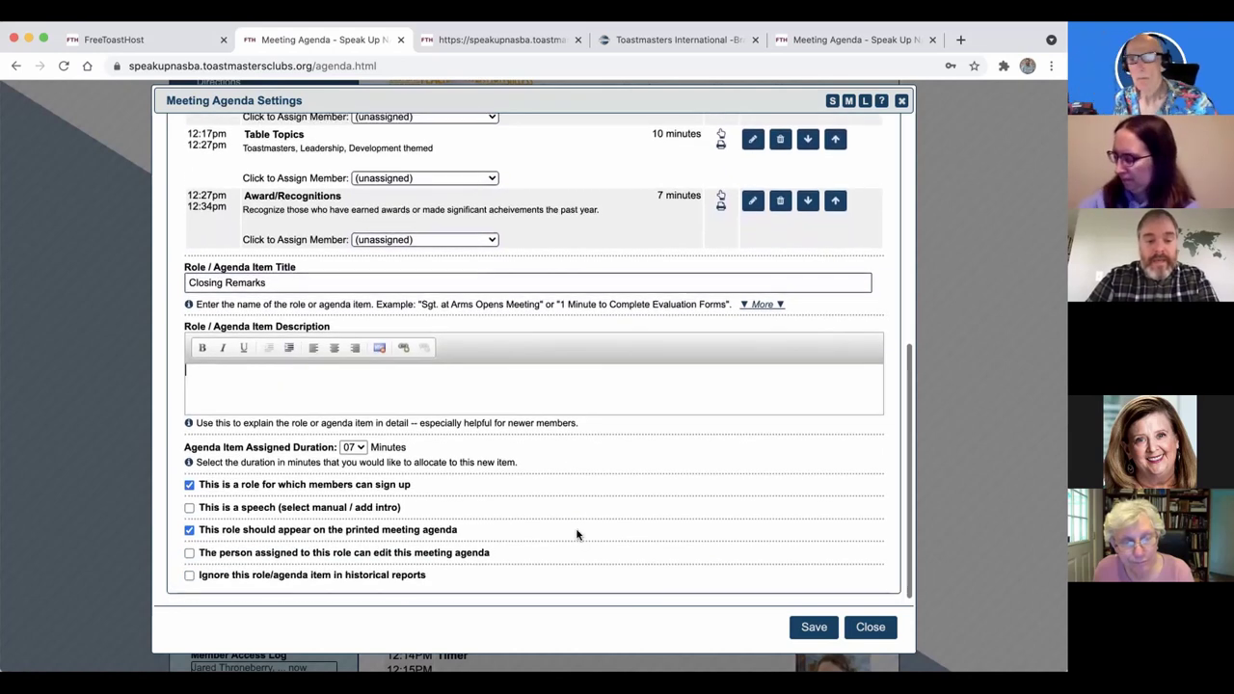
{"action": "left_click", "coordinate": [353, 447]}
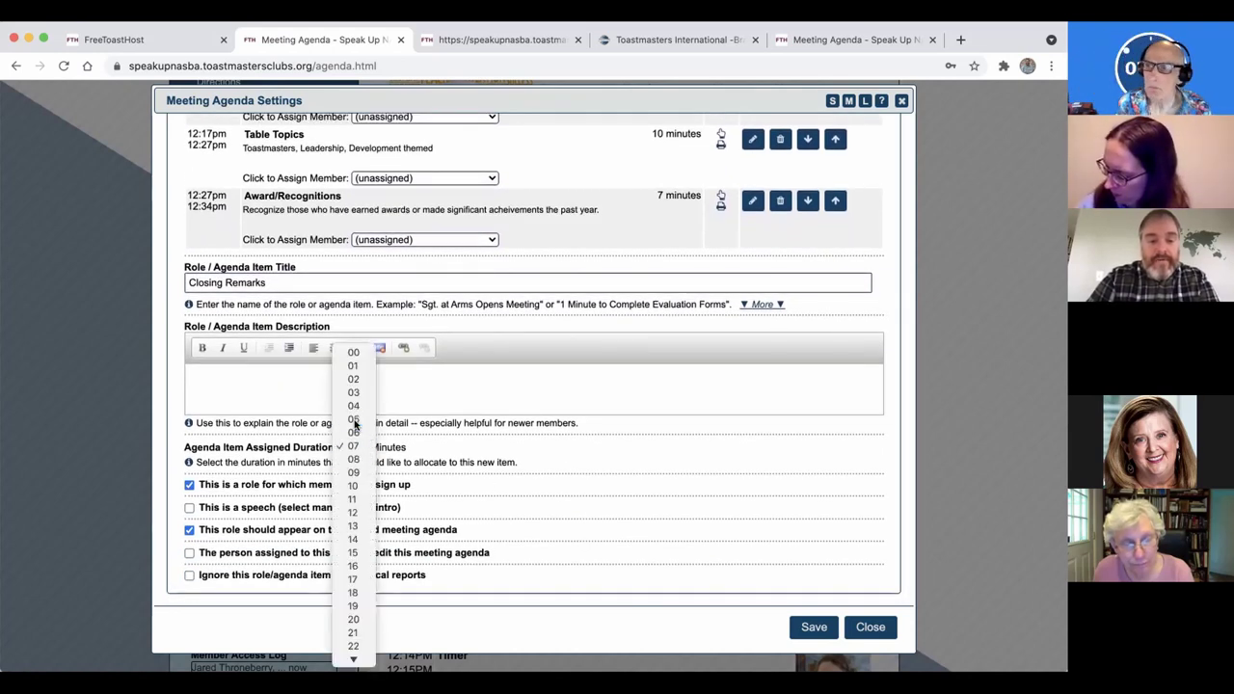
{"action": "left_click", "coordinate": [353, 421]}
{"action": "left_click", "coordinate": [189, 485]}
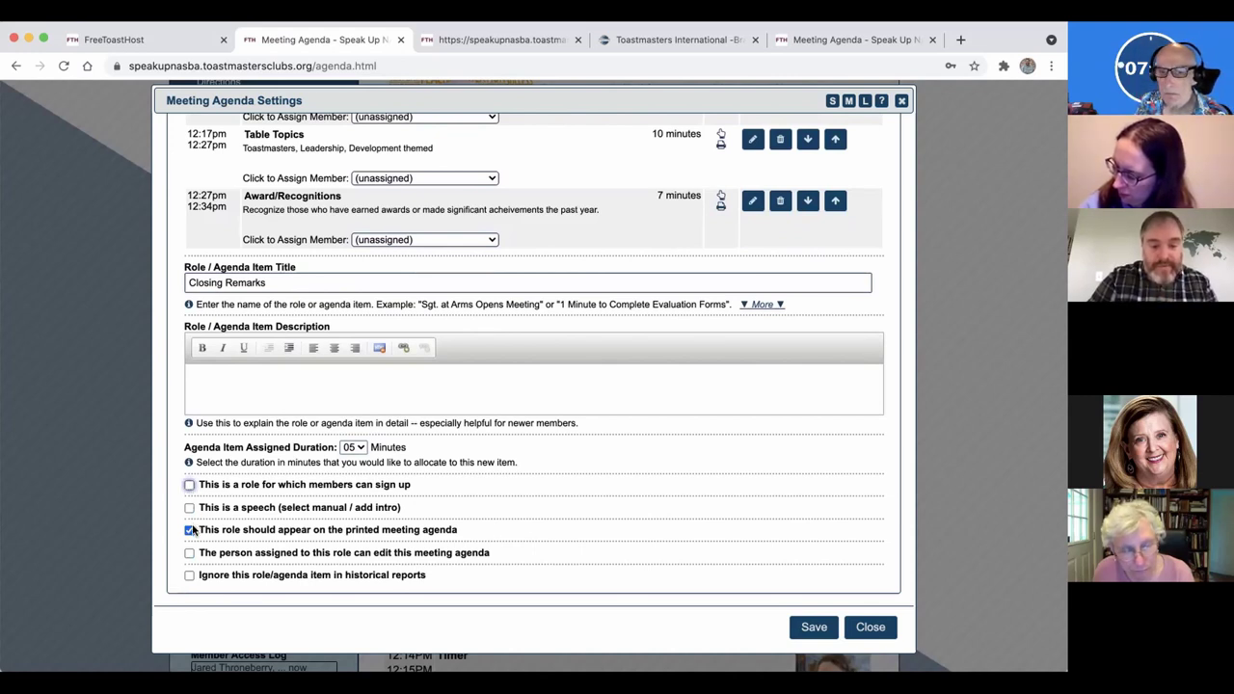
{"action": "left_click", "coordinate": [808, 628]}
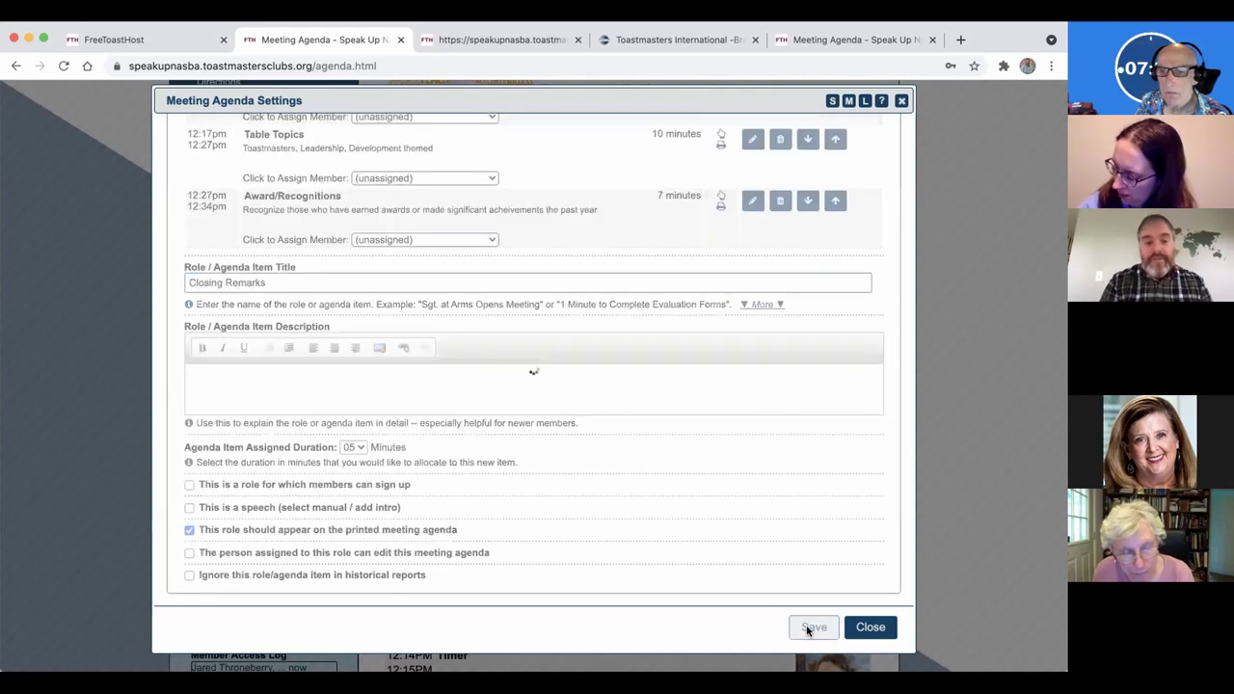
{"action": "scroll", "coordinate": [661, 491], "scroll_direction": "down", "scroll_amount": 3}
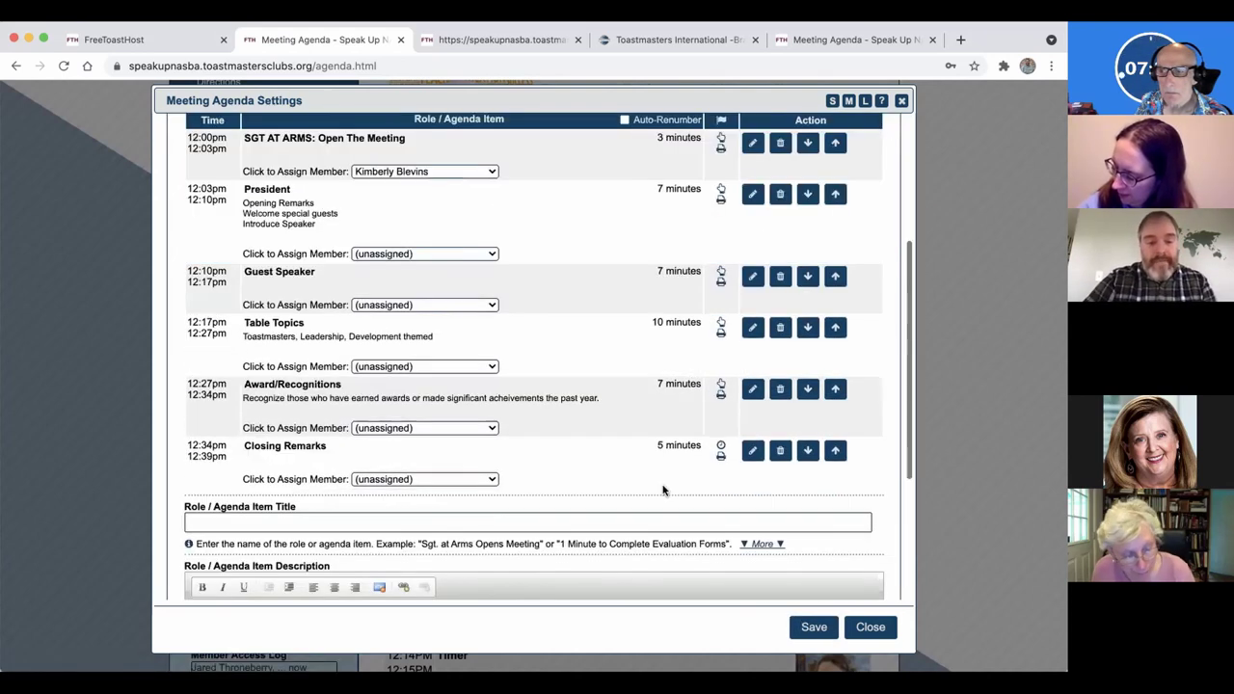
{"action": "left_click_drag", "start_coordinate": [245, 449], "coordinate": [450, 449]}
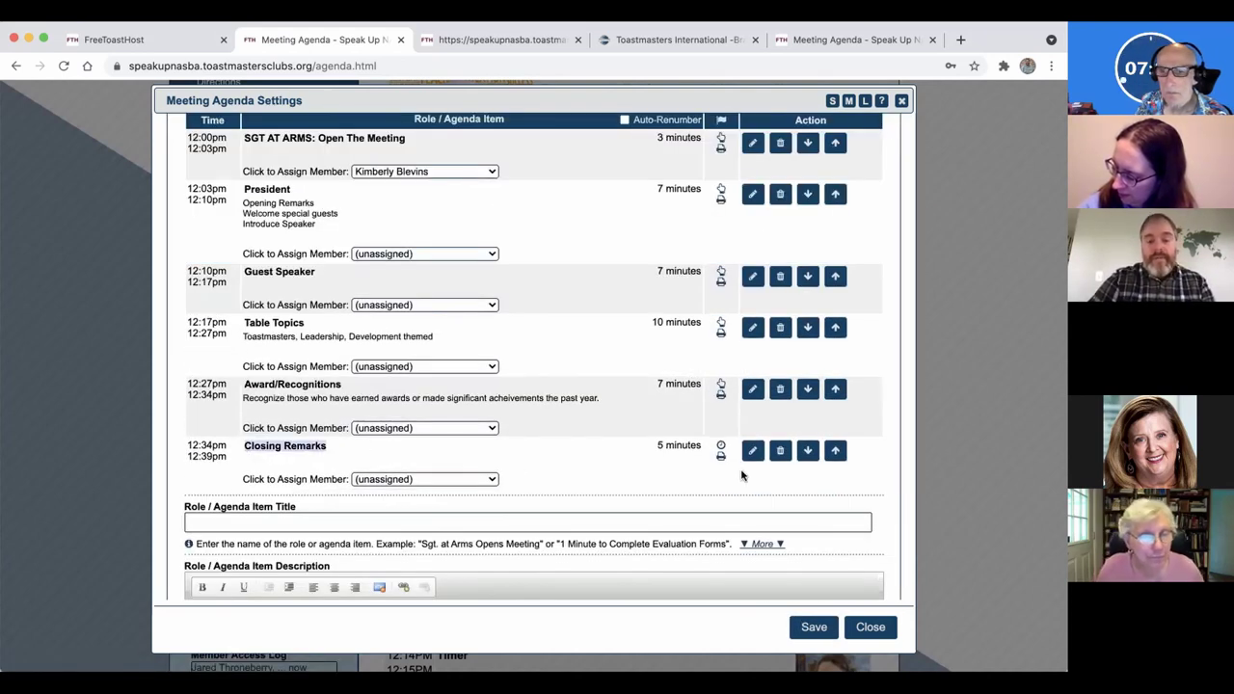
Close the agenda settings and site administration windows and return to the meeting agenda page
{"action": "left_click", "coordinate": [874, 638]}
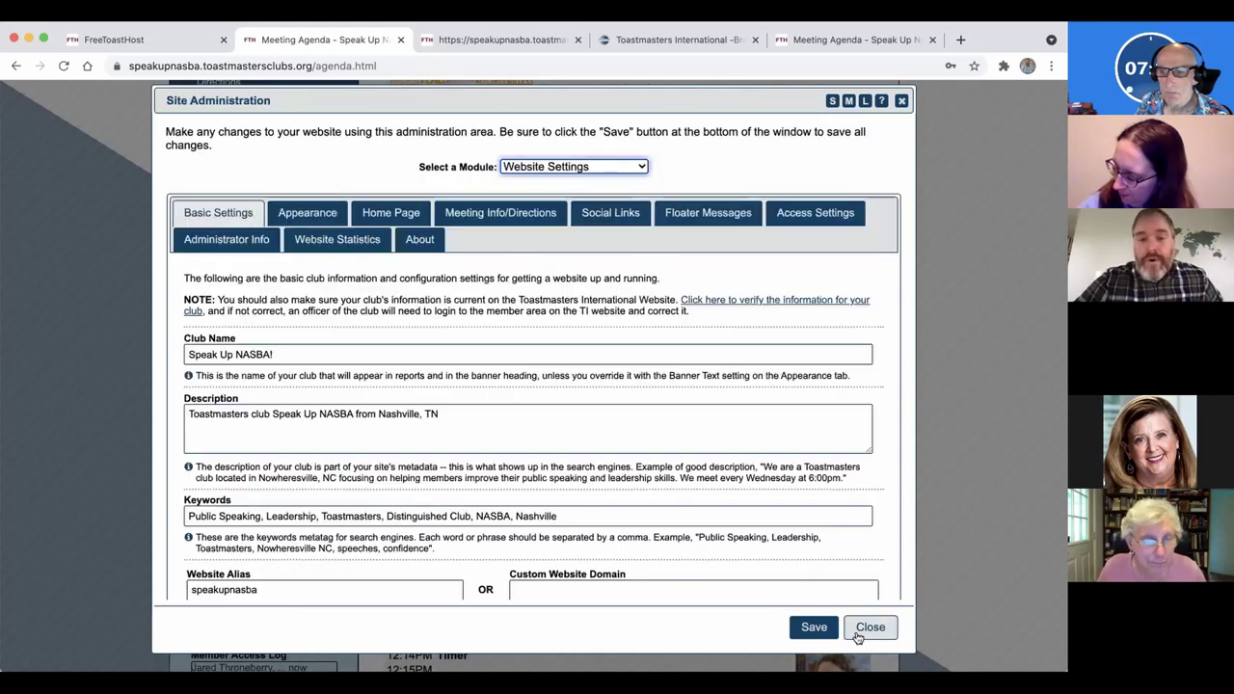
{"action": "left_click", "coordinate": [878, 634]}
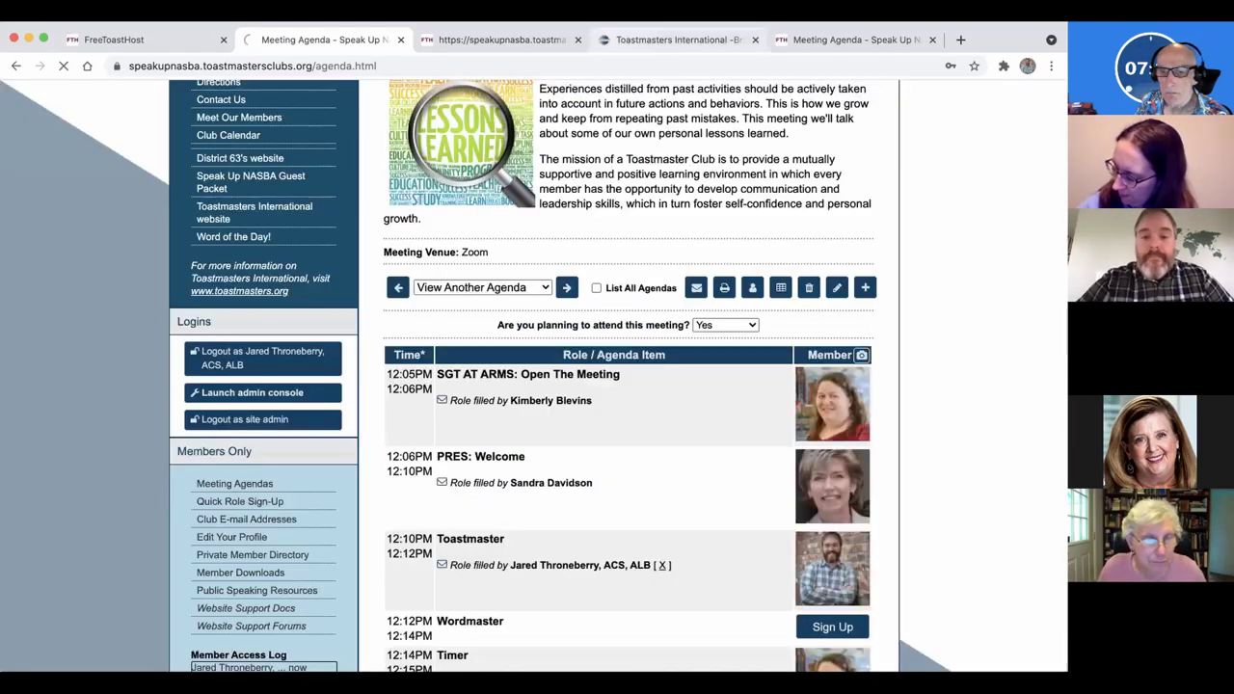
{"action": "left_click", "coordinate": [656, 41]}
{"action": "left_click", "coordinate": [781, 39]}
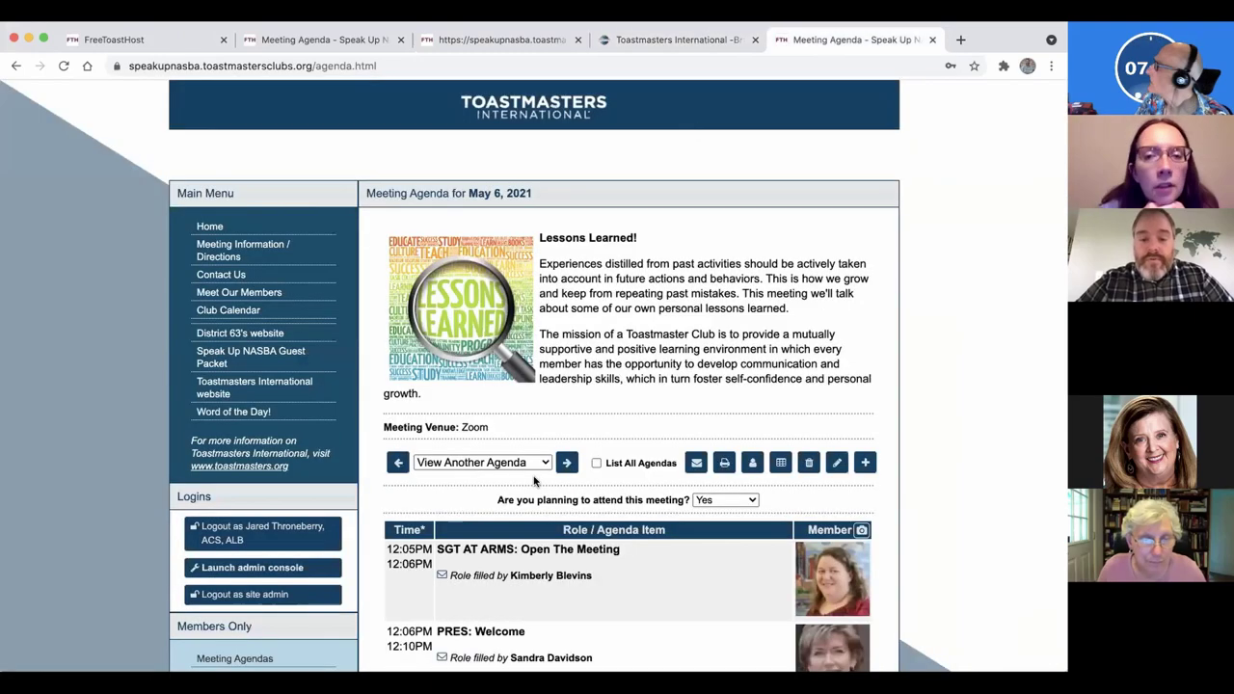
Create a new agenda dated May 20 from template SUN OPEN HOUSE, starting at 12:00
{"action": "left_click", "coordinate": [863, 464]}
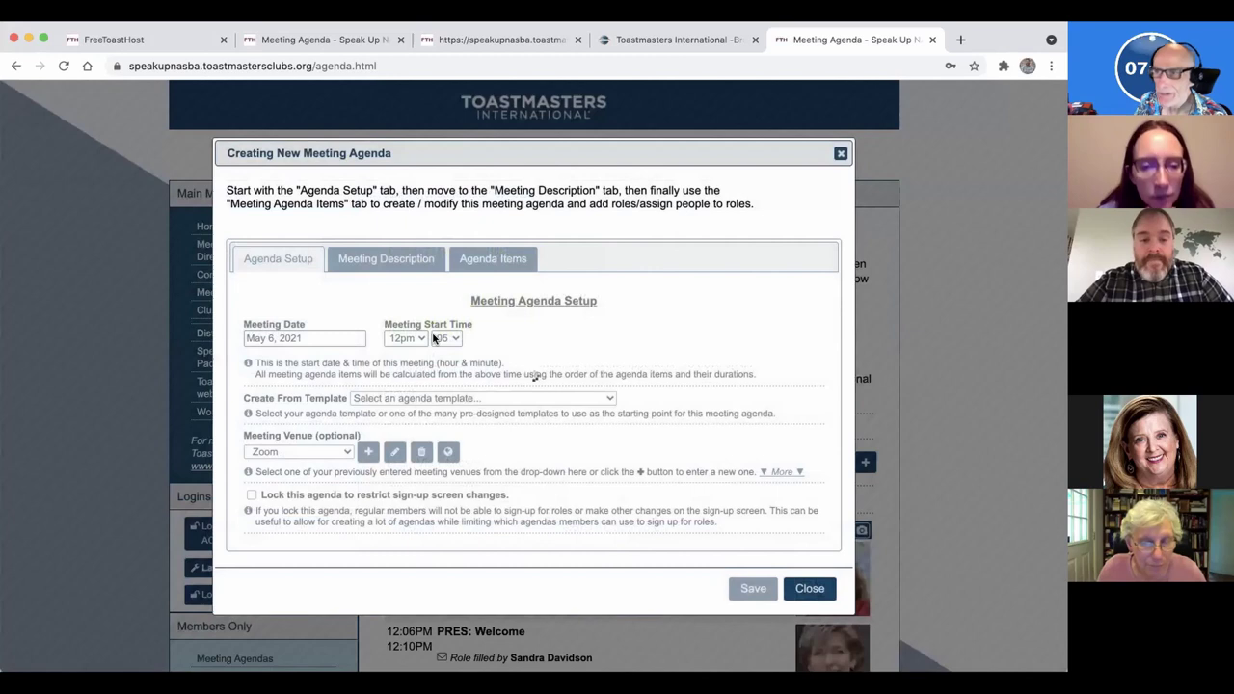
{"action": "left_click", "coordinate": [304, 339]}
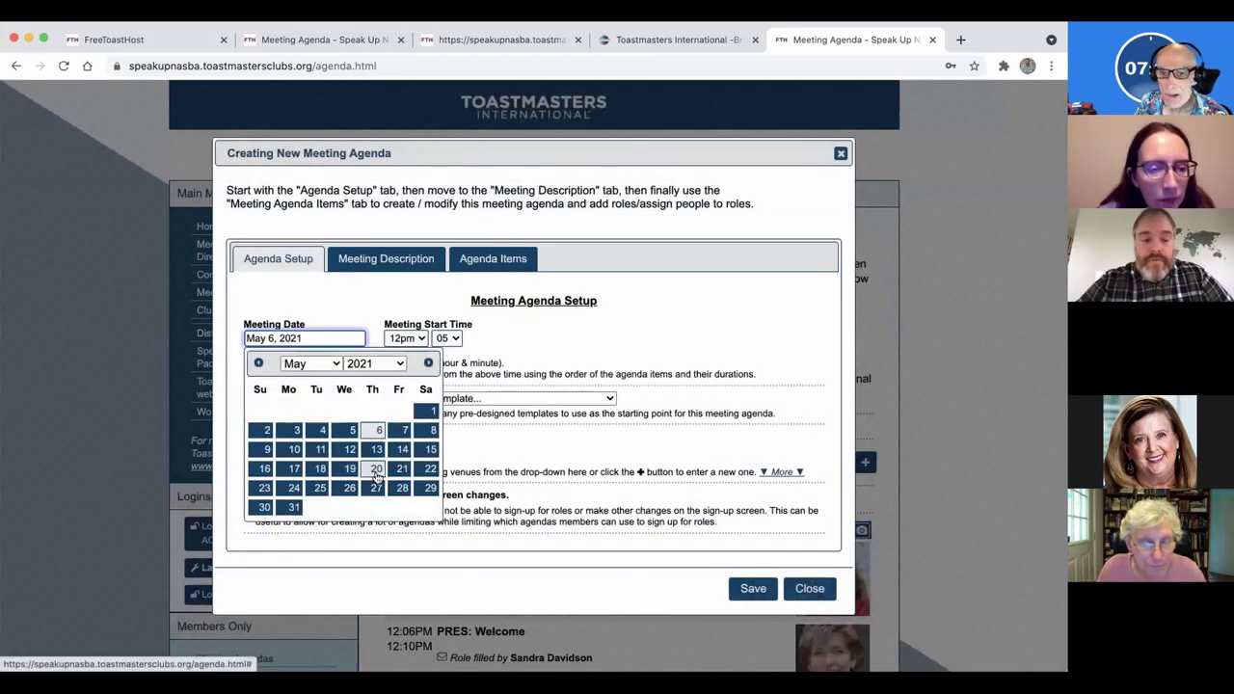
{"action": "left_click", "coordinate": [376, 469]}
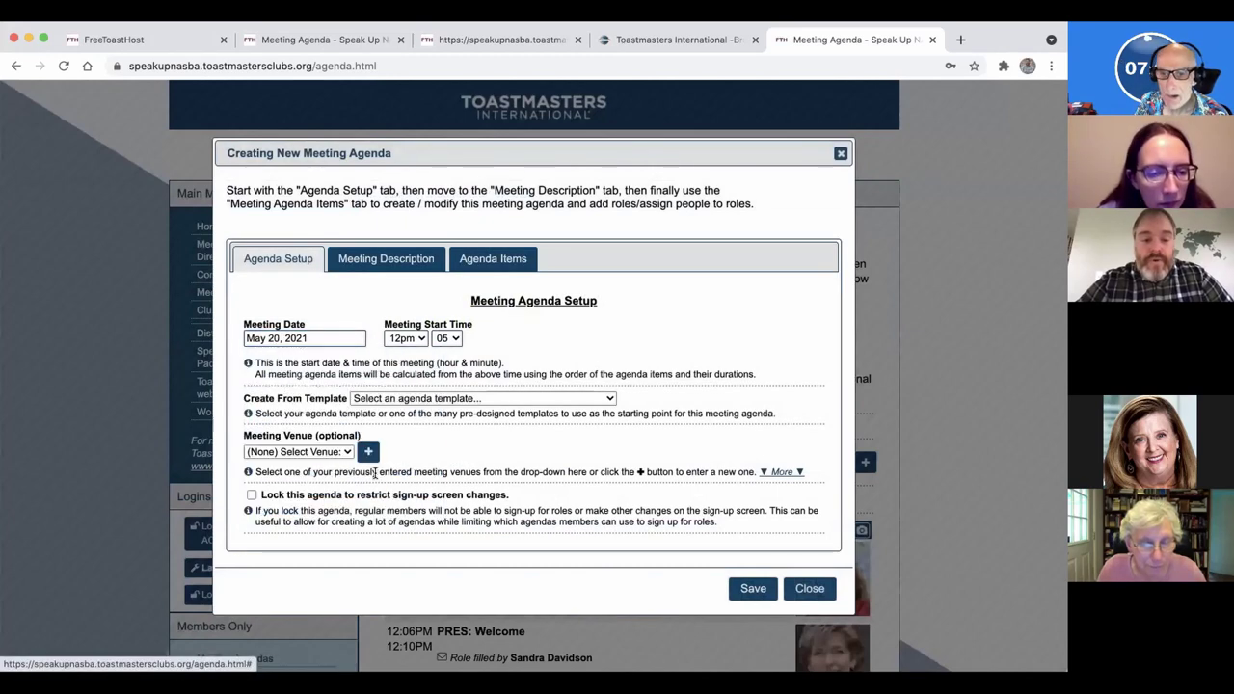
{"action": "left_click", "coordinate": [431, 399]}
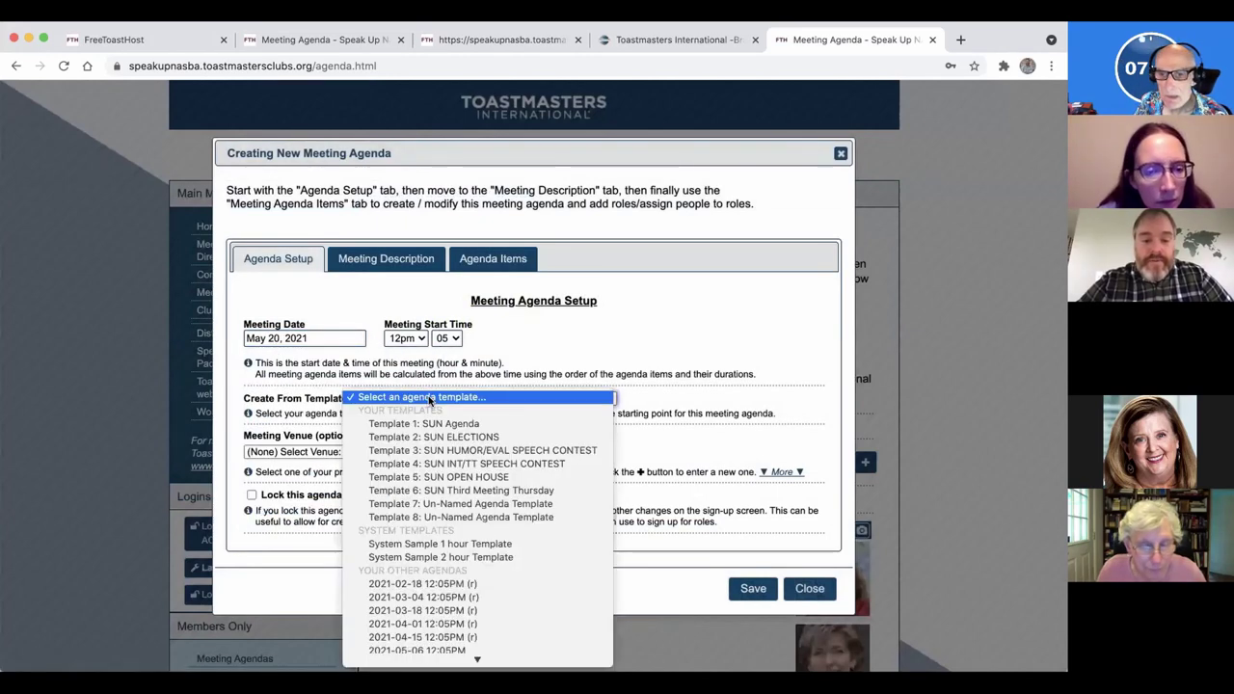
{"action": "left_click", "coordinate": [448, 479]}
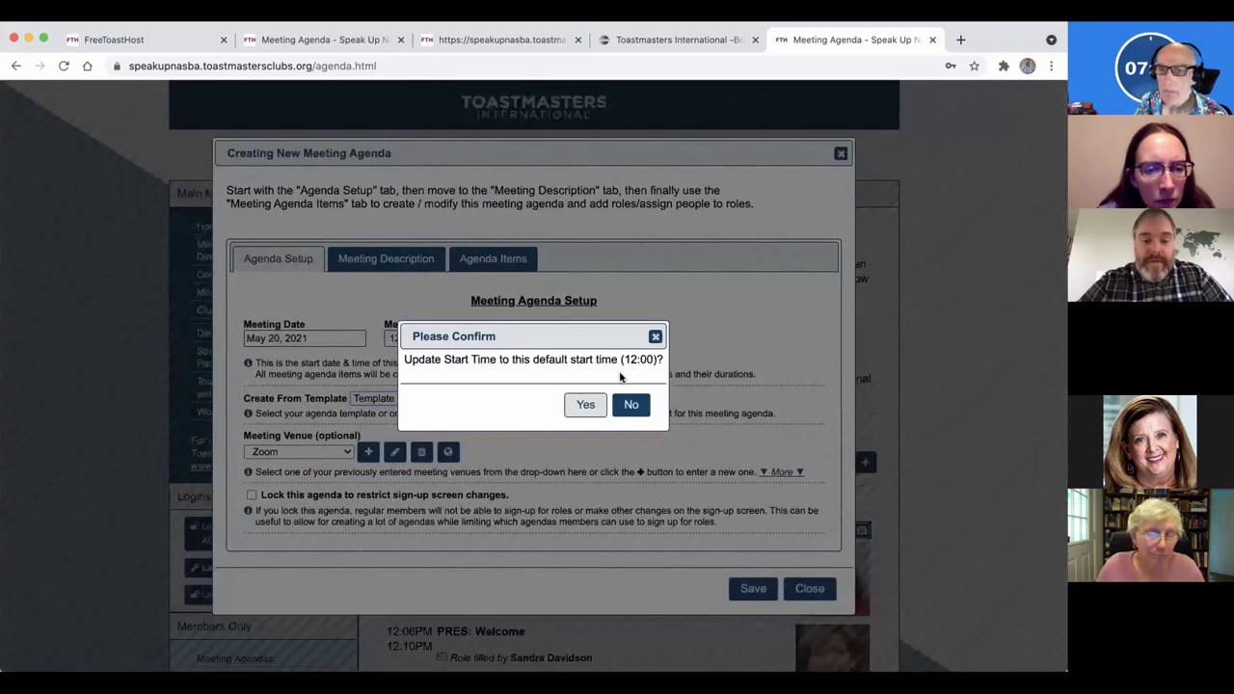
{"action": "left_click", "coordinate": [586, 406]}
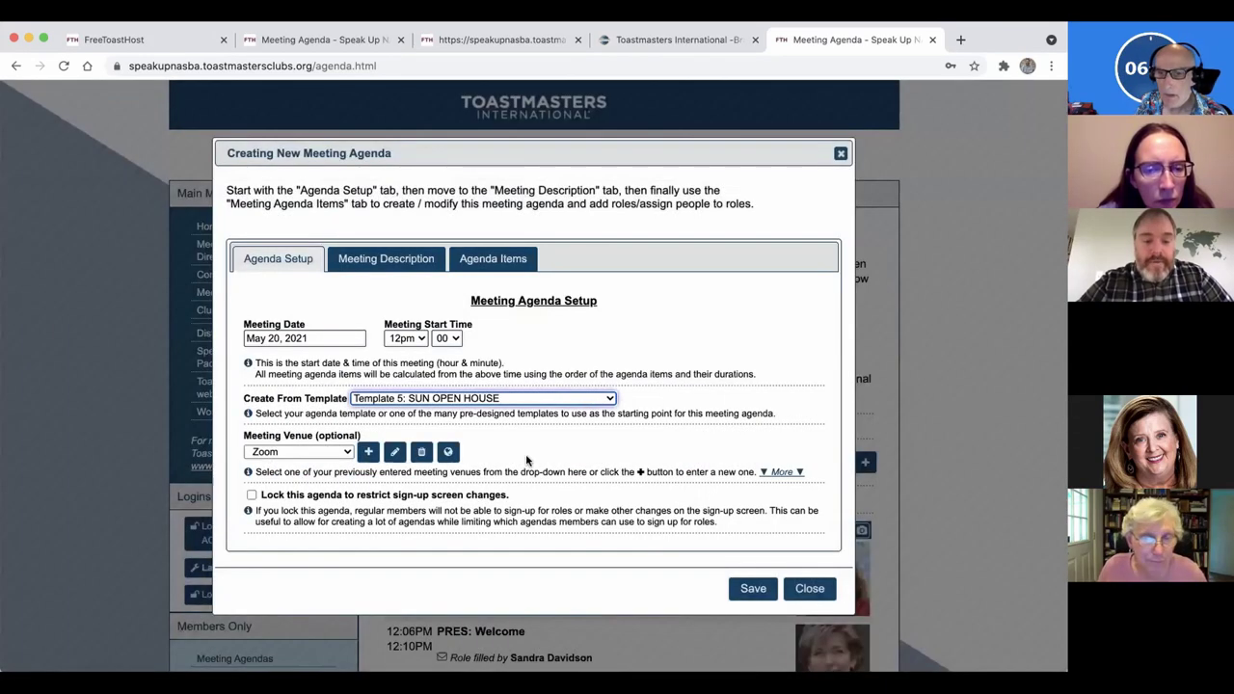
Keep Zoom as the new meeting's venue
{"action": "scroll", "coordinate": [527, 461], "scroll_direction": "down", "scroll_amount": 2}
{"action": "left_click", "coordinate": [322, 370]}
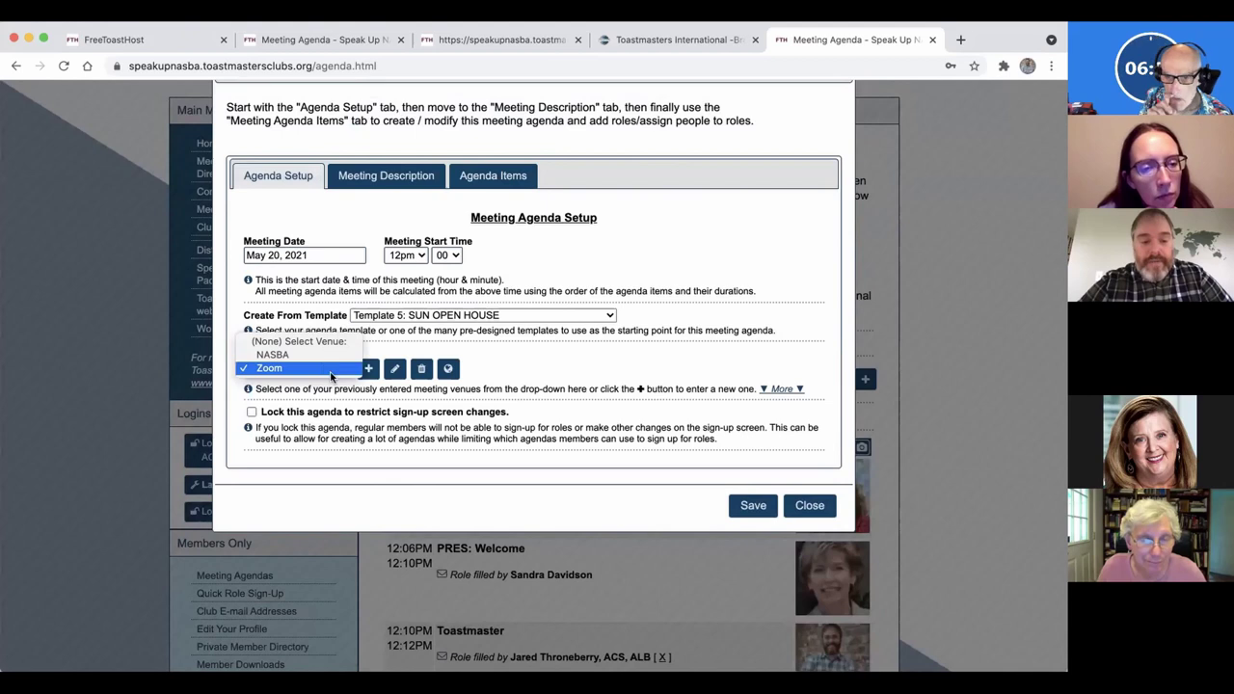
{"action": "left_click", "coordinate": [328, 369]}
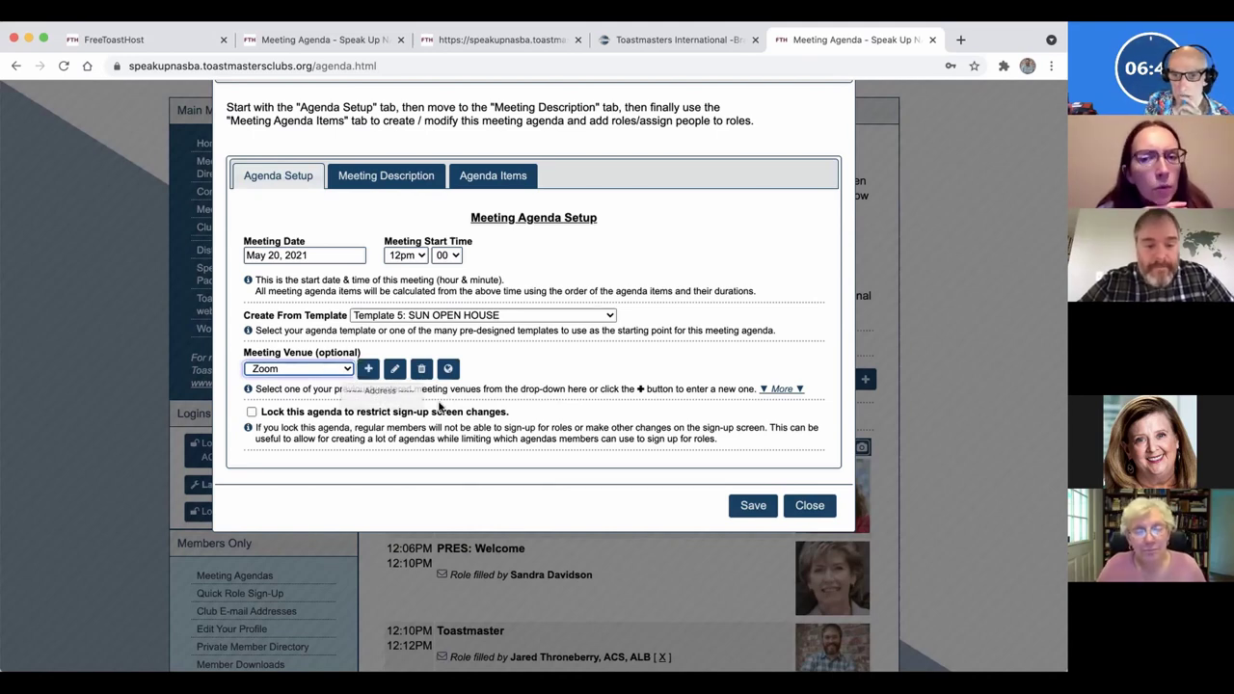
{"action": "scroll", "coordinate": [376, 386], "scroll_direction": "up", "scroll_amount": 1}
Replace the description heading with OPEN HOUSE and open the Toastmasters logo's image properties
{"action": "left_click", "coordinate": [384, 172]}
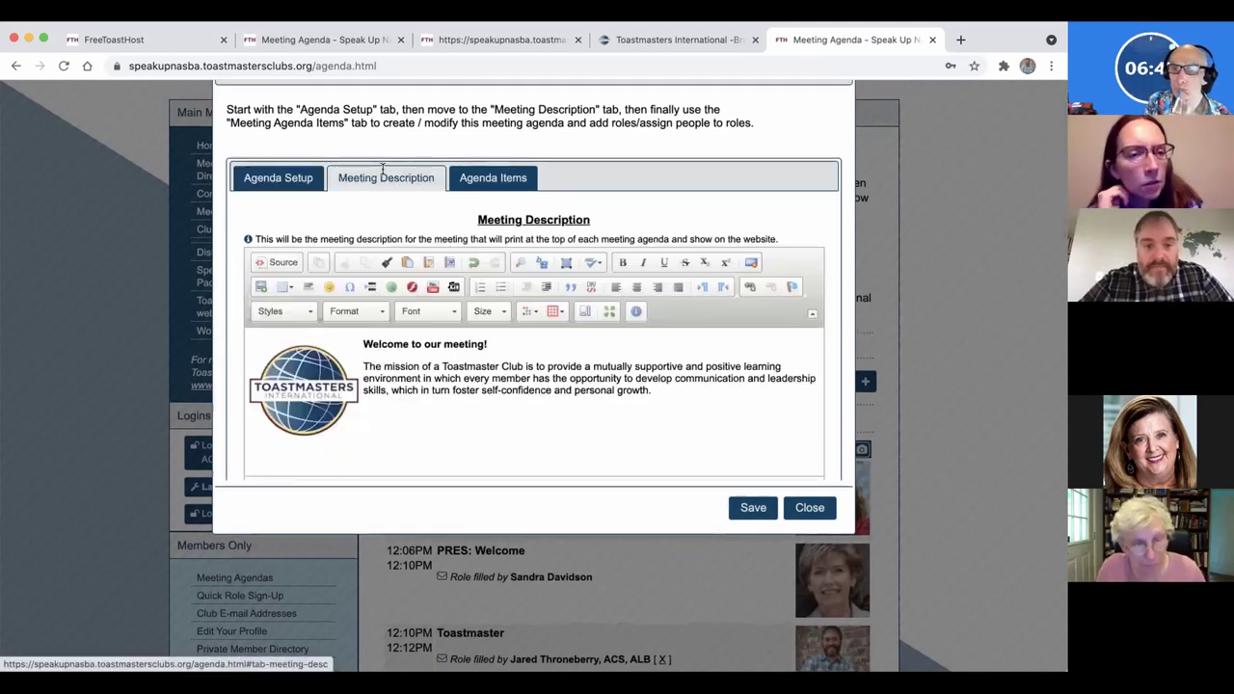
{"action": "left_click", "coordinate": [383, 341]}
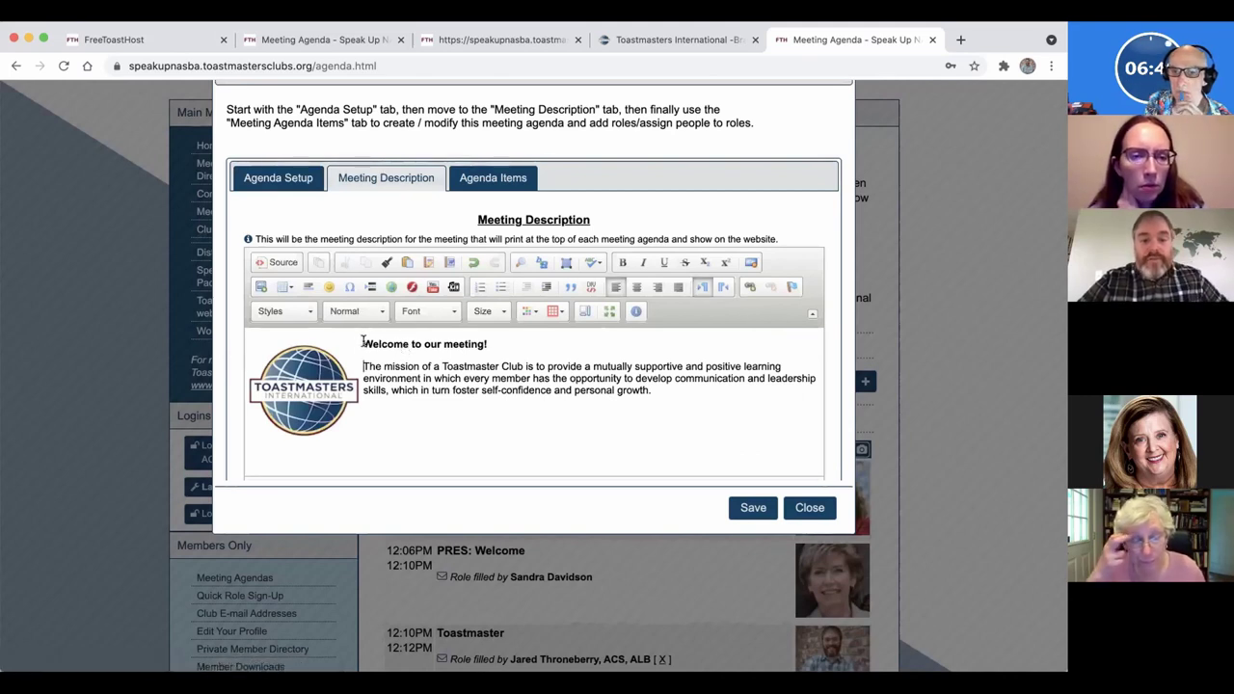
{"action": "left_click_drag", "start_coordinate": [364, 341], "coordinate": [458, 339]}
{"action": "type", "text": "OP"}
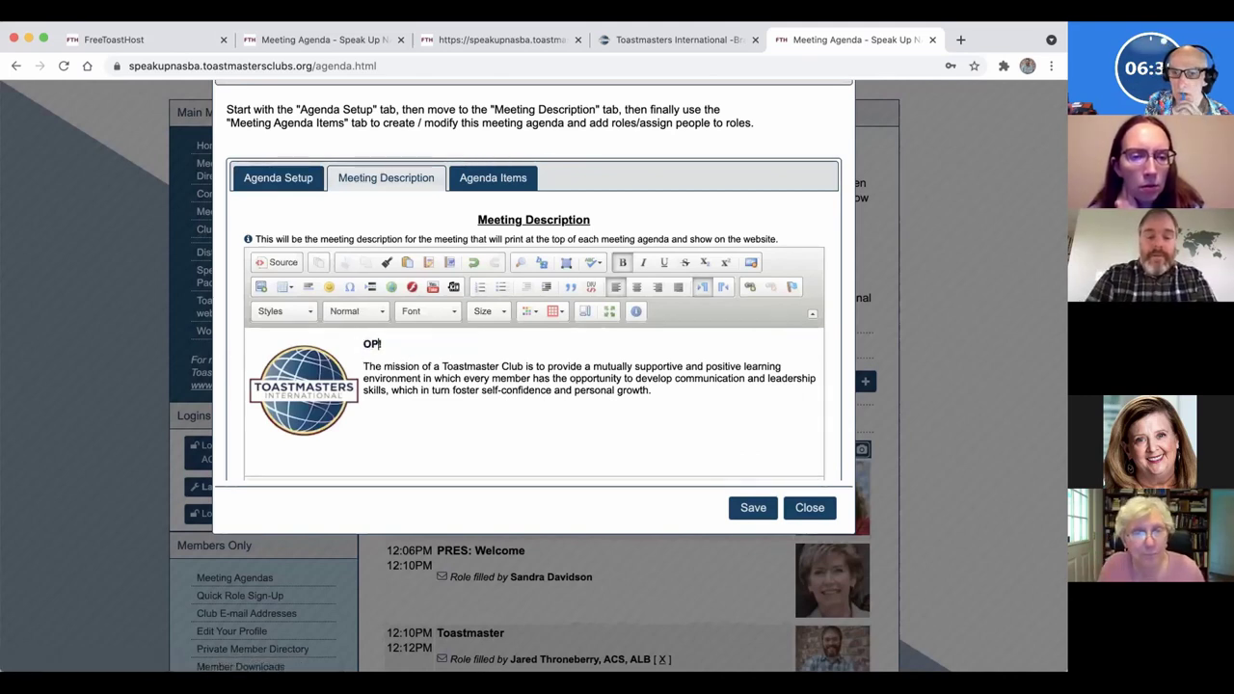
{"action": "type", "text": "EN HOUSE!"}
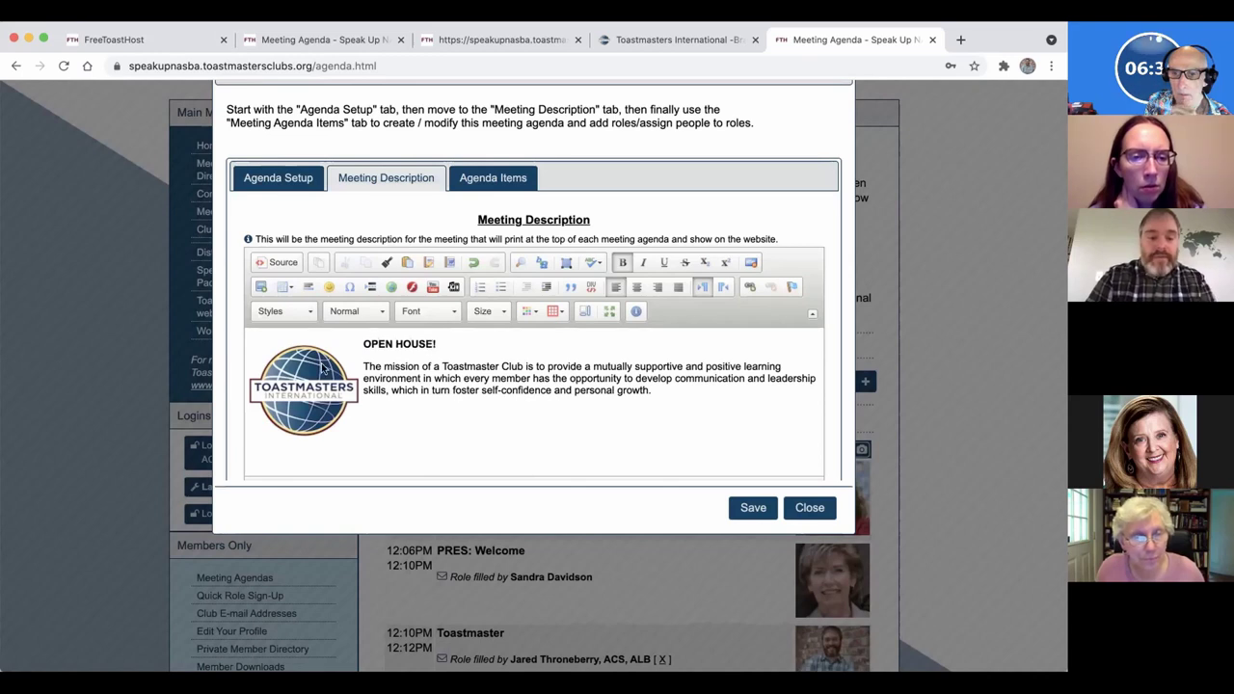
{"action": "left_click", "coordinate": [311, 372]}
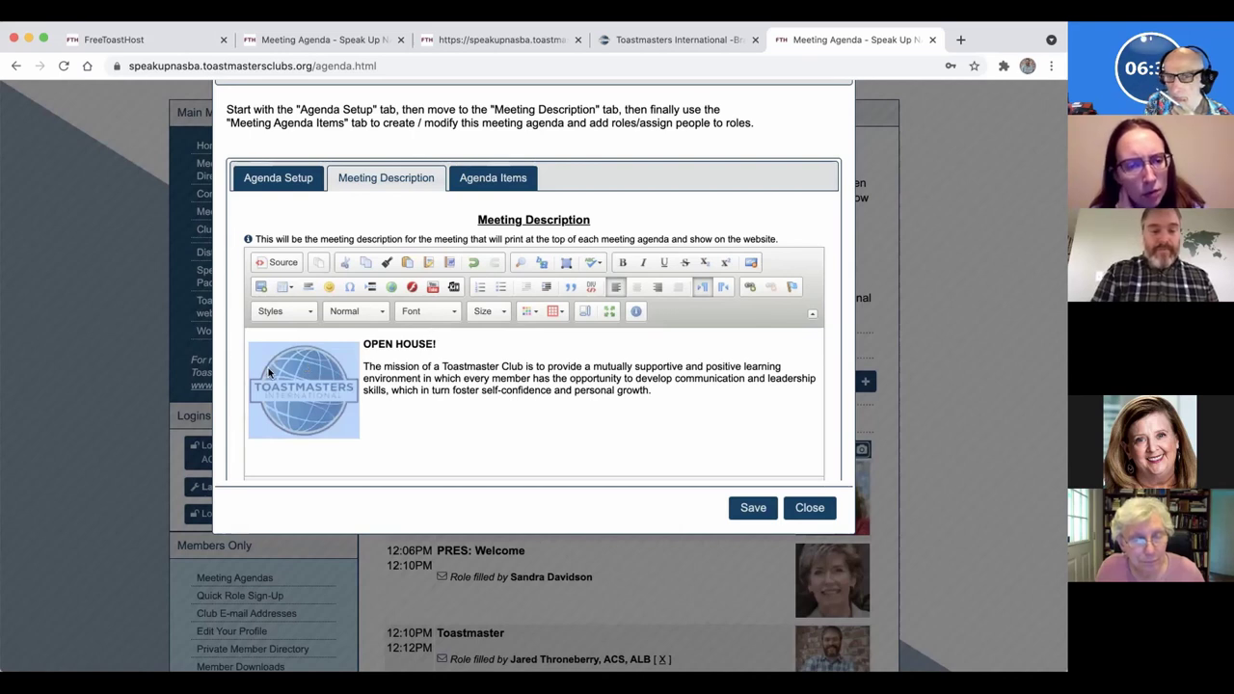
{"action": "double_click", "coordinate": [268, 370]}
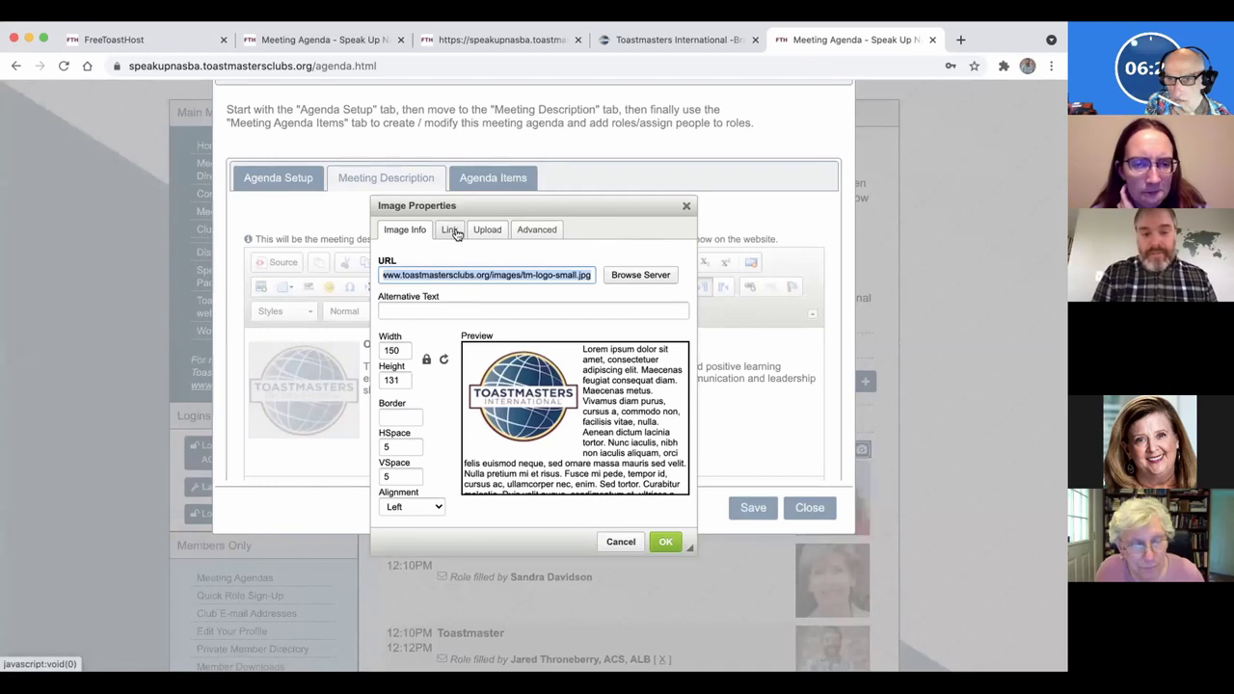
Cancel and reopen Image Properties from the toolbar, then go to its Upload tab
{"action": "left_click", "coordinate": [606, 542]}
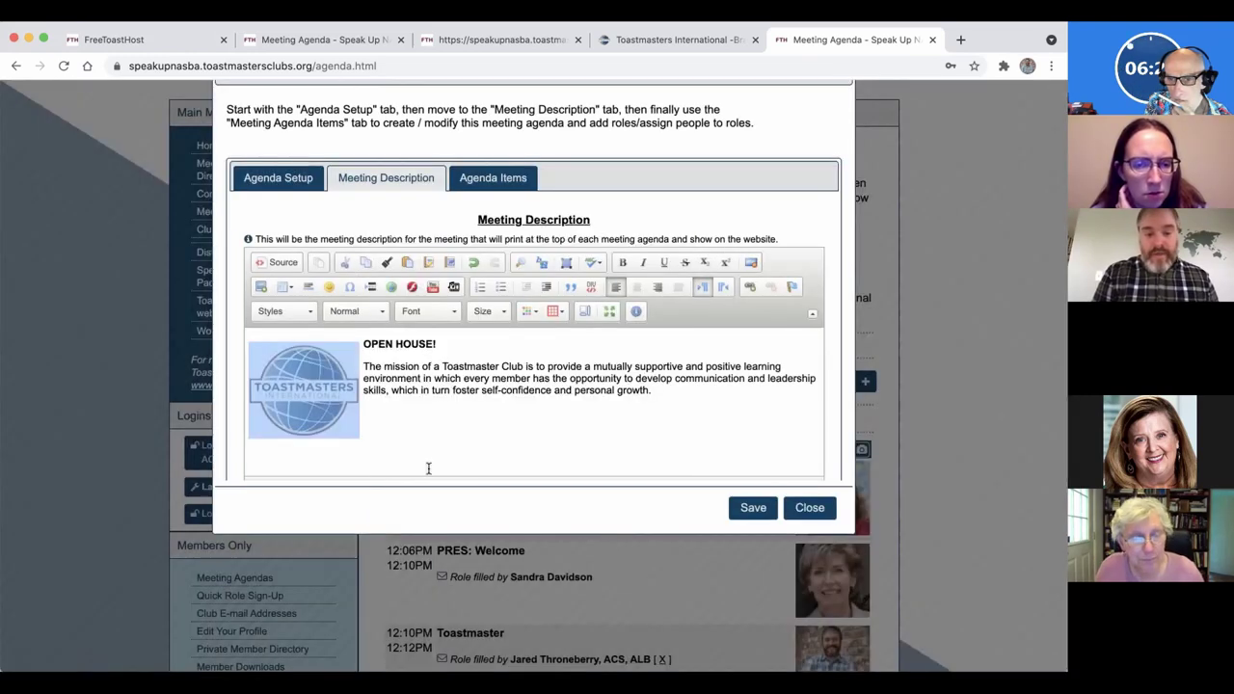
{"action": "left_click", "coordinate": [281, 338]}
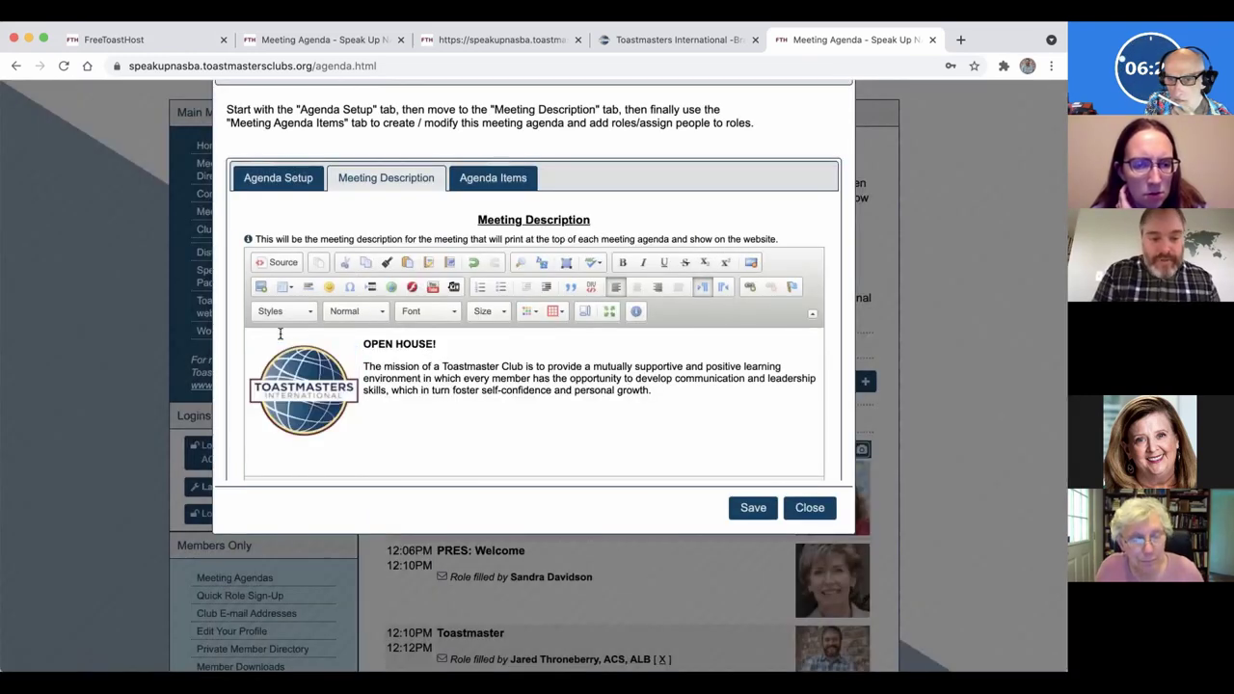
{"action": "left_click", "coordinate": [261, 287]}
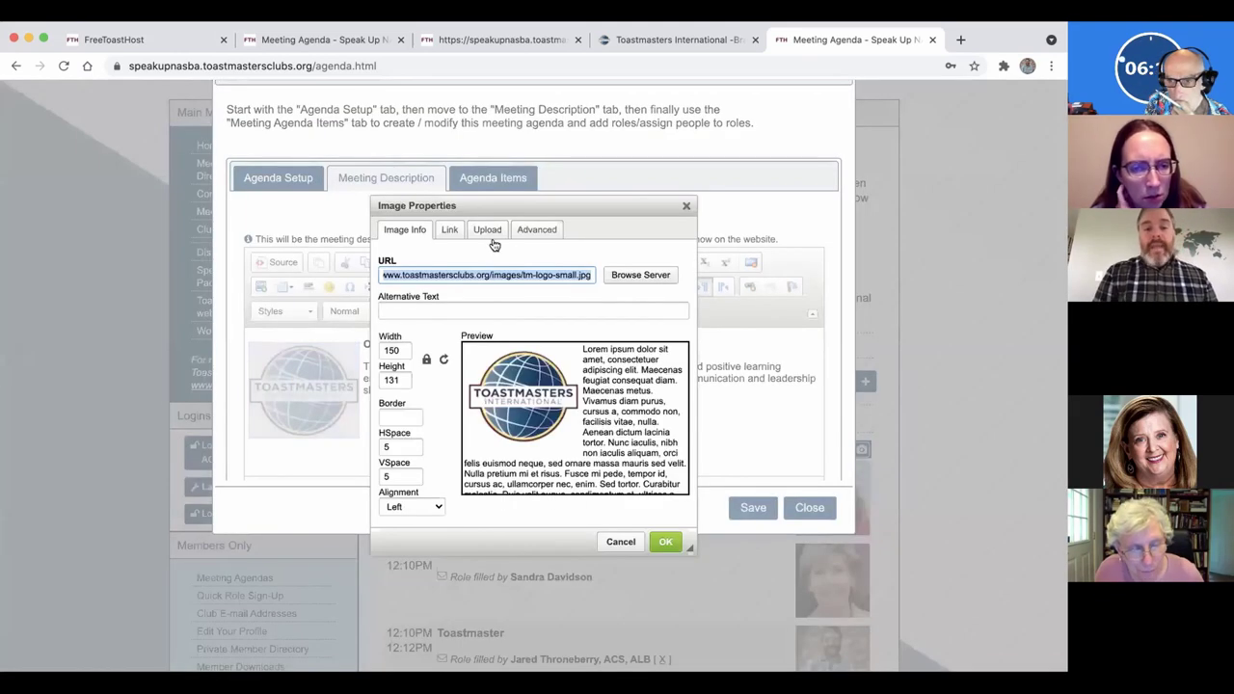
{"action": "left_click", "coordinate": [489, 235]}
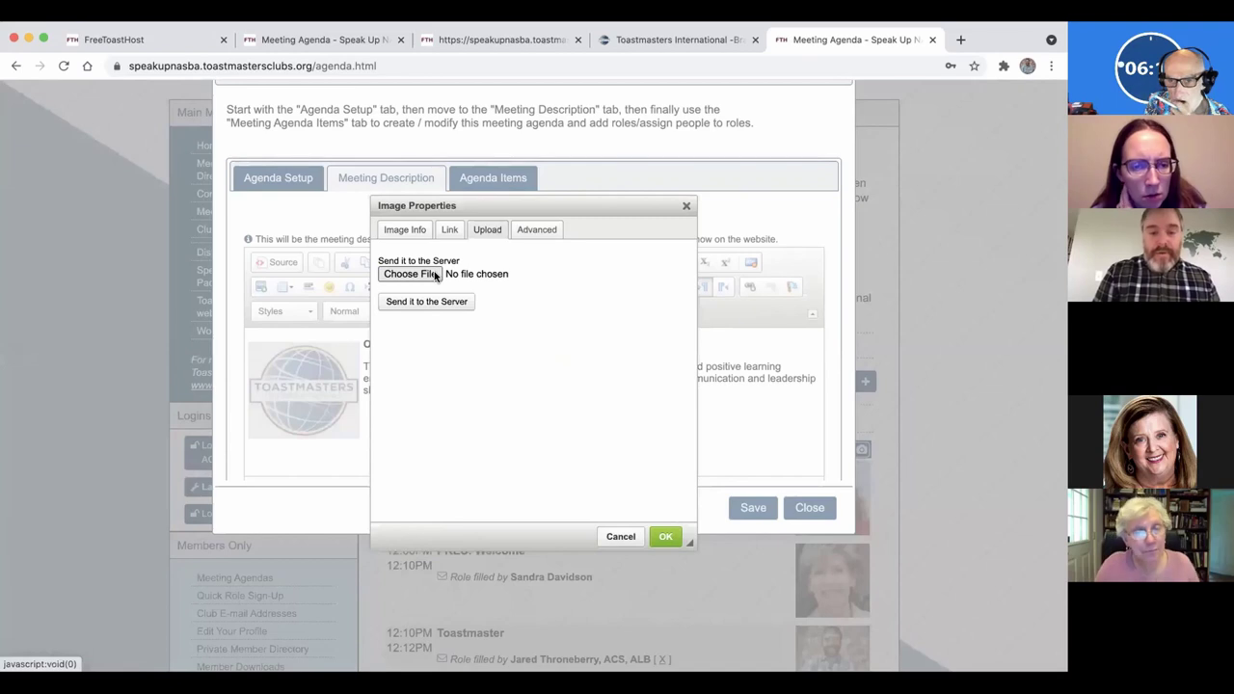
{"action": "left_click", "coordinate": [413, 234]}
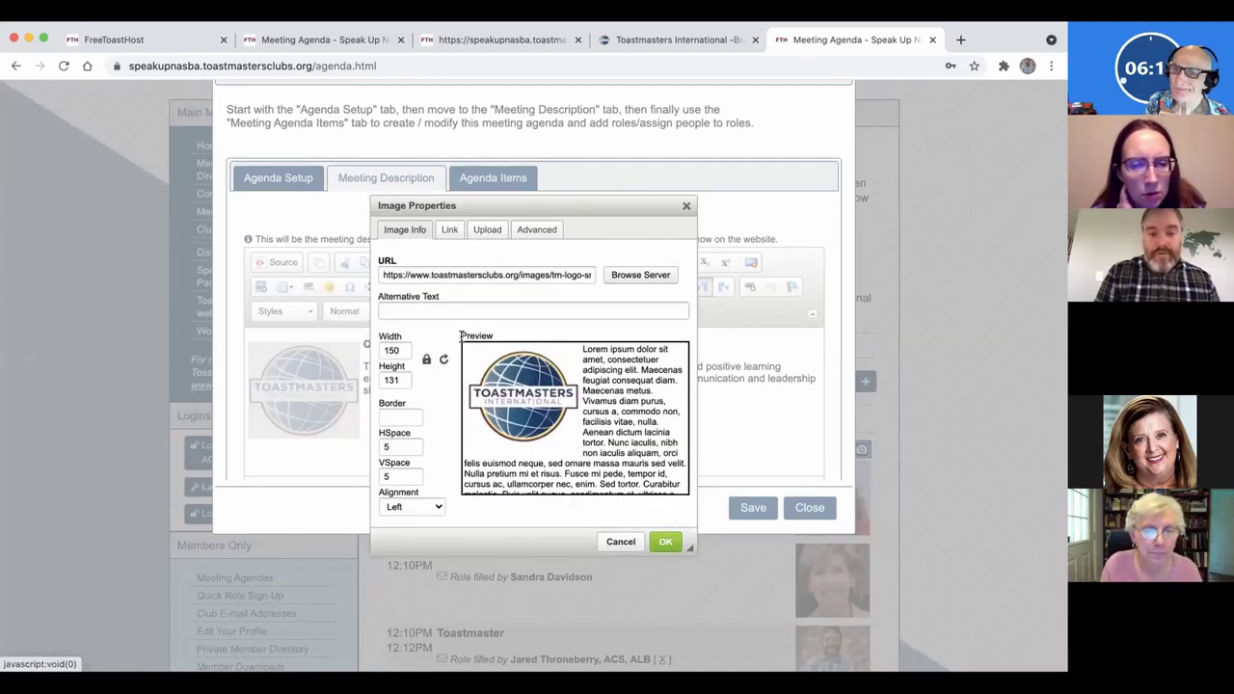
{"action": "left_click", "coordinate": [485, 234]}
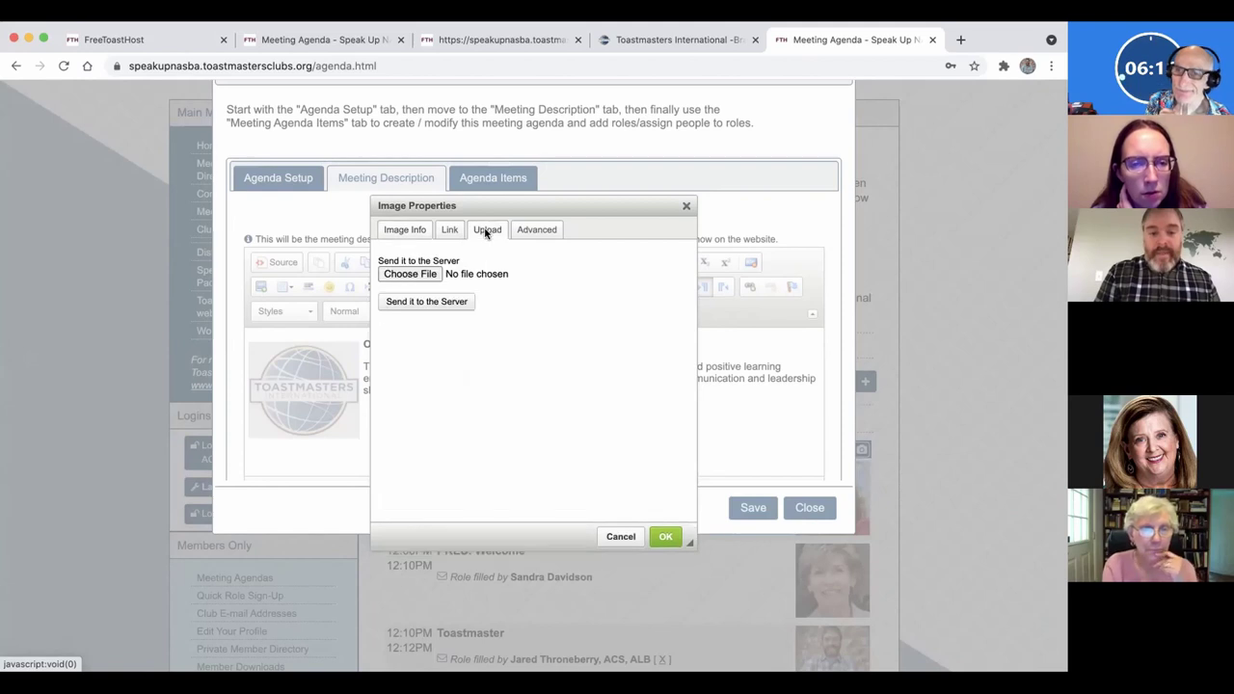
Choose OpenHouse.jpeg, send it to the server, and return to Image Info
{"action": "left_click", "coordinate": [413, 275]}
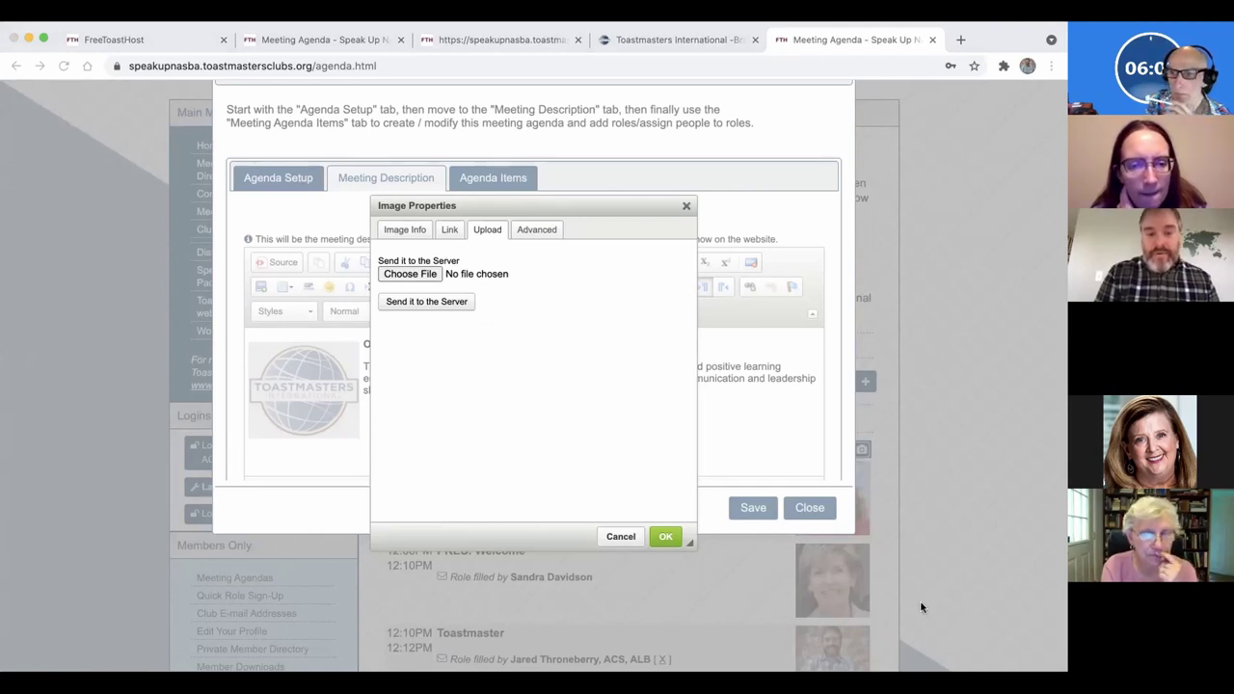
{"action": "left_click", "coordinate": [606, 438]}
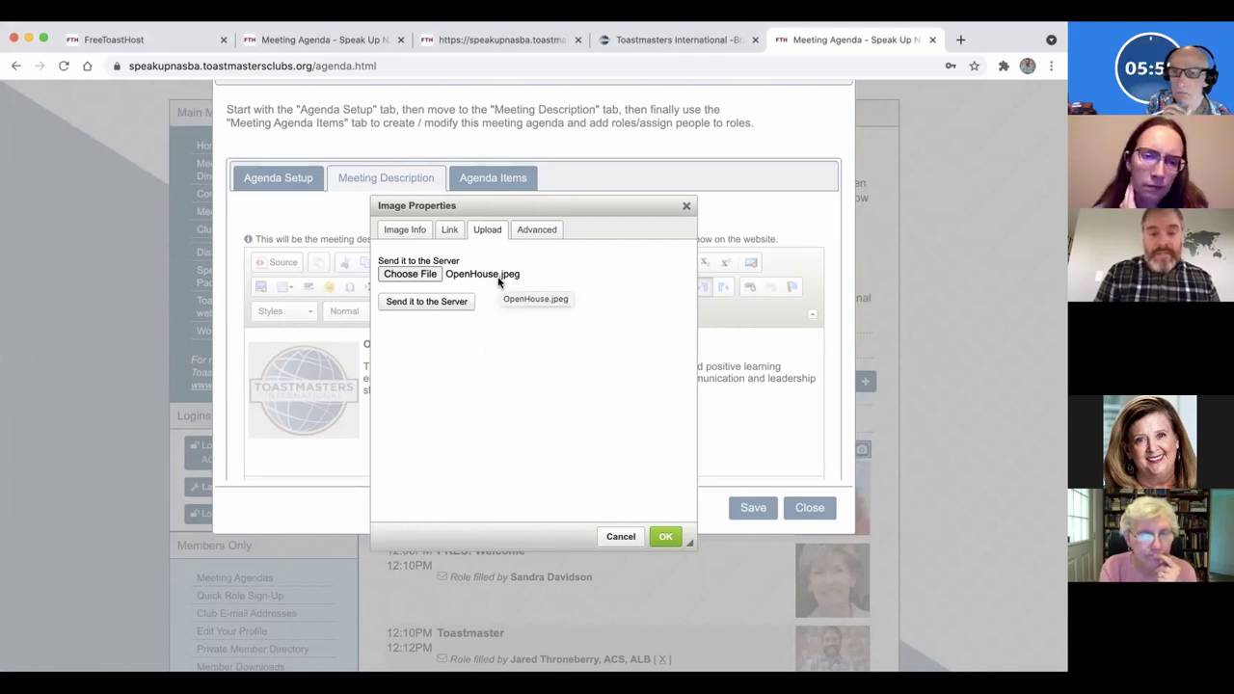
{"action": "left_click", "coordinate": [428, 307]}
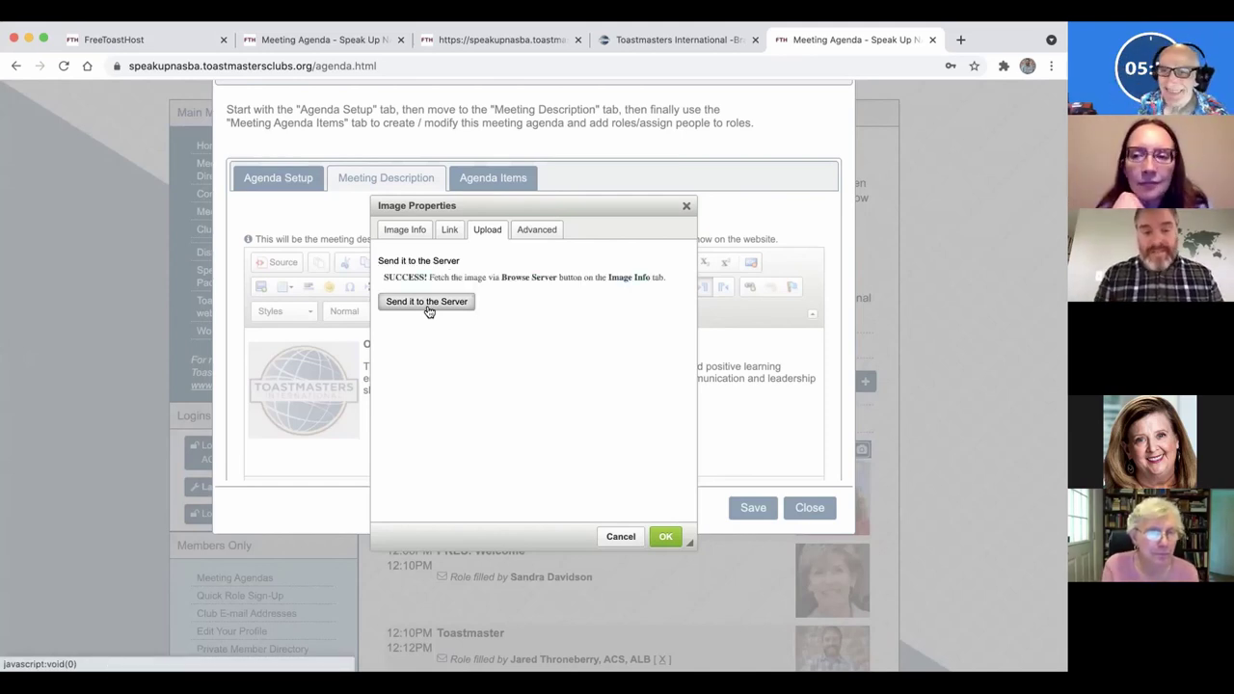
{"action": "left_click", "coordinate": [405, 231]}
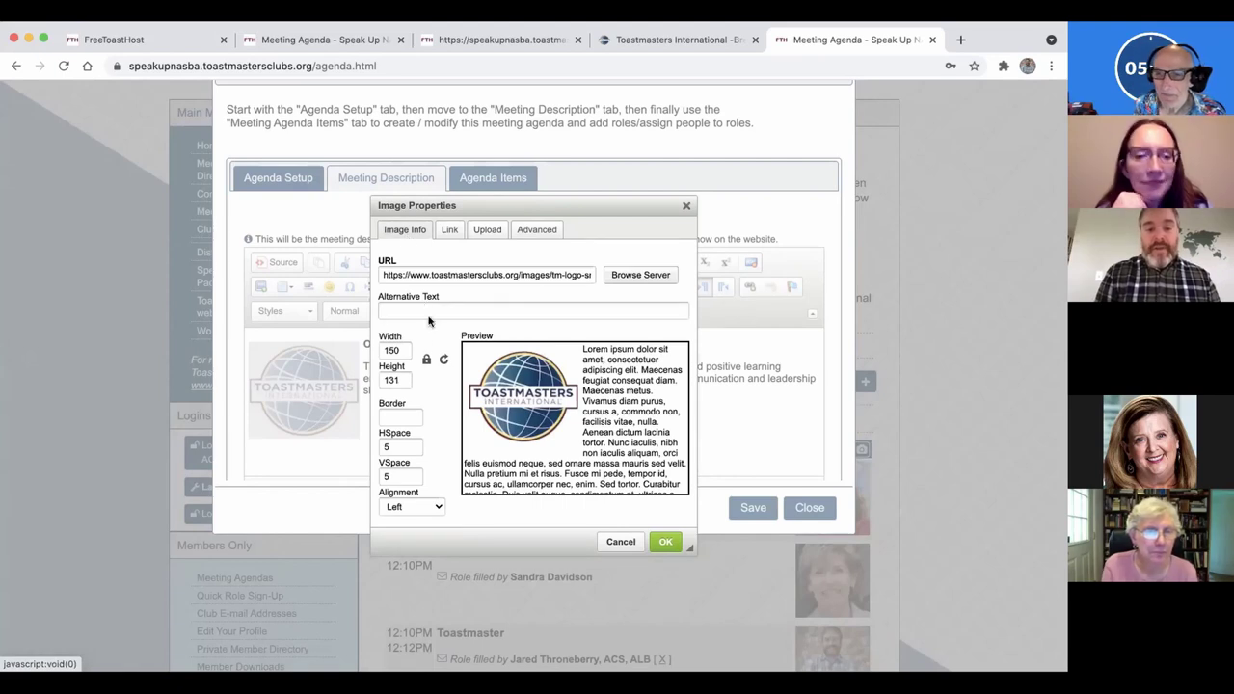
Point the image at the uploaded OpenHouse.jpeg and change its width from 800 to 200
{"action": "left_click", "coordinate": [641, 279]}
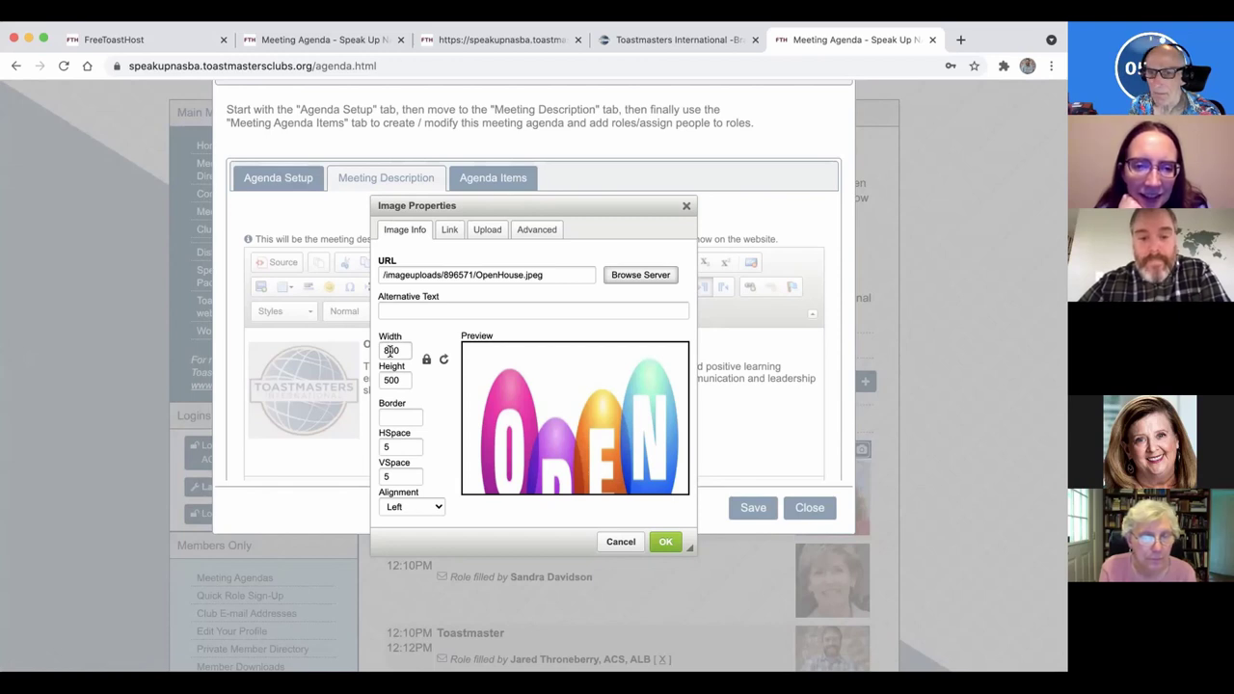
{"action": "left_click", "coordinate": [483, 275]}
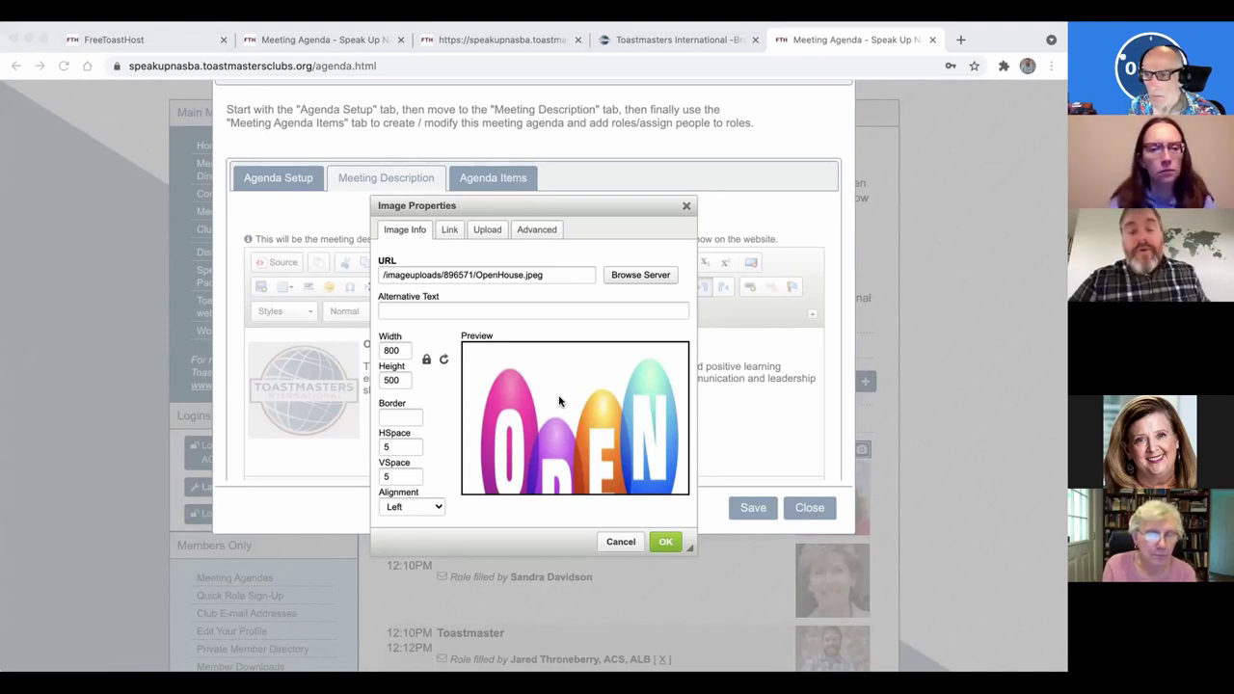
{"action": "left_click", "coordinate": [598, 492]}
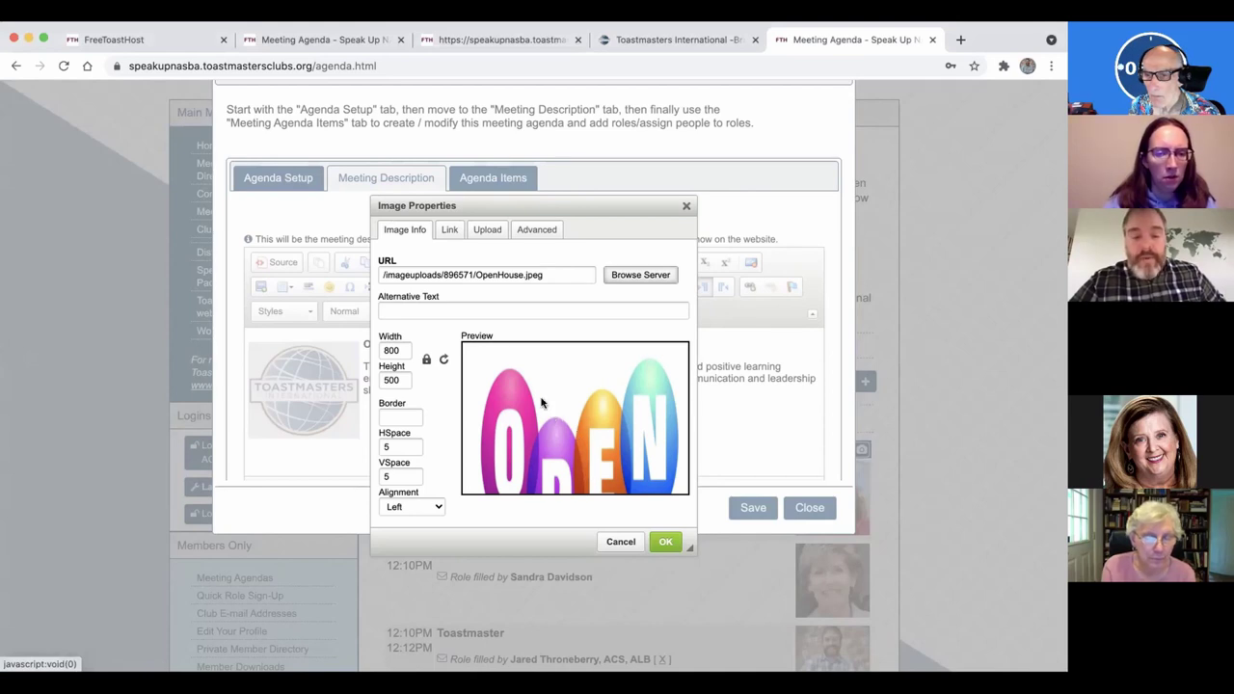
{"action": "left_click", "coordinate": [489, 274]}
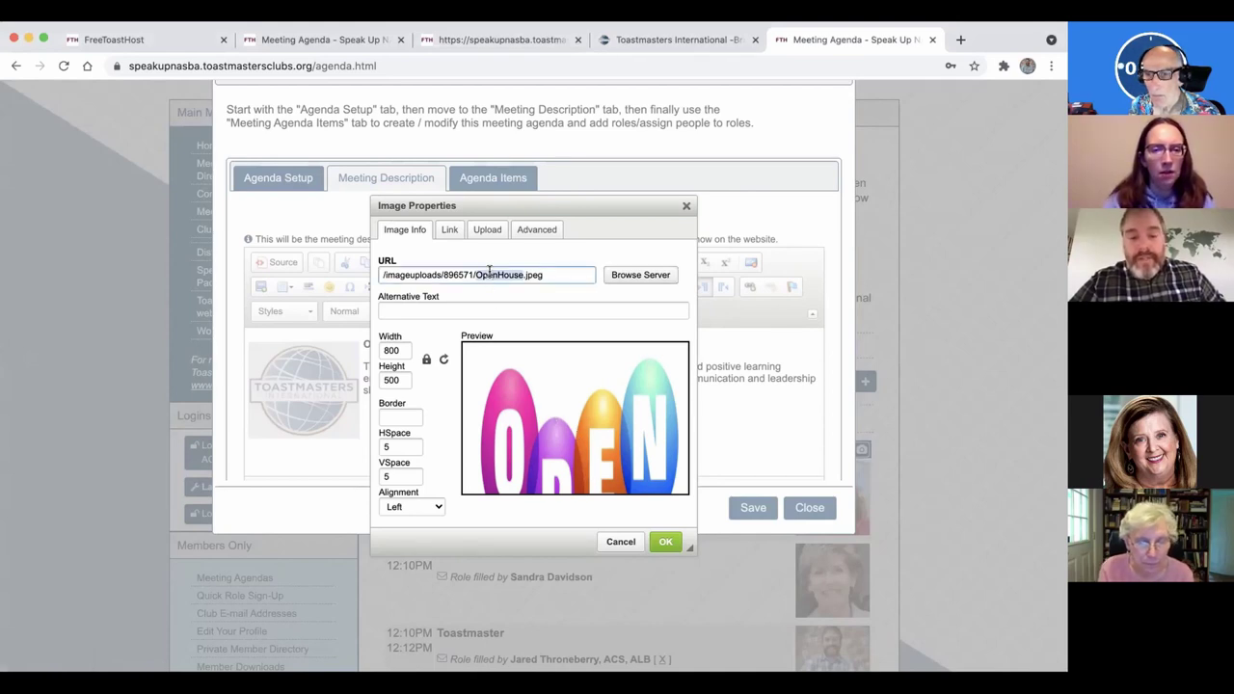
{"action": "triple_click", "coordinate": [490, 274]}
{"action": "left_click", "coordinate": [490, 274]}
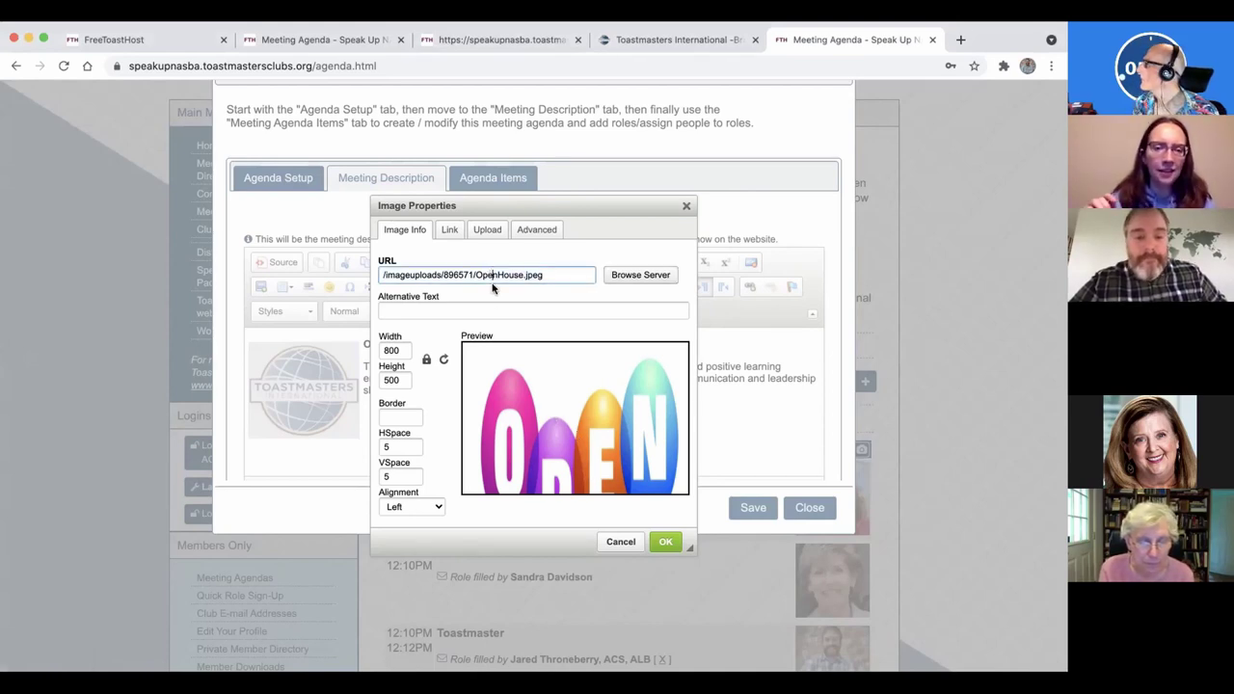
{"action": "left_click", "coordinate": [634, 280]}
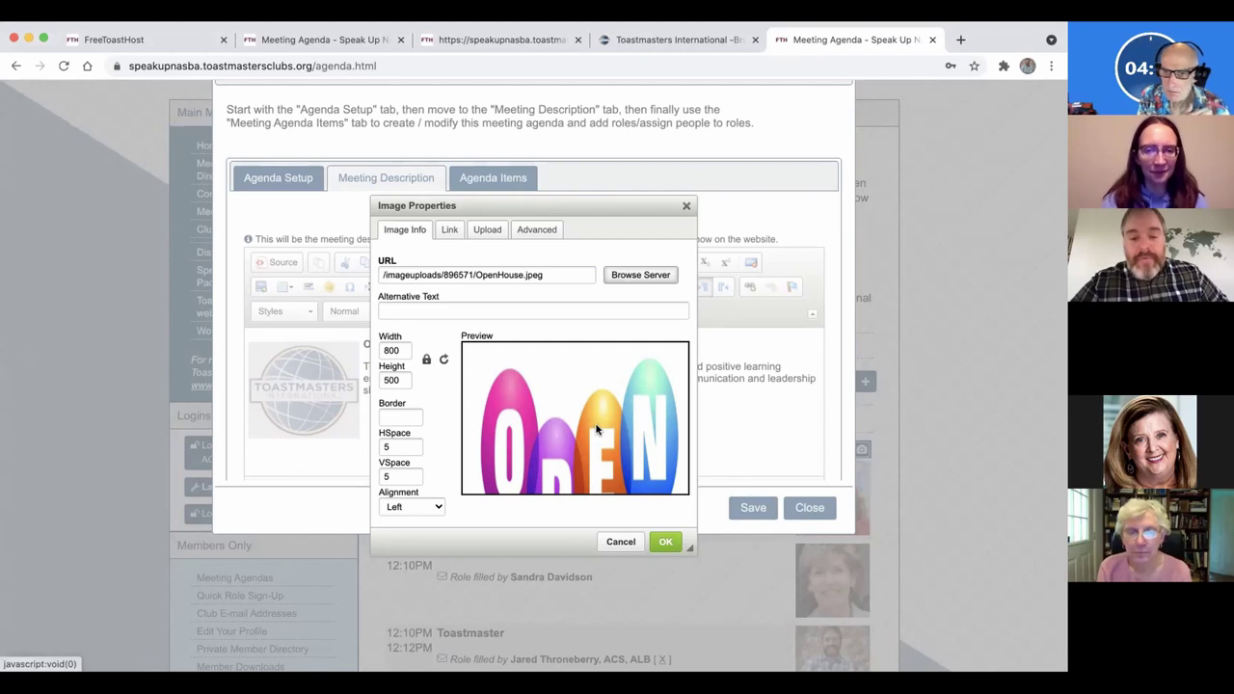
{"action": "left_click", "coordinate": [385, 351]}
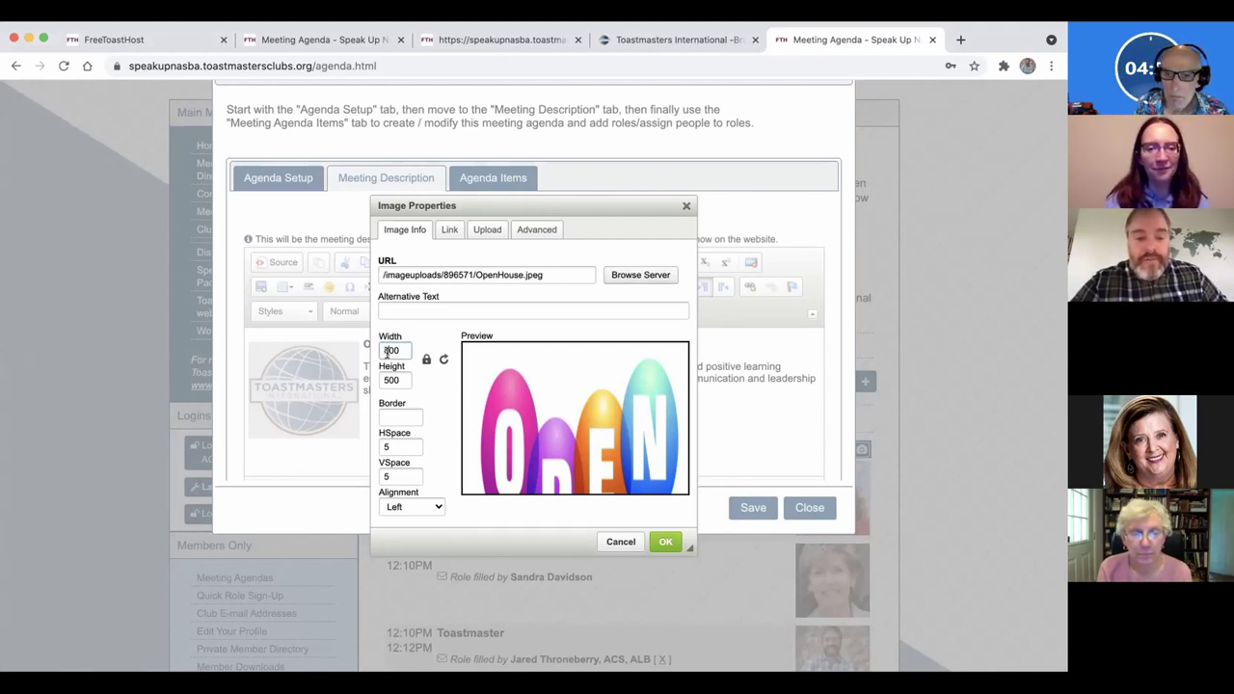
{"action": "key", "text": "BackSpace"}
{"action": "type", "text": "2"}
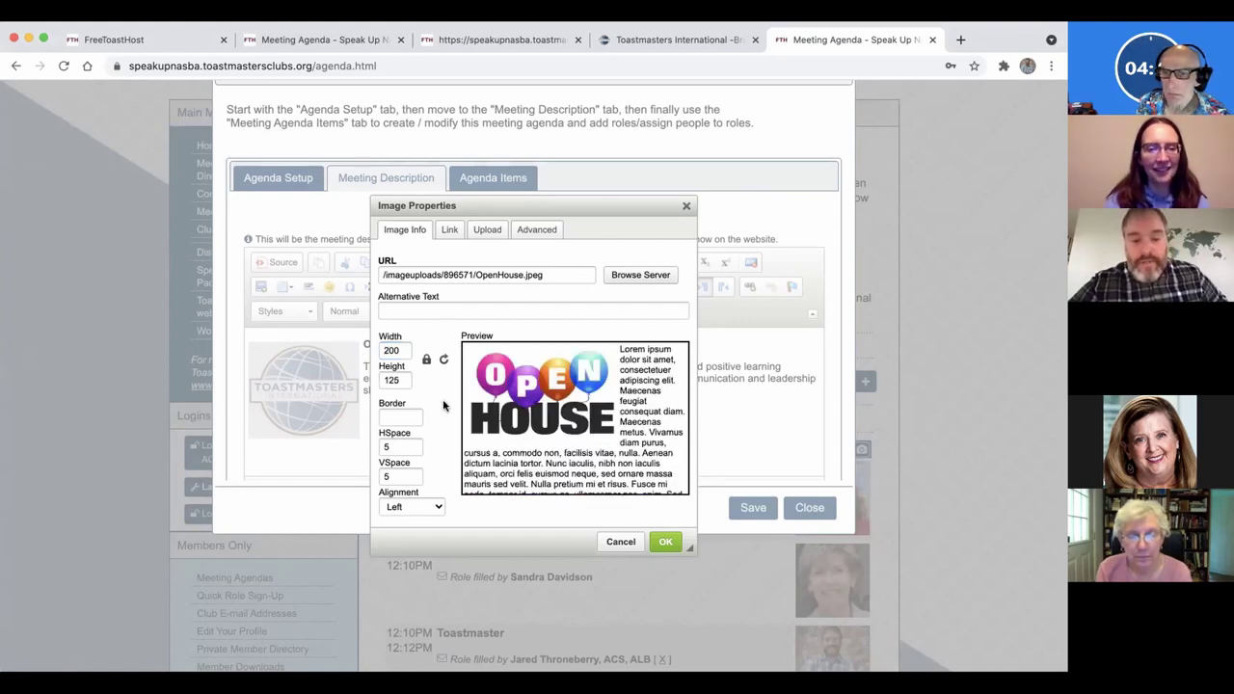
Insert the resized Open House picture and save to create the May 20 agenda
{"action": "left_click", "coordinate": [663, 542]}
{"action": "left_click", "coordinate": [547, 428]}
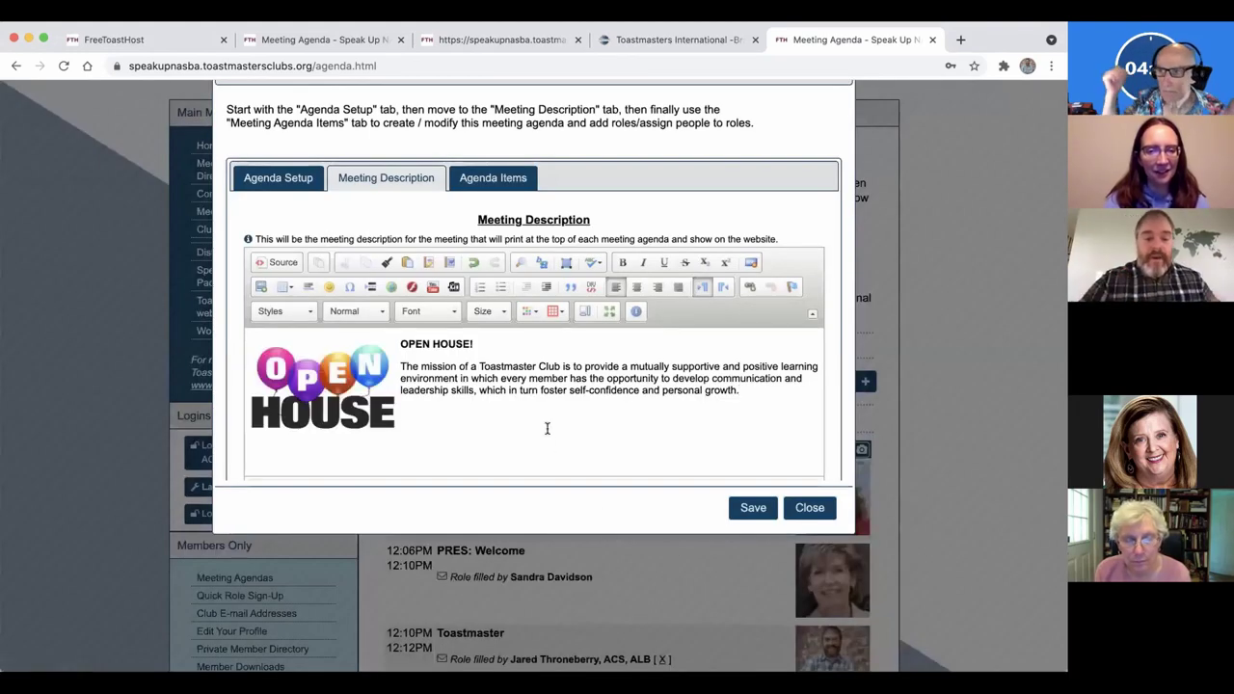
{"action": "left_click", "coordinate": [484, 181]}
{"action": "left_click", "coordinate": [427, 181]}
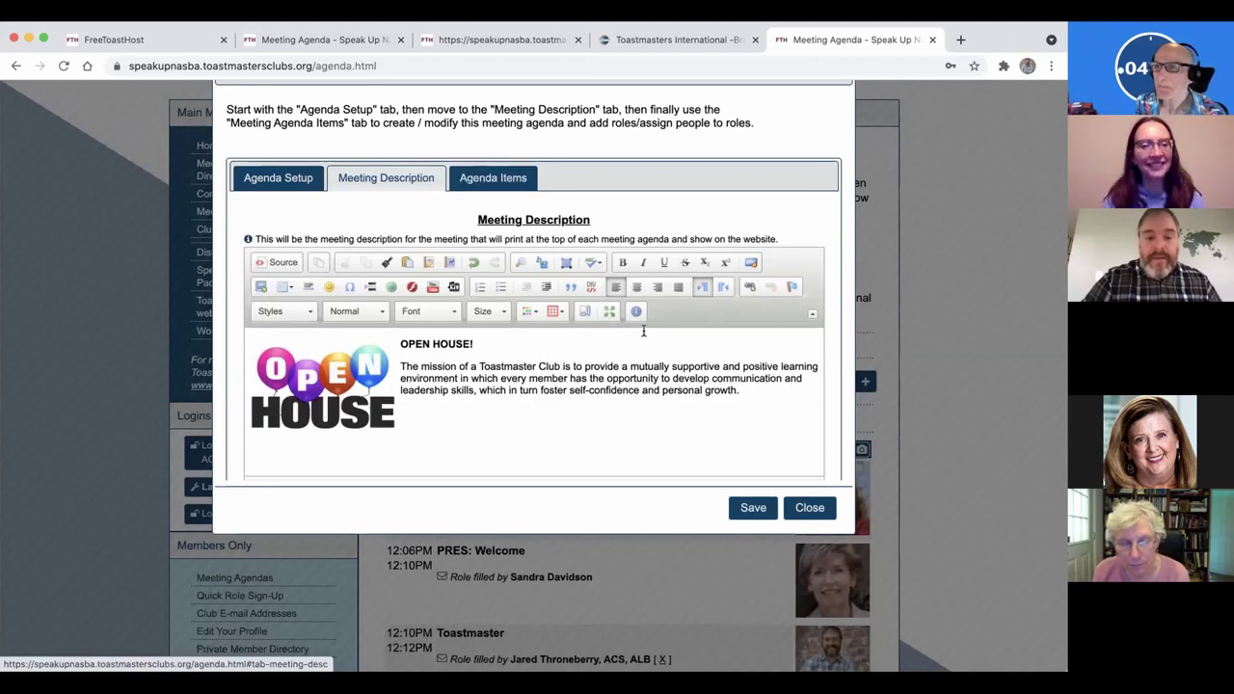
{"action": "left_click", "coordinate": [751, 508]}
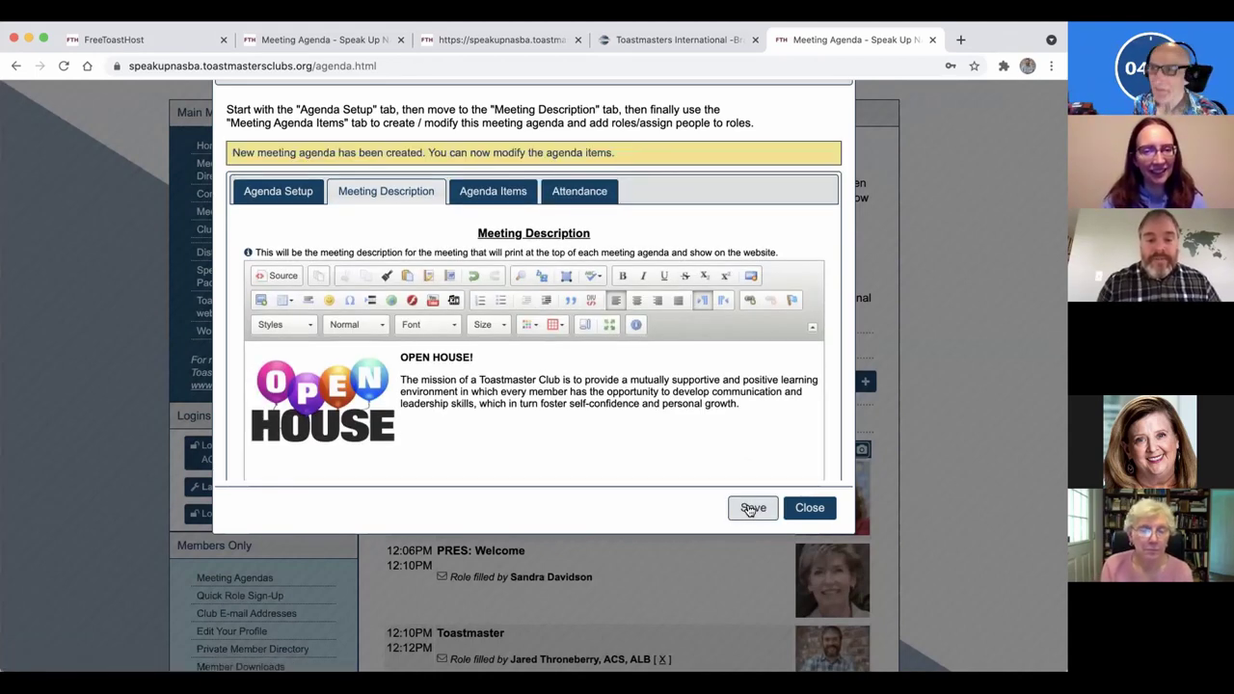
Assign members to the President and Guest Speaker roles and save the agenda items
{"action": "left_click", "coordinate": [507, 193]}
{"action": "scroll", "coordinate": [512, 289], "scroll_direction": "down", "scroll_amount": 1}
{"action": "left_click", "coordinate": [520, 390]}
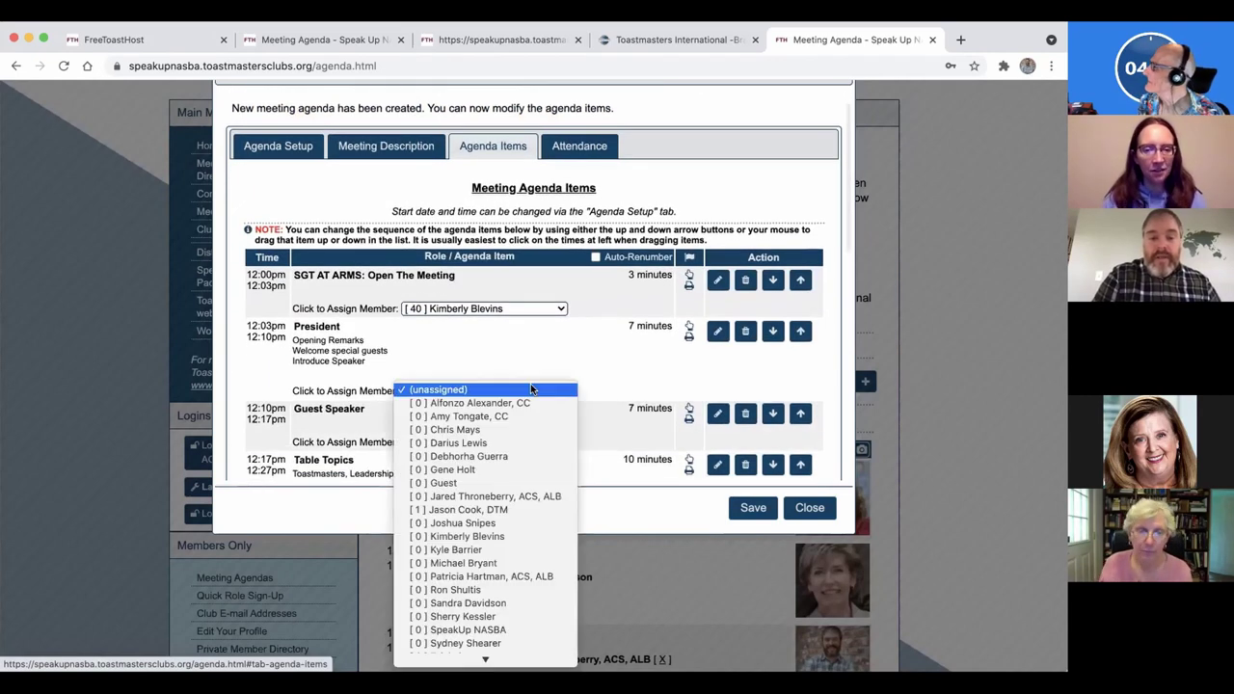
{"action": "scroll", "coordinate": [521, 542], "scroll_direction": "down", "scroll_amount": 2}
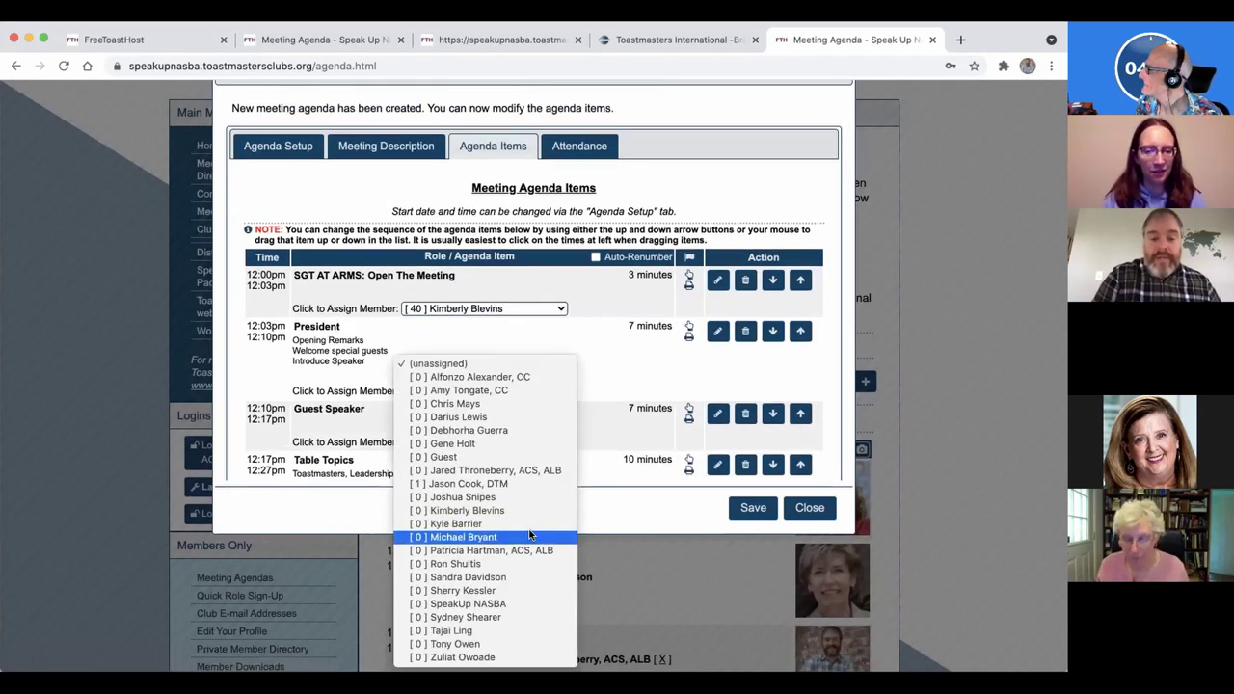
{"action": "left_click", "coordinate": [499, 577]}
{"action": "left_click", "coordinate": [466, 443]}
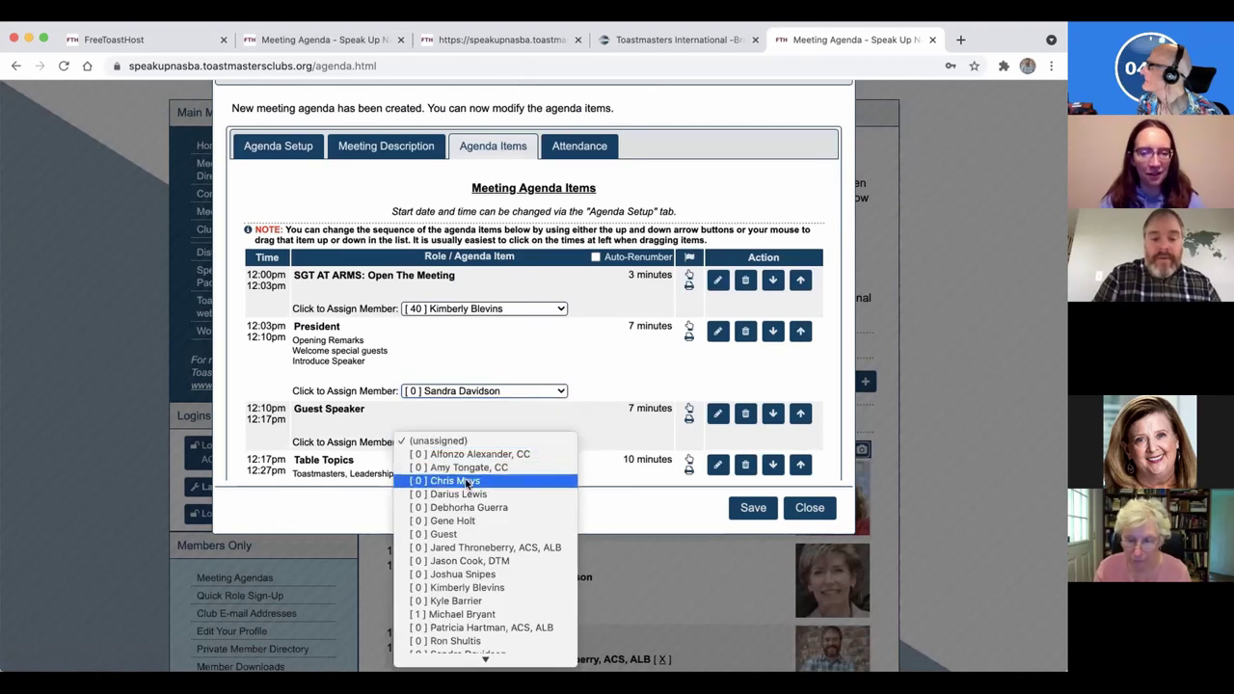
{"action": "left_click", "coordinate": [479, 454]}
{"action": "scroll", "coordinate": [669, 405], "scroll_direction": "down", "scroll_amount": 2}
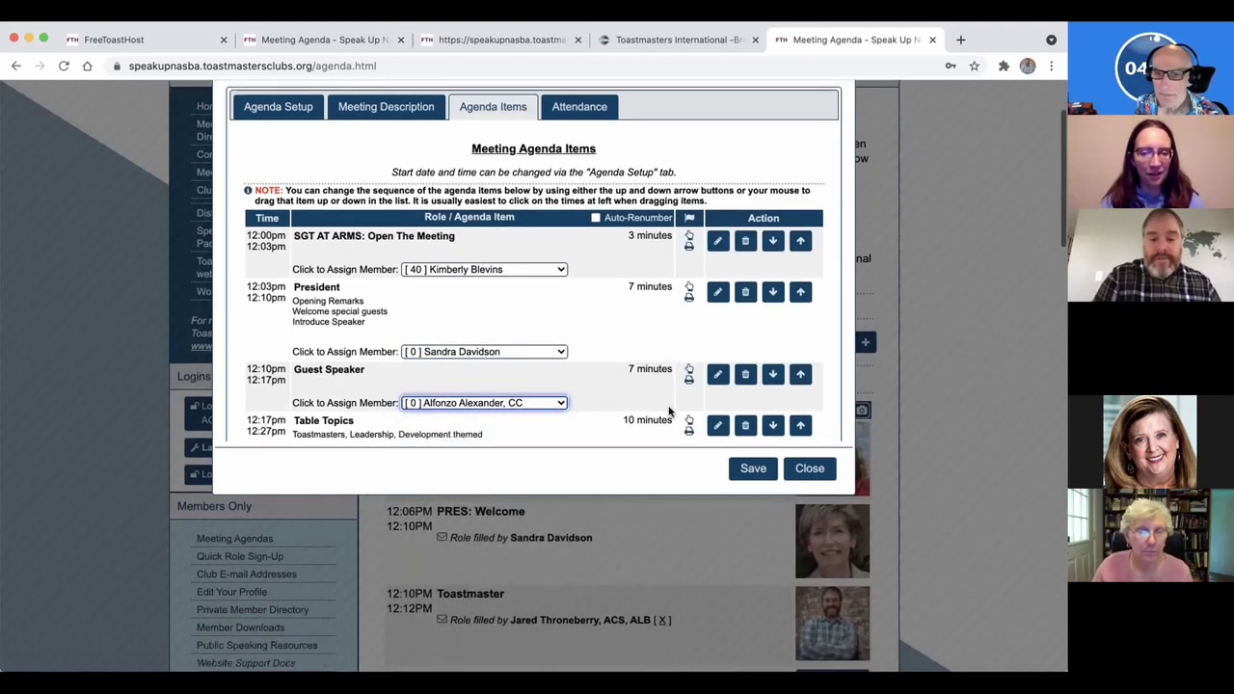
{"action": "left_click", "coordinate": [743, 439]}
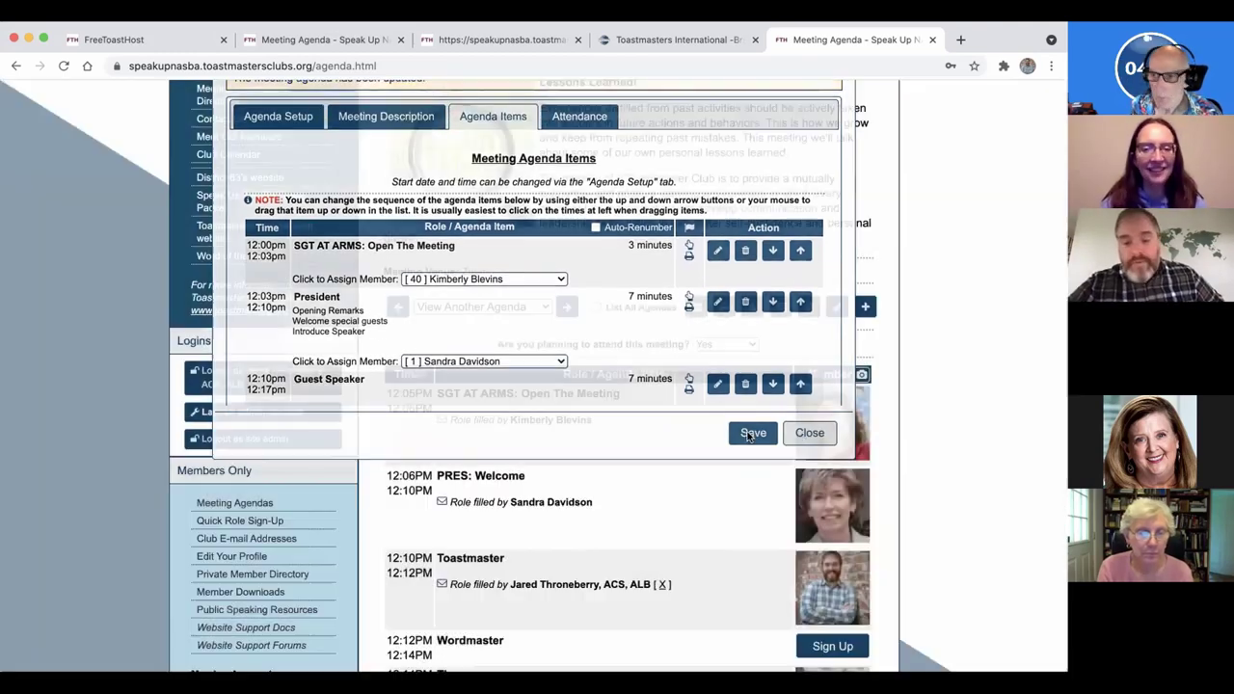
Return to the agenda page and scroll through the May 20 Open House agenda's roles
{"action": "left_click", "coordinate": [750, 434]}
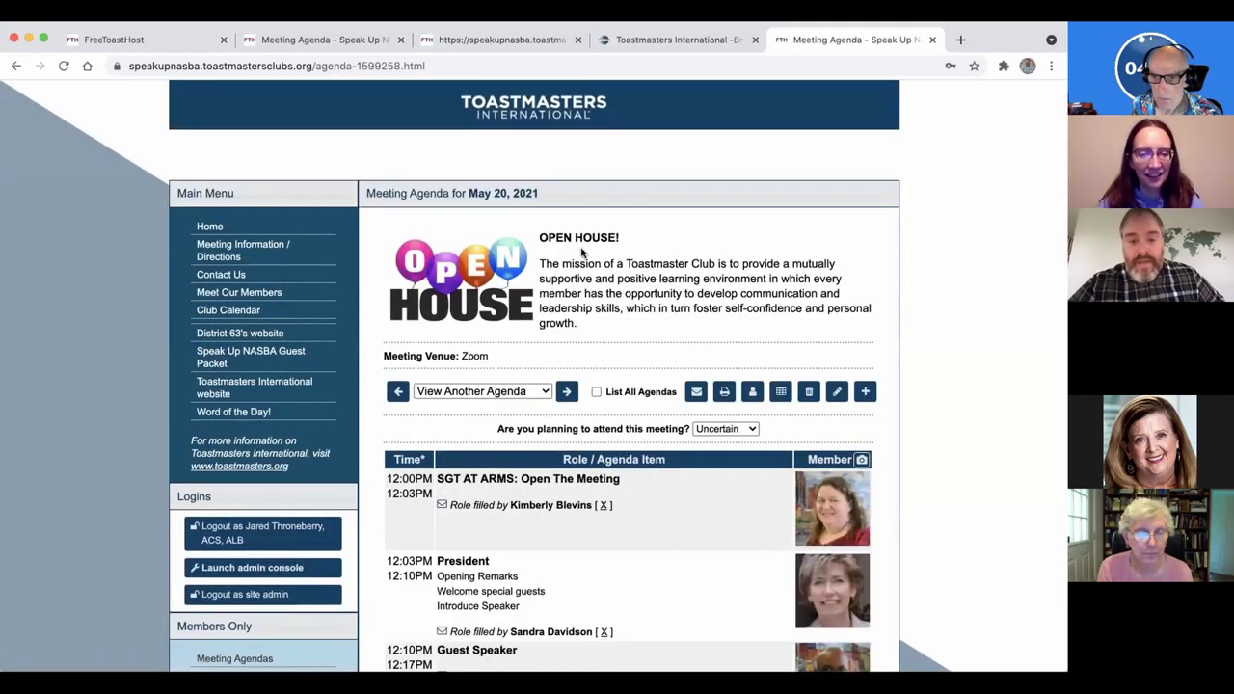
{"action": "scroll", "coordinate": [541, 437], "scroll_direction": "down", "scroll_amount": 3}
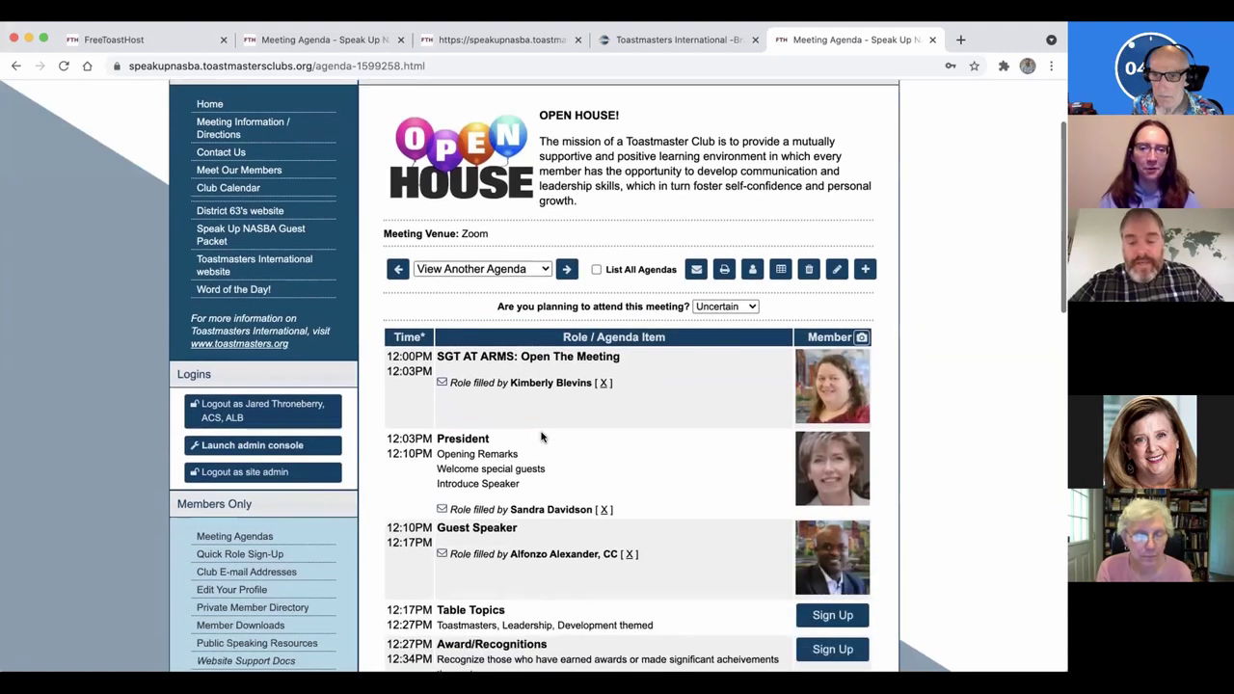
{"action": "scroll", "coordinate": [541, 437], "scroll_direction": "down", "scroll_amount": 1}
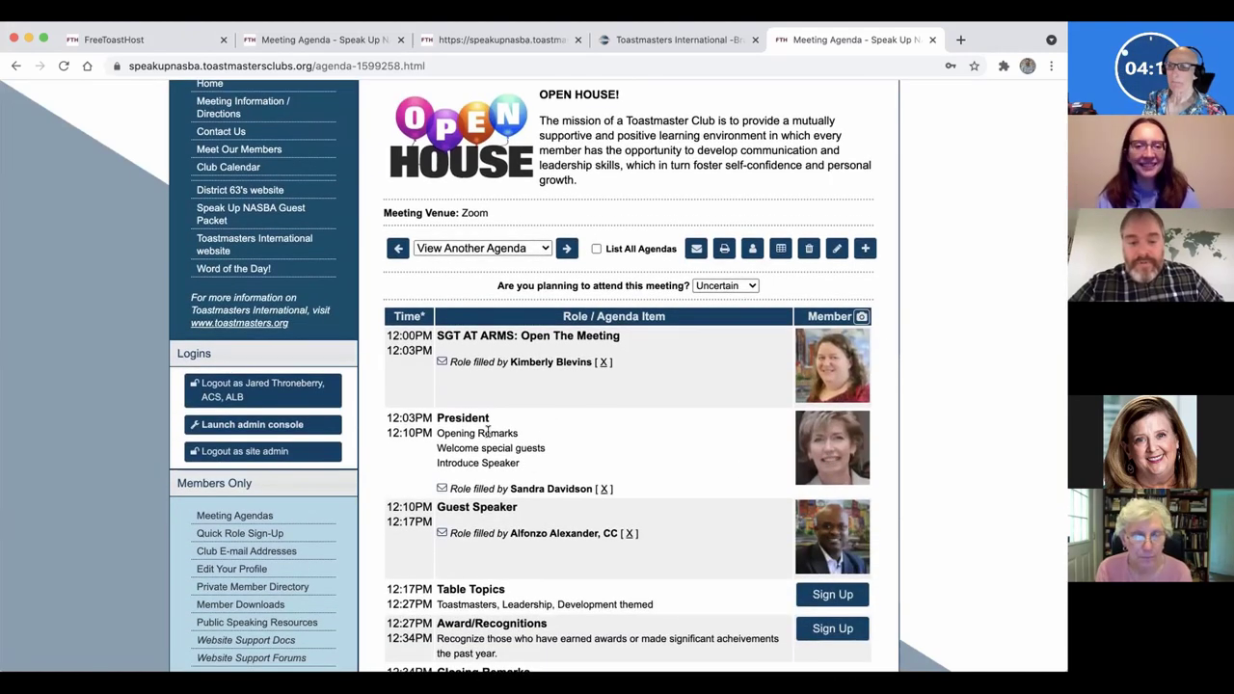
{"action": "scroll", "coordinate": [485, 490], "scroll_direction": "down", "scroll_amount": 3}
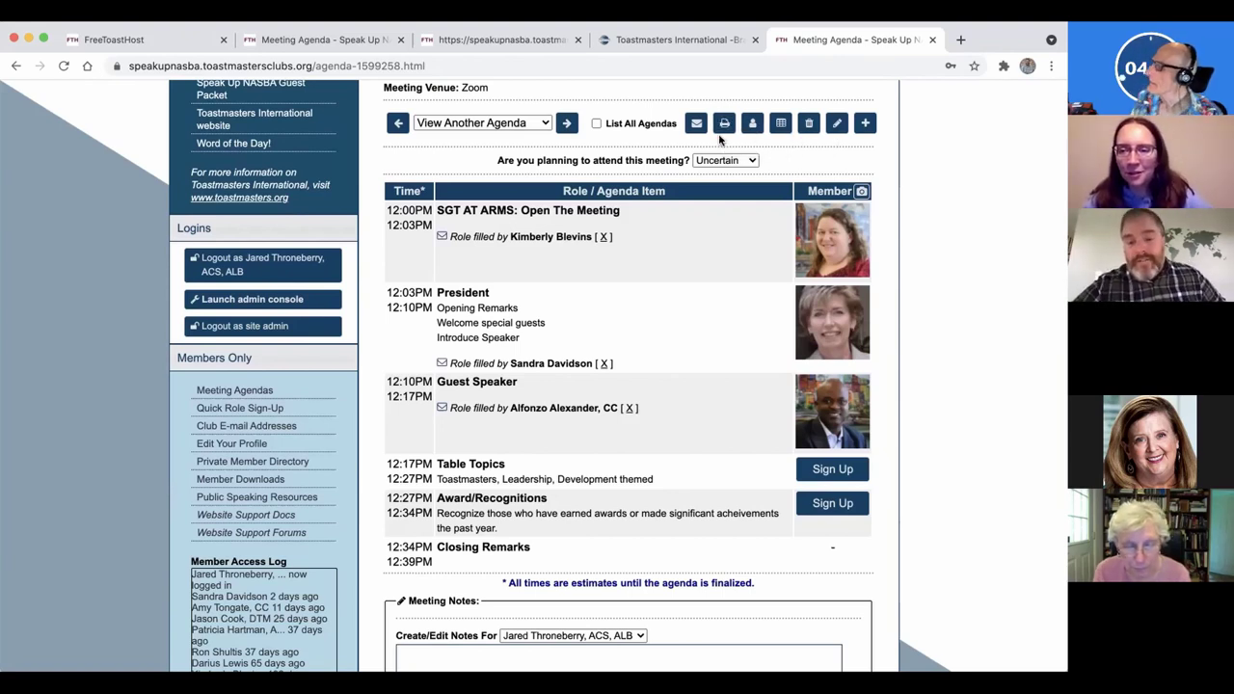
{"action": "scroll", "coordinate": [672, 252], "scroll_direction": "down", "scroll_amount": 3}
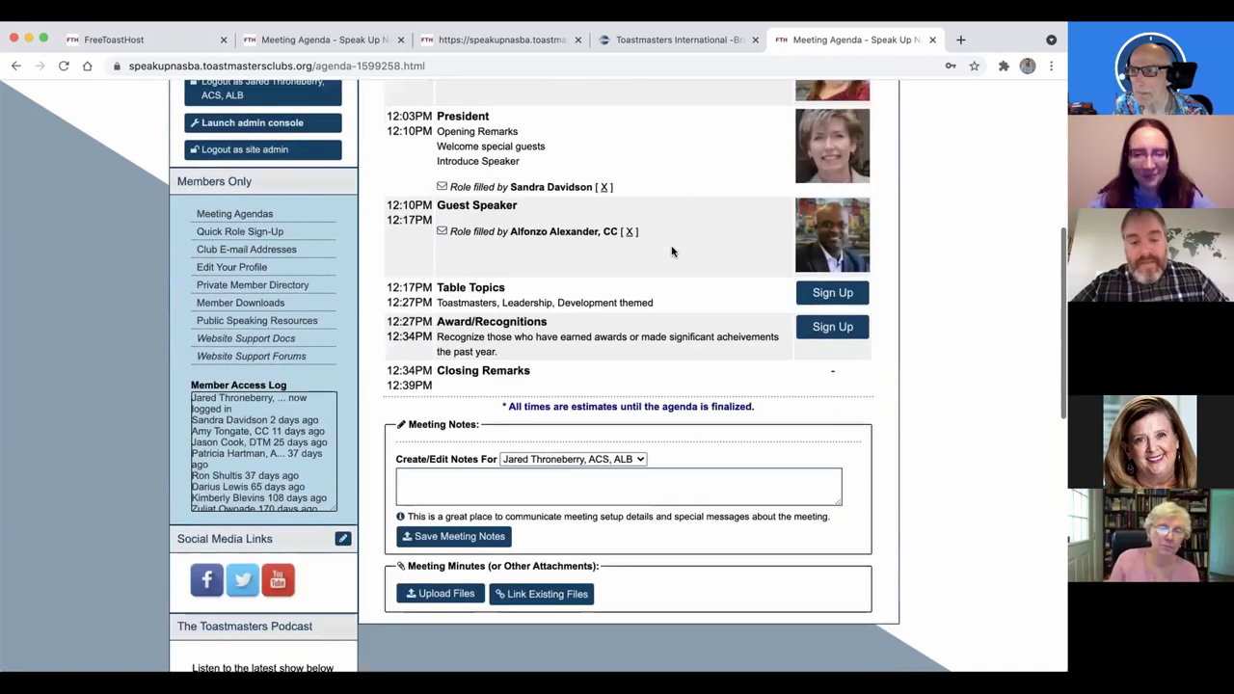
{"action": "scroll", "coordinate": [672, 251], "scroll_direction": "up", "scroll_amount": 3}
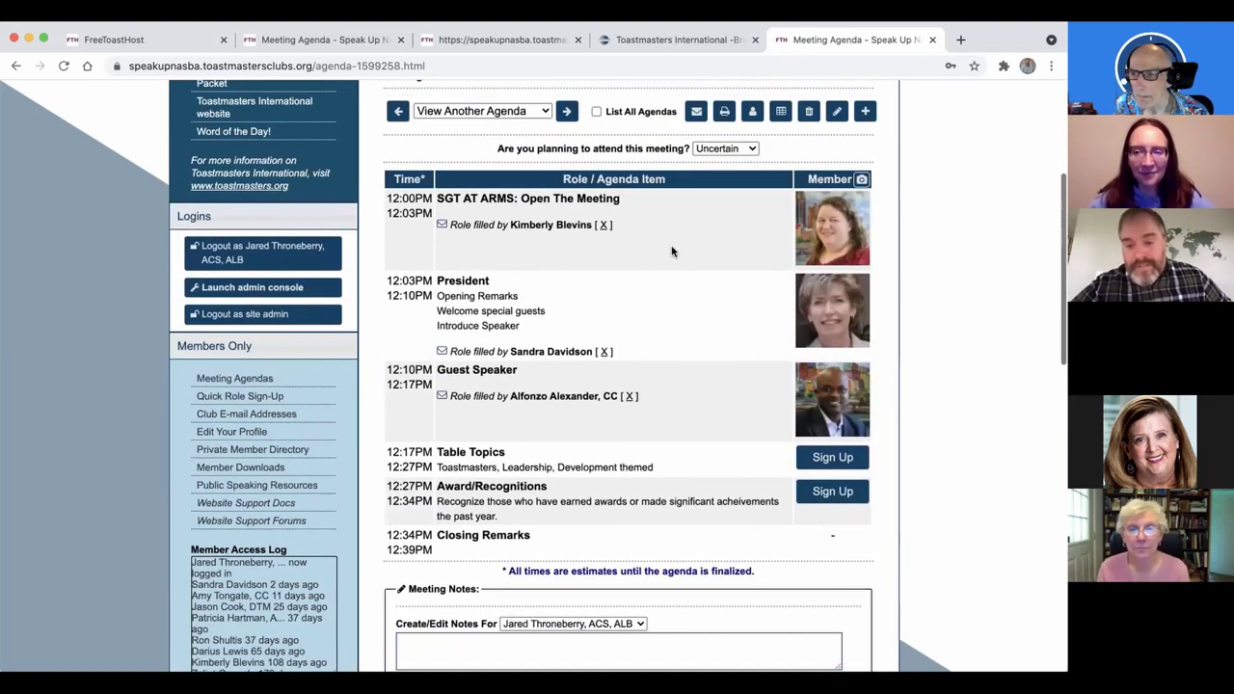
{"action": "scroll", "coordinate": [672, 252], "scroll_direction": "up", "scroll_amount": 2}
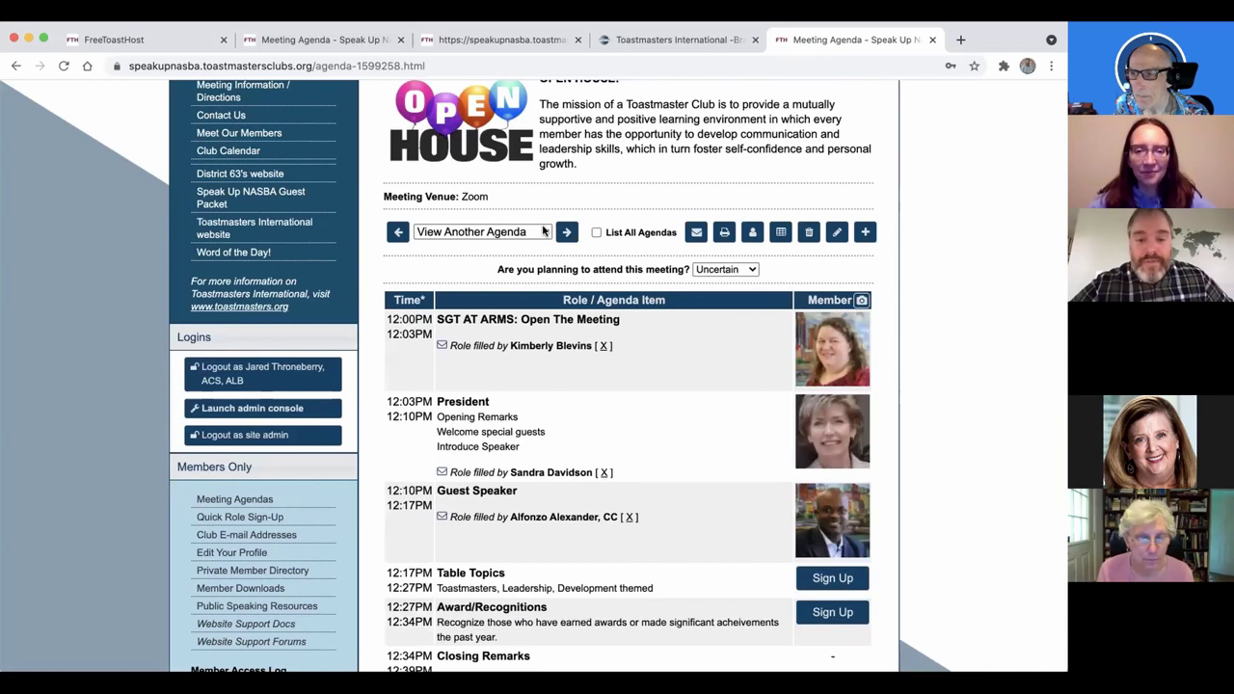
Switch to the 2021-05-06 meeting agenda and scroll to Speaker #1's section
{"action": "left_click", "coordinate": [536, 231]}
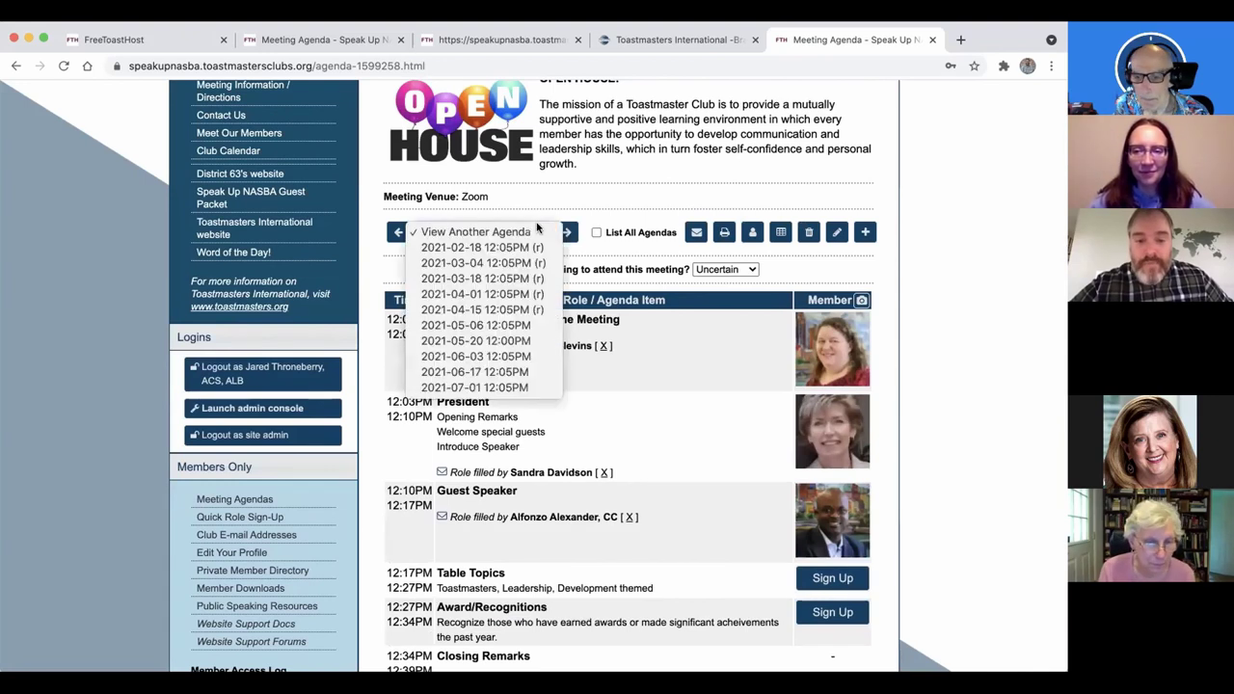
{"action": "left_click", "coordinate": [482, 325]}
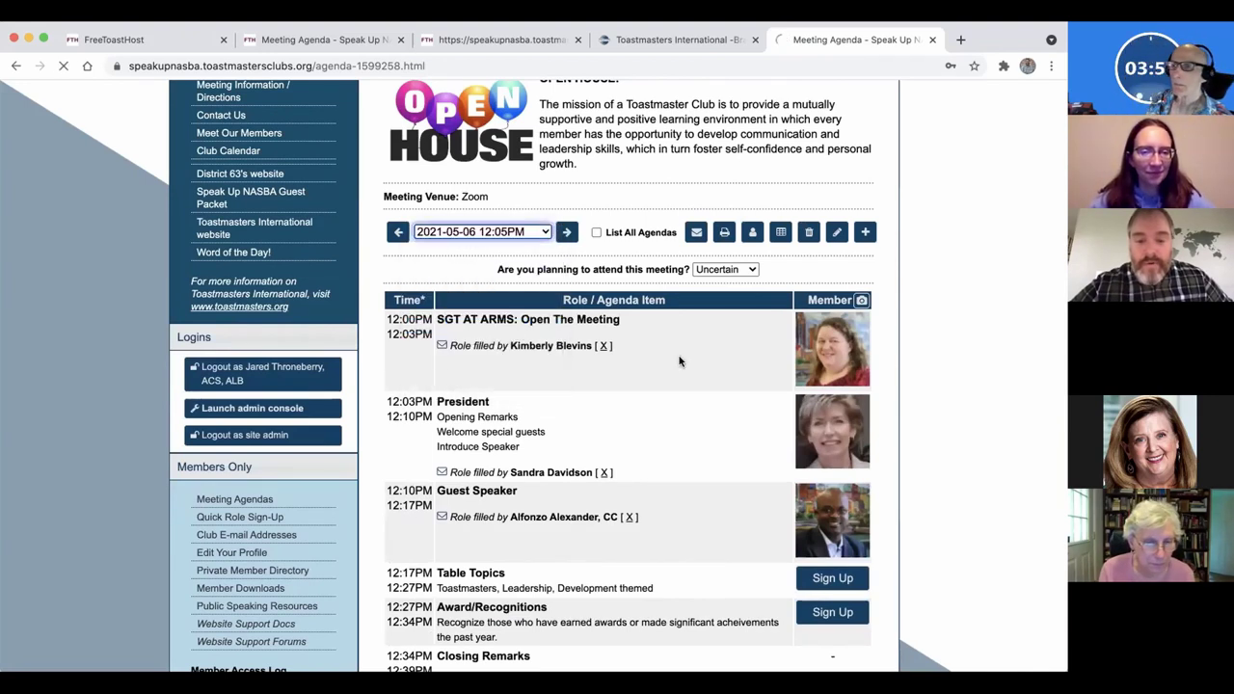
{"action": "scroll", "coordinate": [679, 360], "scroll_direction": "down", "scroll_amount": 3}
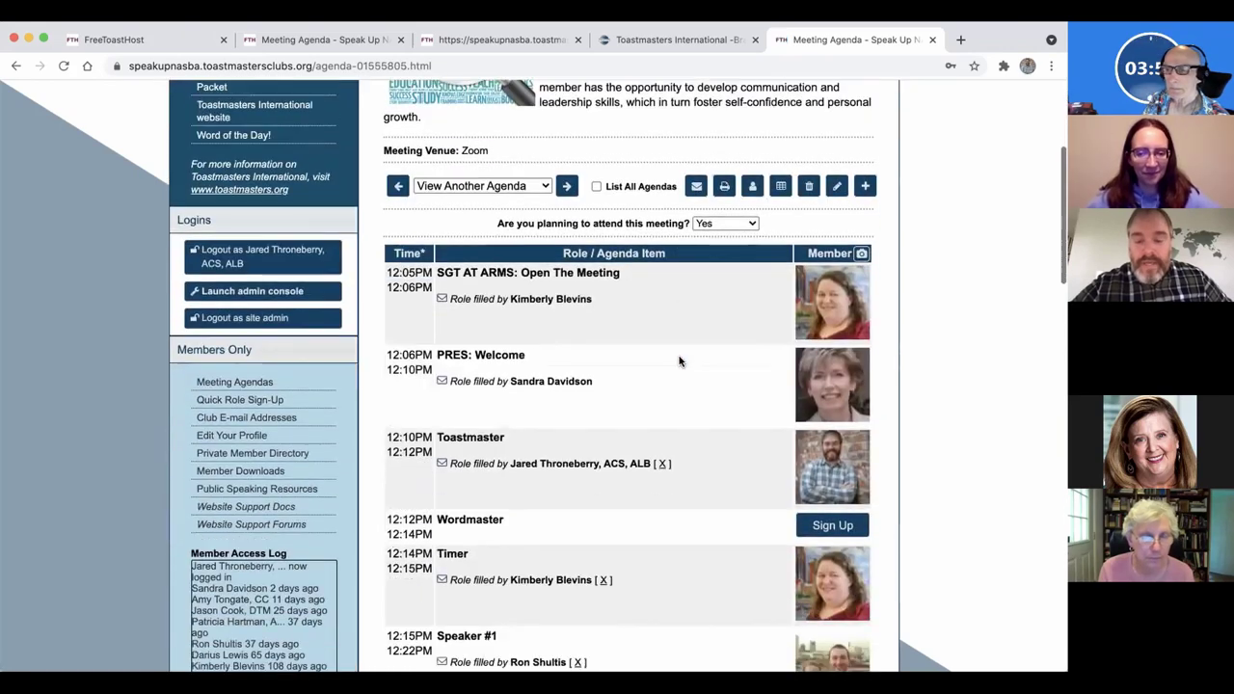
{"action": "scroll", "coordinate": [679, 360], "scroll_direction": "down", "scroll_amount": 3}
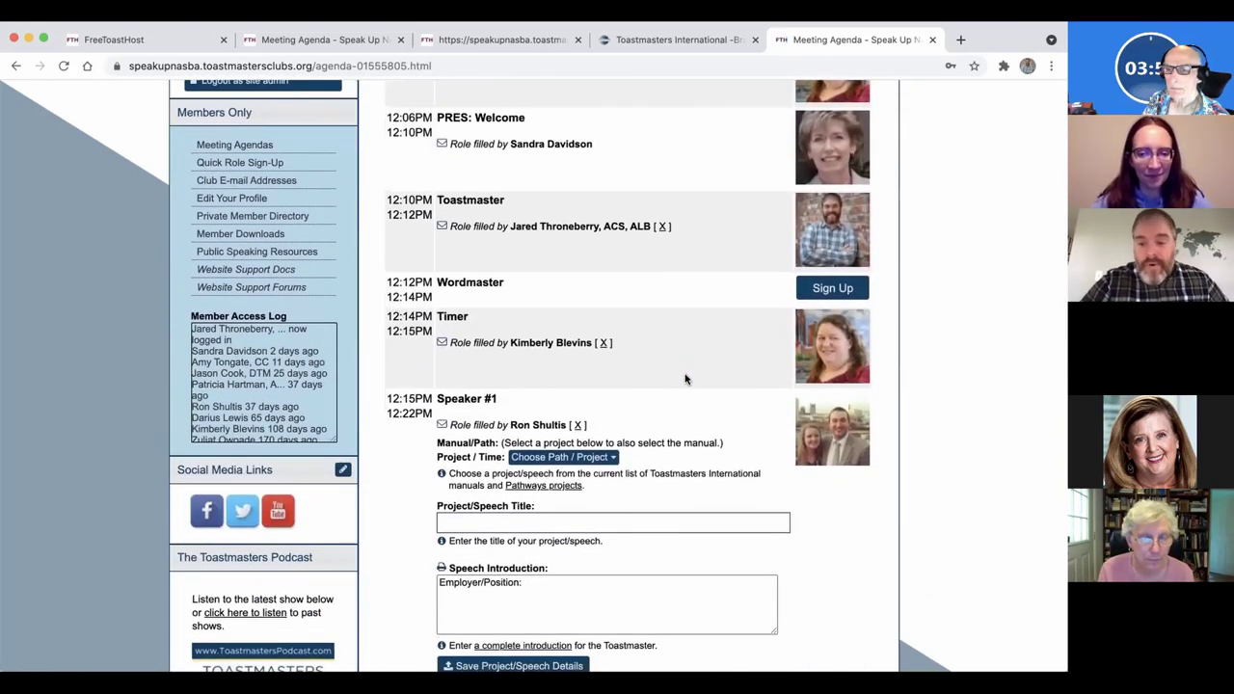
{"action": "scroll", "coordinate": [685, 379], "scroll_direction": "down", "scroll_amount": 1}
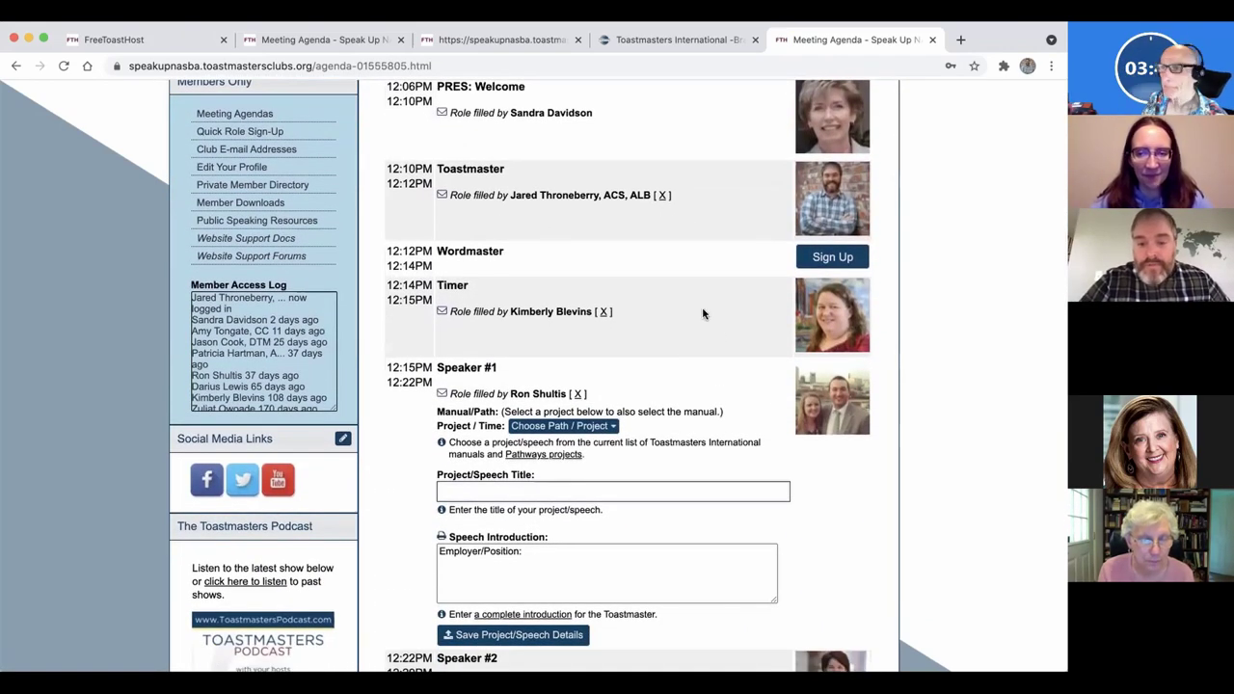
{"action": "scroll", "coordinate": [703, 313], "scroll_direction": "down", "scroll_amount": 1}
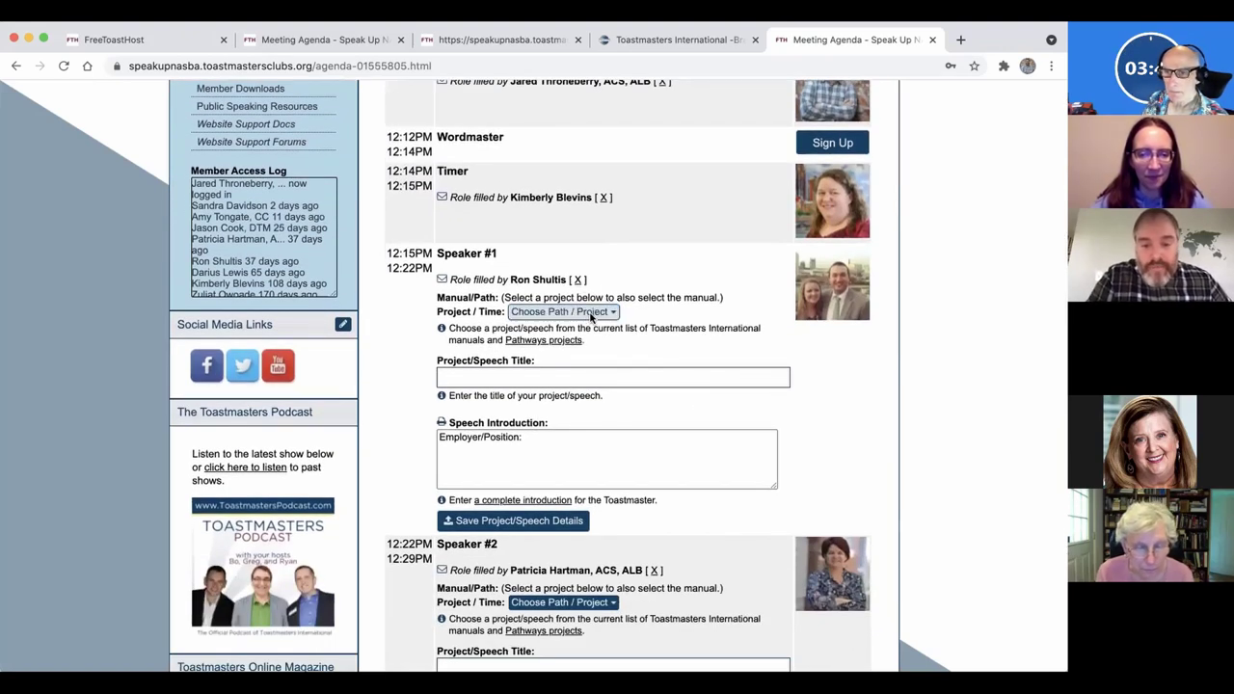
Set Speaker #1's project to Dynamic Leadership (L2) Understanding Your Communication Style
{"action": "left_click", "coordinate": [591, 315]}
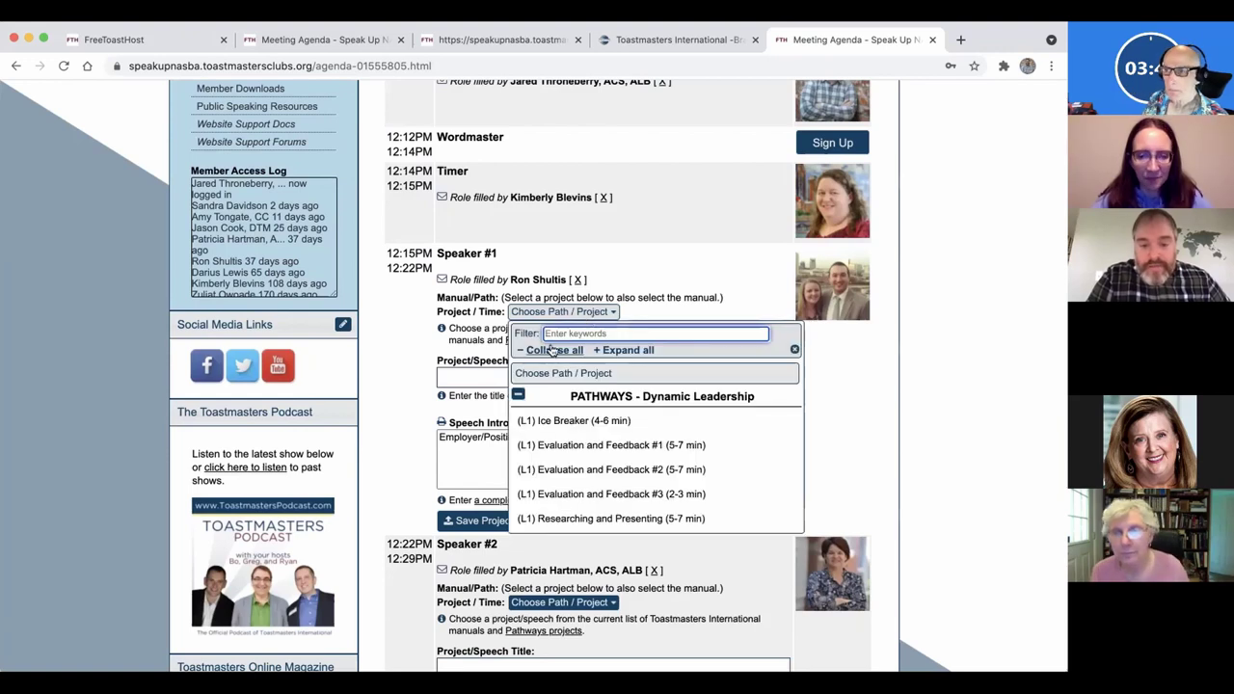
{"action": "left_click", "coordinate": [524, 354]}
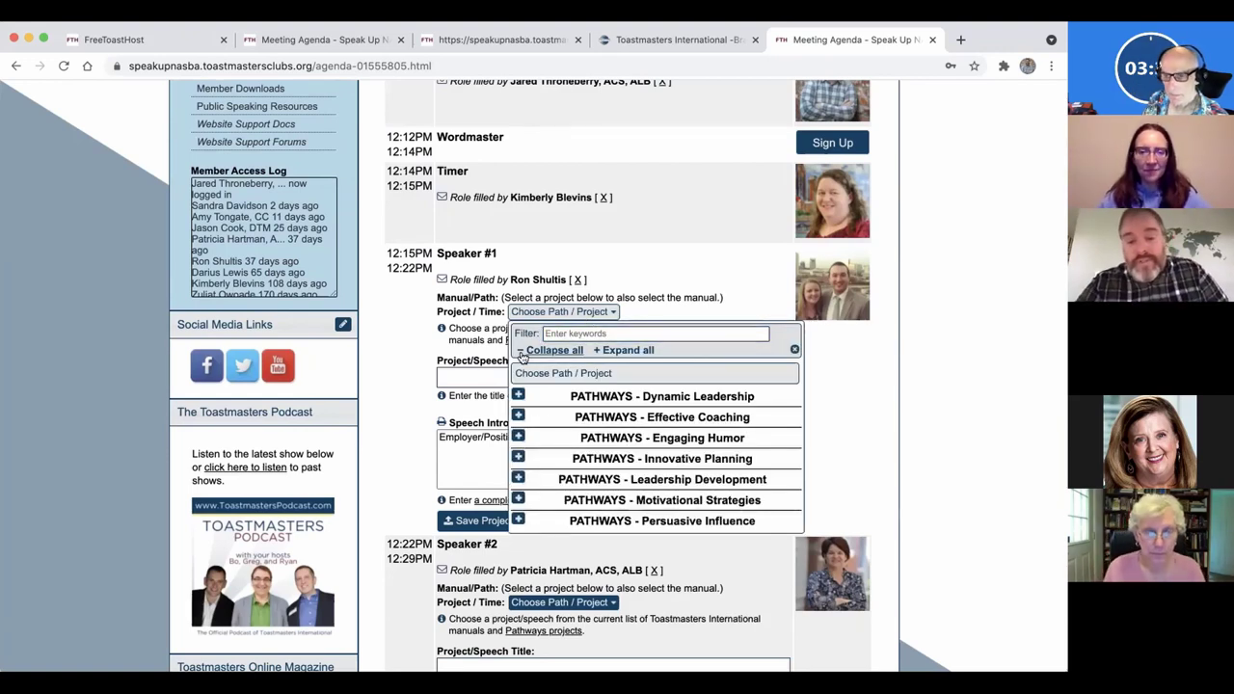
{"action": "scroll", "coordinate": [579, 472], "scroll_direction": "down", "scroll_amount": 5}
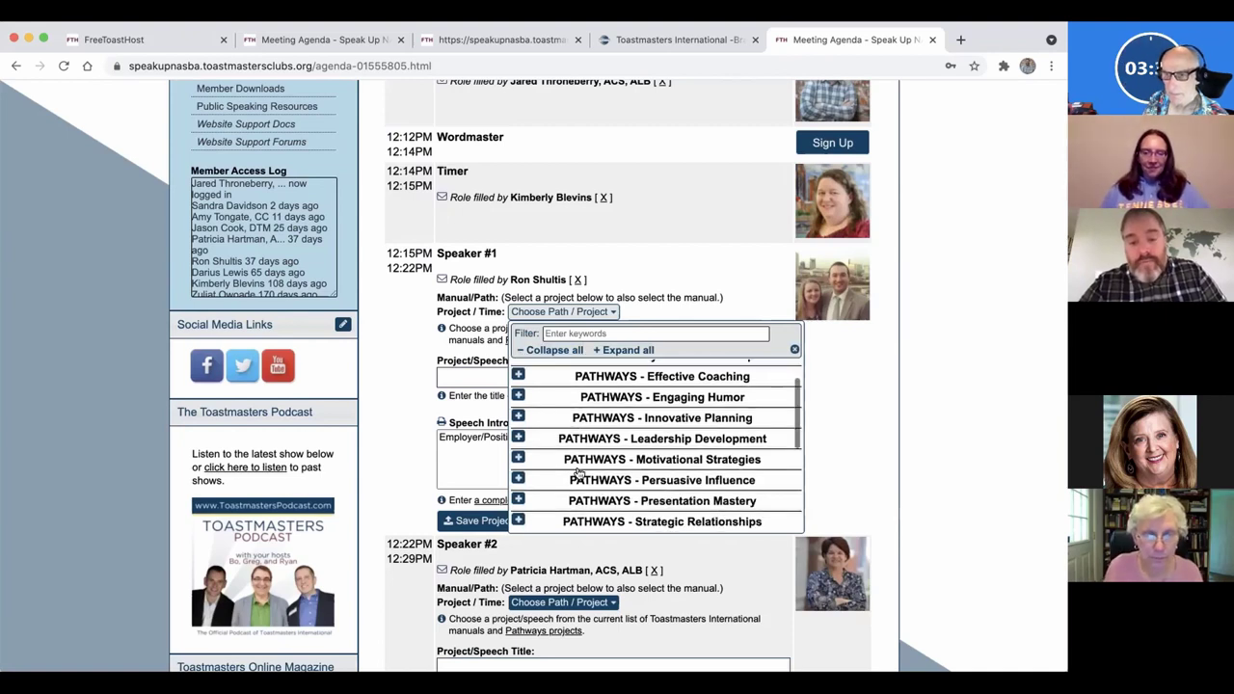
{"action": "scroll", "coordinate": [579, 473], "scroll_direction": "up", "scroll_amount": 5}
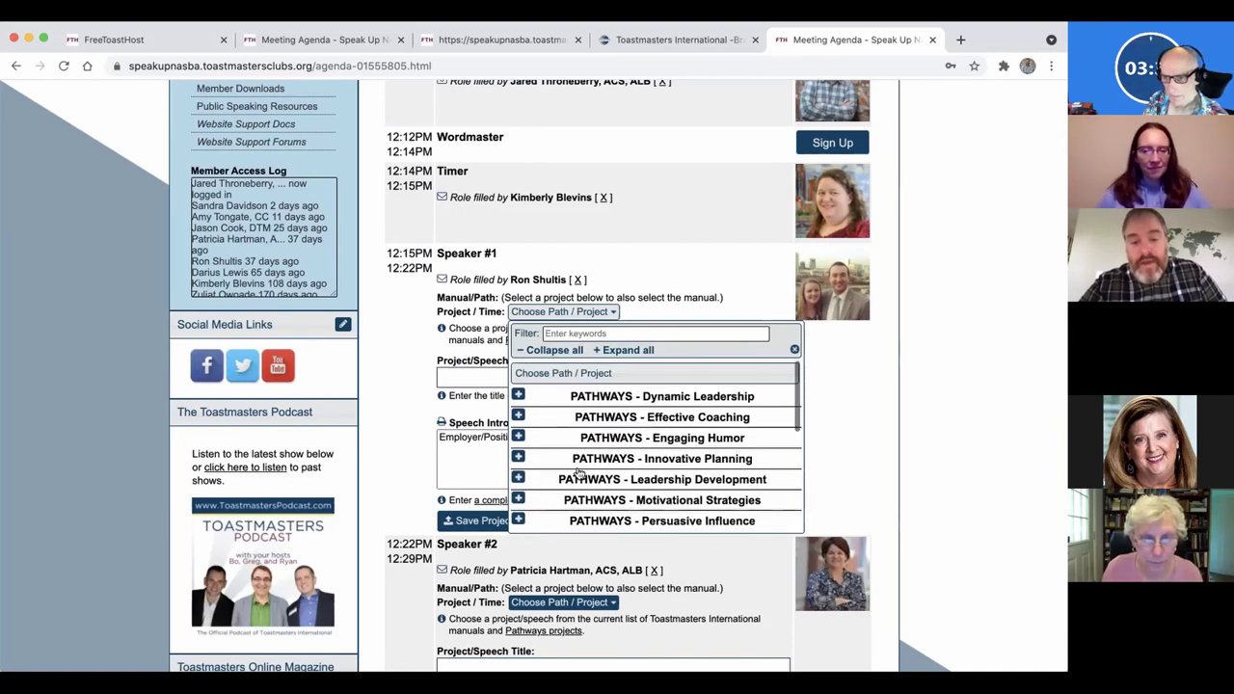
{"action": "left_click", "coordinate": [517, 399]}
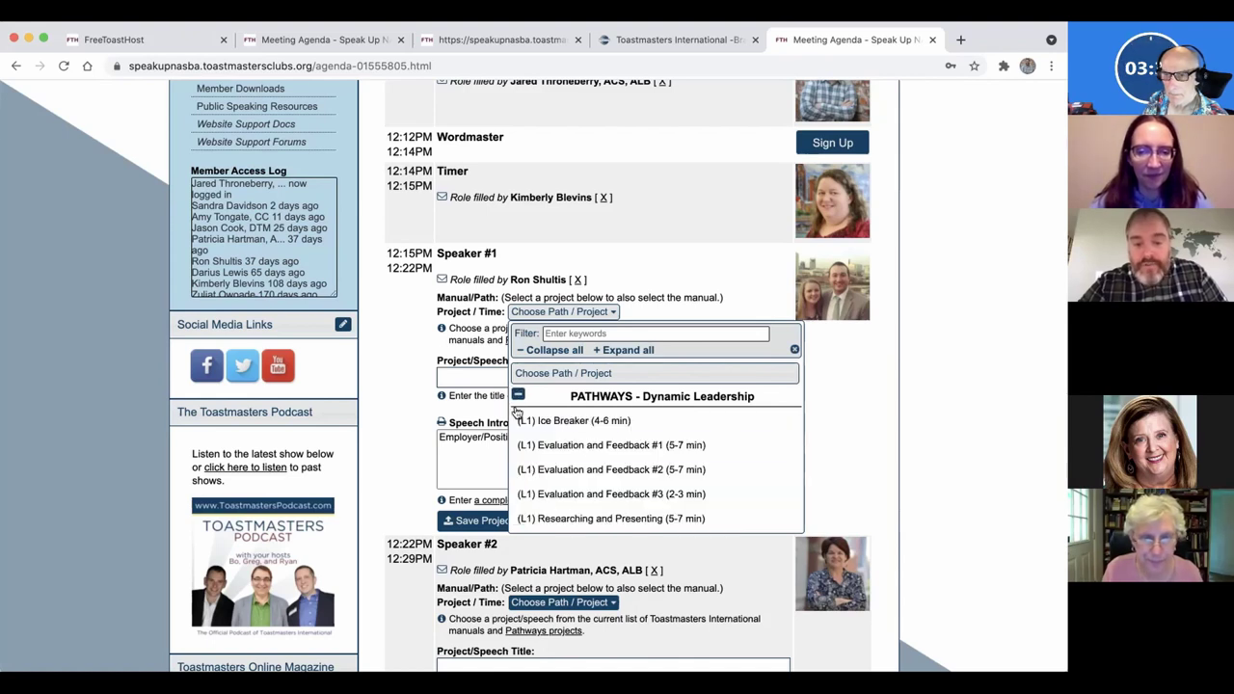
{"action": "scroll", "coordinate": [545, 502], "scroll_direction": "down", "scroll_amount": 2}
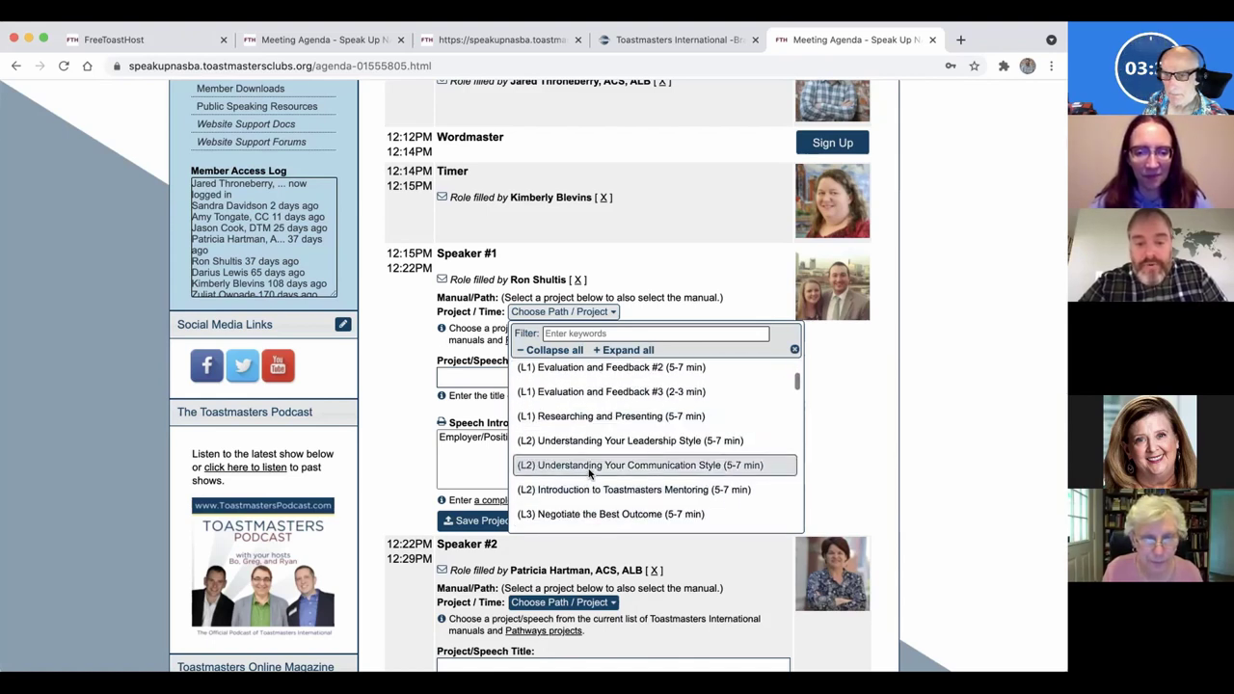
{"action": "left_click", "coordinate": [592, 466]}
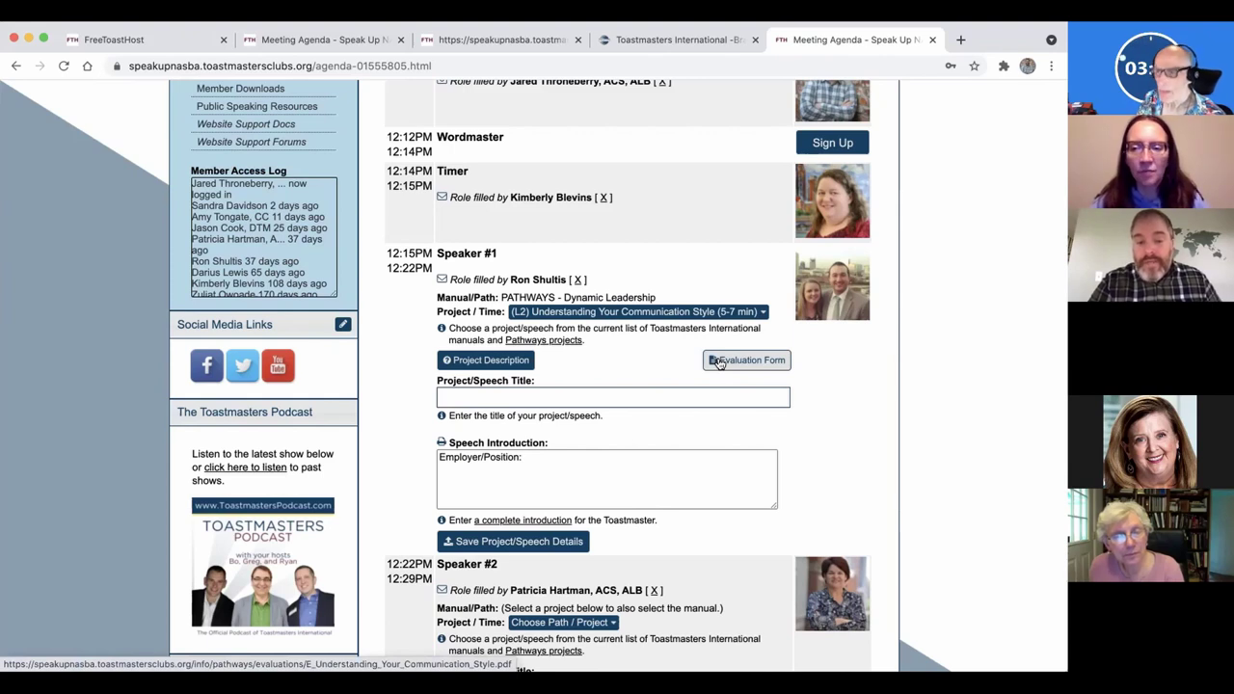
Open Speaker #1's evaluation form and enter the member name, speech title Zoom and a 'did GREAT!' comment
{"action": "left_click", "coordinate": [720, 362]}
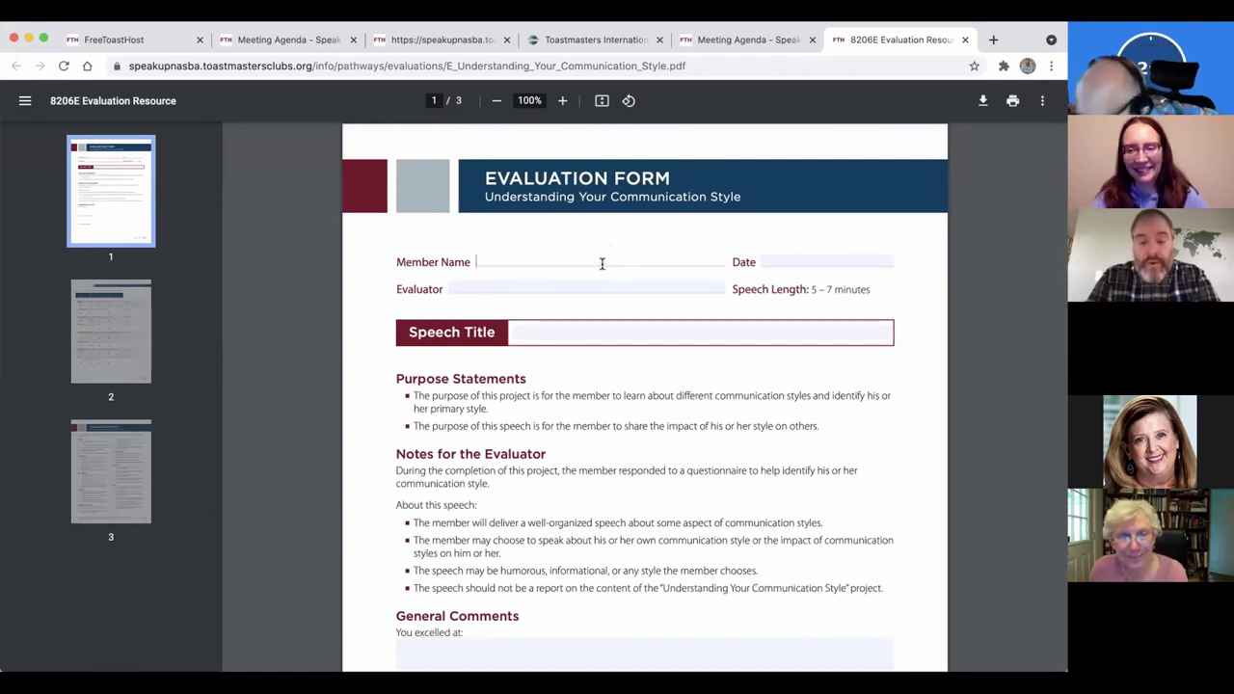
{"action": "type", "text": "Jared"}
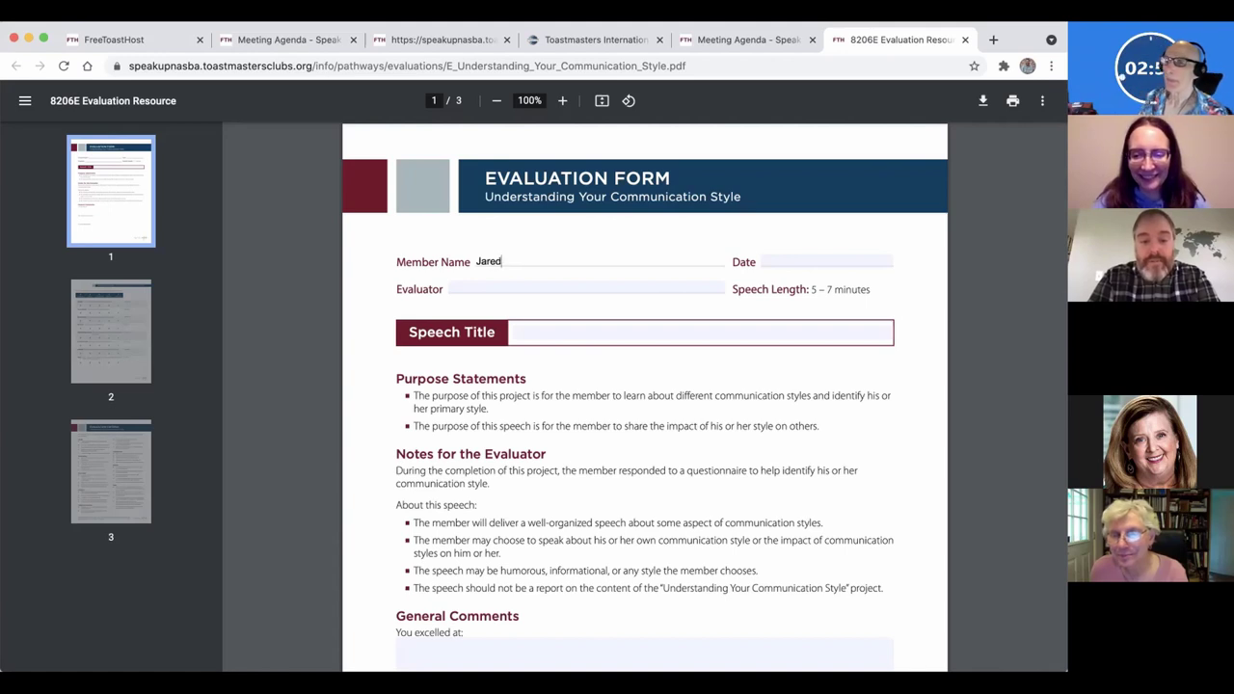
{"action": "left_click", "coordinate": [576, 331]}
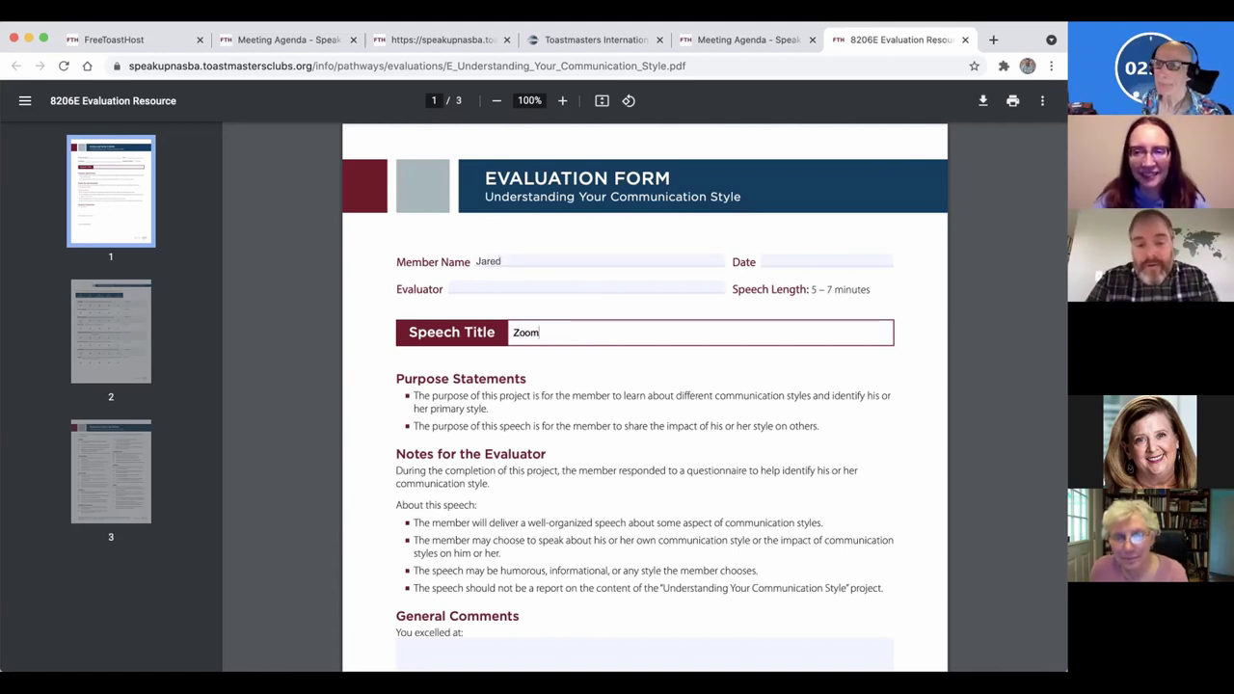
{"action": "scroll", "coordinate": [503, 471], "scroll_direction": "down", "scroll_amount": 2}
{"action": "left_click", "coordinate": [504, 471]}
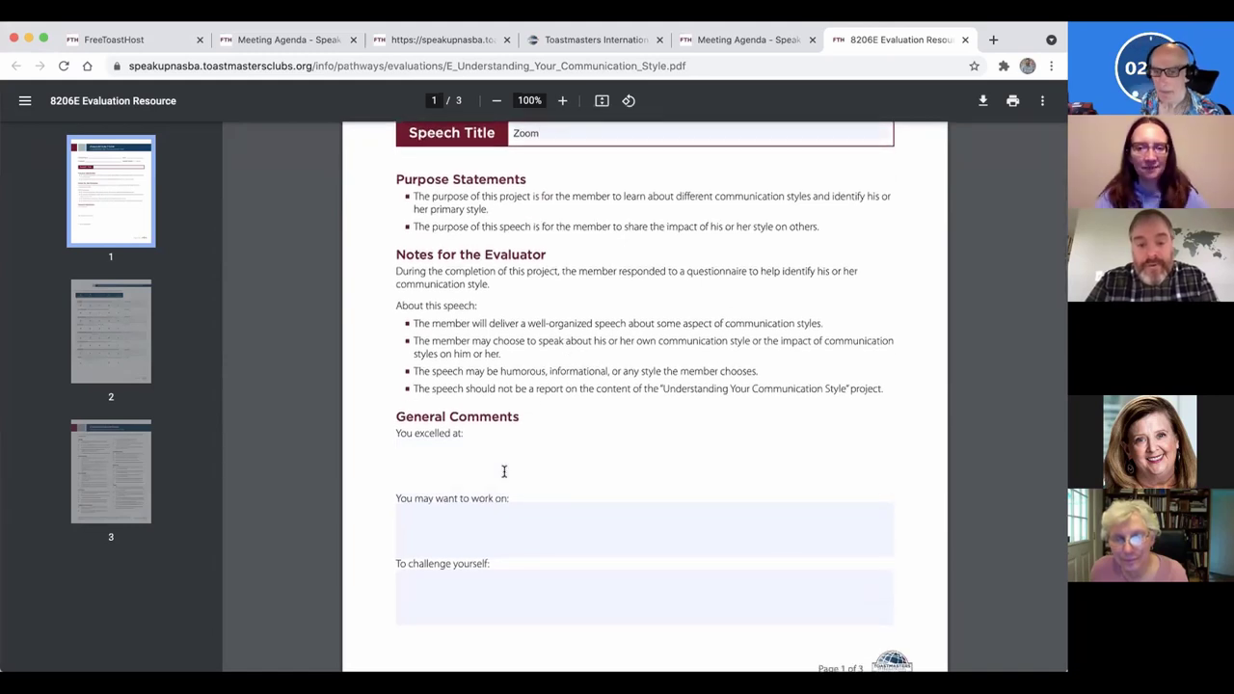
{"action": "scroll", "coordinate": [503, 470], "scroll_direction": "down", "scroll_amount": 1}
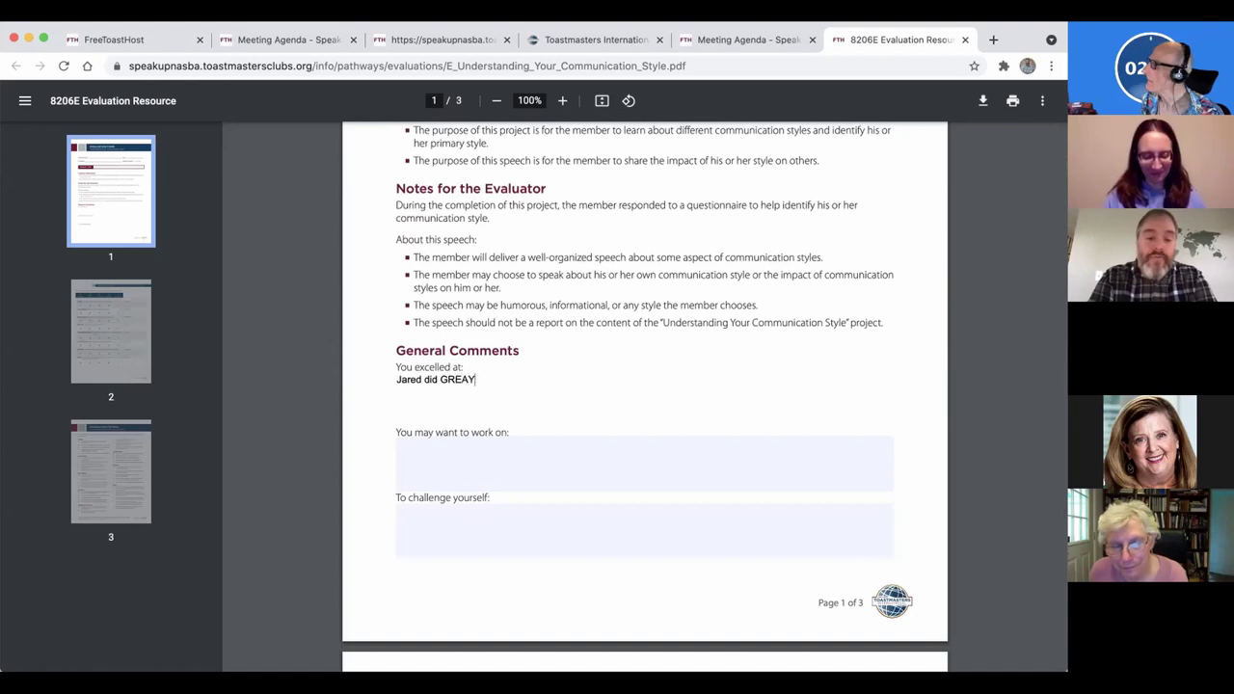
{"action": "key", "text": "BackSpace"}
{"action": "key", "text": "BackSpace"}
{"action": "key", "text": "BackSpace"}
{"action": "key", "text": "BackSpace"}
{"action": "type", "text": "T!"}
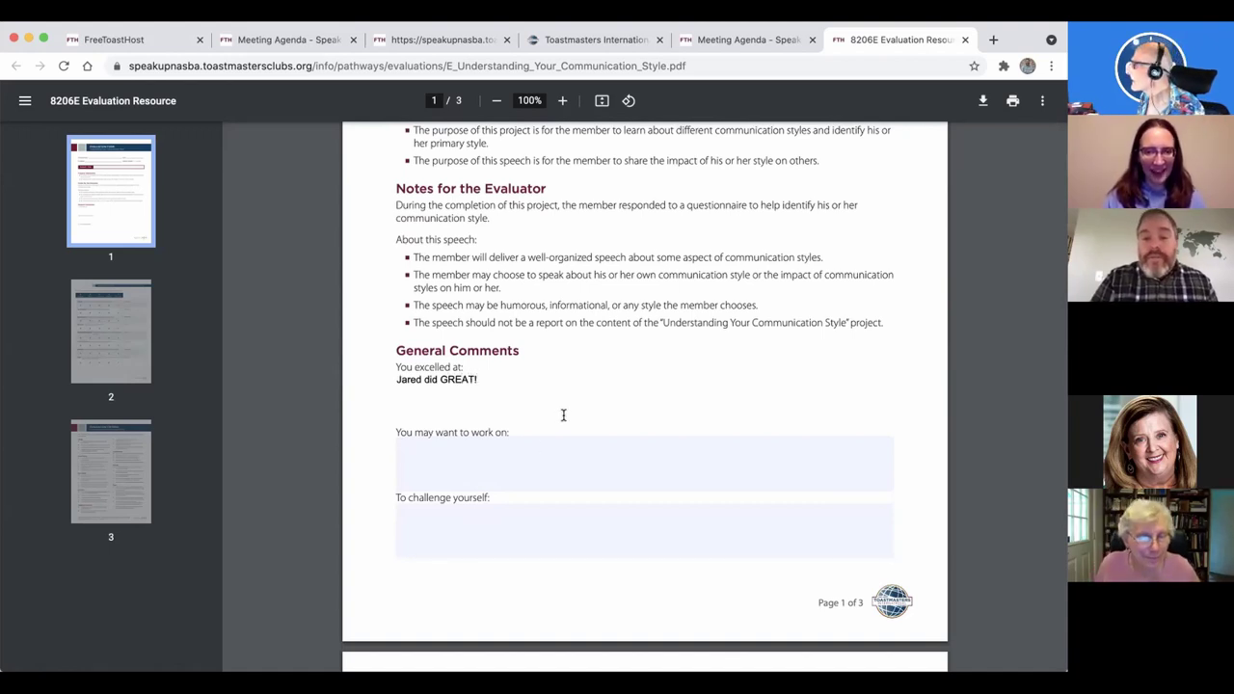
{"action": "scroll", "coordinate": [569, 396], "scroll_direction": "down", "scroll_amount": 3}
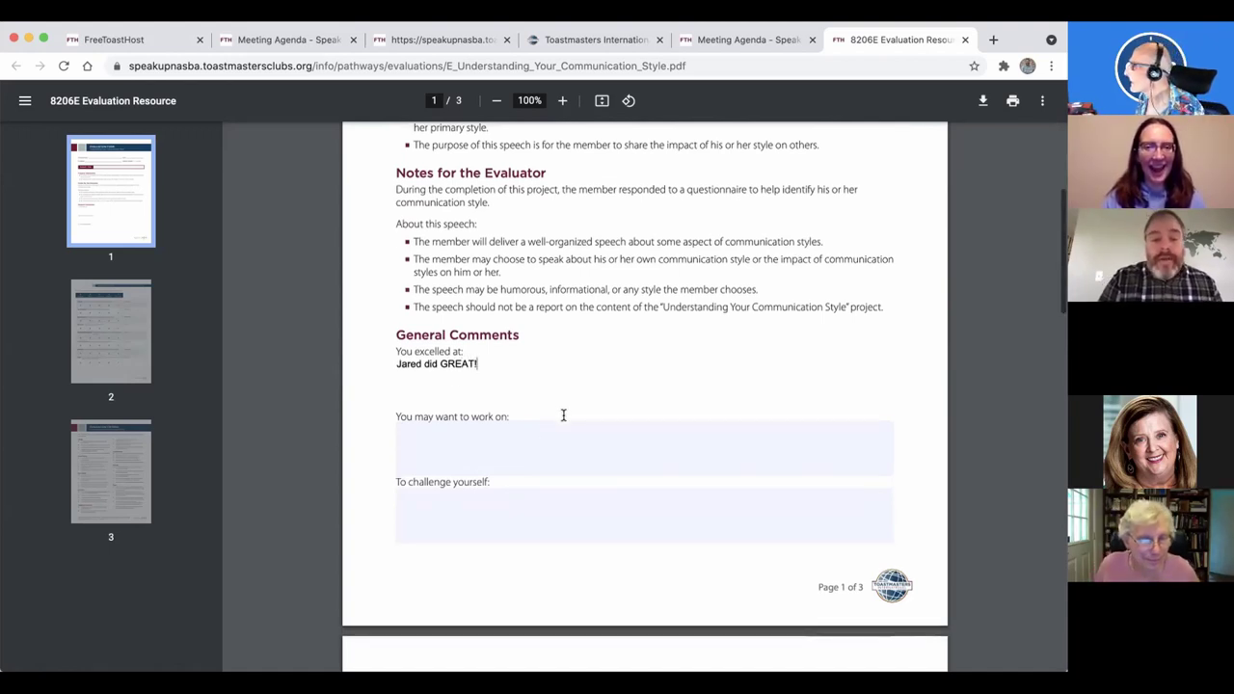
{"action": "left_click", "coordinate": [579, 361]}
Rate Clarity 3 and Vocal Variety 2 on the evaluation form
{"action": "scroll", "coordinate": [581, 360], "scroll_direction": "down", "scroll_amount": 3}
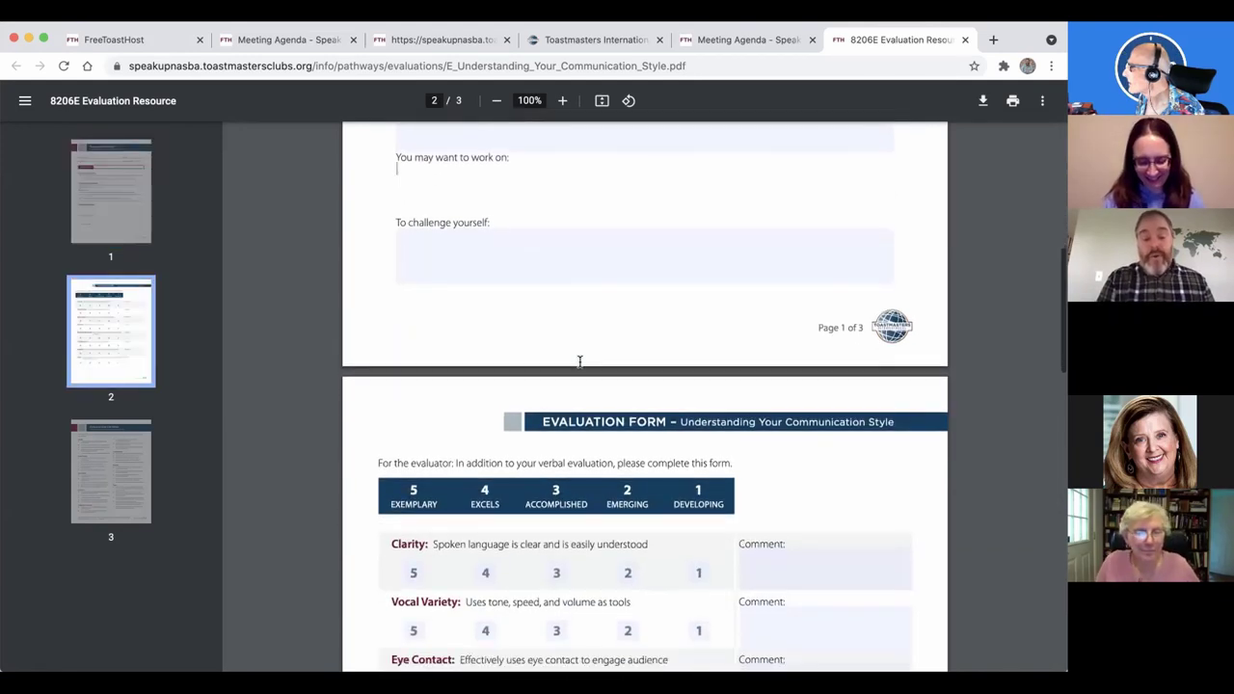
{"action": "left_click", "coordinate": [559, 375]}
{"action": "left_click", "coordinate": [560, 433]}
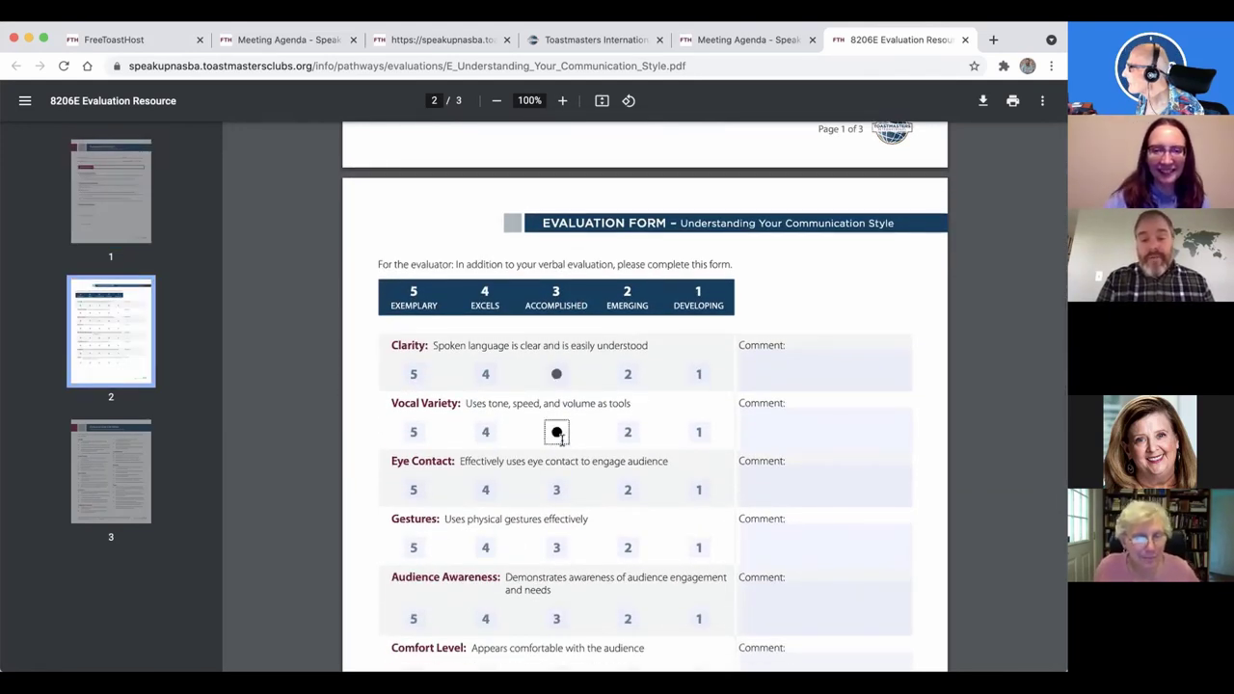
{"action": "left_click", "coordinate": [628, 432]}
{"action": "scroll", "coordinate": [656, 439], "scroll_direction": "down", "scroll_amount": 10}
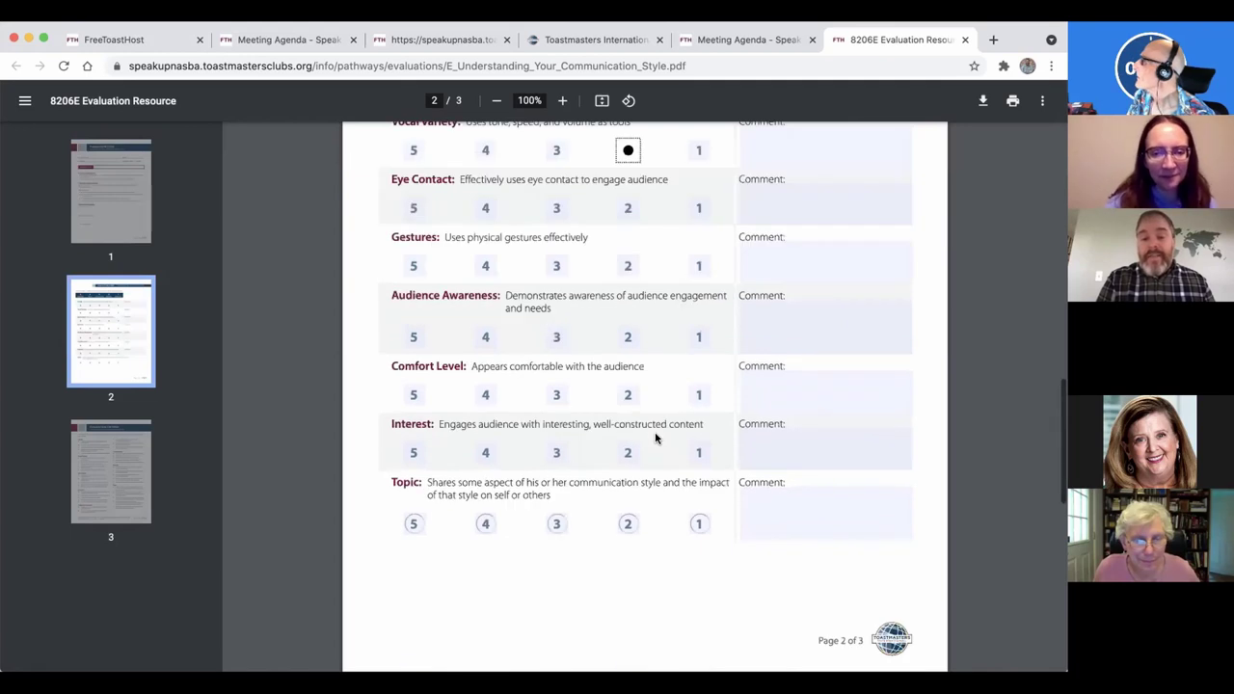
{"action": "scroll", "coordinate": [656, 439], "scroll_direction": "up", "scroll_amount": 20}
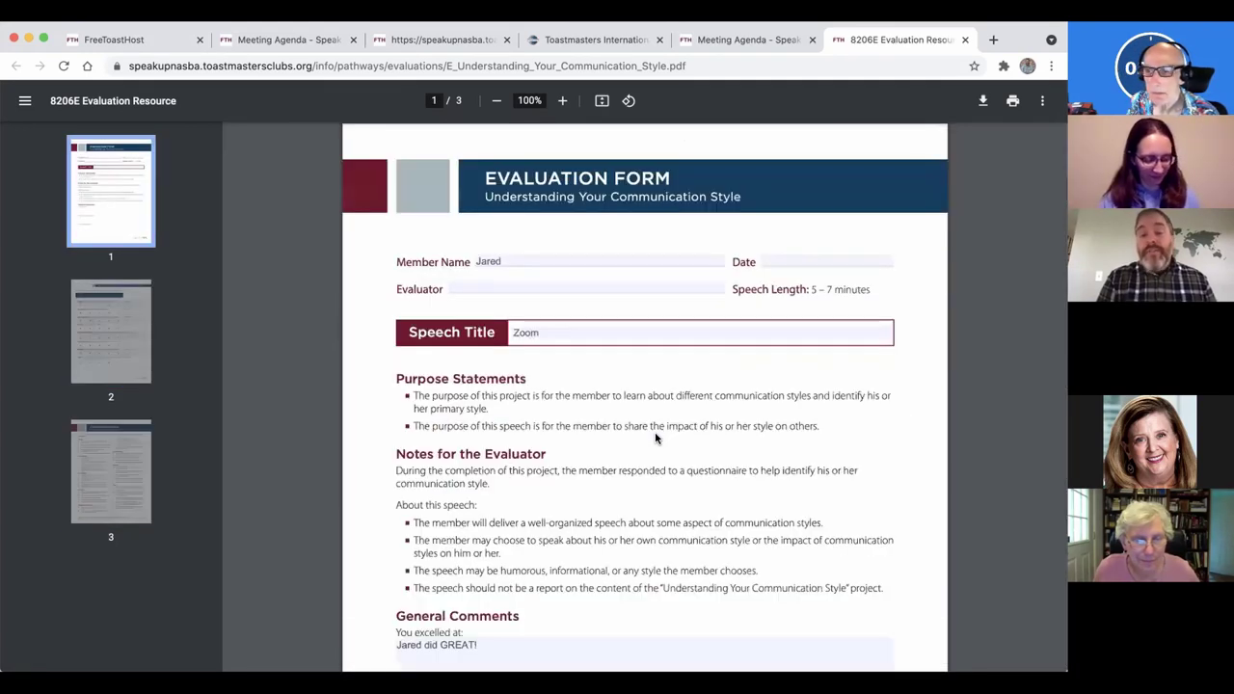
Back on the agenda, delete the Employer/Position text from Speaker #1's speech introduction
{"action": "left_click", "coordinate": [718, 42]}
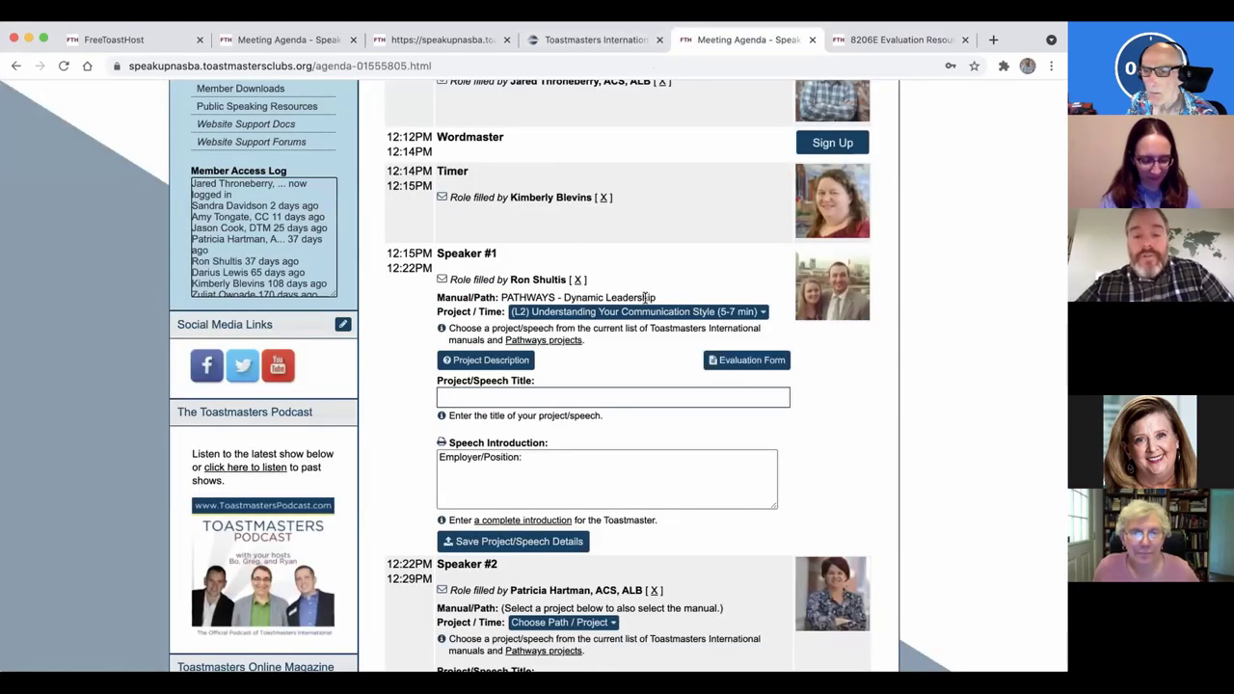
{"action": "scroll", "coordinate": [664, 367], "scroll_direction": "down", "scroll_amount": 1}
{"action": "left_click", "coordinate": [653, 339]}
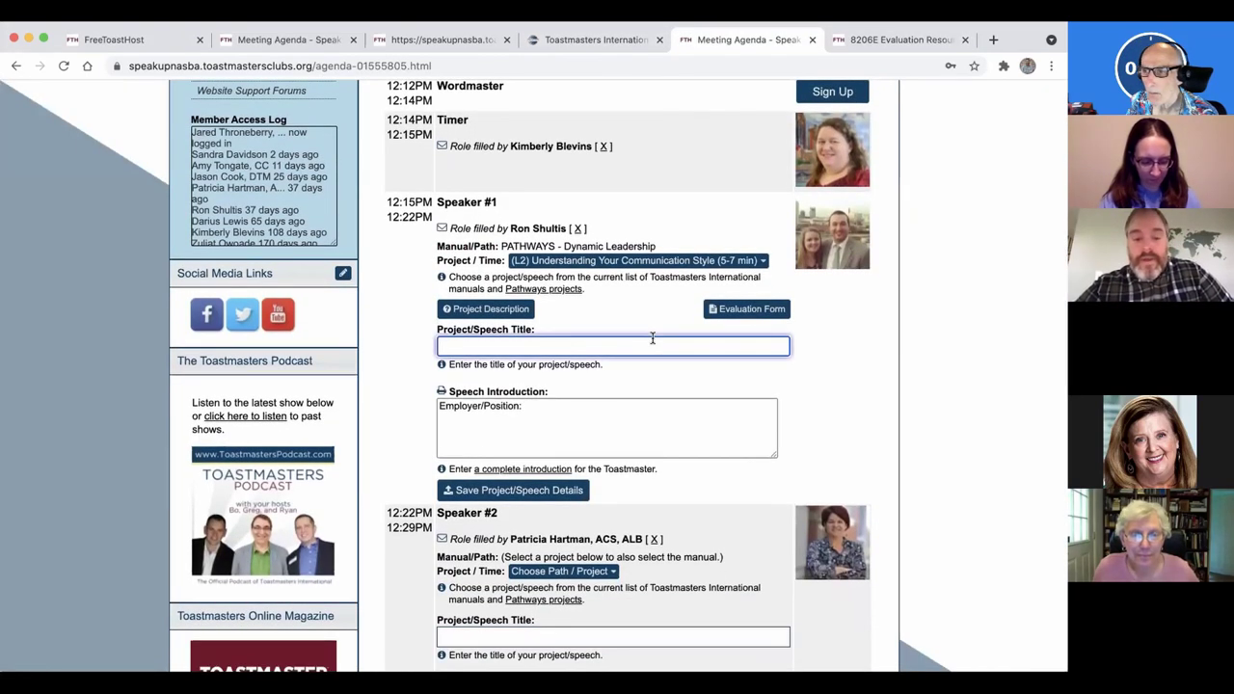
{"action": "triple_click", "coordinate": [565, 405]}
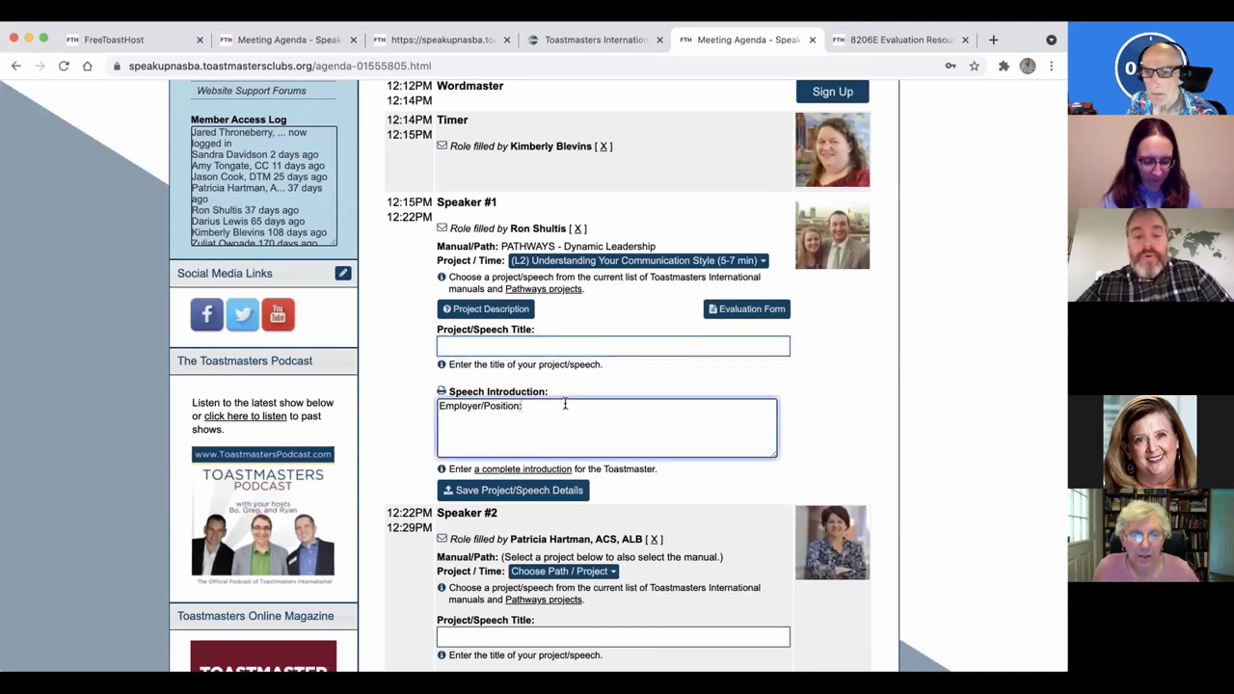
{"action": "key", "text": "BackSpace"}
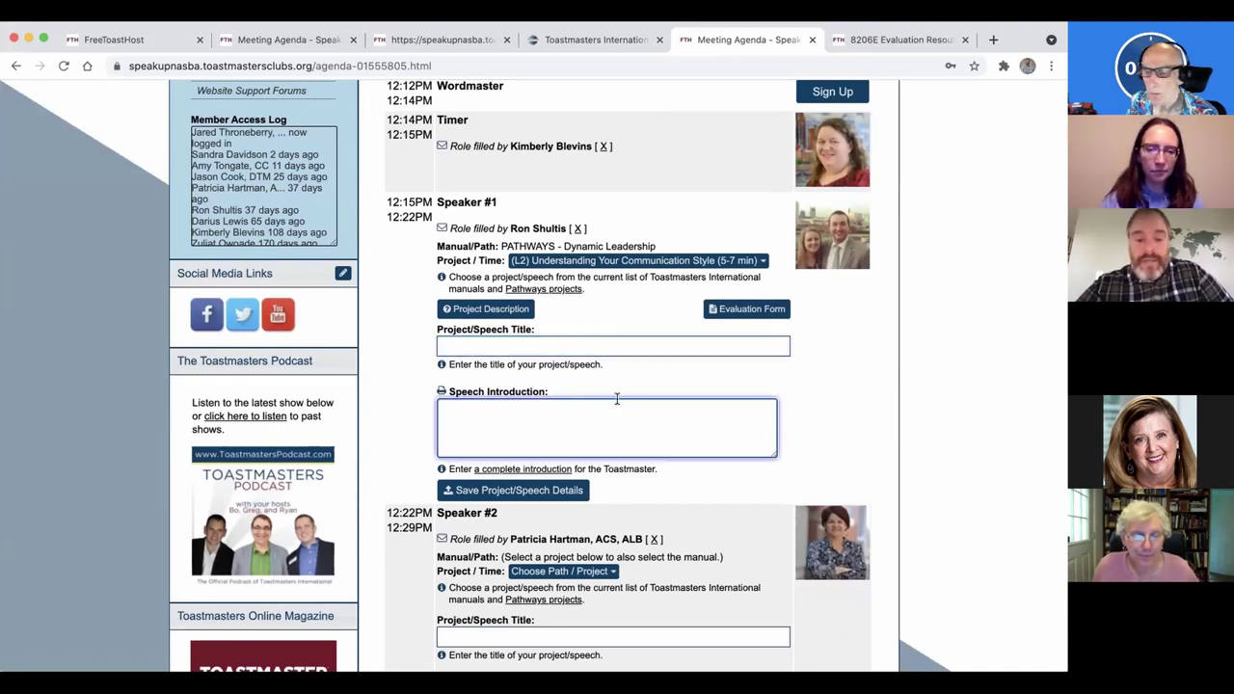
{"action": "left_click", "coordinate": [640, 390]}
{"action": "left_click", "coordinate": [634, 425]}
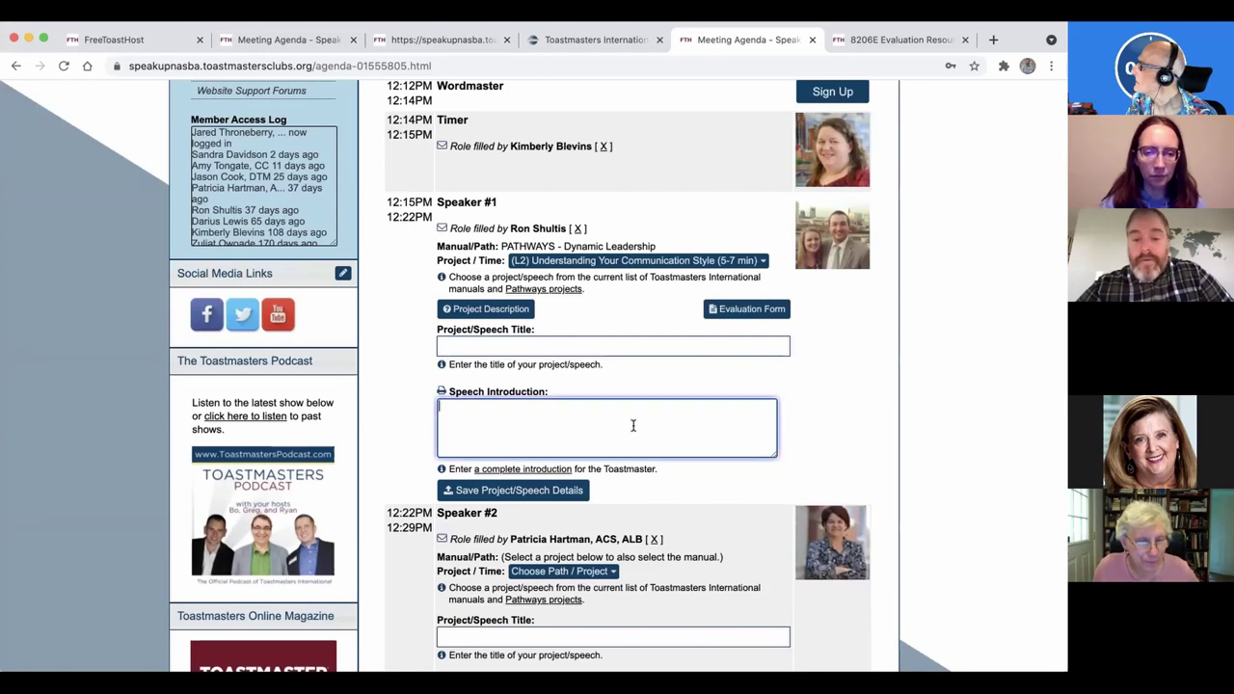
Save Speaker #1's speech details and dismiss the saved confirmation
{"action": "scroll", "coordinate": [634, 426], "scroll_direction": "down", "scroll_amount": 1}
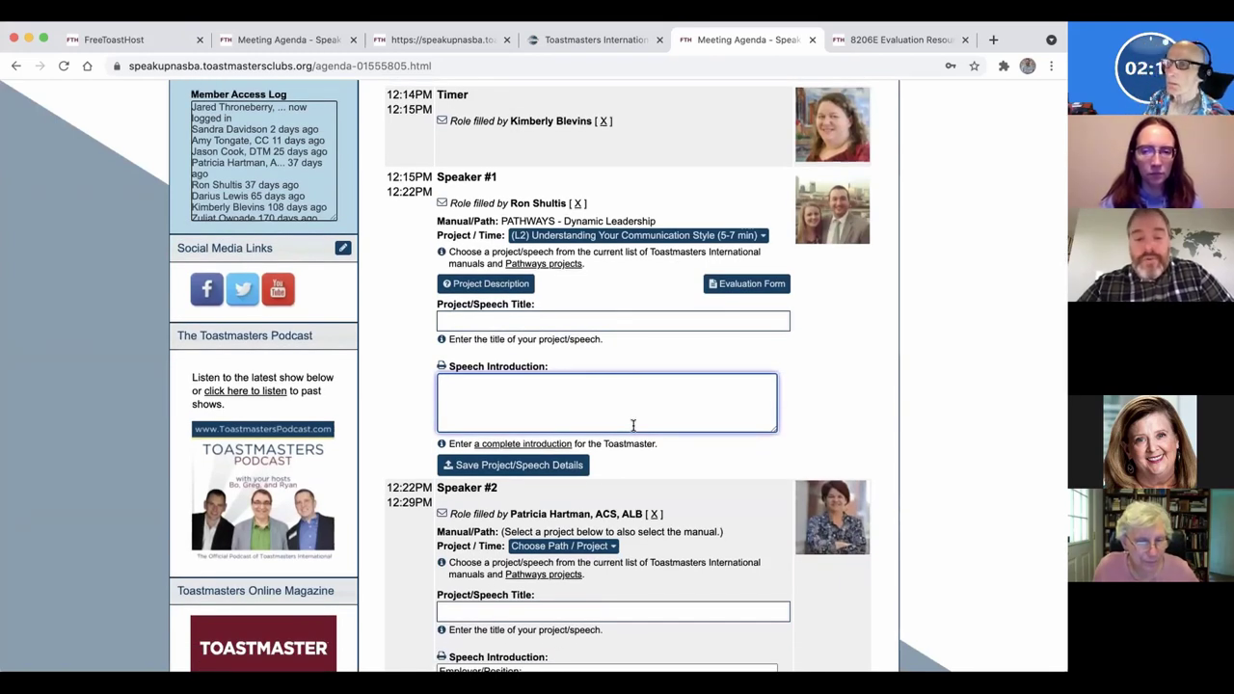
{"action": "scroll", "coordinate": [634, 426], "scroll_direction": "down", "scroll_amount": 1}
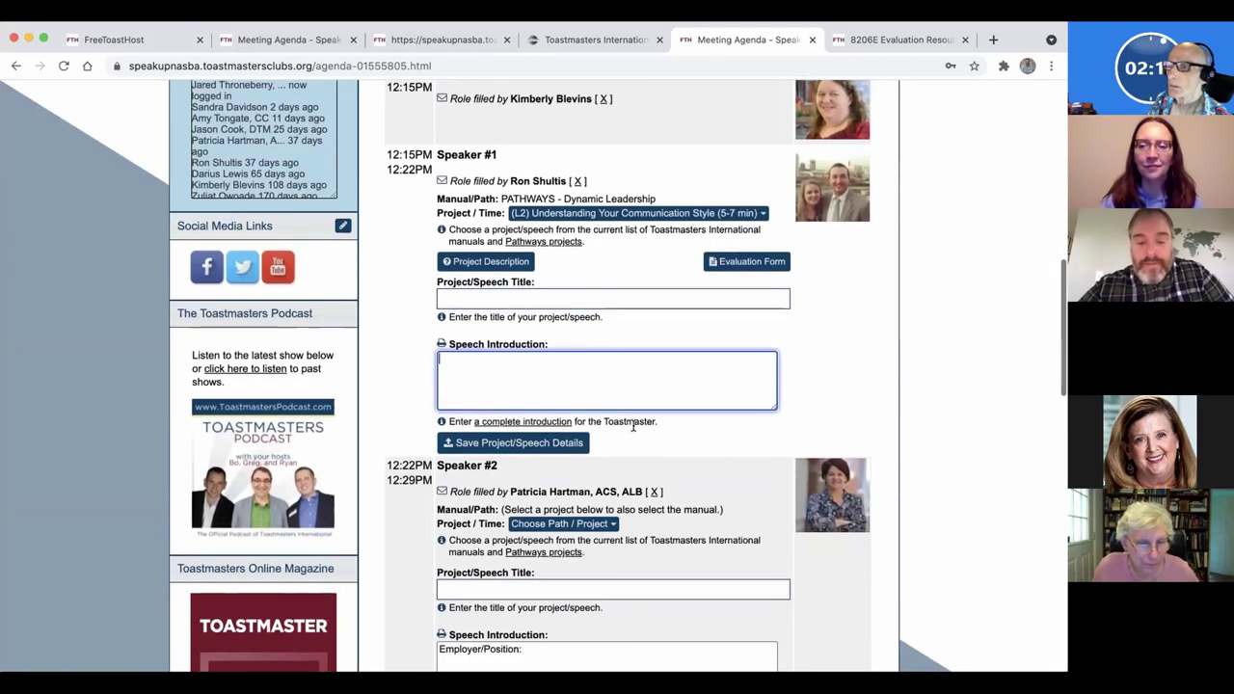
{"action": "left_click", "coordinate": [545, 442]}
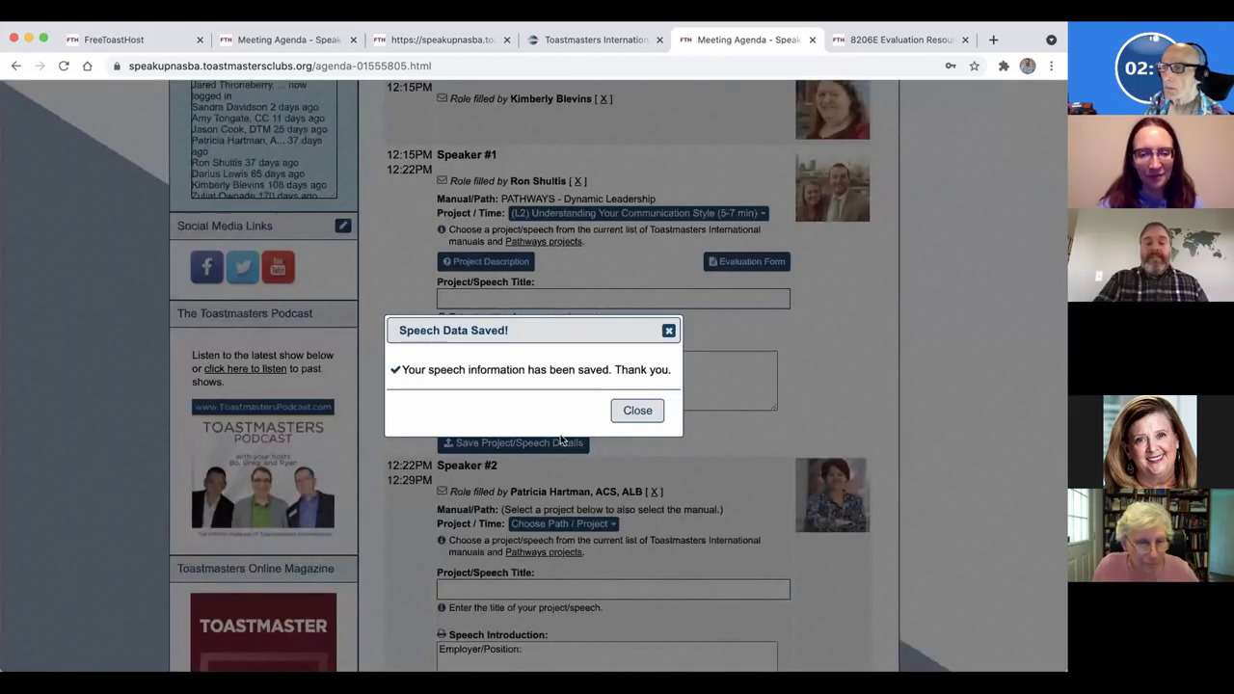
{"action": "left_click", "coordinate": [635, 411]}
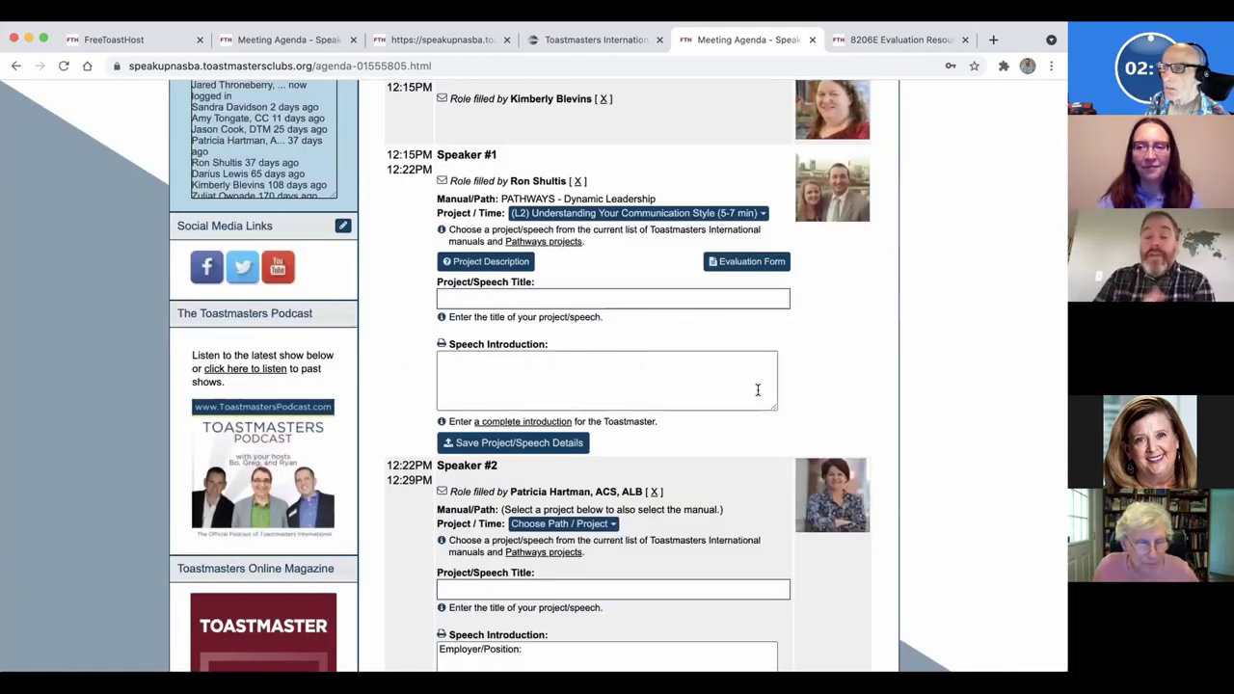
Remove the member assigned as Evaluator #2, opening that role for sign-up
{"action": "scroll", "coordinate": [758, 389], "scroll_direction": "up", "scroll_amount": 1}
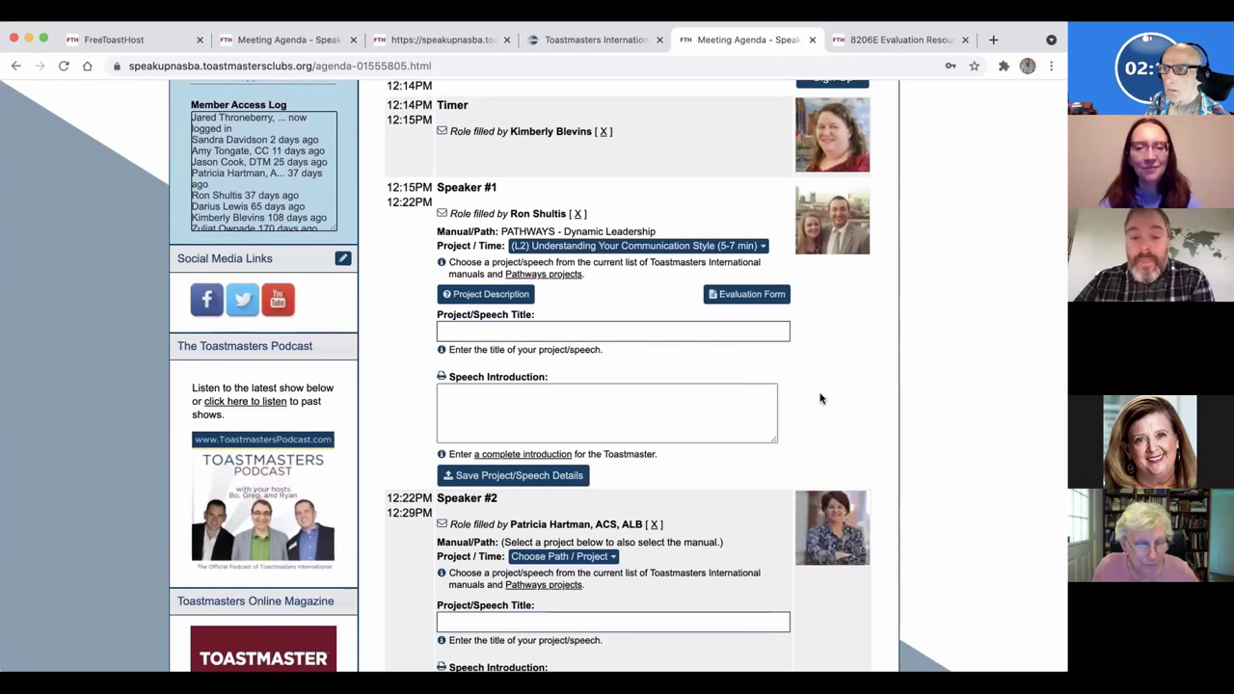
{"action": "scroll", "coordinate": [821, 398], "scroll_direction": "up", "scroll_amount": 1}
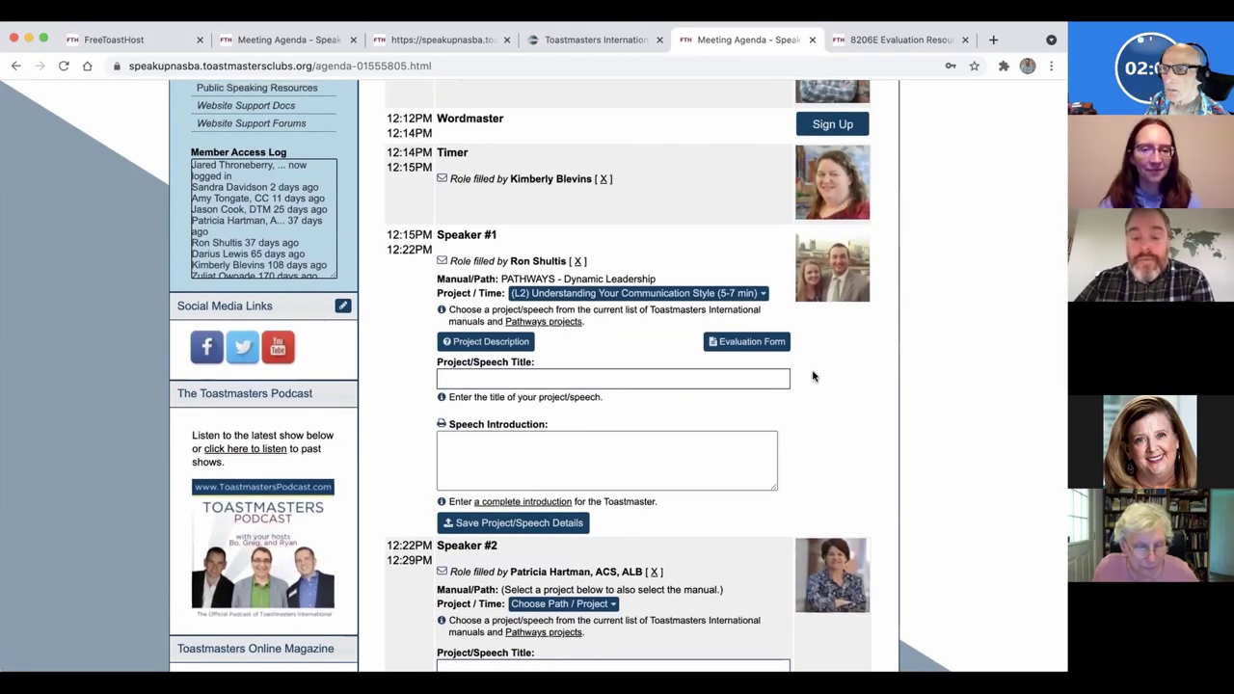
{"action": "scroll", "coordinate": [812, 376], "scroll_direction": "down", "scroll_amount": 1}
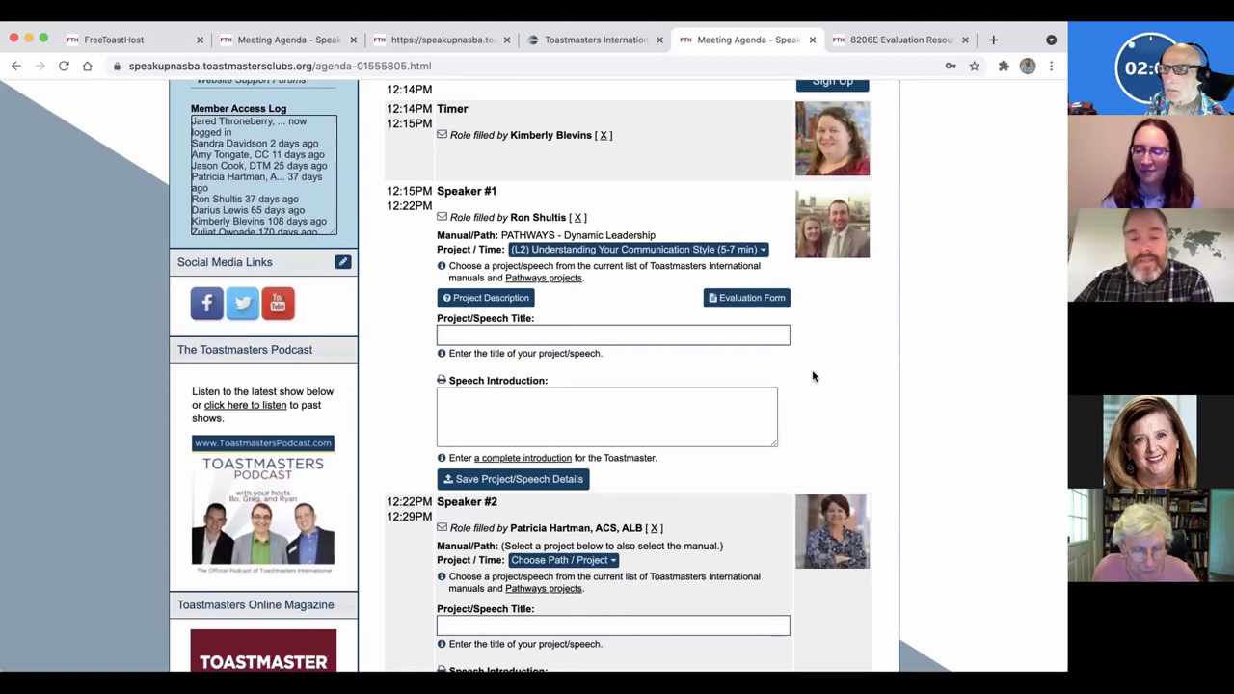
{"action": "scroll", "coordinate": [813, 376], "scroll_direction": "up", "scroll_amount": 1}
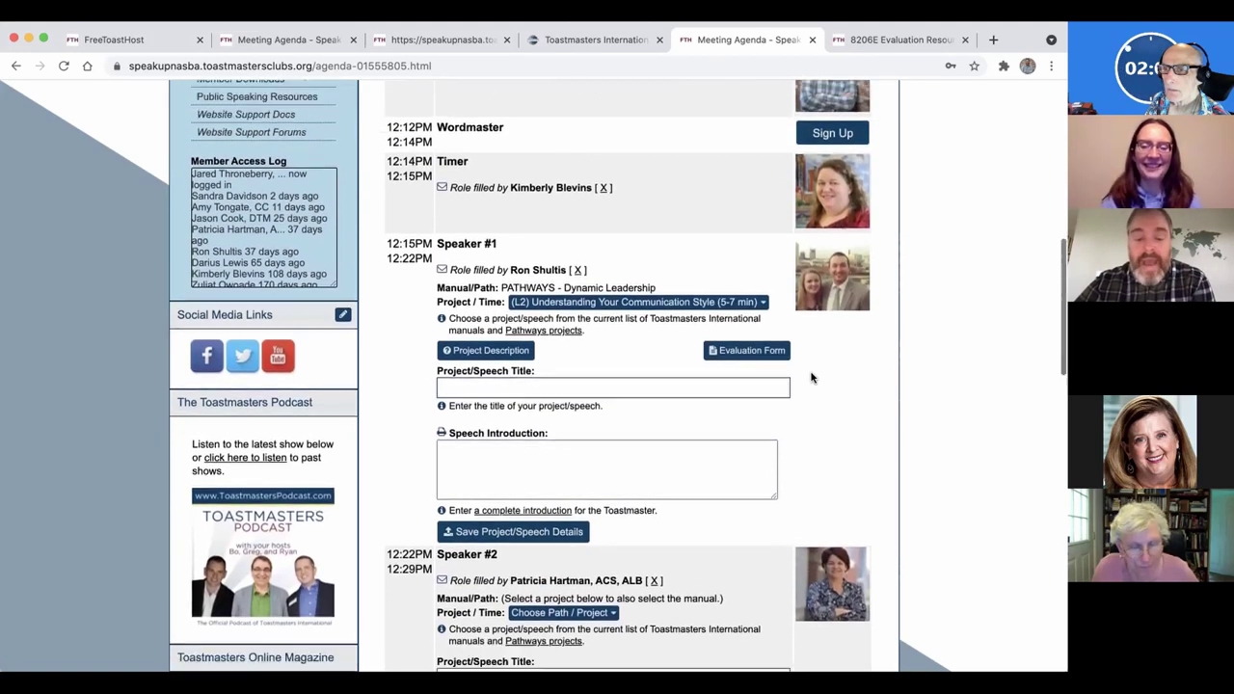
{"action": "scroll", "coordinate": [812, 377], "scroll_direction": "down", "scroll_amount": 1}
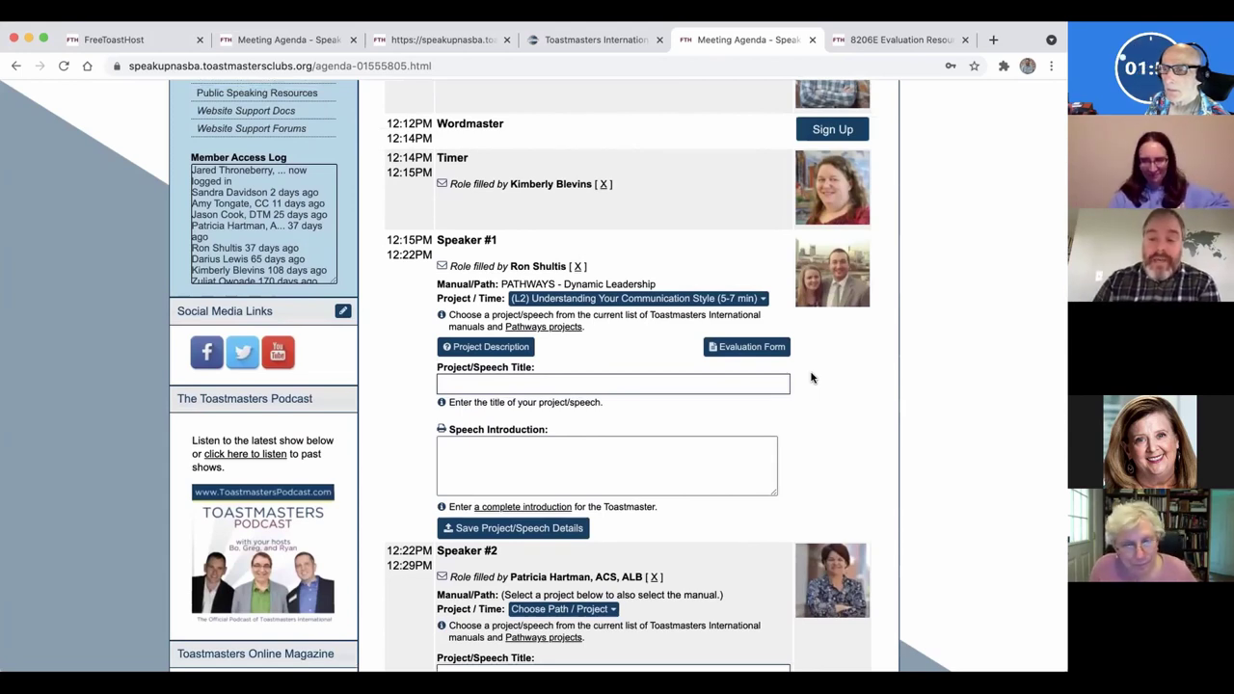
{"action": "scroll", "coordinate": [812, 377], "scroll_direction": "down", "scroll_amount": 2}
{"action": "scroll", "coordinate": [812, 377], "scroll_direction": "down", "scroll_amount": 1}
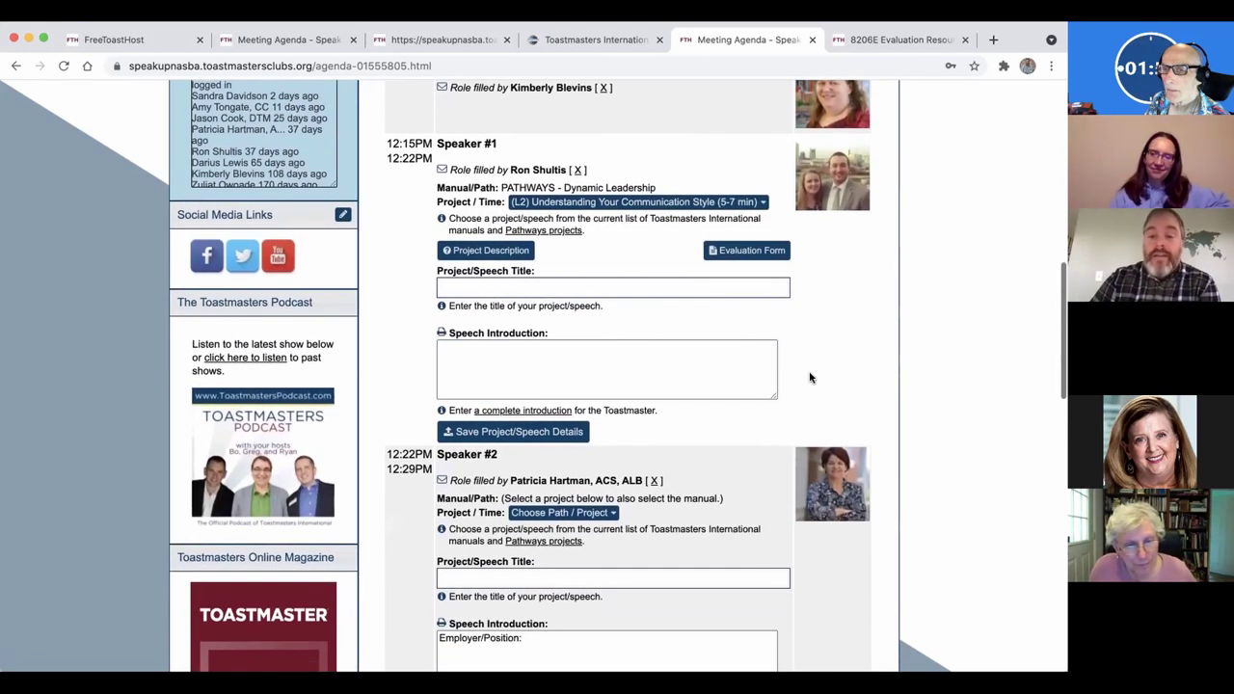
{"action": "scroll", "coordinate": [785, 502], "scroll_direction": "down", "scroll_amount": 10}
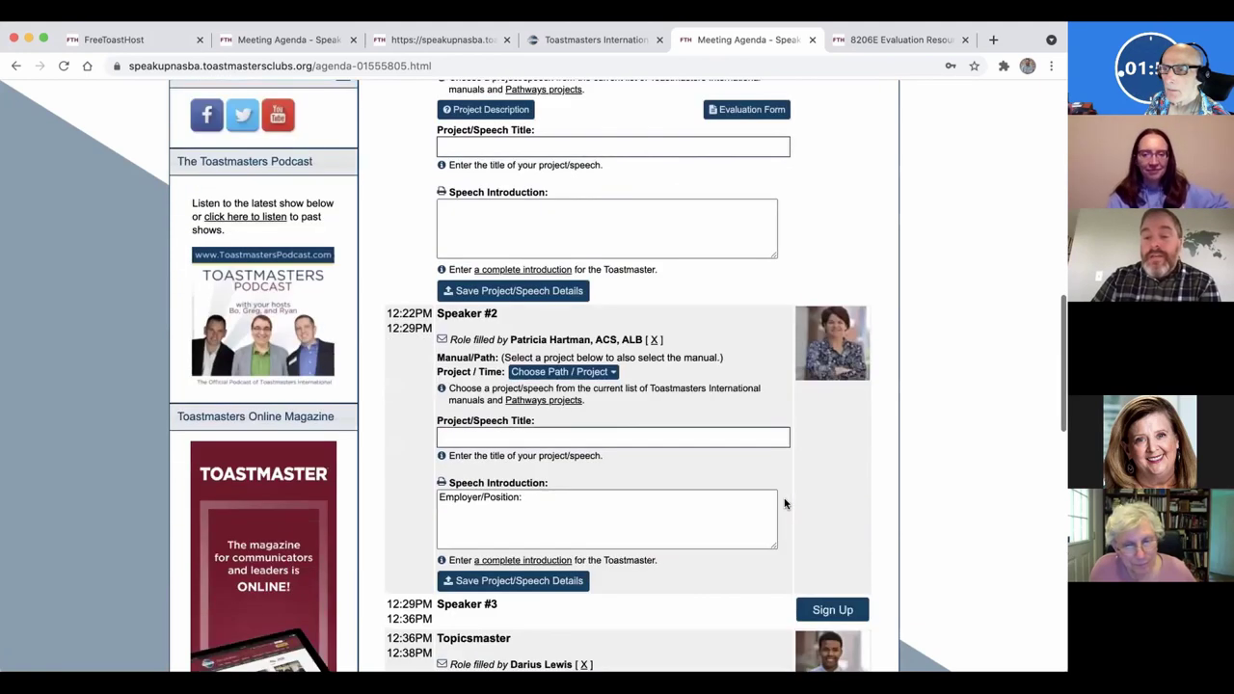
{"action": "scroll", "coordinate": [785, 502], "scroll_direction": "down", "scroll_amount": 2}
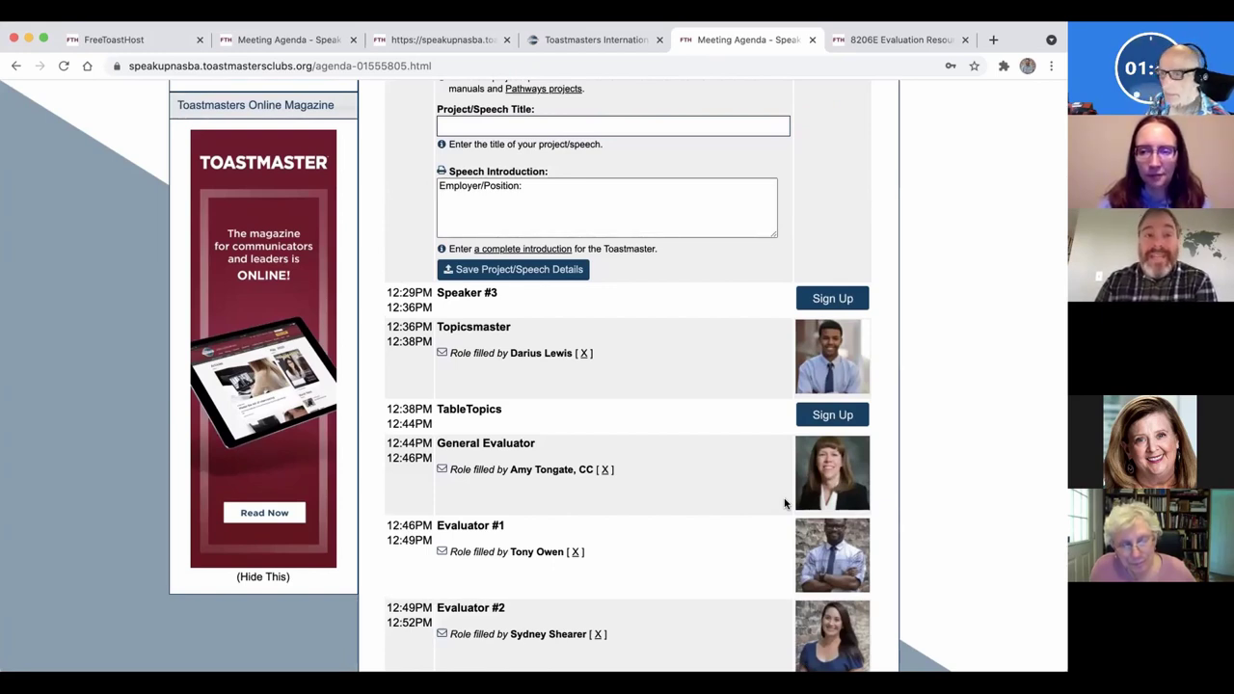
{"action": "scroll", "coordinate": [785, 502], "scroll_direction": "down", "scroll_amount": 2}
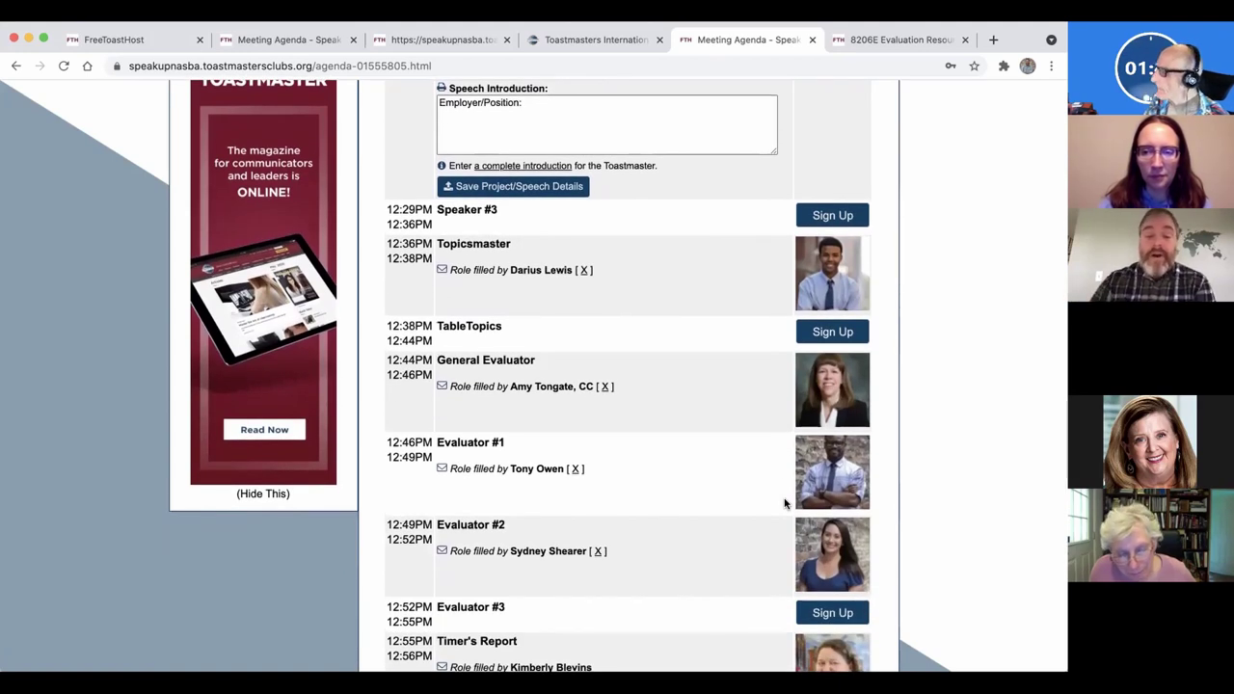
{"action": "scroll", "coordinate": [784, 504], "scroll_direction": "down", "scroll_amount": 1}
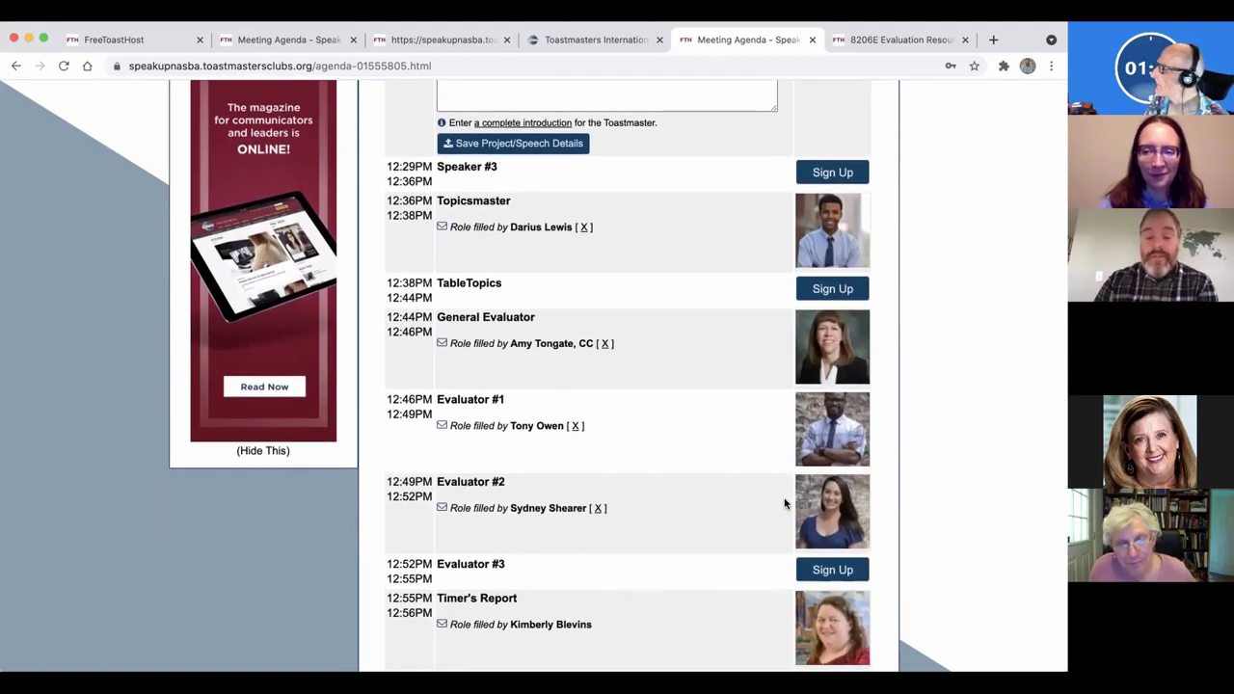
{"action": "left_click", "coordinate": [598, 509]}
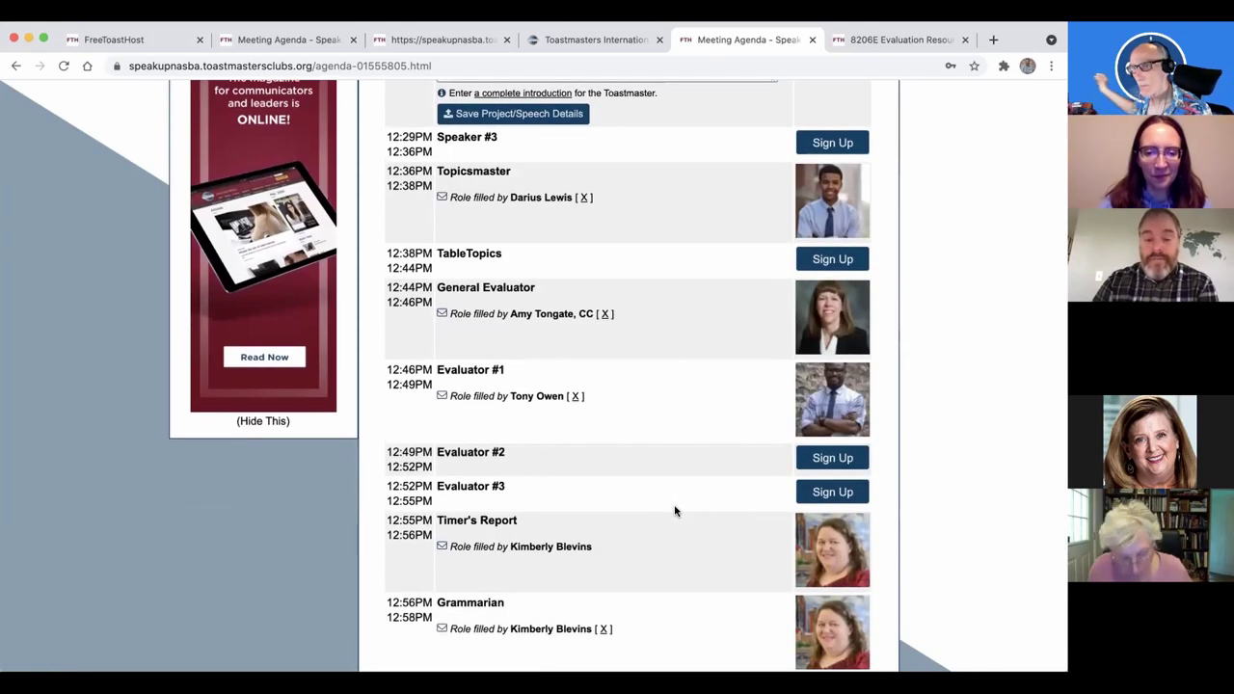
Scroll back up the agenda page to the toolbar
{"action": "scroll", "coordinate": [665, 503], "scroll_direction": "up", "scroll_amount": 1}
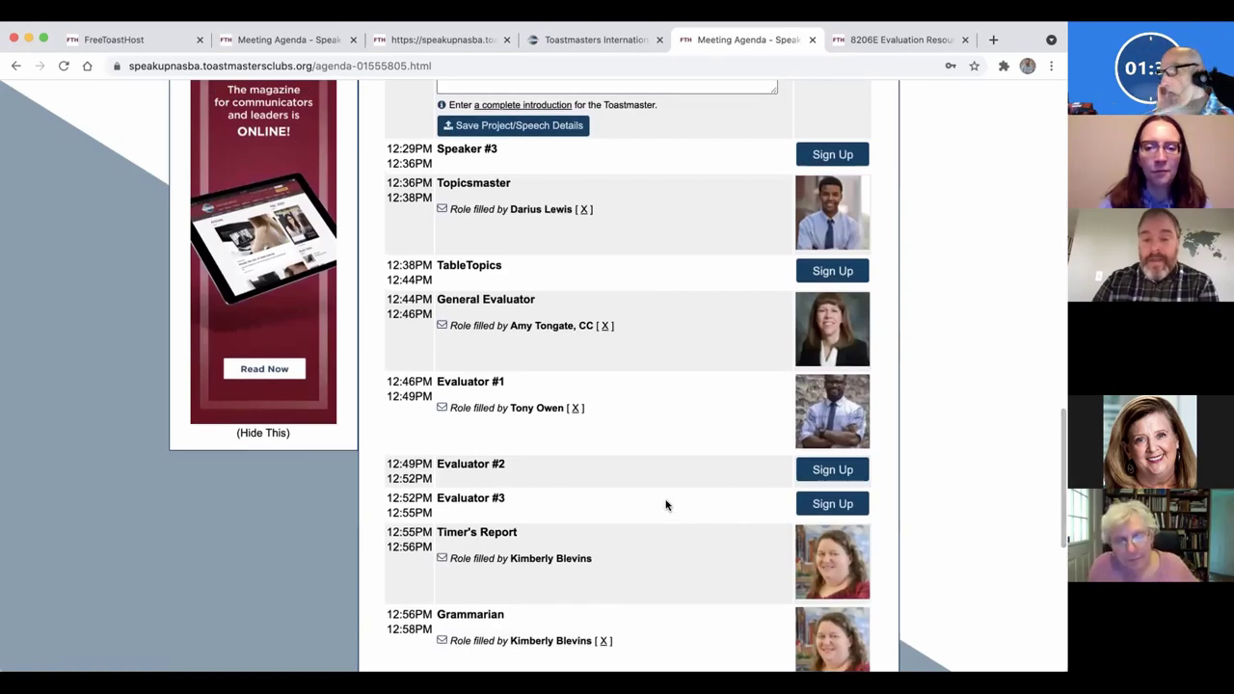
{"action": "scroll", "coordinate": [666, 505], "scroll_direction": "up", "scroll_amount": 10}
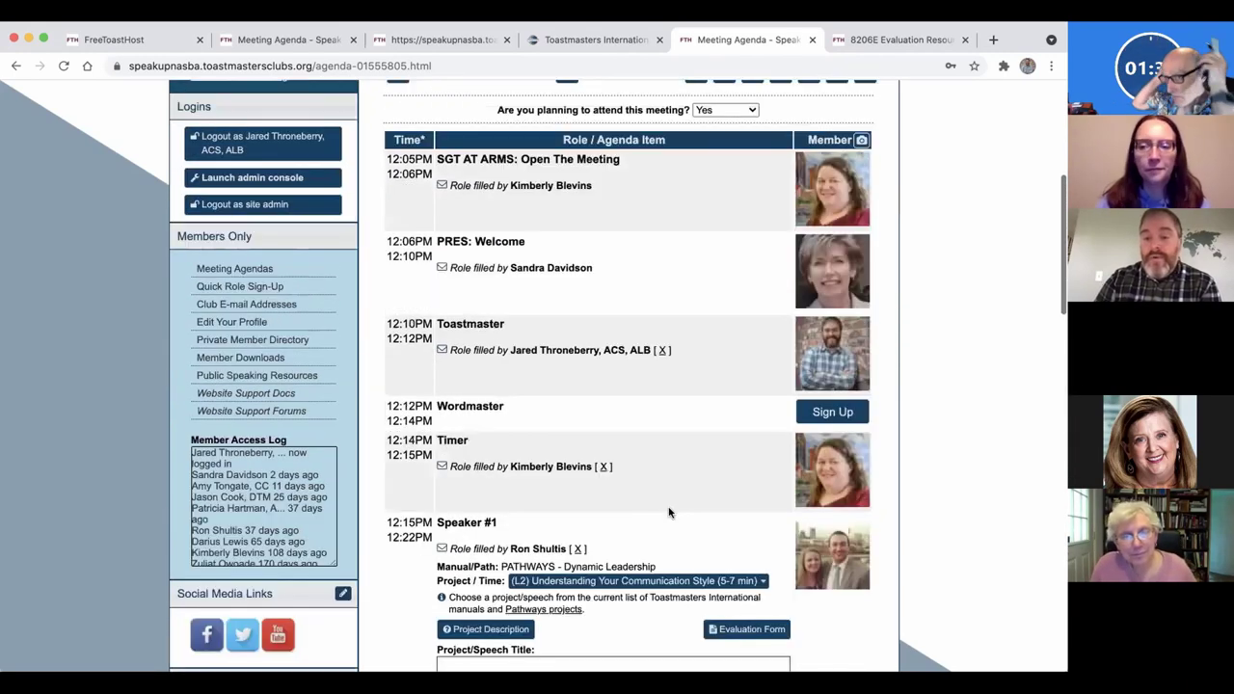
{"action": "scroll", "coordinate": [733, 608], "scroll_direction": "up", "scroll_amount": 2}
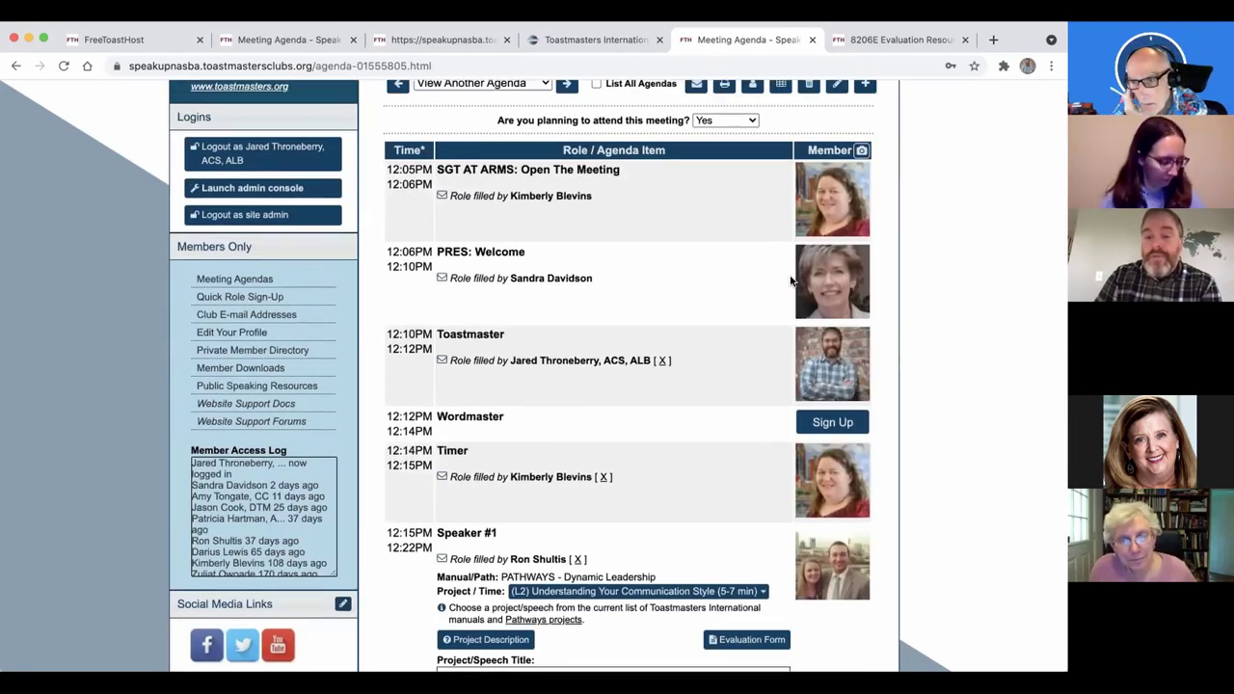
In the agenda editor, leave Evaluator #2 and TableTopics unassigned and close without changes
{"action": "left_click", "coordinate": [837, 143]}
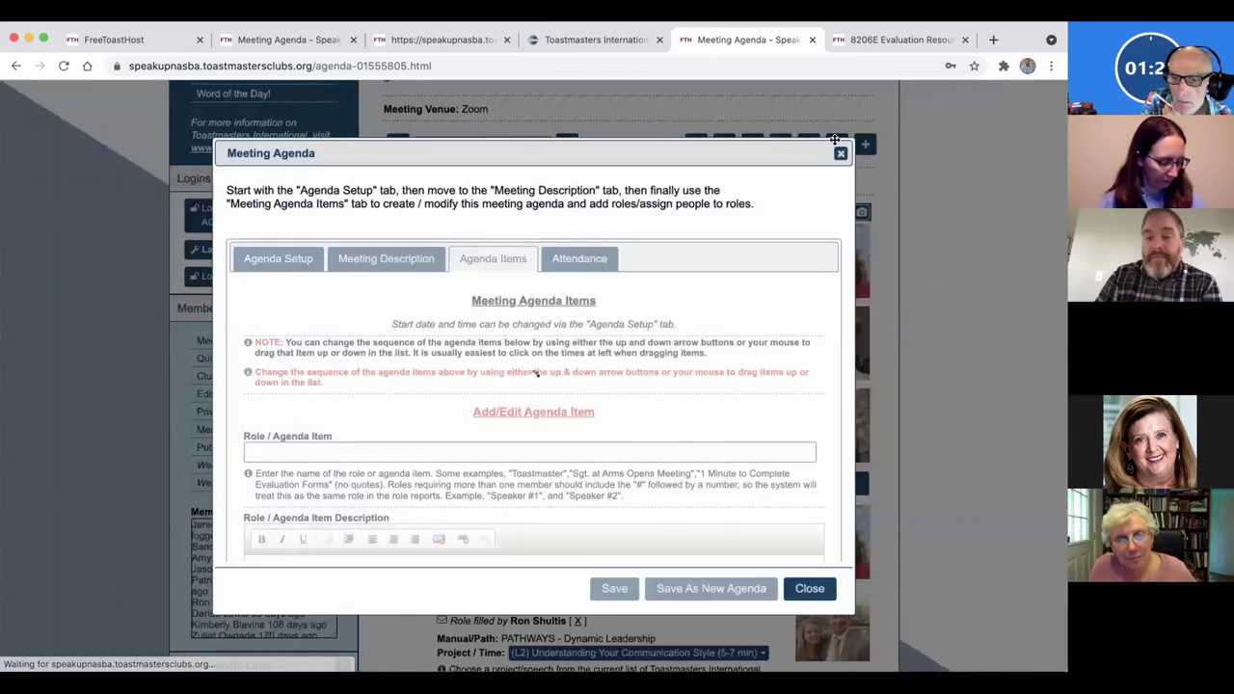
{"action": "scroll", "coordinate": [715, 385], "scroll_direction": "down", "scroll_amount": 4}
{"action": "scroll", "coordinate": [715, 384], "scroll_direction": "down", "scroll_amount": 3}
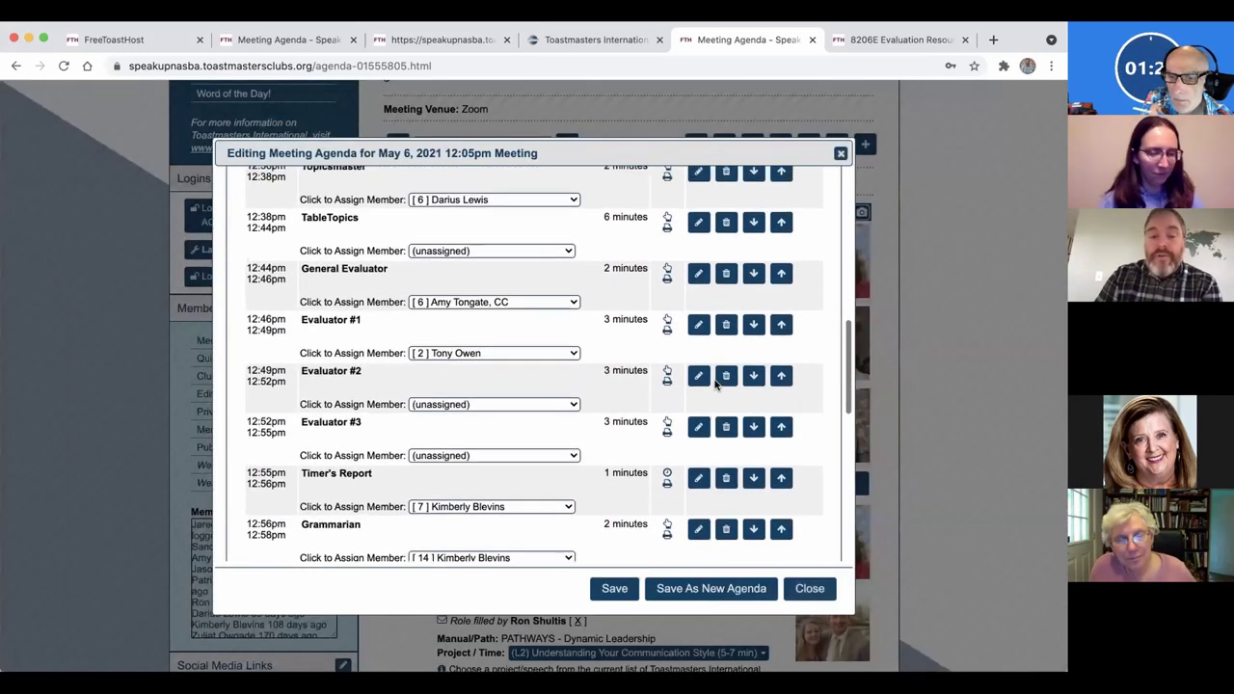
{"action": "left_click", "coordinate": [484, 418]}
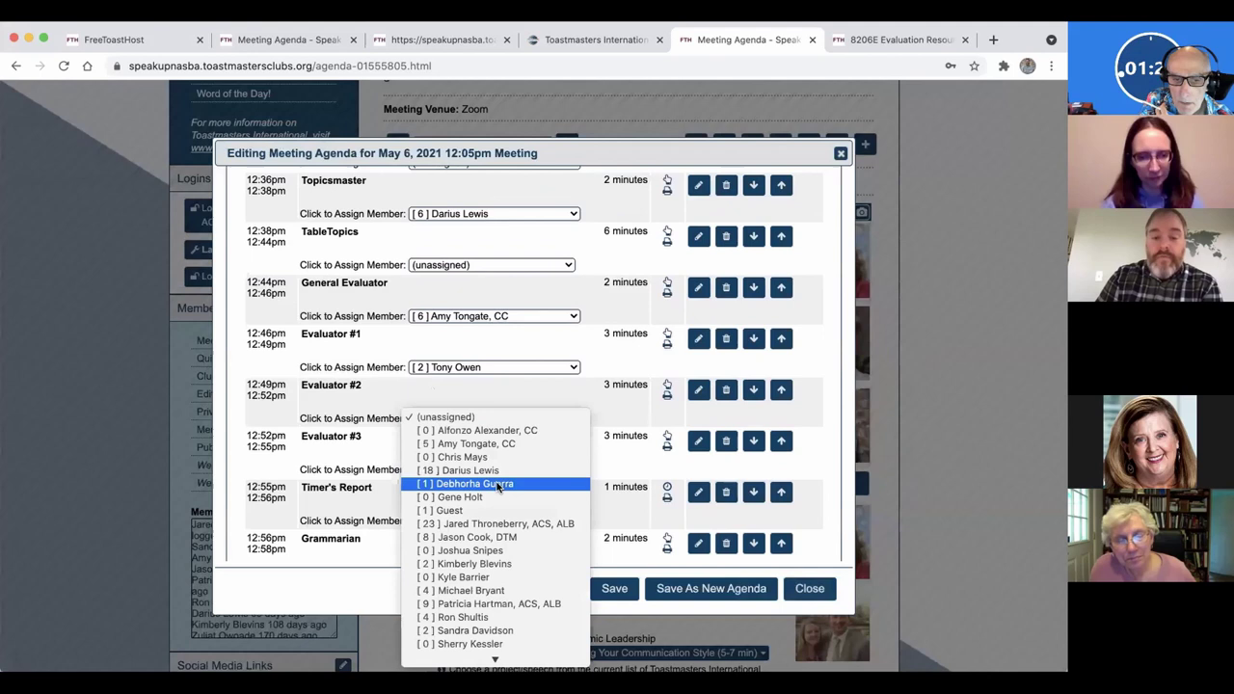
{"action": "left_click", "coordinate": [604, 403]}
{"action": "scroll", "coordinate": [598, 463], "scroll_direction": "down", "scroll_amount": 2}
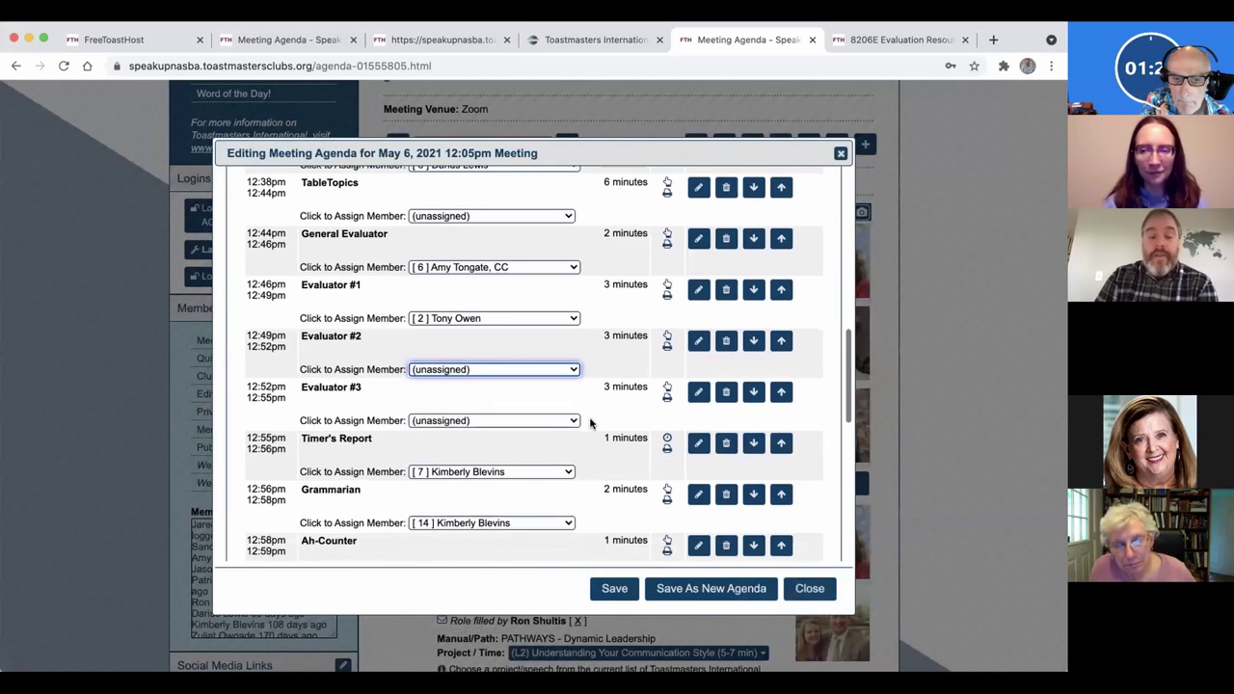
{"action": "scroll", "coordinate": [602, 455], "scroll_direction": "down", "scroll_amount": 4}
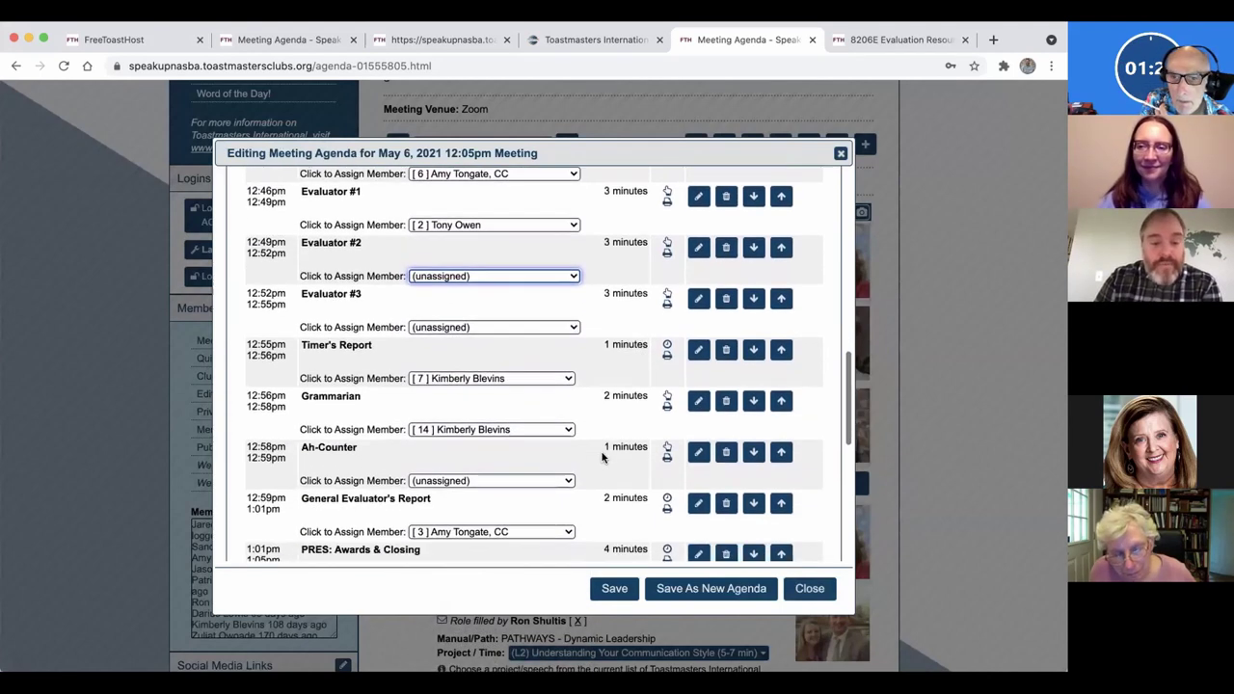
{"action": "scroll", "coordinate": [571, 431], "scroll_direction": "down", "scroll_amount": 2}
{"action": "scroll", "coordinate": [571, 431], "scroll_direction": "up", "scroll_amount": 10}
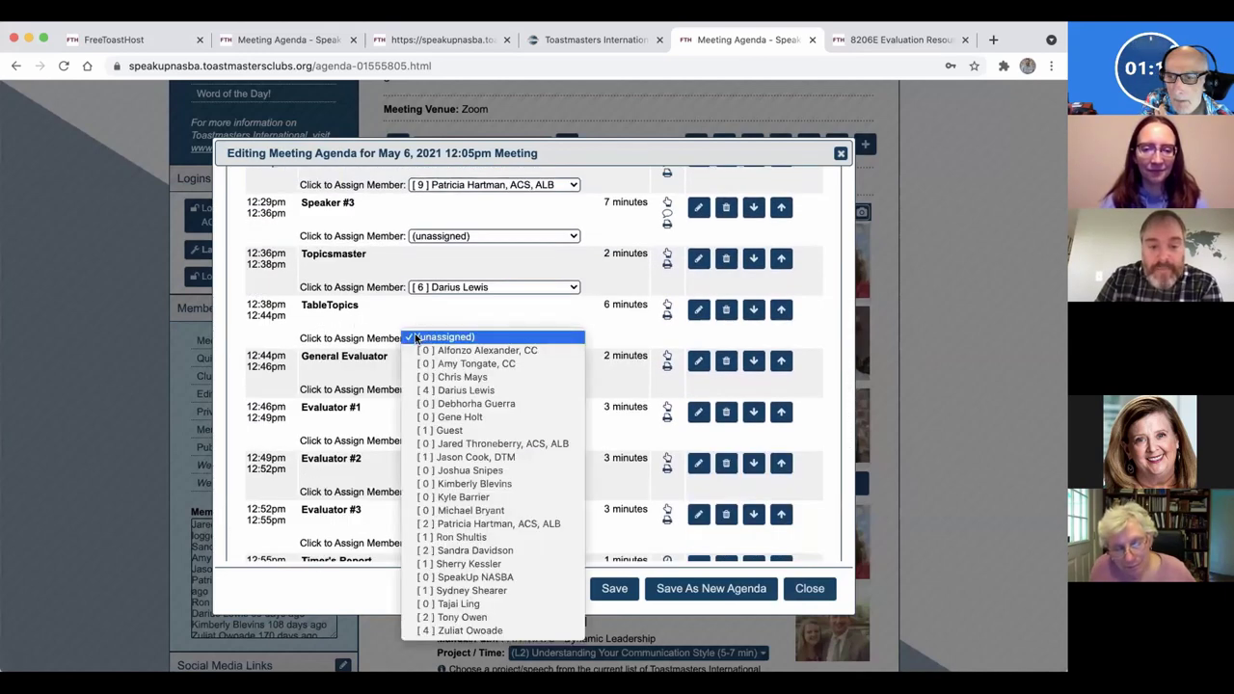
{"action": "left_click", "coordinate": [416, 339]}
{"action": "left_click", "coordinate": [395, 339]}
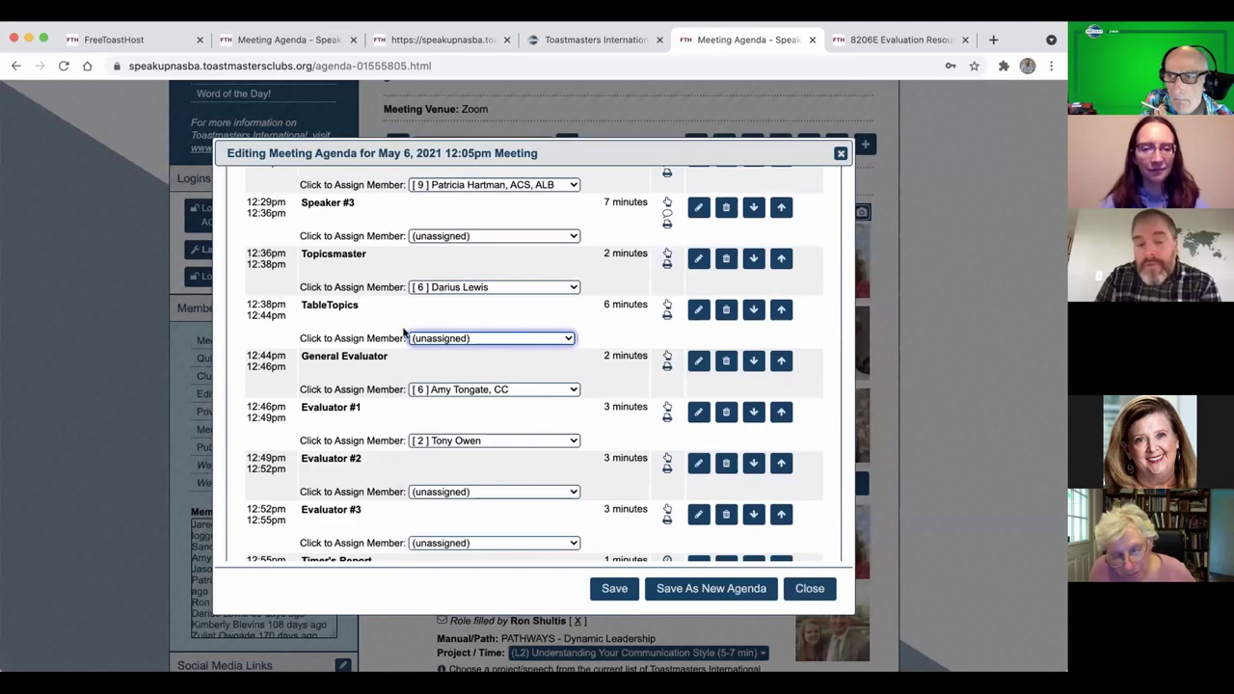
{"action": "left_click", "coordinate": [808, 588]}
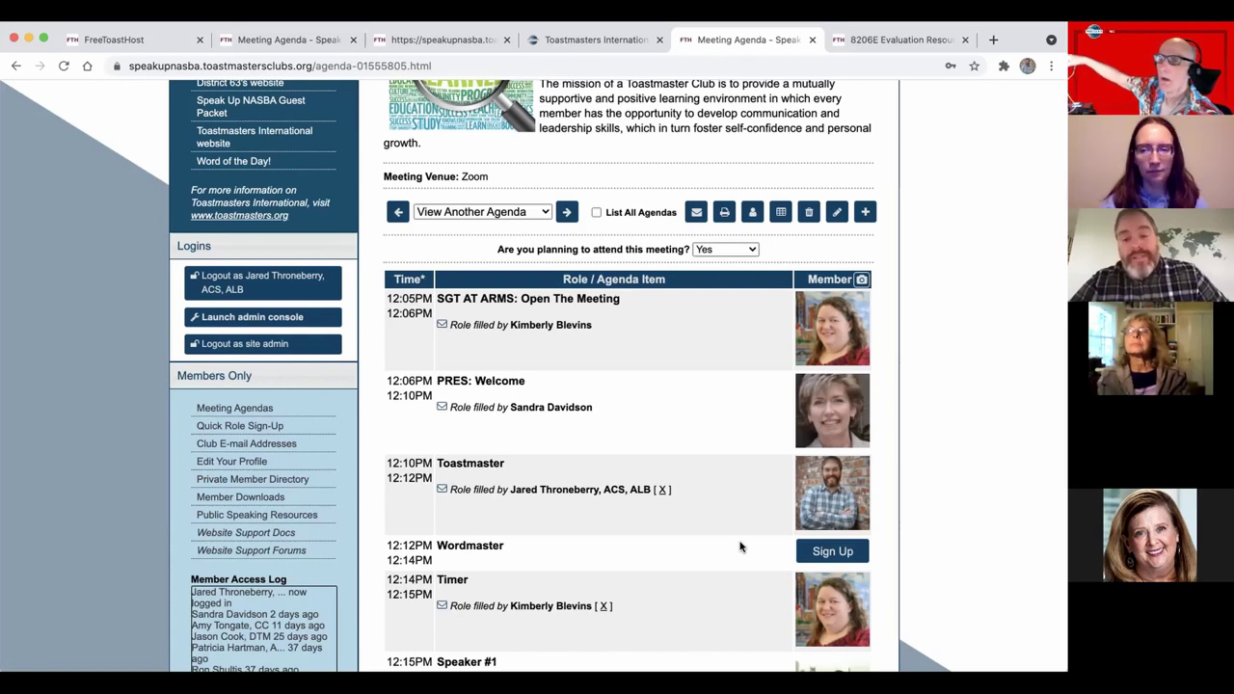
{"action": "scroll", "coordinate": [740, 547], "scroll_direction": "up", "scroll_amount": 1}
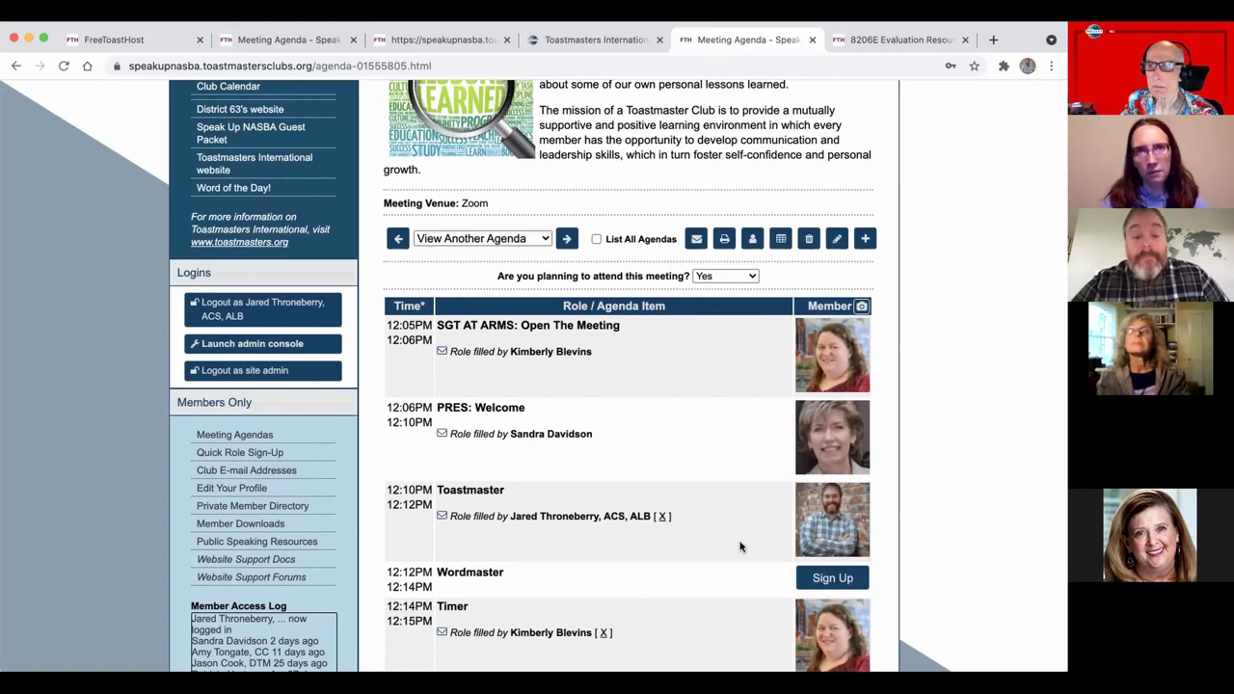
{"action": "scroll", "coordinate": [740, 547], "scroll_direction": "up", "scroll_amount": 1}
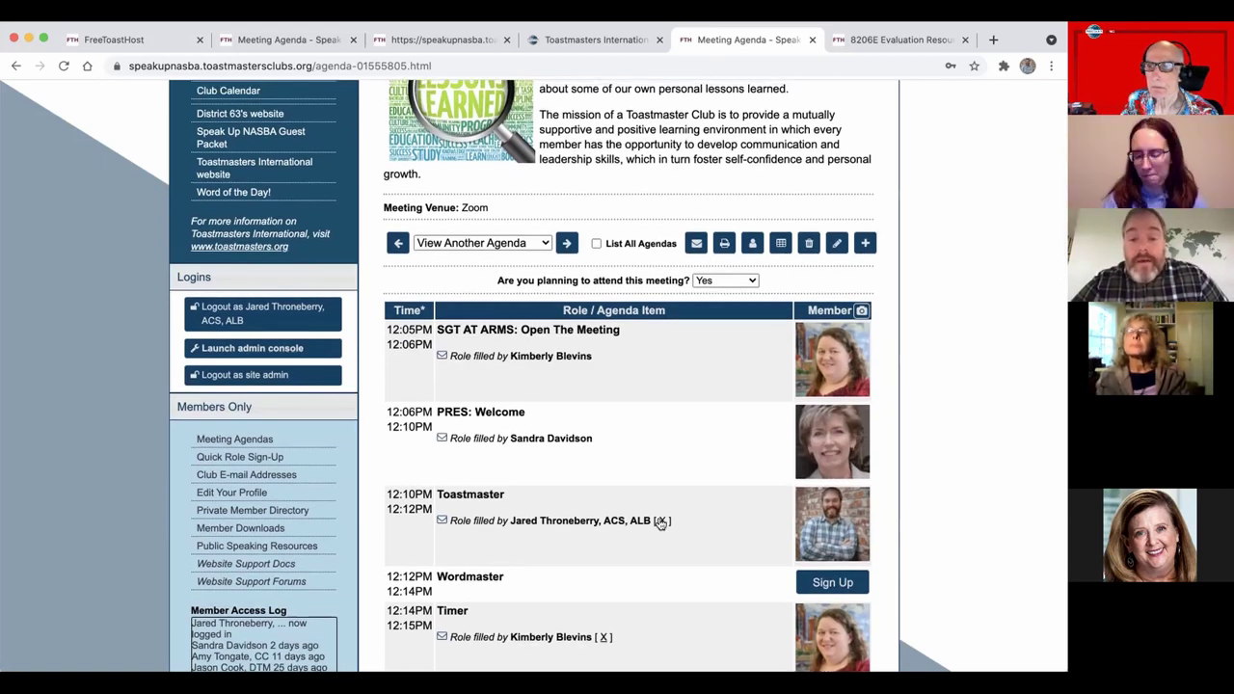
{"action": "scroll", "coordinate": [660, 524], "scroll_direction": "up", "scroll_amount": 5}
{"action": "scroll", "coordinate": [660, 524], "scroll_direction": "down", "scroll_amount": 1}
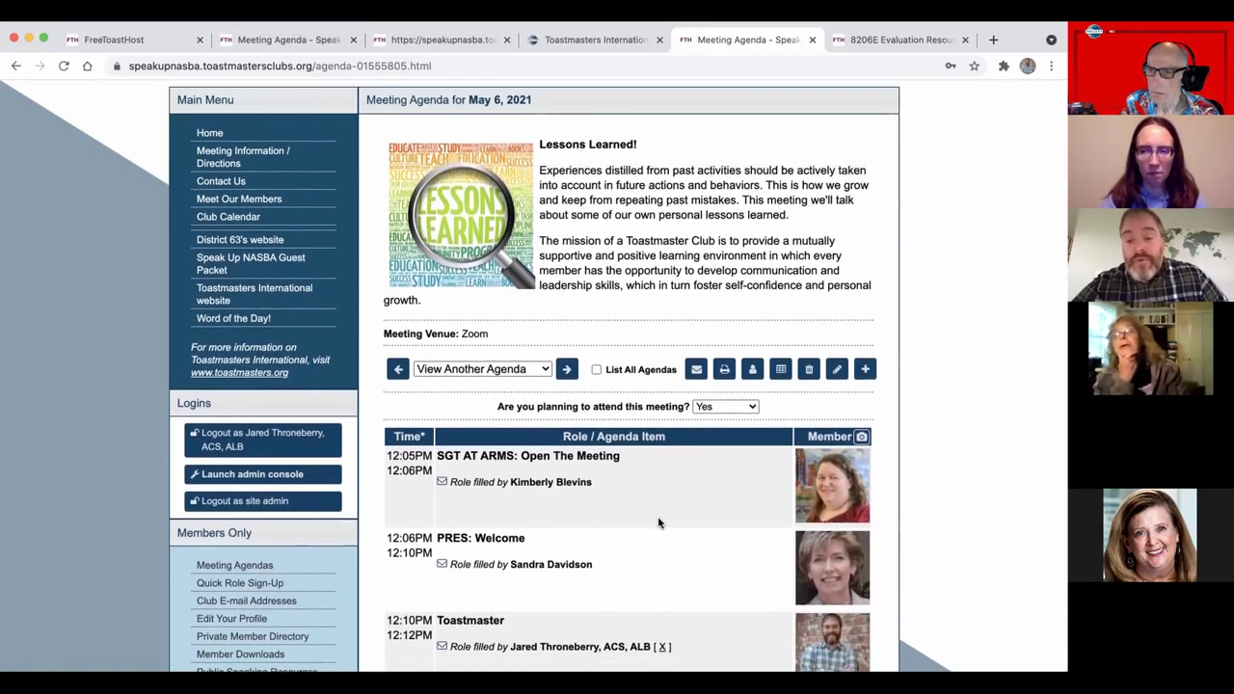
{"action": "scroll", "coordinate": [660, 524], "scroll_direction": "up", "scroll_amount": 2}
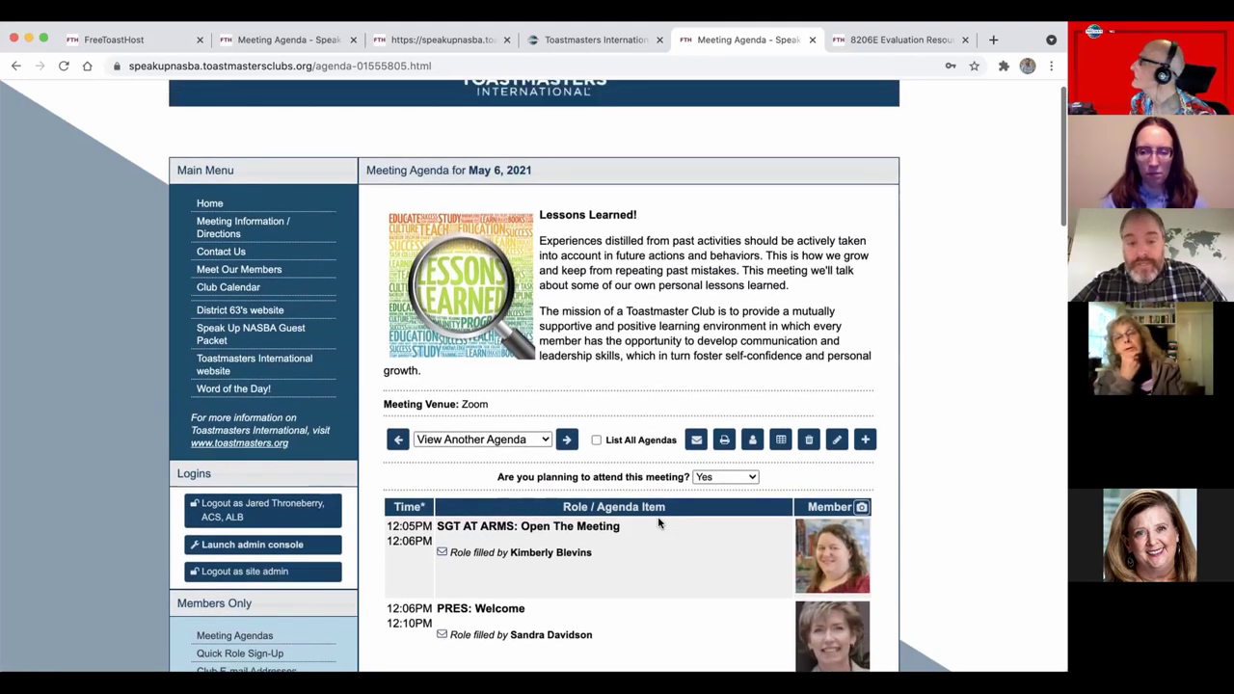
{"action": "scroll", "coordinate": [660, 523], "scroll_direction": "up", "scroll_amount": 1}
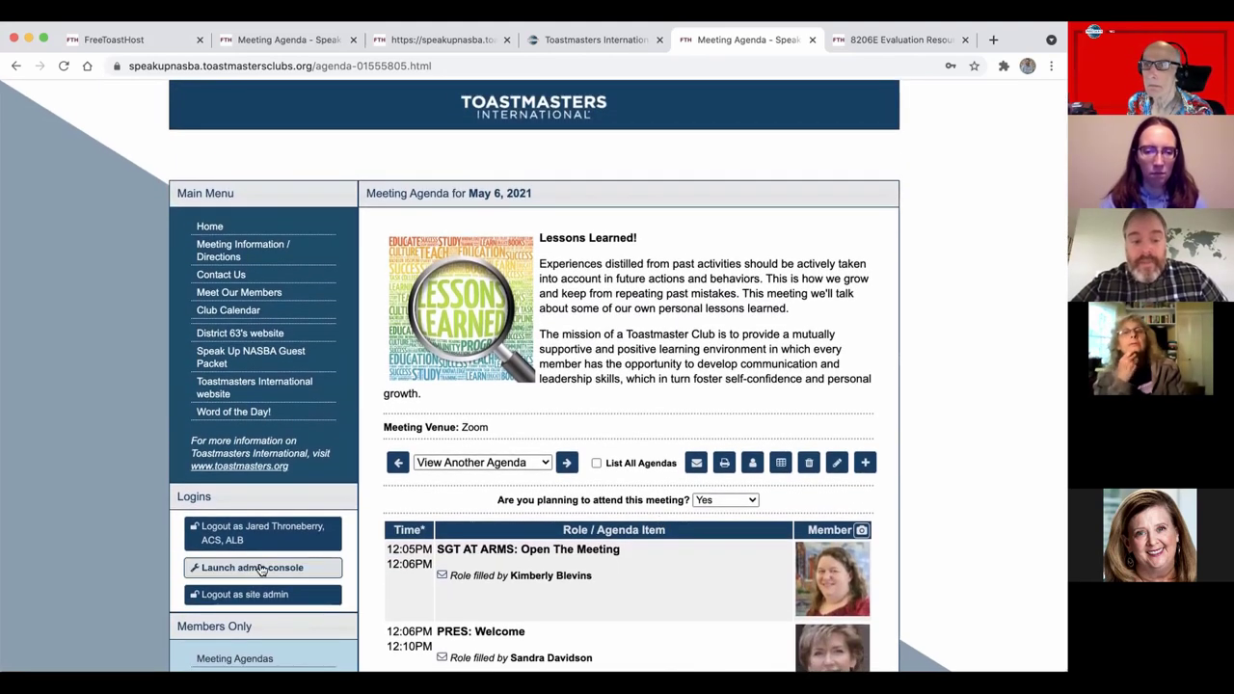
{"action": "left_click", "coordinate": [261, 569]}
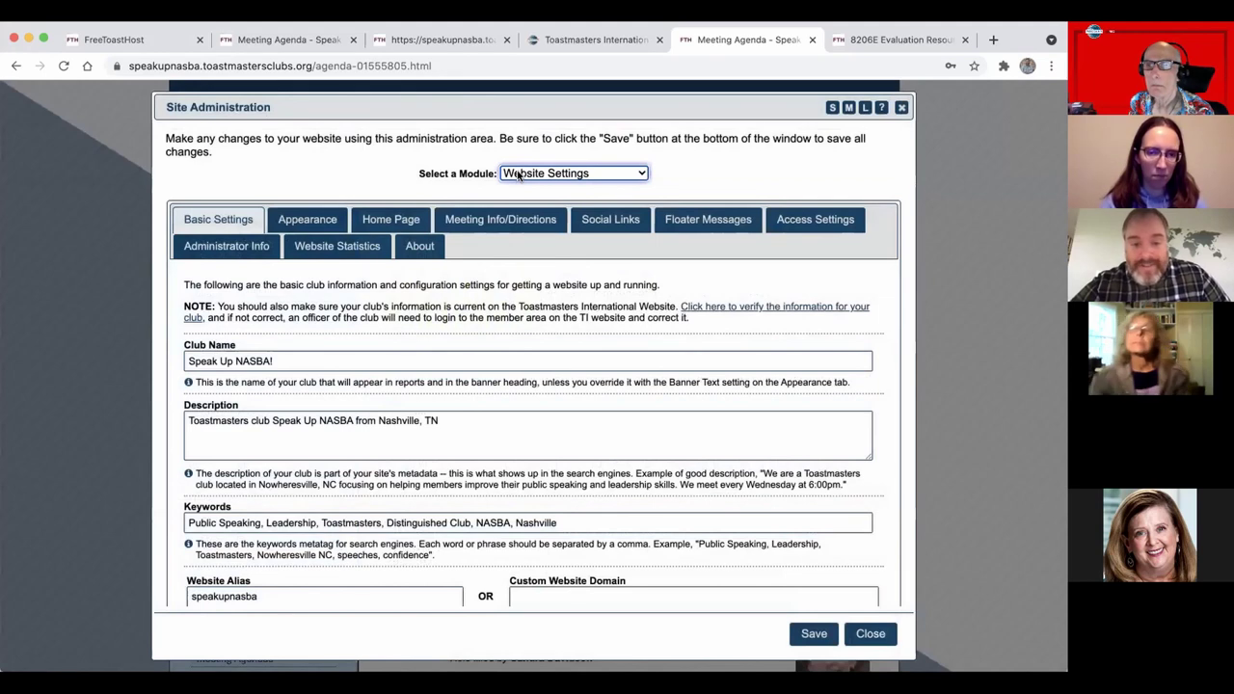
{"action": "left_click", "coordinate": [518, 174]}
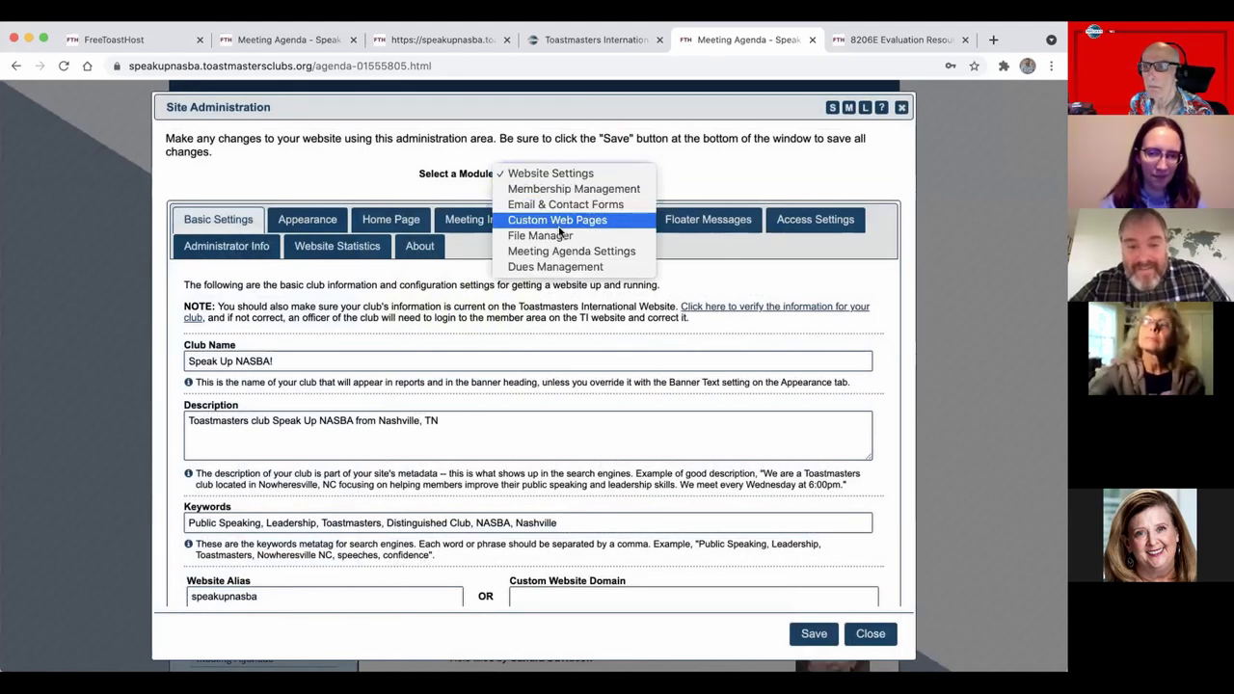
{"action": "left_click", "coordinate": [902, 107]}
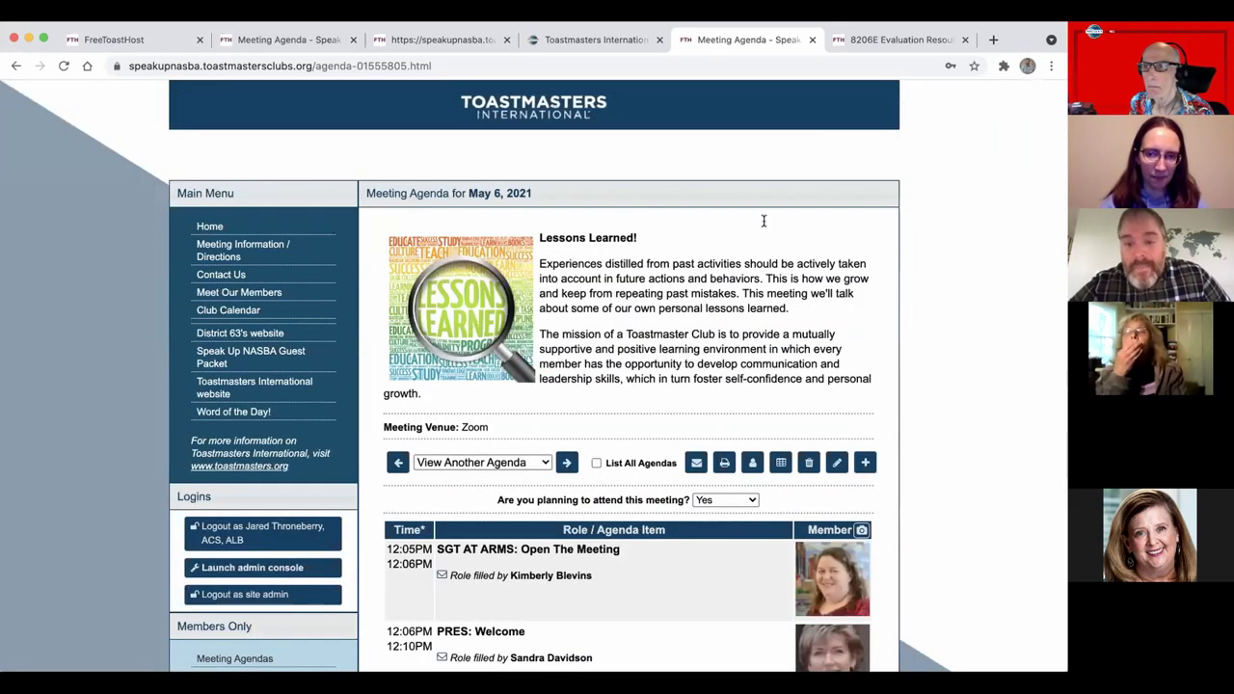
{"action": "scroll", "coordinate": [665, 344], "scroll_direction": "down", "scroll_amount": 3}
{"action": "scroll", "coordinate": [665, 344], "scroll_direction": "down", "scroll_amount": 1}
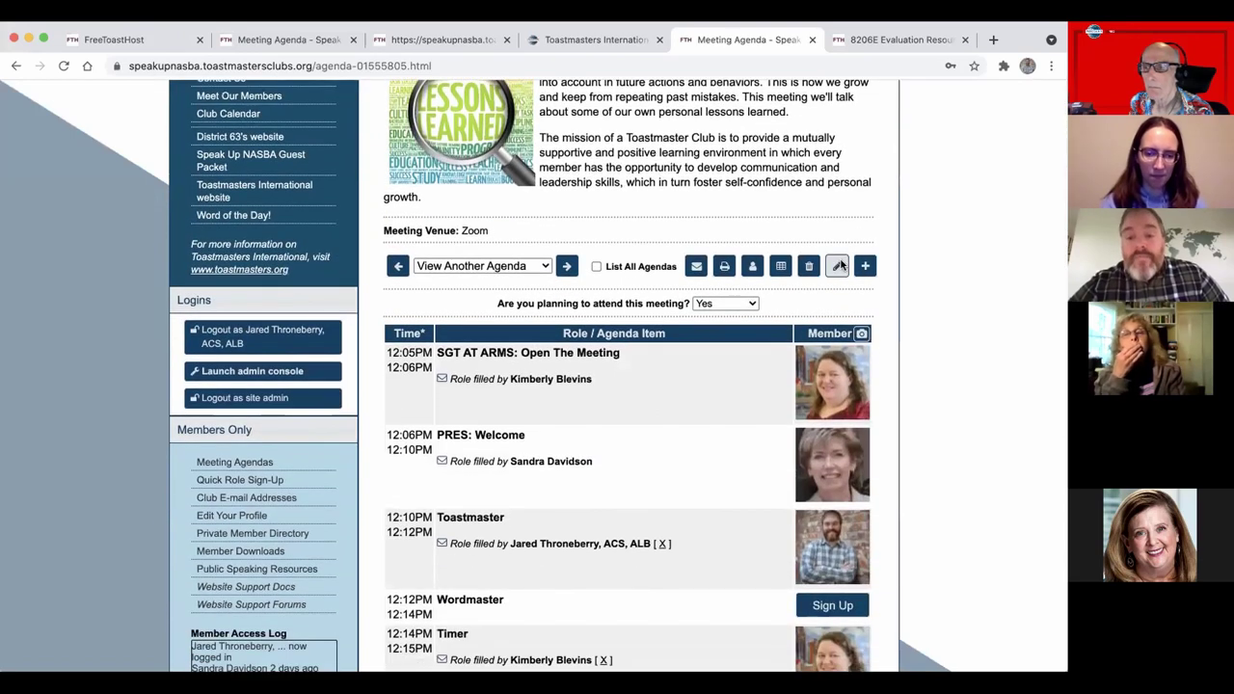
Add a new 2-minute 'Table Topcis 2' item to the meeting agenda
{"action": "left_click", "coordinate": [836, 266]}
{"action": "scroll", "coordinate": [570, 491], "scroll_direction": "down", "scroll_amount": 10}
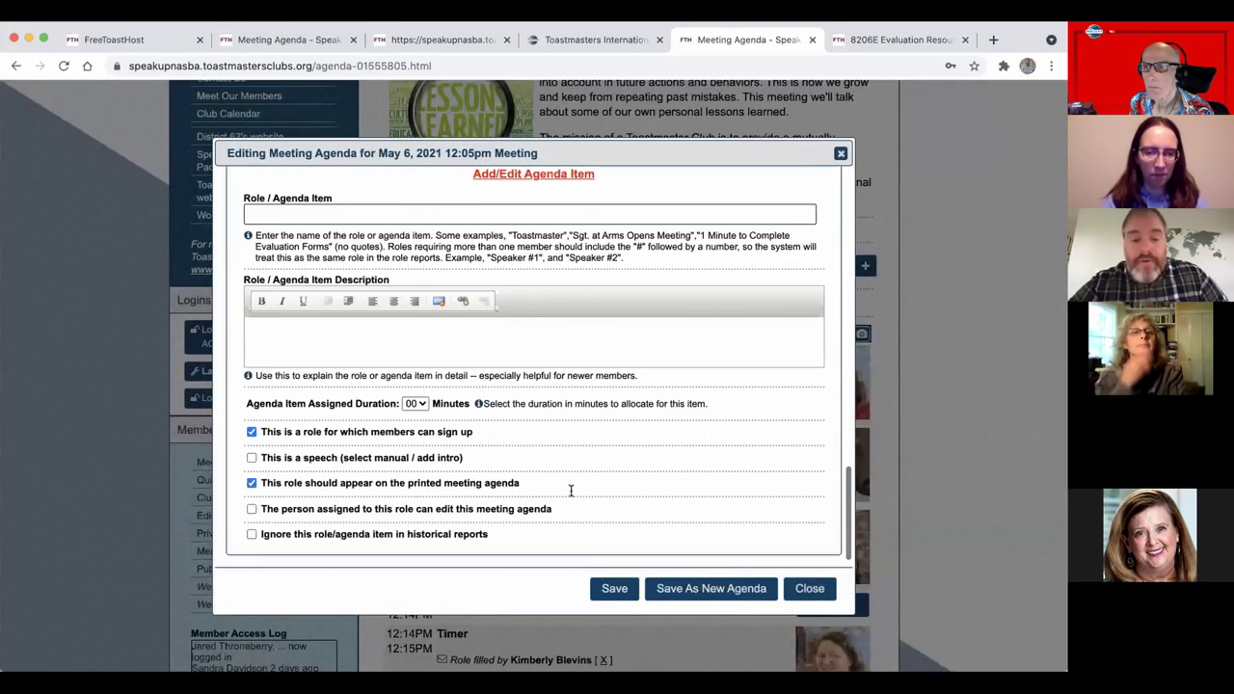
{"action": "scroll", "coordinate": [508, 428], "scroll_direction": "up", "scroll_amount": 2}
{"action": "left_click", "coordinate": [463, 298]}
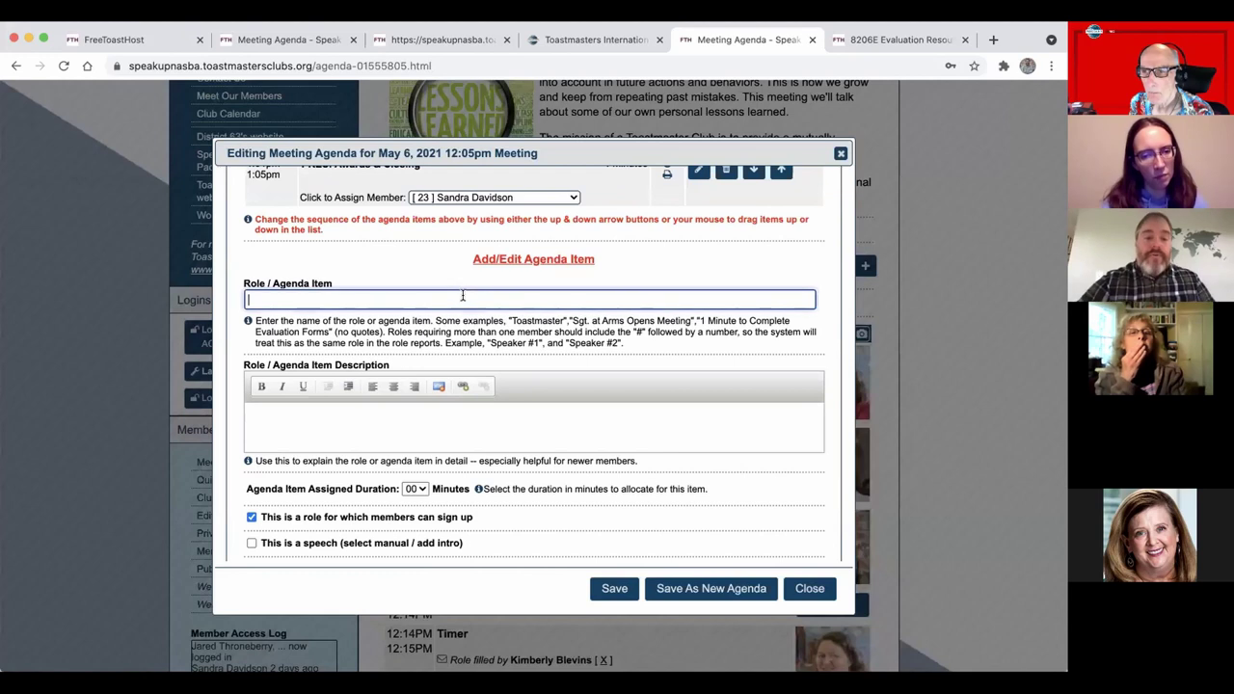
{"action": "type", "text": "Table Topcis 2"}
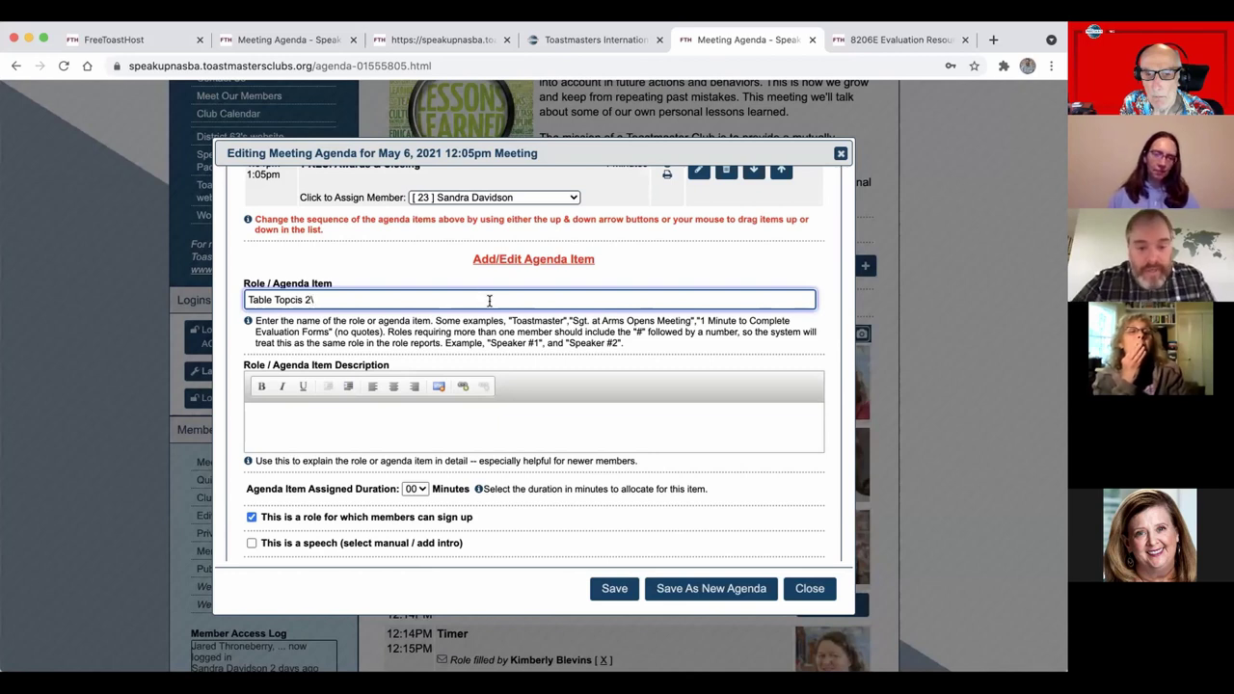
{"action": "scroll", "coordinate": [273, 555], "scroll_direction": "down", "scroll_amount": 2}
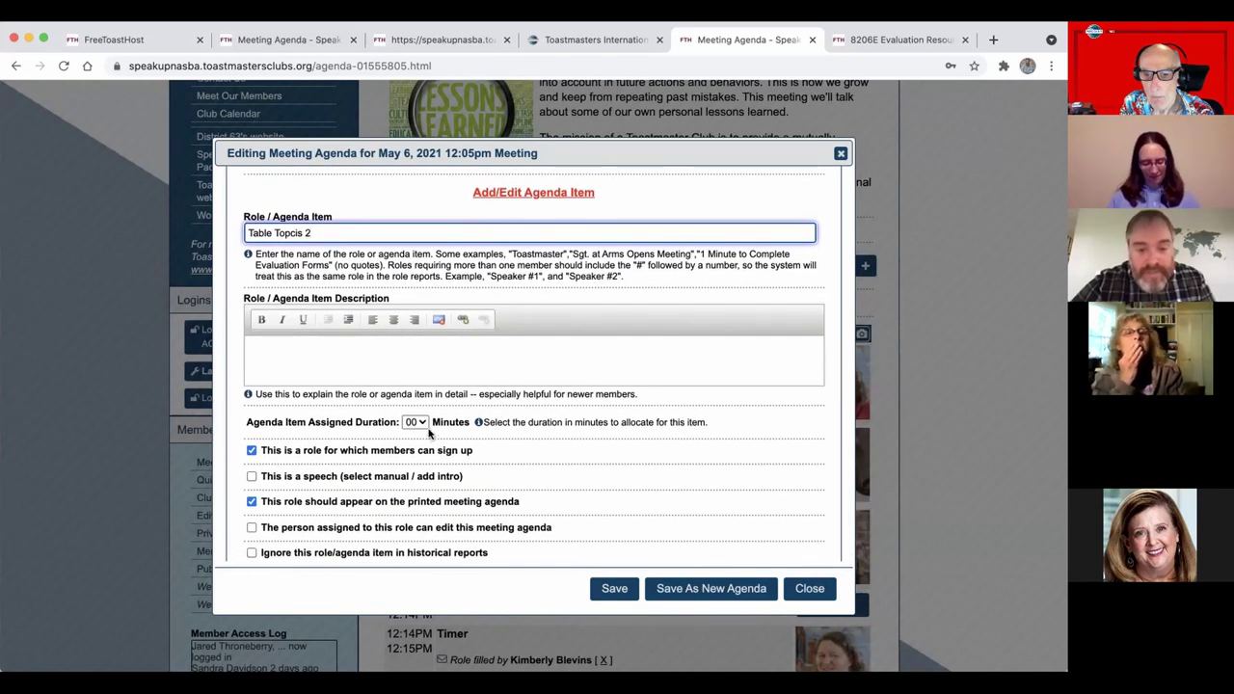
{"action": "left_click", "coordinate": [415, 424]}
{"action": "left_click", "coordinate": [417, 446]}
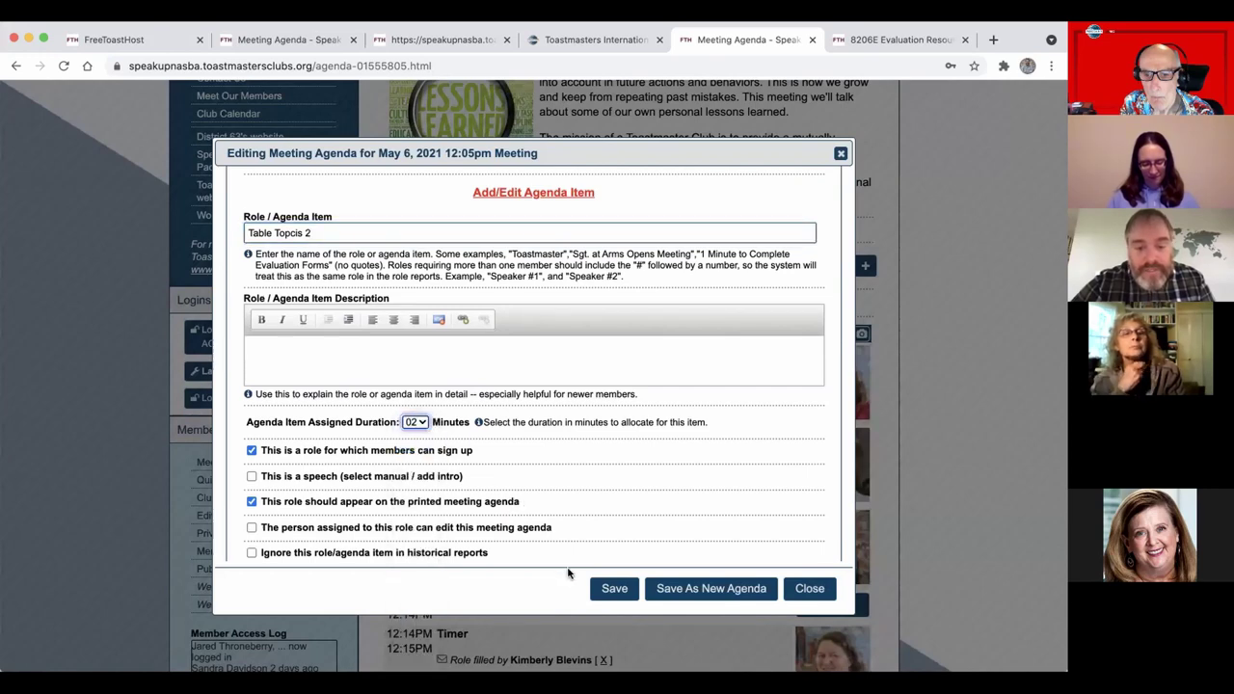
{"action": "left_click", "coordinate": [609, 587]}
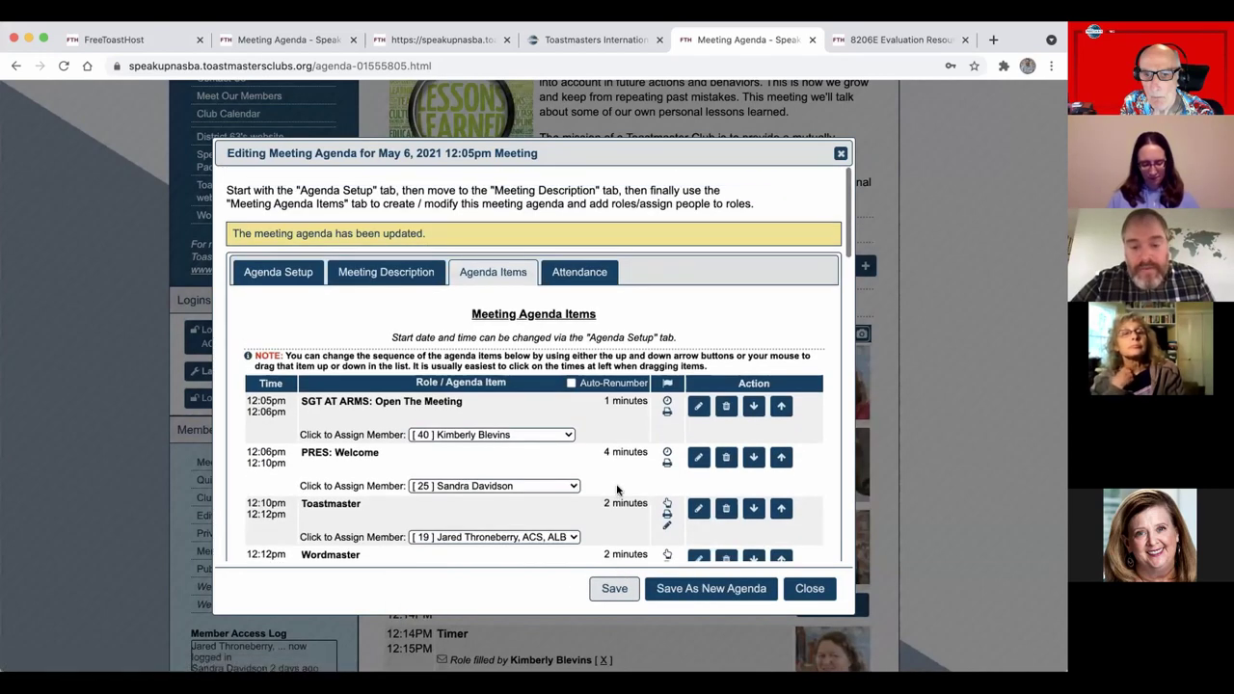
Assign a member to Table Topcis 2, move it right after Evaluator #3, and save the agenda
{"action": "scroll", "coordinate": [617, 490], "scroll_direction": "down", "scroll_amount": 15}
{"action": "scroll", "coordinate": [614, 491], "scroll_direction": "up", "scroll_amount": 5}
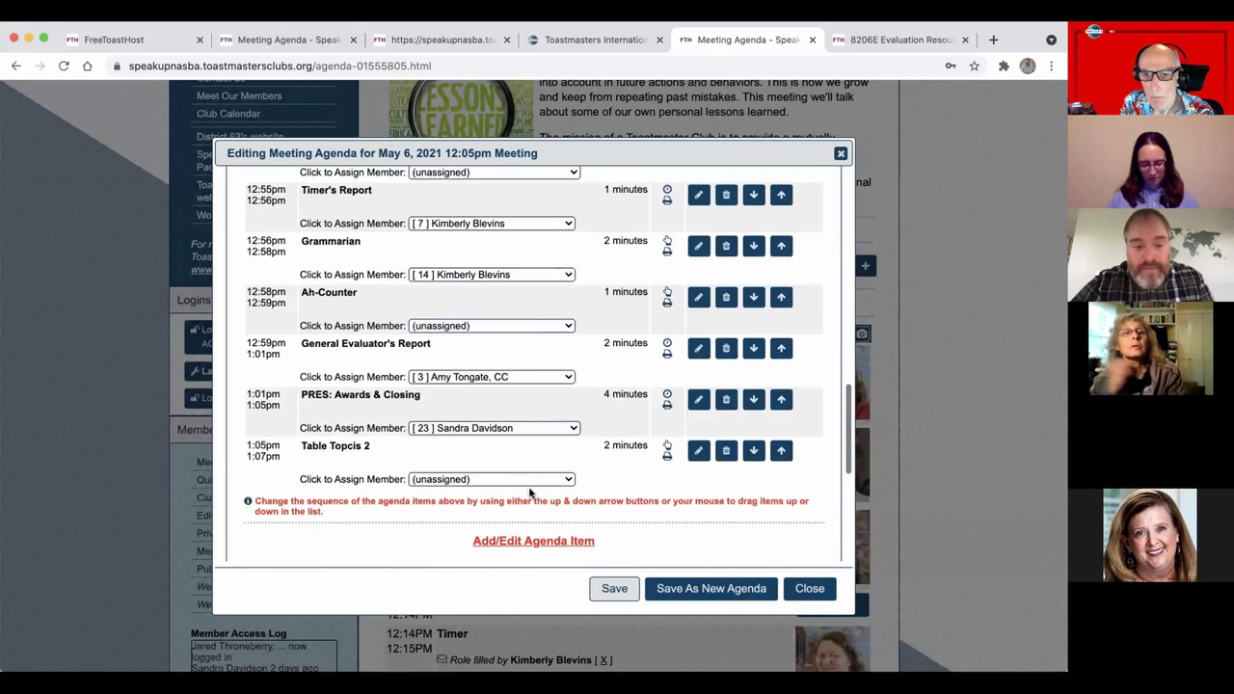
{"action": "left_click", "coordinate": [526, 479]}
{"action": "left_click", "coordinate": [518, 559]}
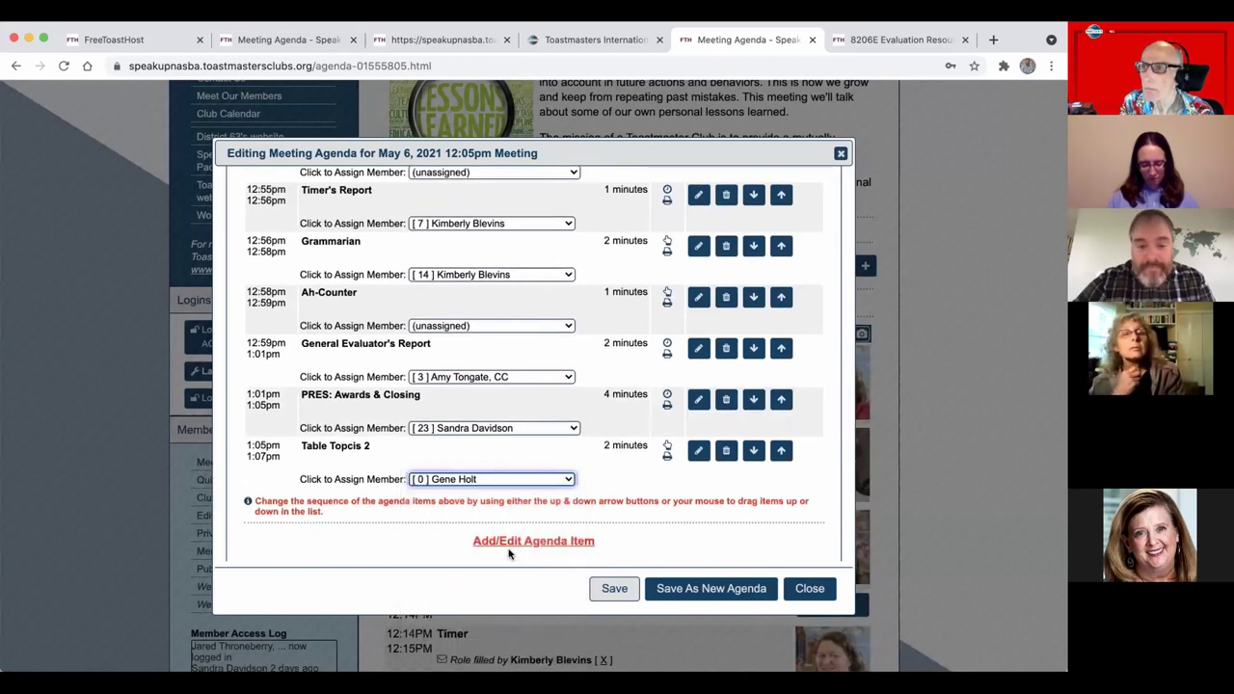
{"action": "left_click_drag", "start_coordinate": [339, 461], "coordinate": [332, 191]}
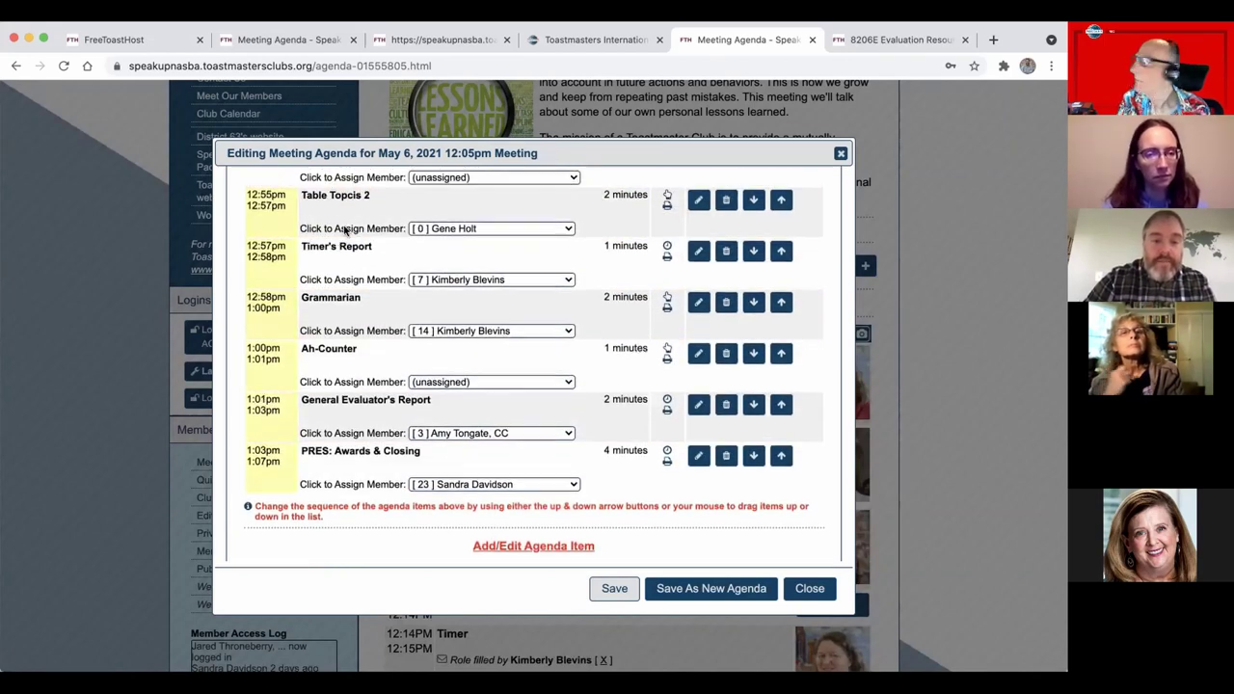
{"action": "scroll", "coordinate": [326, 431], "scroll_direction": "up", "scroll_amount": 5}
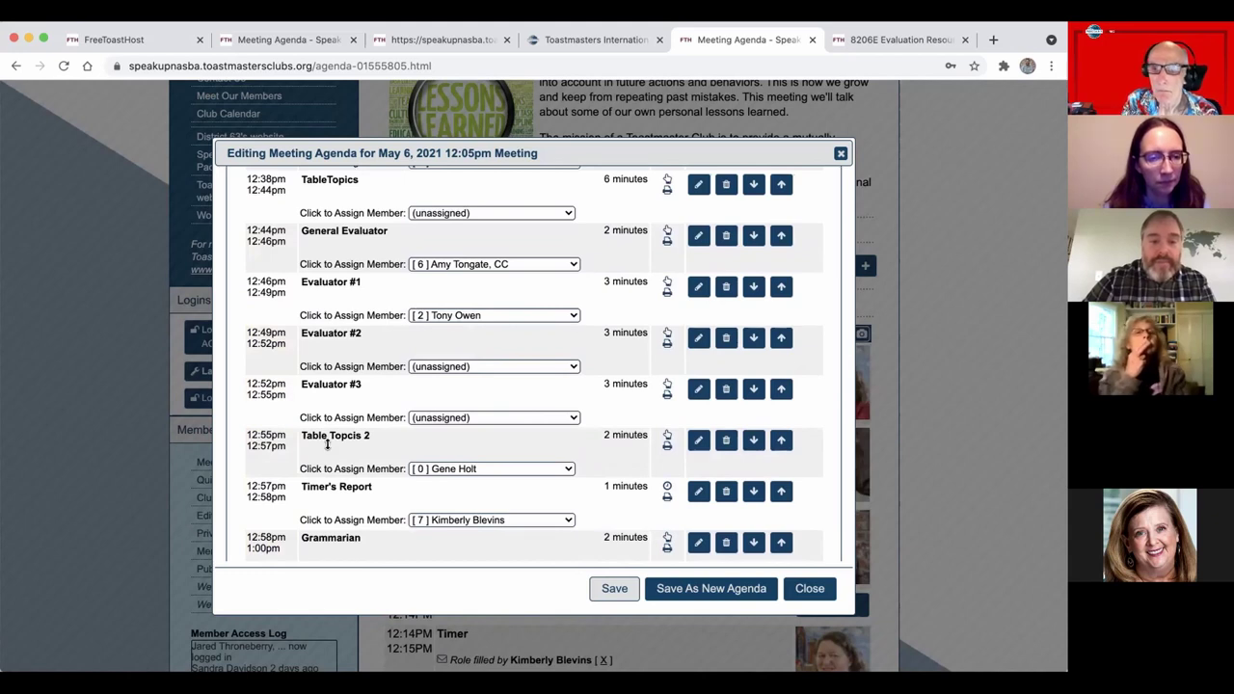
{"action": "left_click_drag", "start_coordinate": [326, 444], "coordinate": [328, 241]}
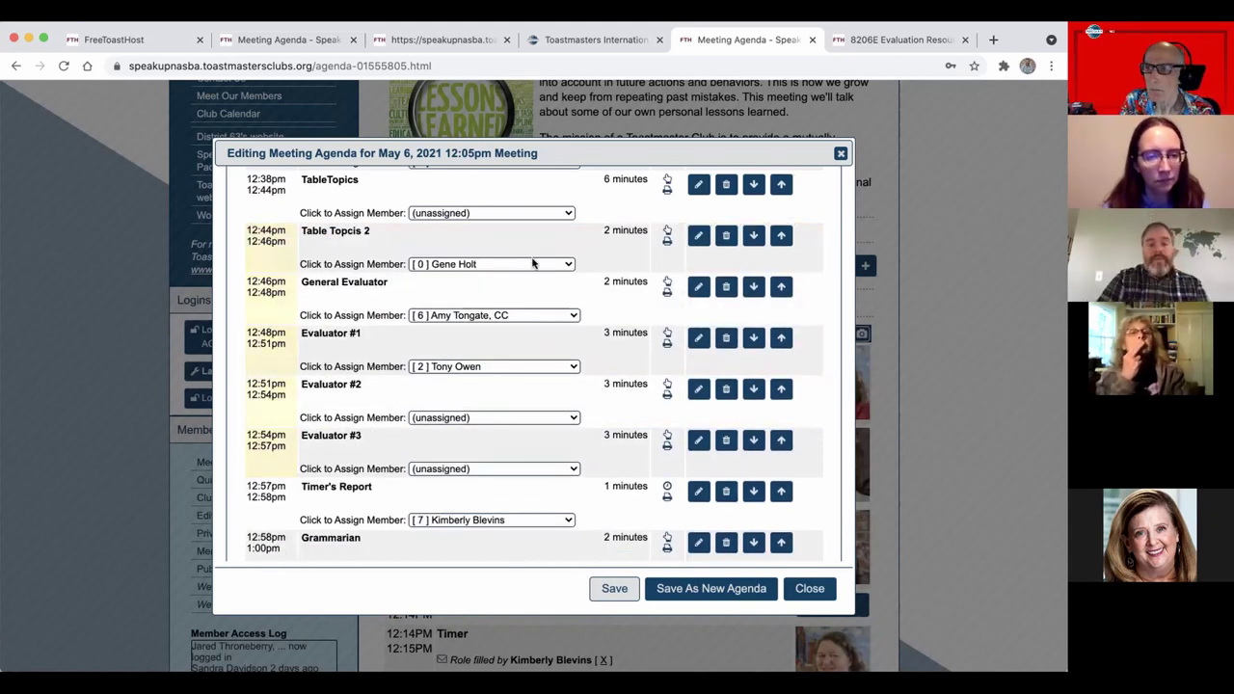
{"action": "left_click", "coordinate": [608, 589]}
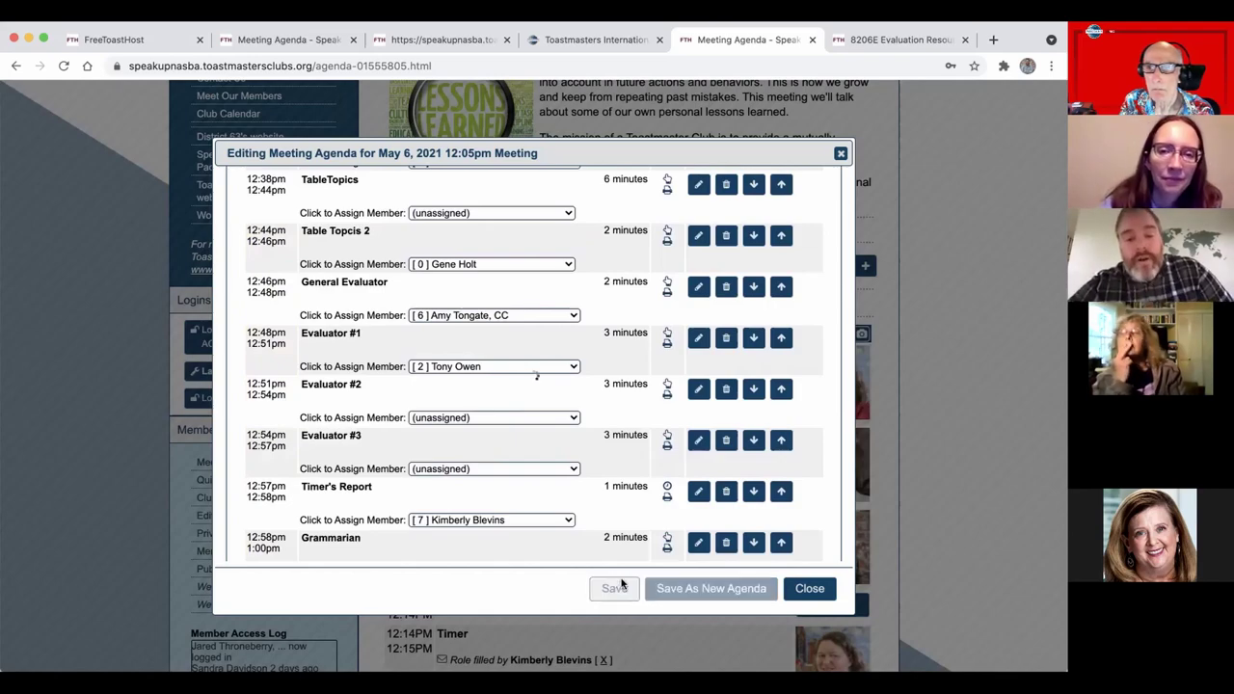
{"action": "left_click", "coordinate": [810, 588]}
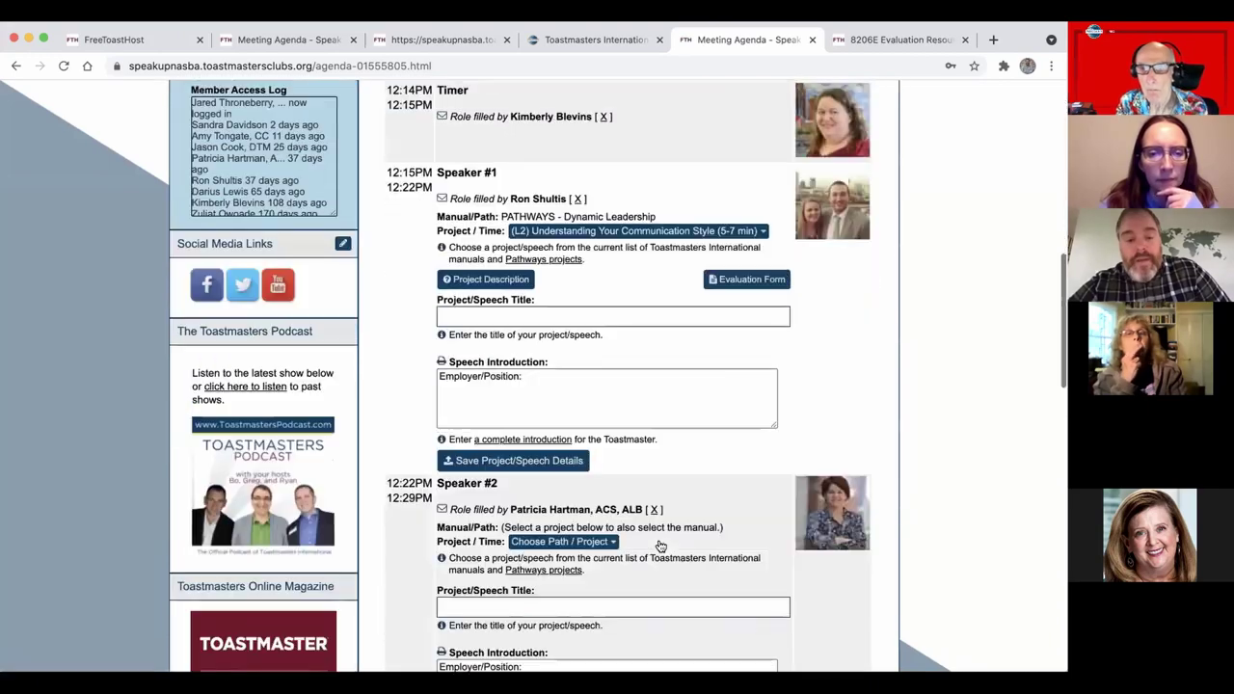
Scroll the published agenda down to the Table Topcis 2 row at 12:44–12:46pm
{"action": "scroll", "coordinate": [648, 405], "scroll_direction": "down", "scroll_amount": 5}
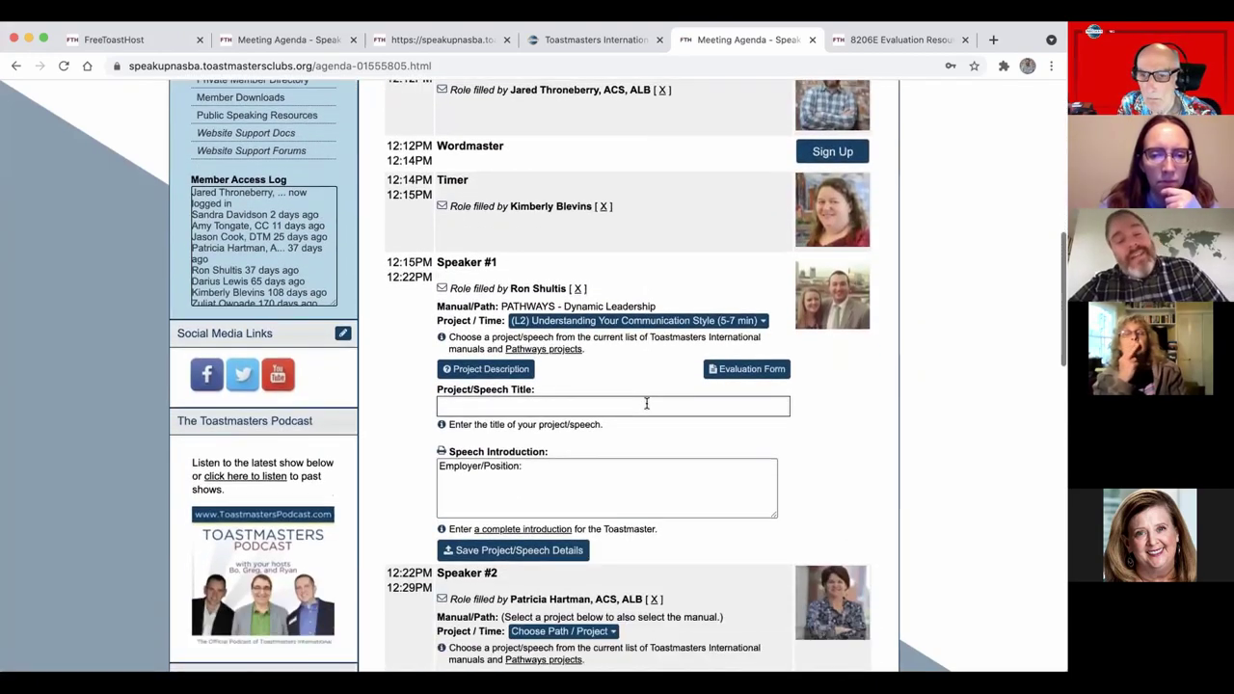
{"action": "scroll", "coordinate": [647, 403], "scroll_direction": "down", "scroll_amount": 1}
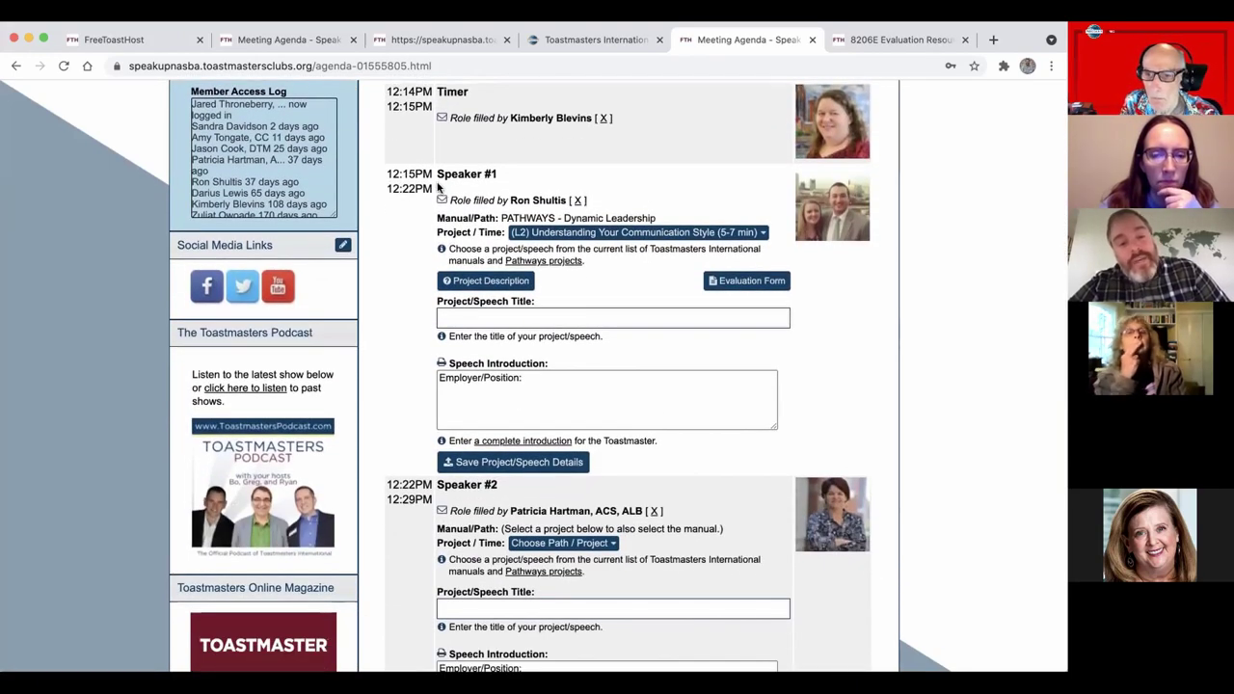
{"action": "left_click_drag", "start_coordinate": [435, 174], "coordinate": [671, 473]}
{"action": "left_click", "coordinate": [672, 472]}
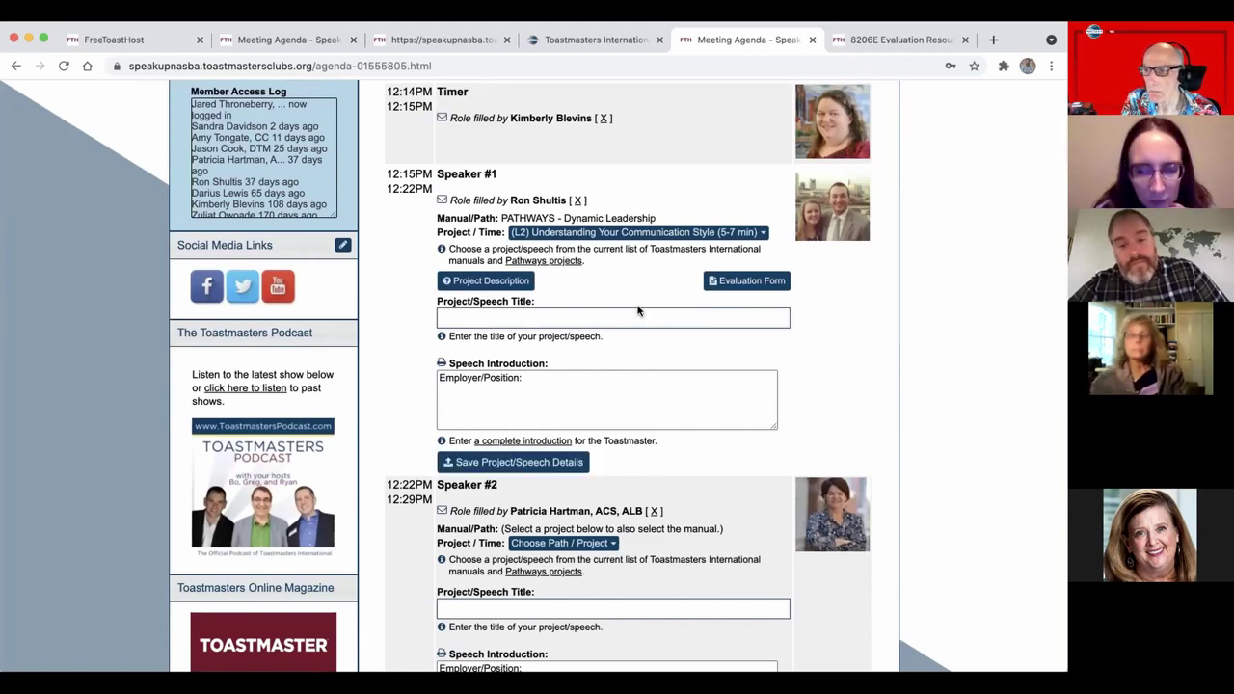
{"action": "scroll", "coordinate": [639, 307], "scroll_direction": "down", "scroll_amount": 7}
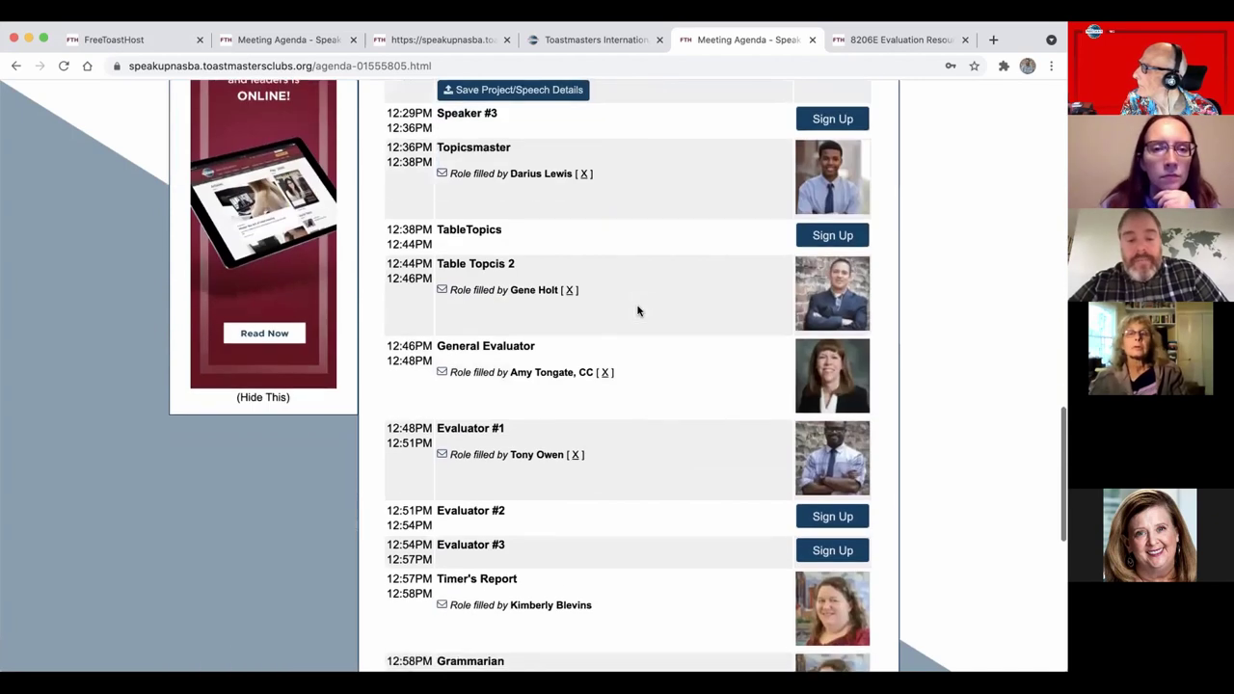
{"action": "scroll", "coordinate": [638, 310], "scroll_direction": "down", "scroll_amount": 3}
{"action": "scroll", "coordinate": [638, 311], "scroll_direction": "down", "scroll_amount": 1}
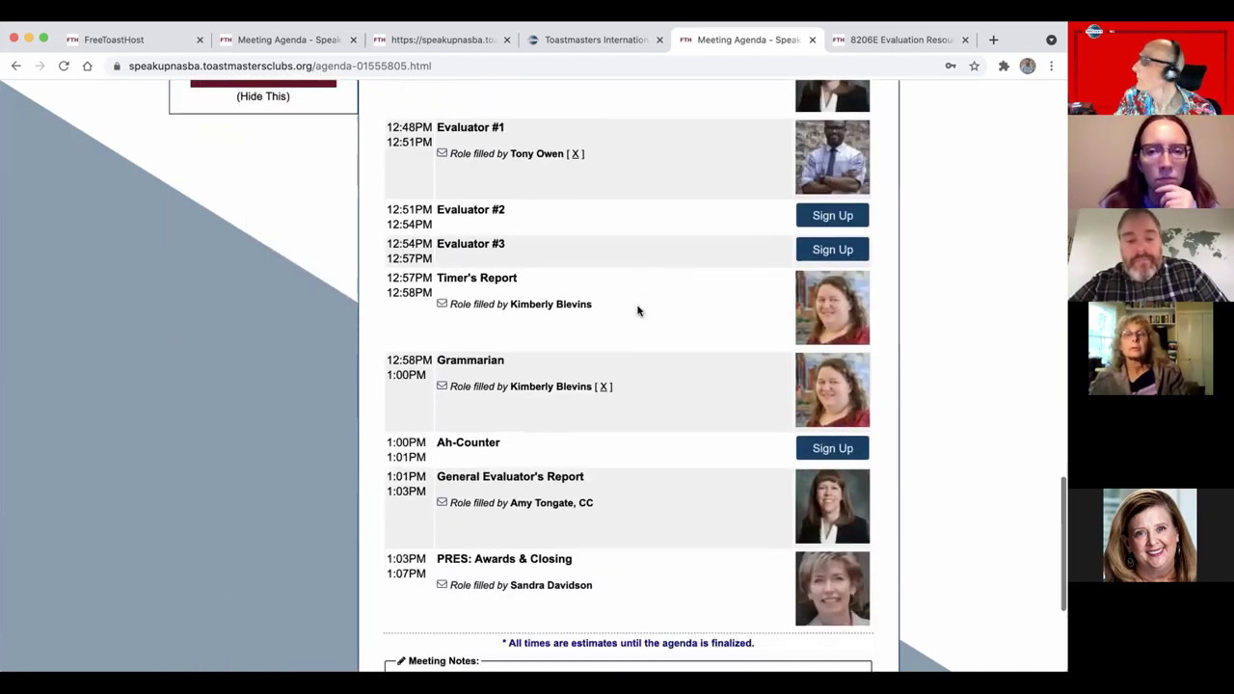
{"action": "scroll", "coordinate": [638, 311], "scroll_direction": "up", "scroll_amount": 4}
{"action": "scroll", "coordinate": [637, 310], "scroll_direction": "up", "scroll_amount": 1}
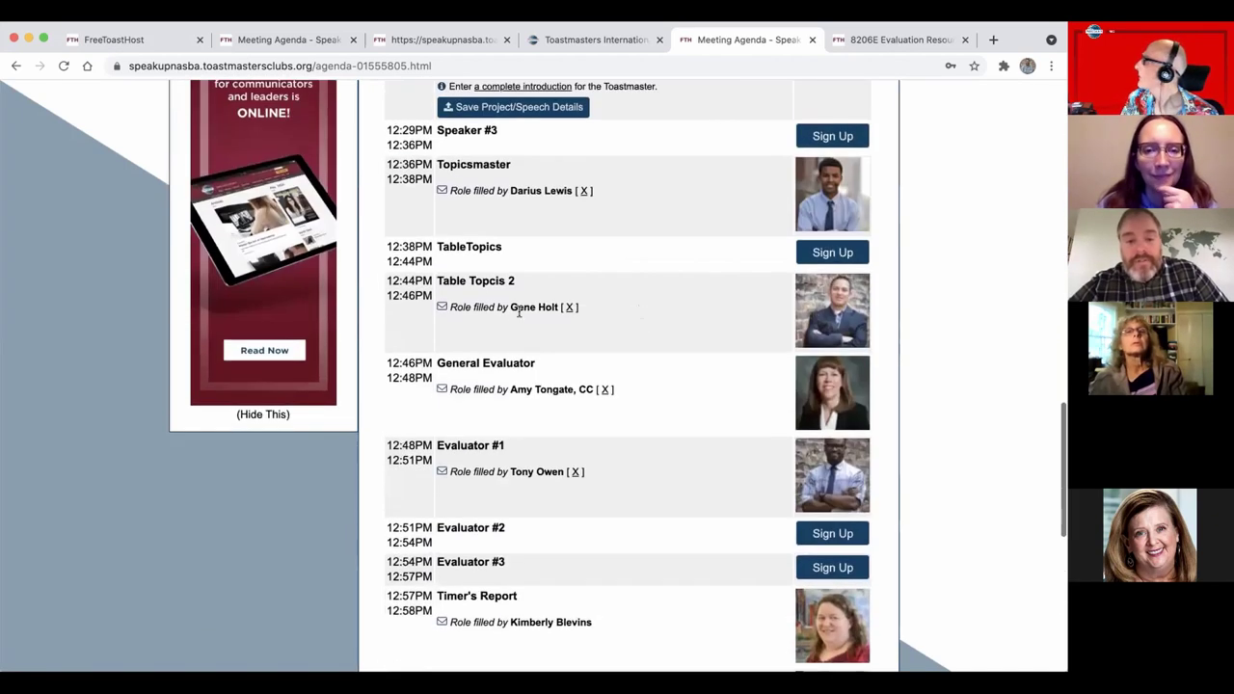
{"action": "scroll", "coordinate": [565, 326], "scroll_direction": "up", "scroll_amount": 10}
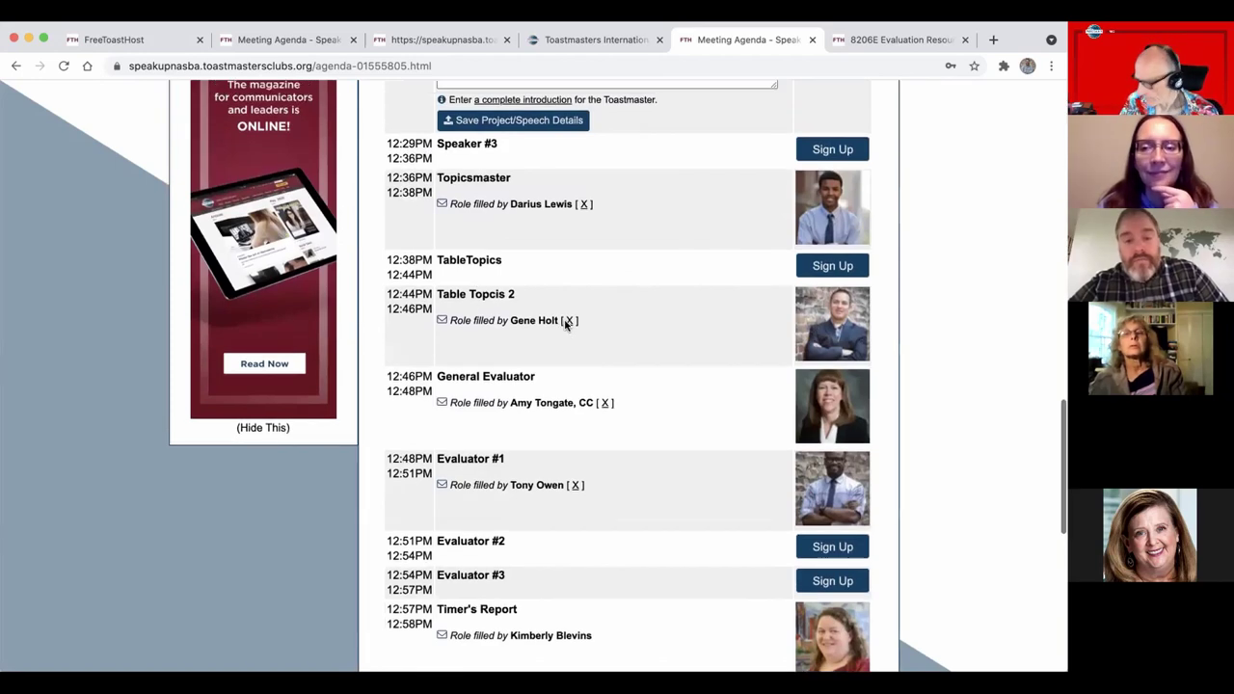
{"action": "scroll", "coordinate": [565, 326], "scroll_direction": "up", "scroll_amount": 3}
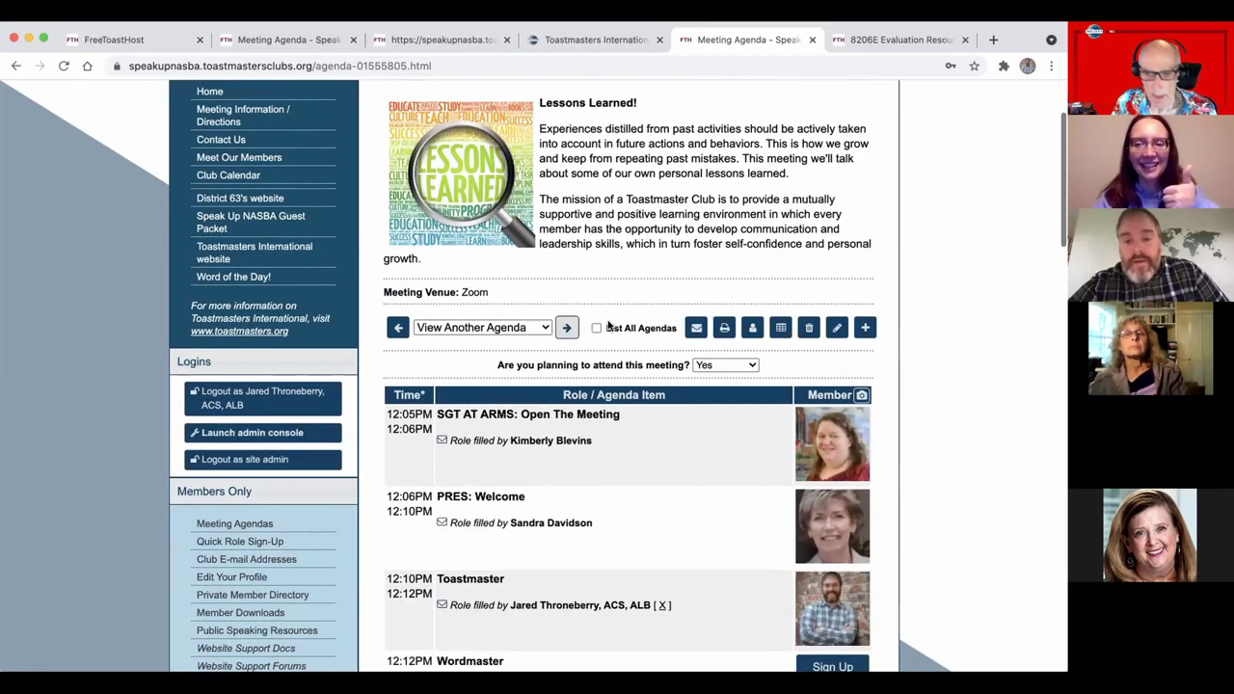
{"action": "left_click", "coordinate": [781, 328]}
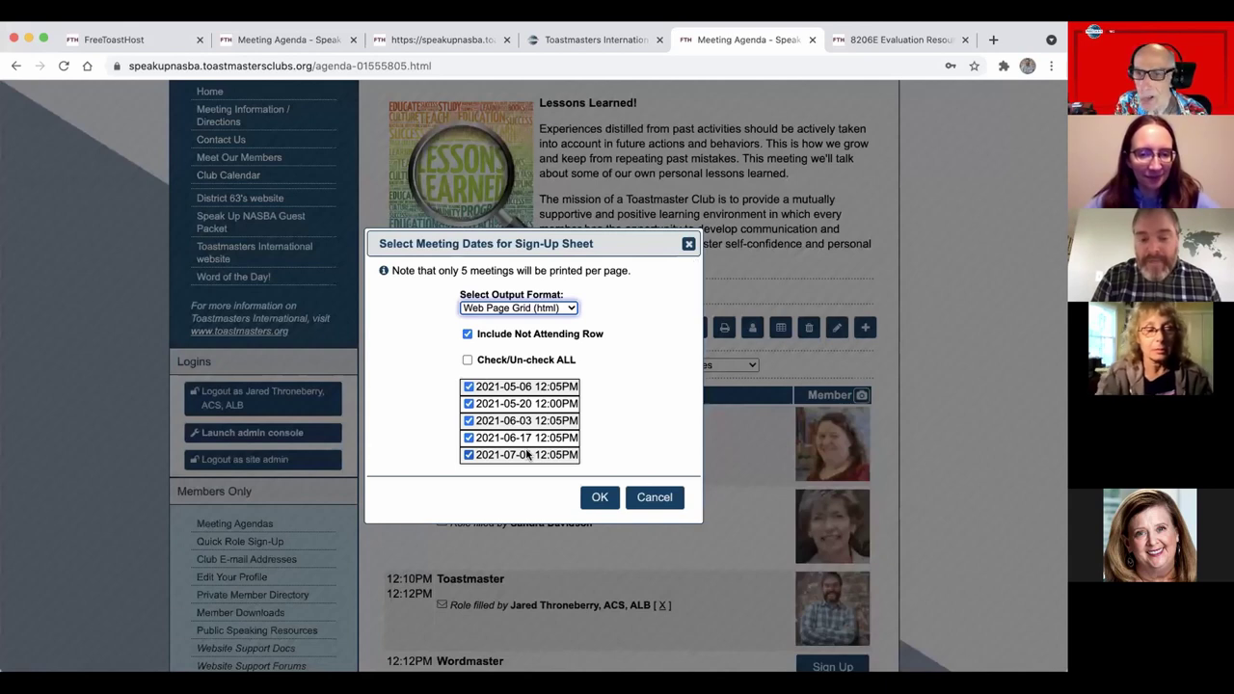
{"action": "left_click", "coordinate": [660, 507]}
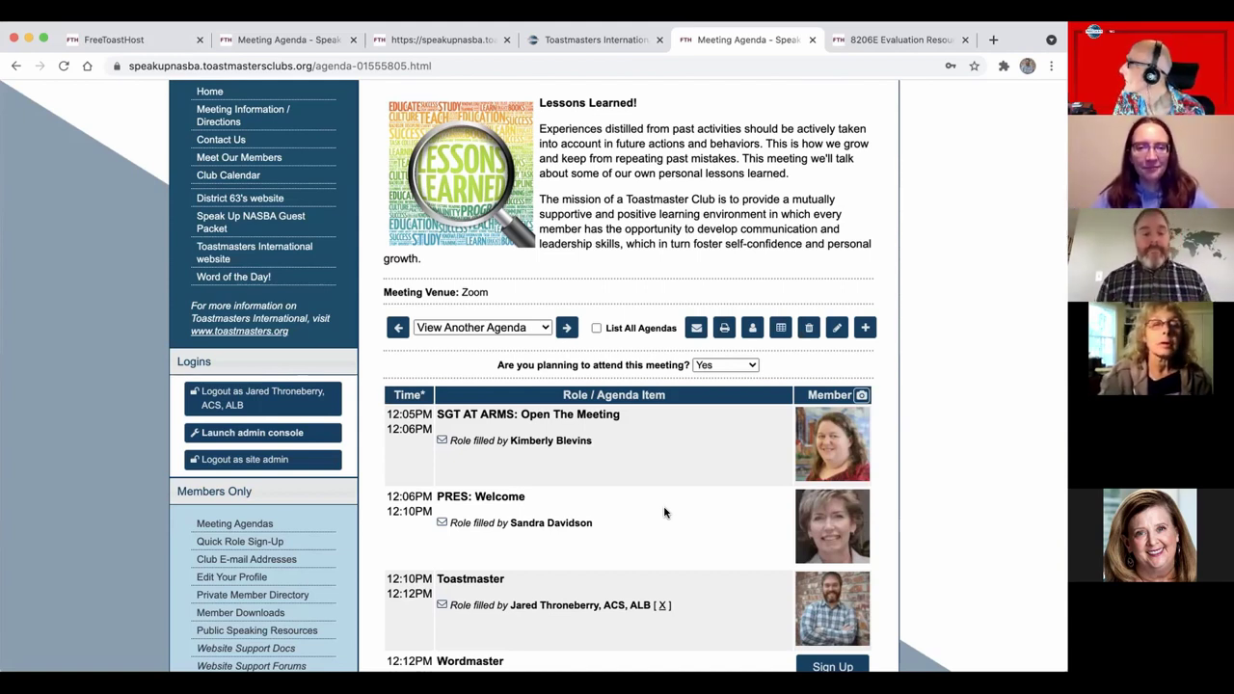
Answer No to attending the May 6 meeting and accept the role-removal warning
{"action": "scroll", "coordinate": [664, 513], "scroll_direction": "up", "scroll_amount": 1}
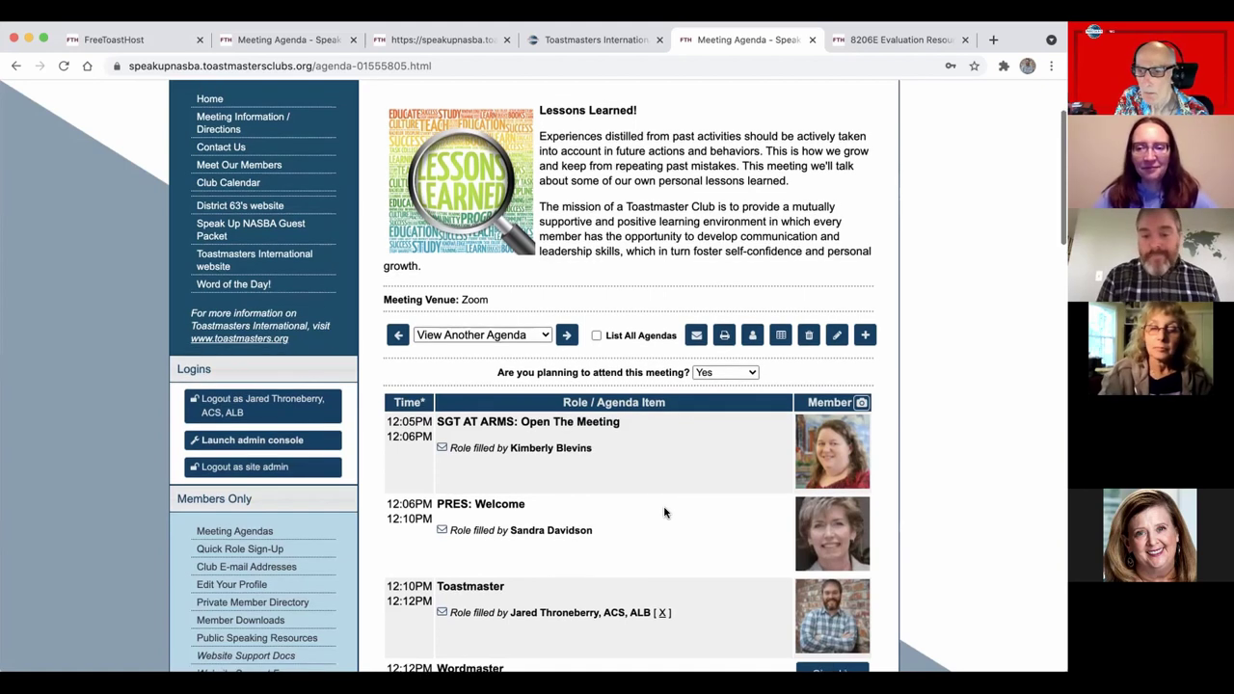
{"action": "left_click", "coordinate": [708, 372]}
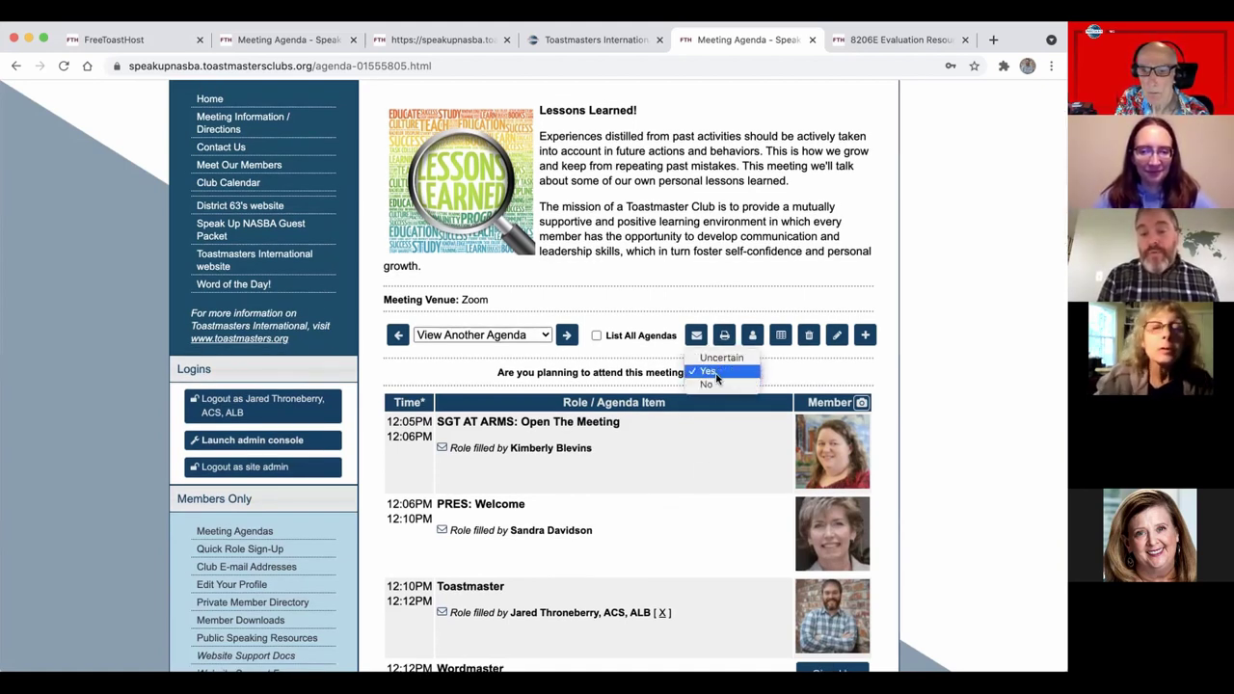
{"action": "left_click", "coordinate": [717, 376]}
{"action": "left_click", "coordinate": [717, 374]}
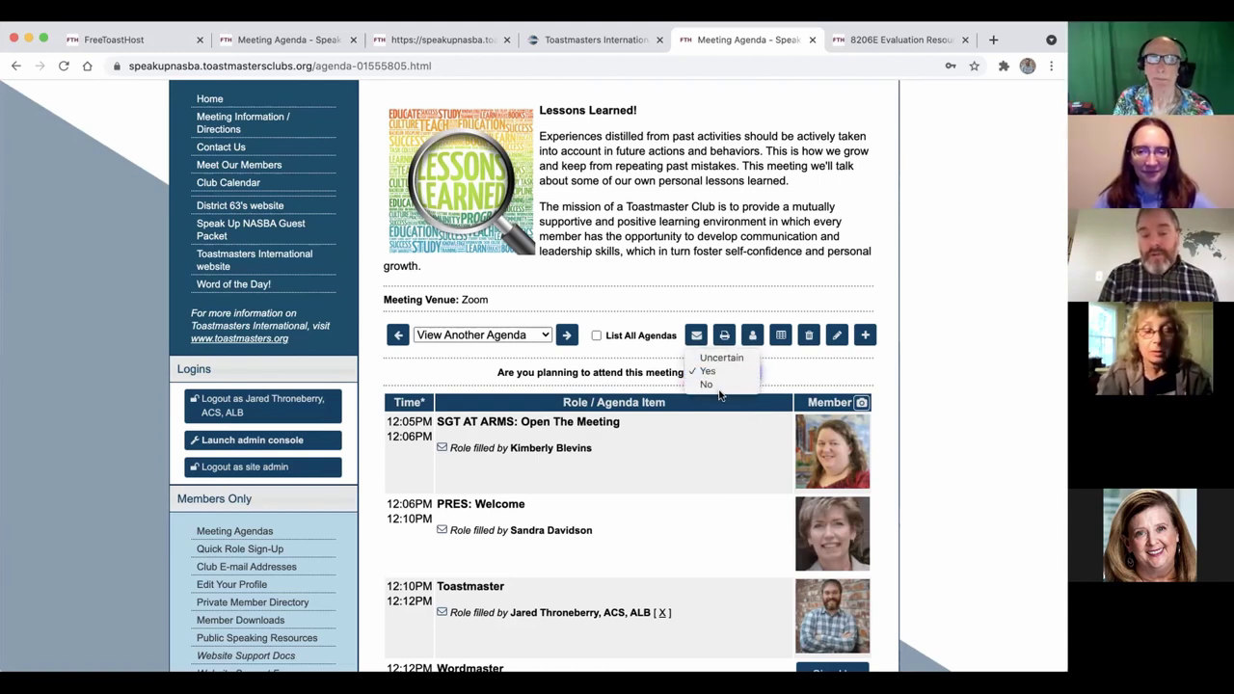
{"action": "left_click", "coordinate": [720, 399]}
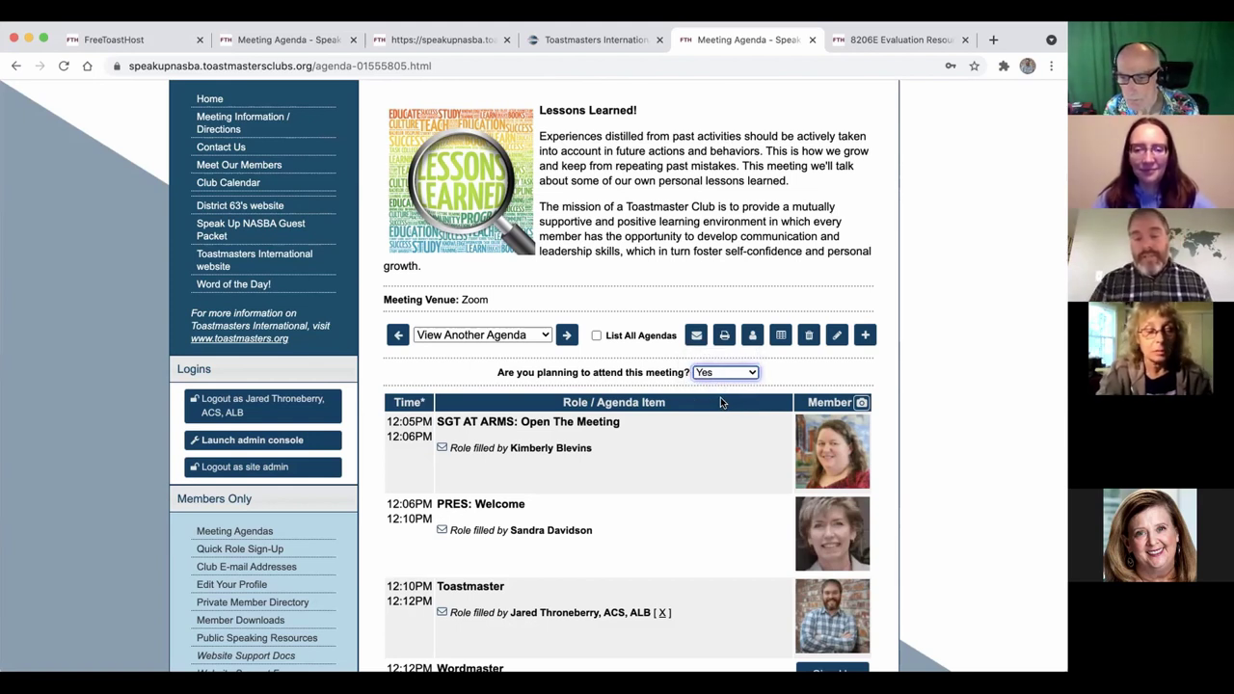
{"action": "left_click", "coordinate": [723, 373]}
{"action": "left_click", "coordinate": [724, 383]}
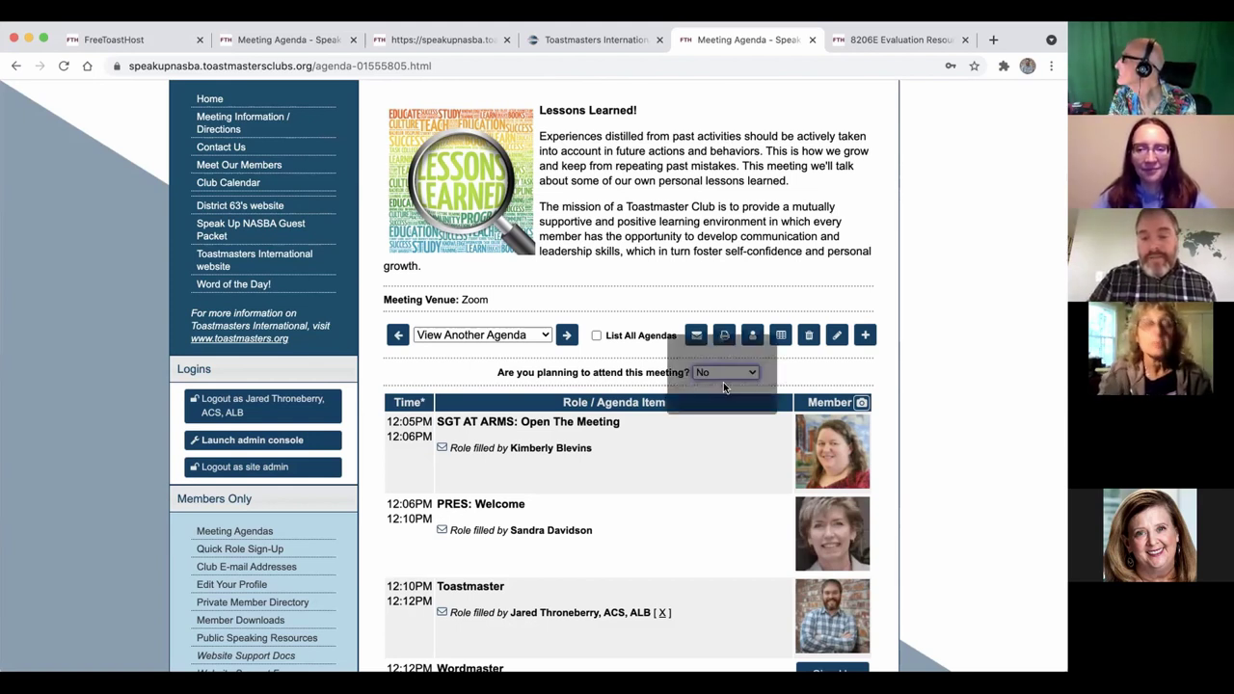
{"action": "left_click", "coordinate": [518, 409]}
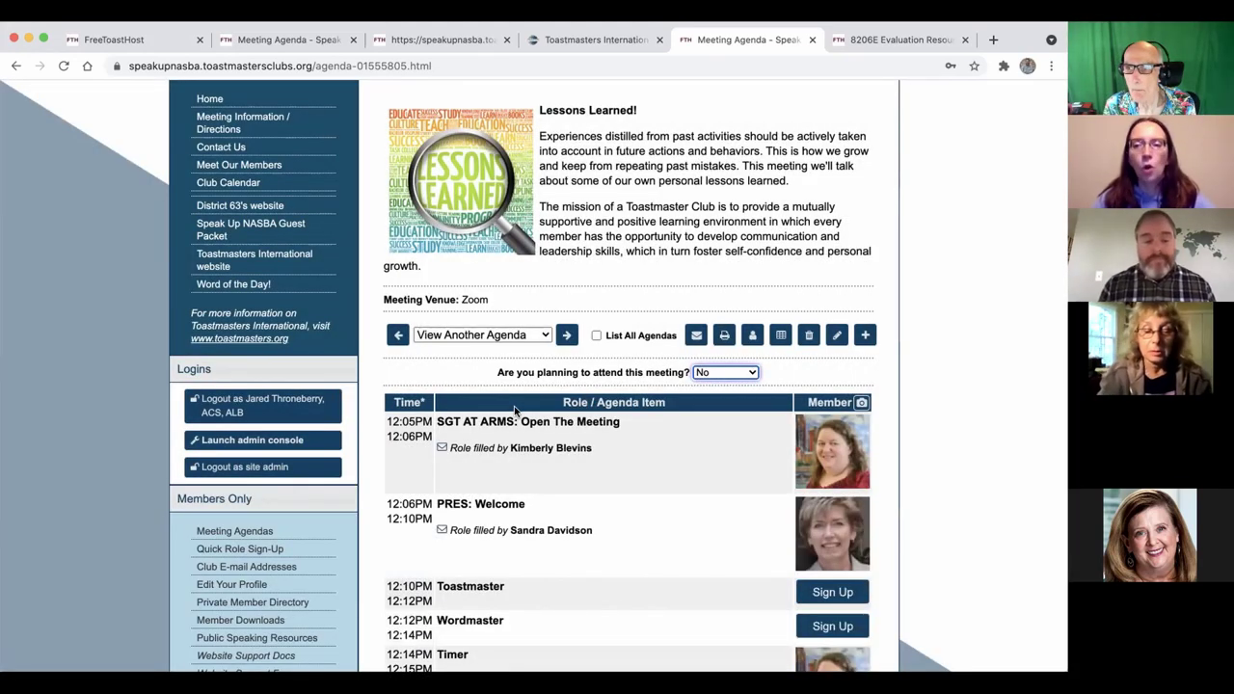
{"action": "scroll", "coordinate": [515, 410], "scroll_direction": "down", "scroll_amount": 15}
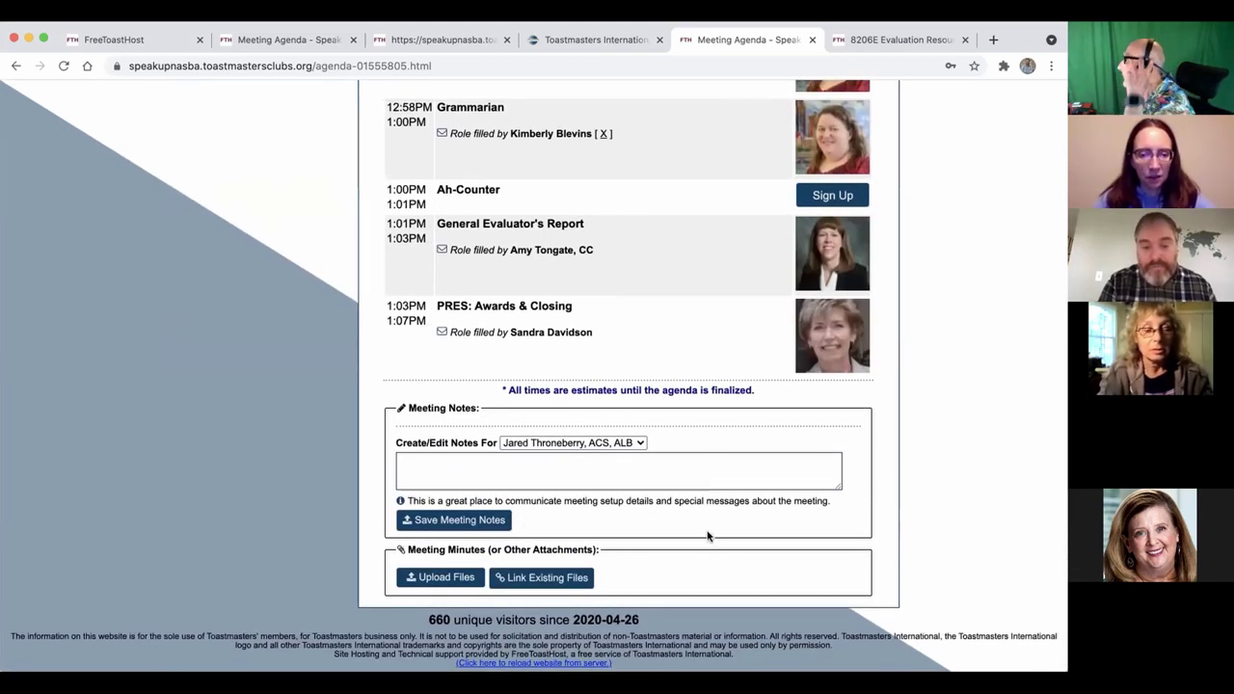
{"action": "scroll", "coordinate": [706, 534], "scroll_direction": "up", "scroll_amount": 10}
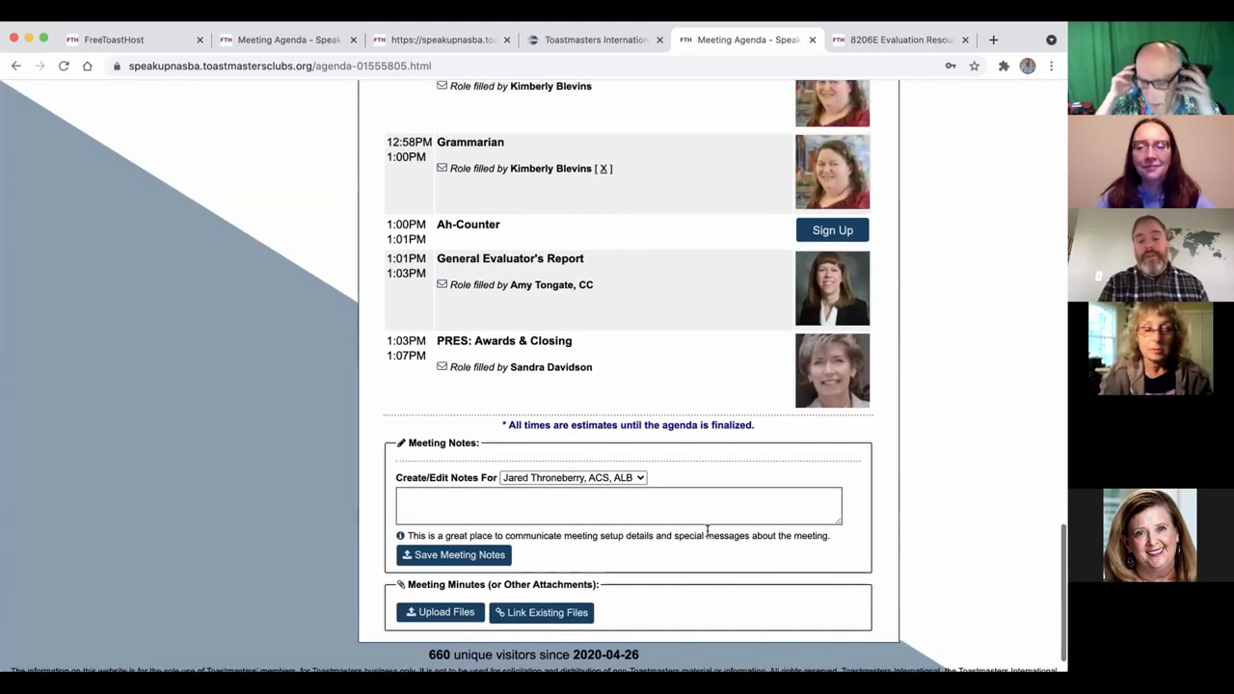
{"action": "scroll", "coordinate": [707, 530], "scroll_direction": "up", "scroll_amount": 3}
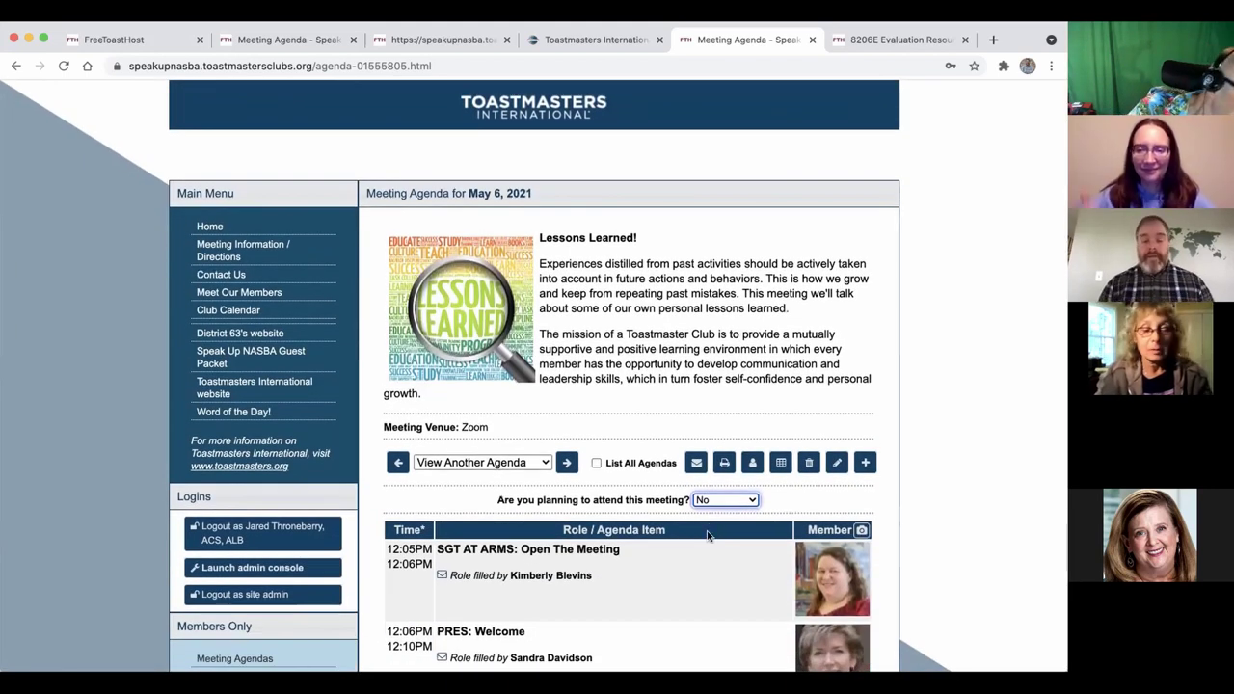